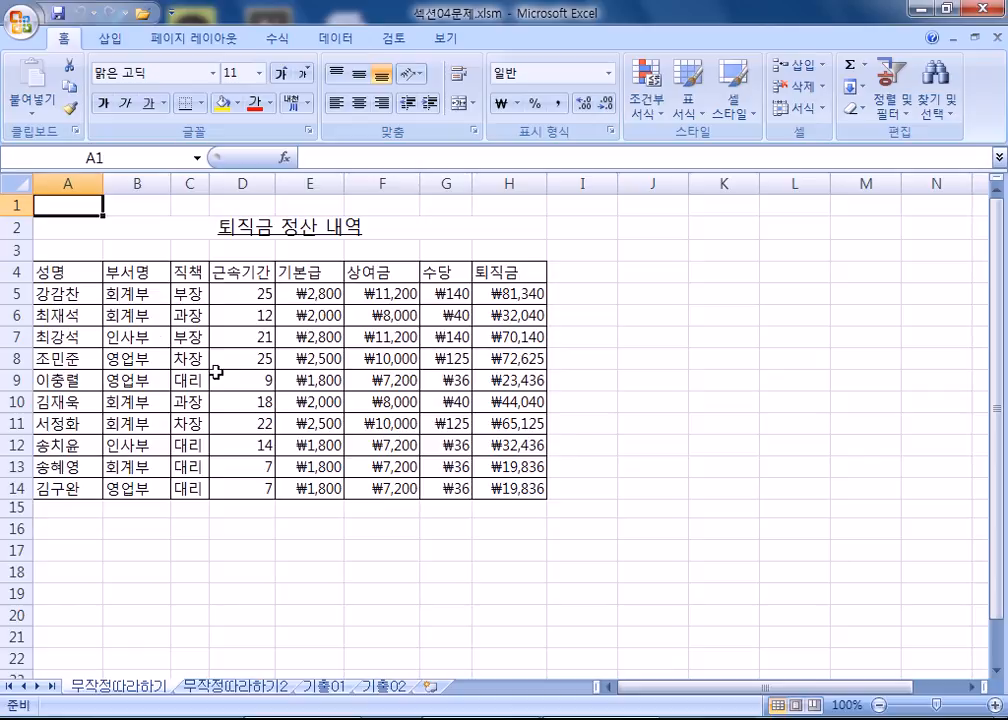
# Turn on AutoFilter for the 퇴직금 정산 내역 table
pyautogui.click(156, 317)
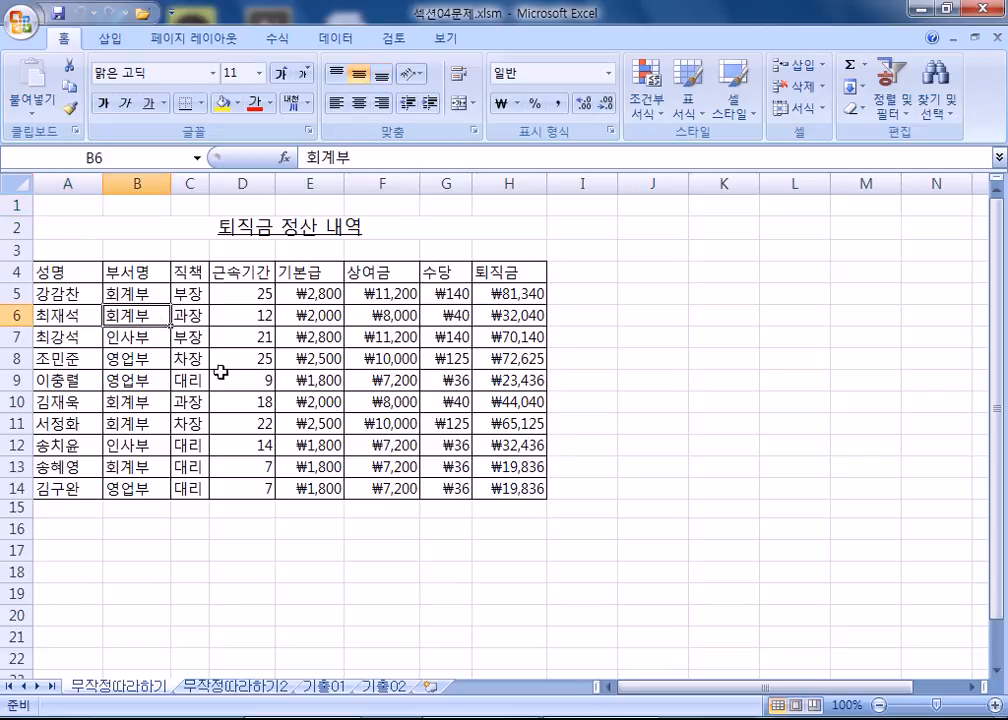
pyautogui.scroll(1, 220, 322)
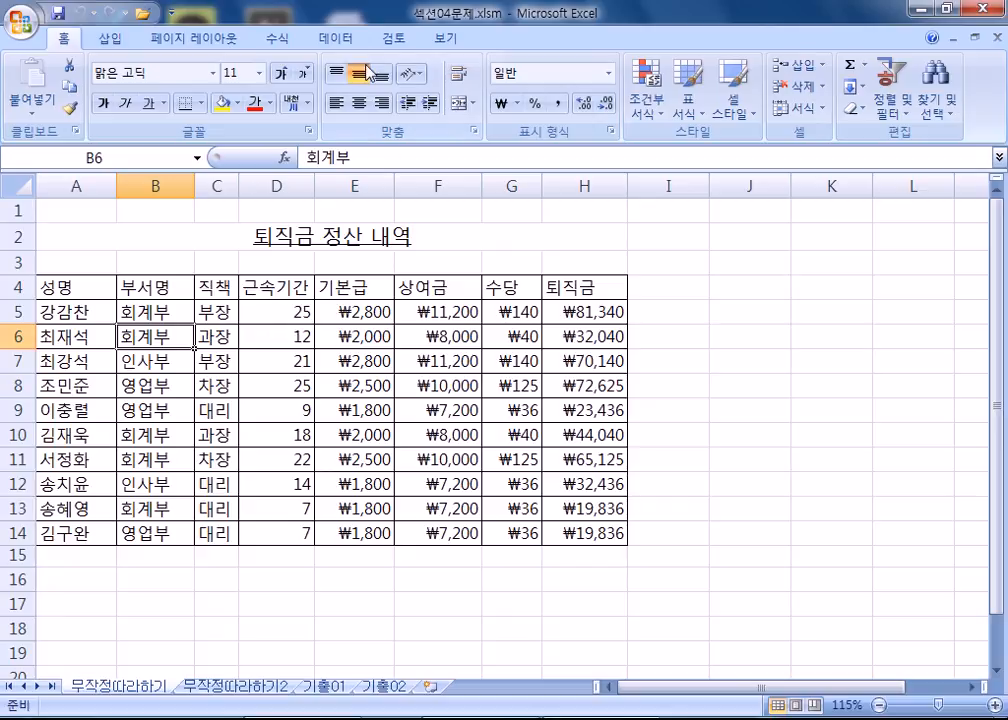
pyautogui.click(336, 38)
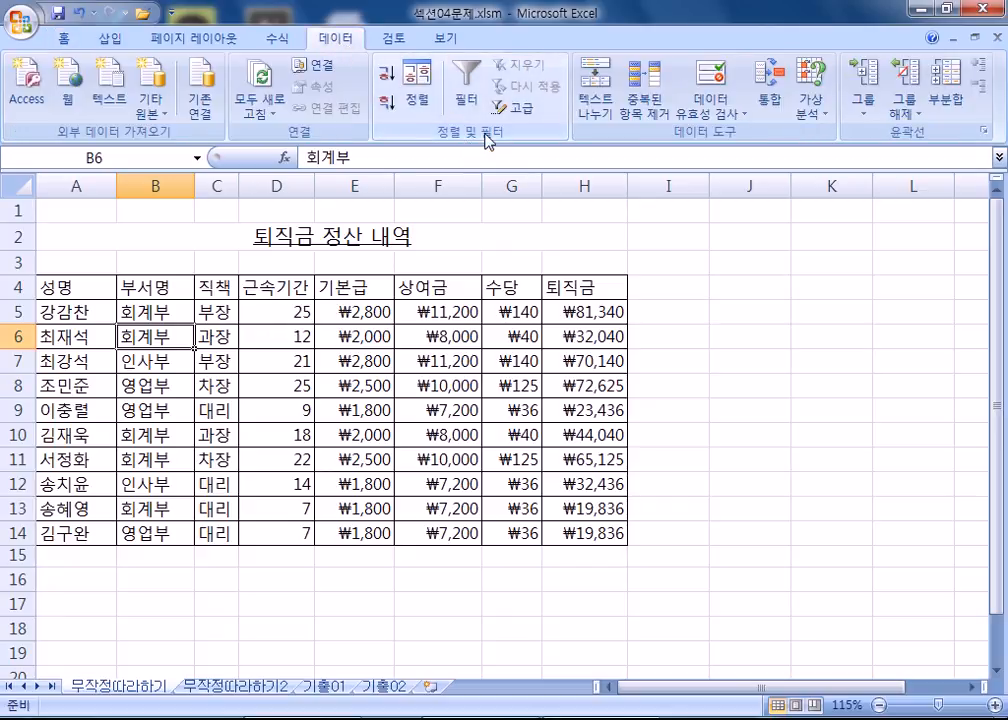
pyautogui.click(473, 90)
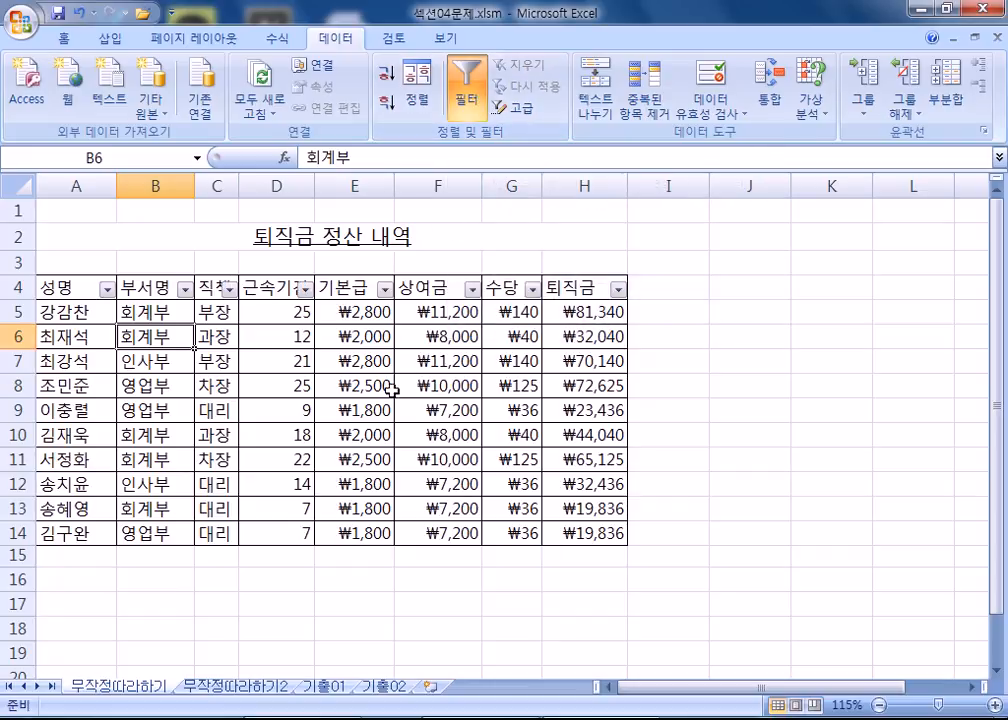
# Filter the 근속기간 column to show only values greater than or equal to 15
pyautogui.click(307, 289)
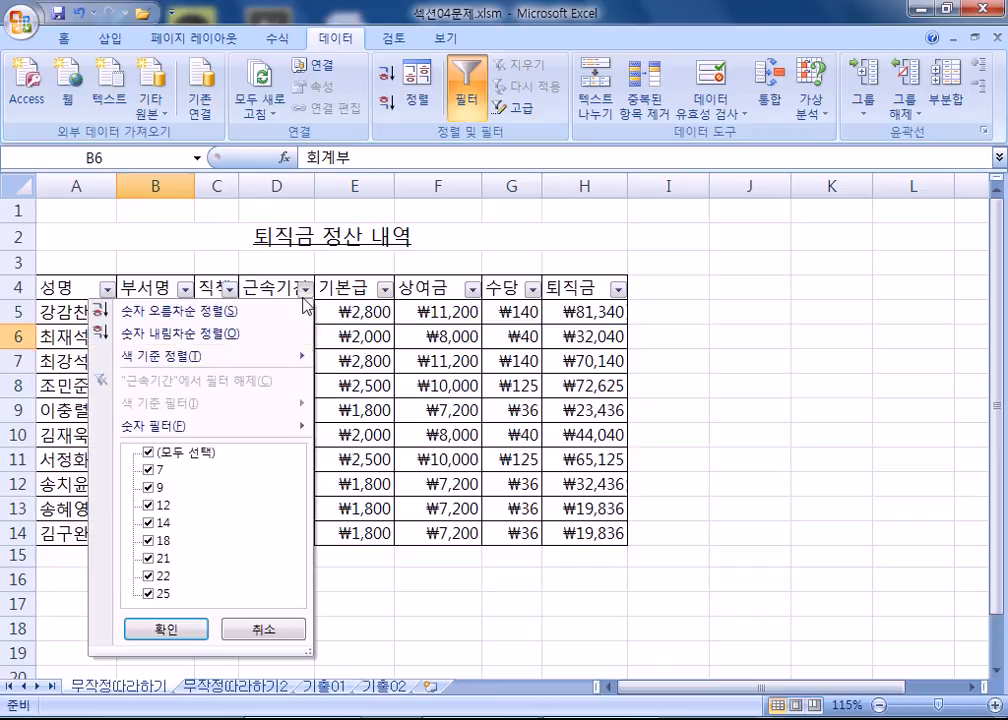
pyautogui.moveTo(259, 429)
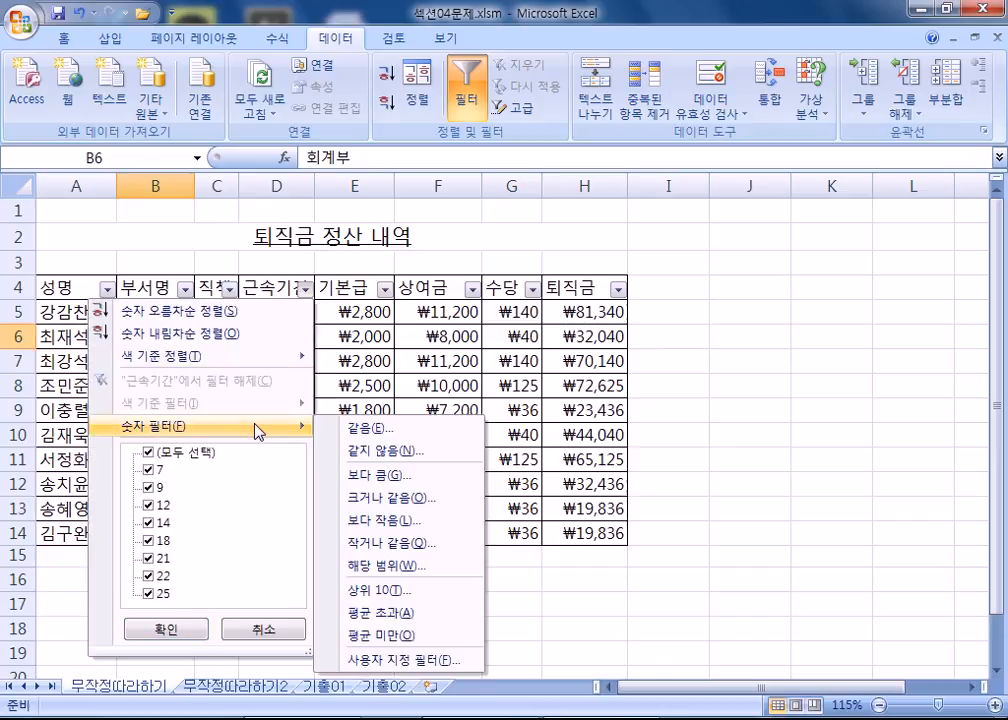
pyautogui.click(384, 498)
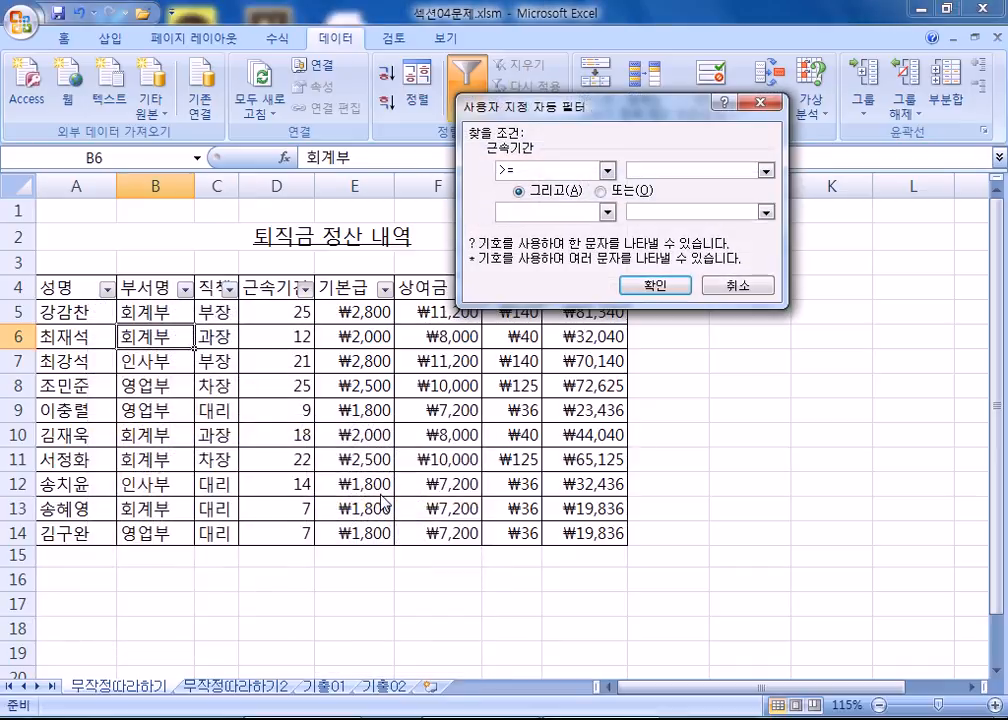
pyautogui.write('15')
pyautogui.press('Return')
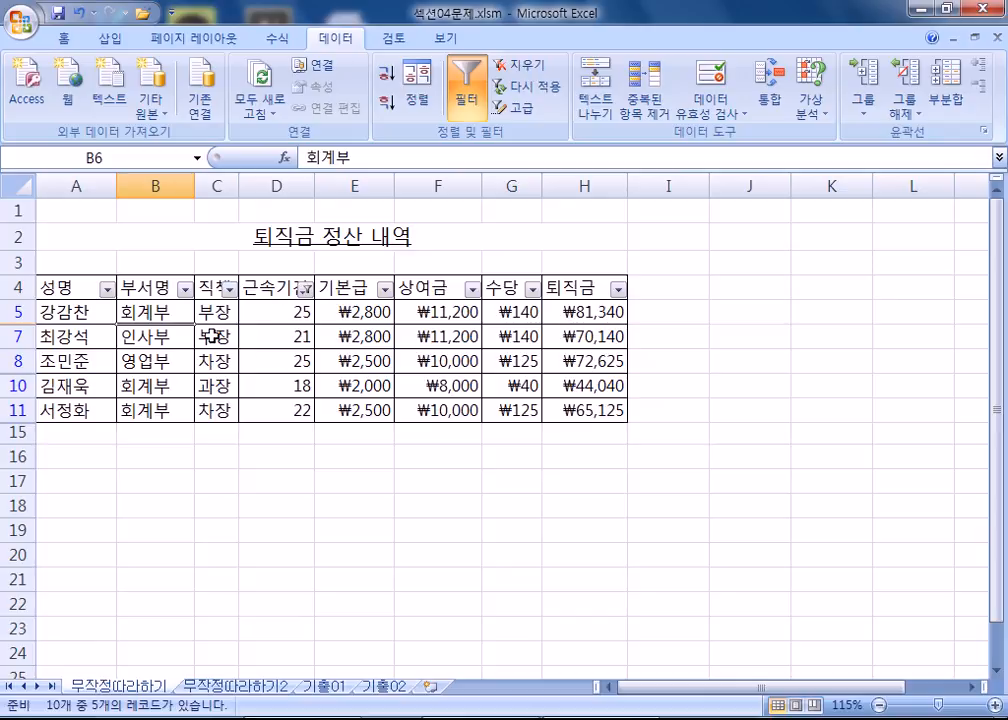
pyautogui.click(297, 385)
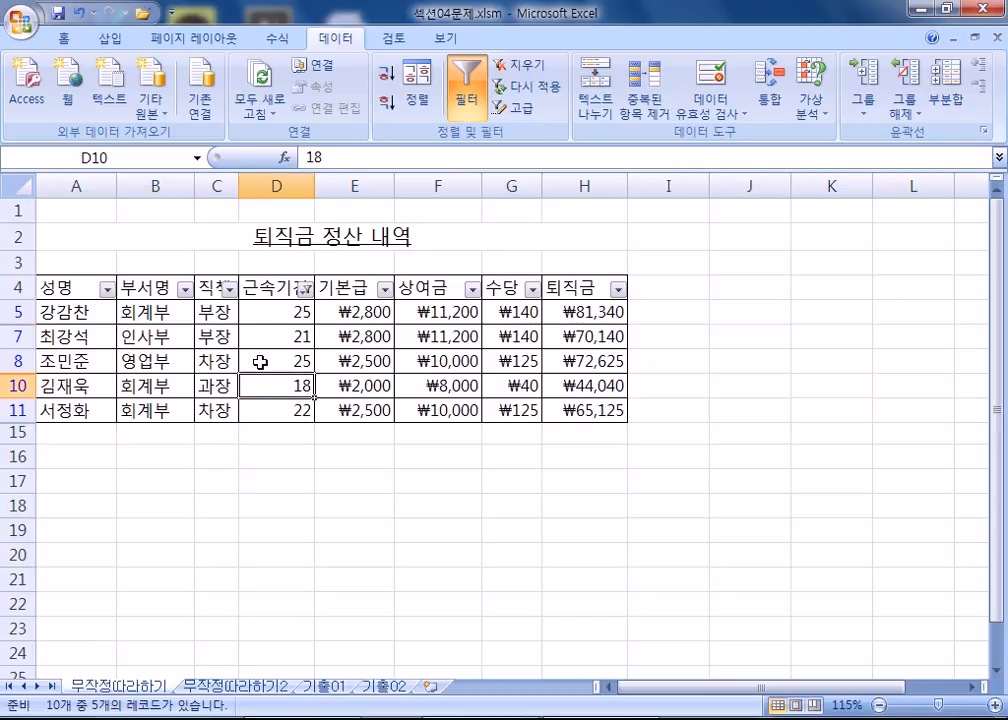
# Add a less-than-or-equal-to number filter on the 퇴직금 column
pyautogui.click(618, 292)
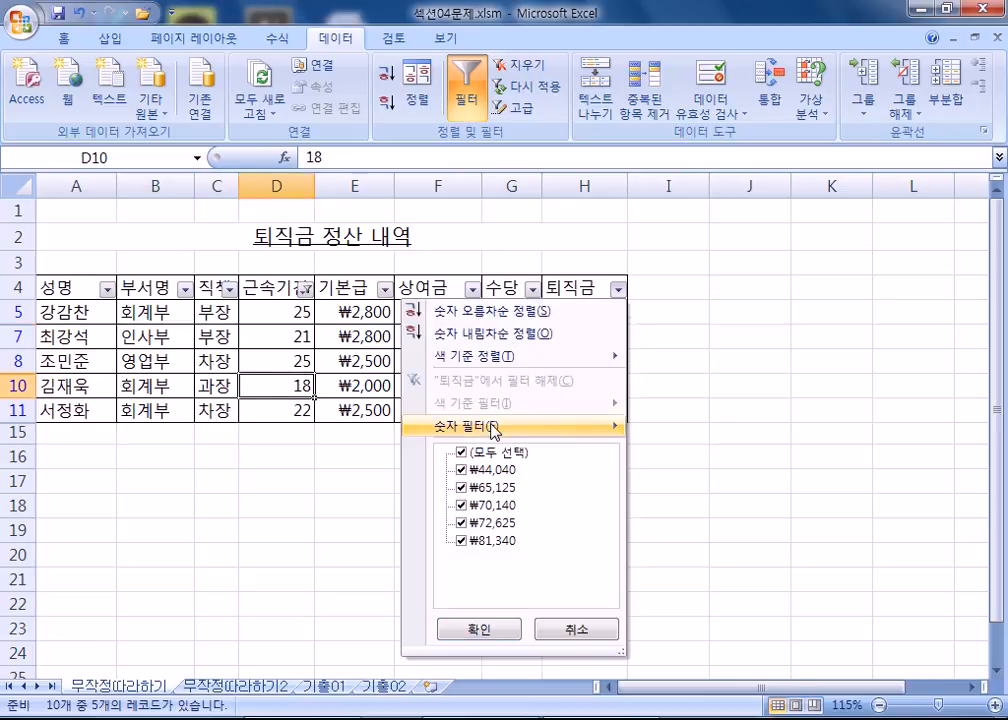
pyautogui.moveTo(590, 427)
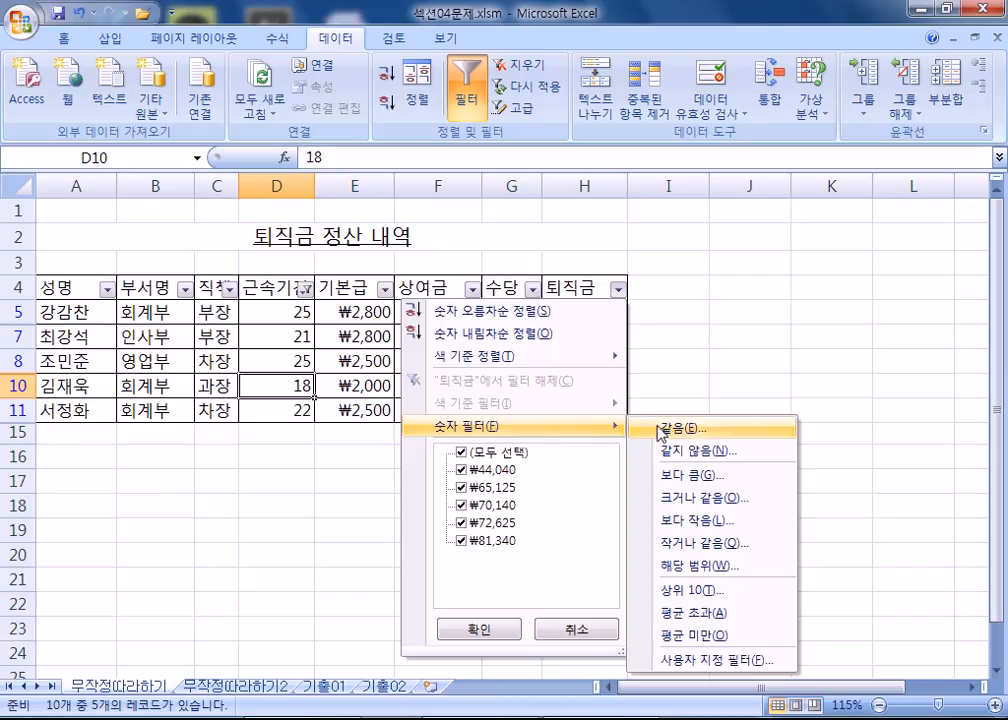
pyautogui.click(688, 546)
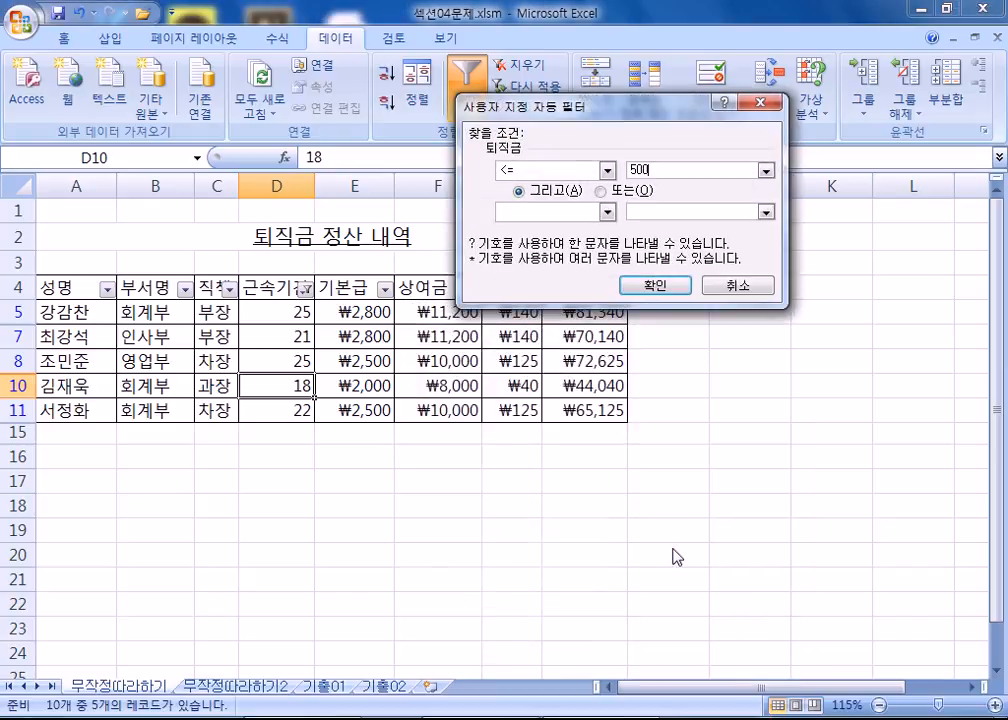
pyautogui.press('Return')
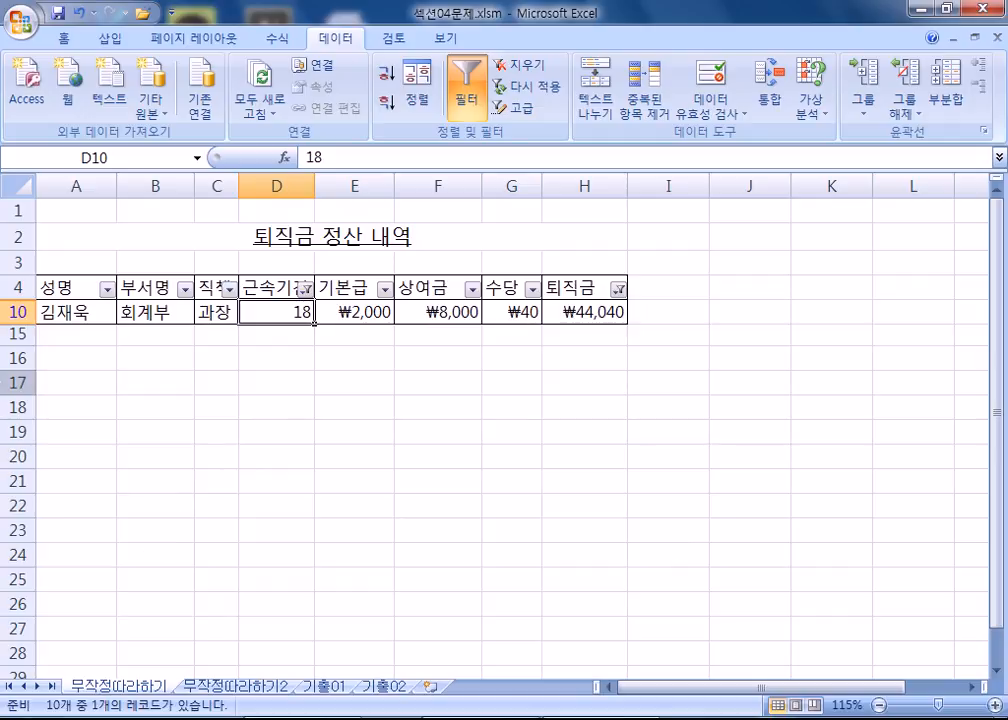
# Copy the filtered table's header row and remaining record to the area starting at cell A21
pyautogui.moveTo(56, 288); pyautogui.dragTo(560, 312)
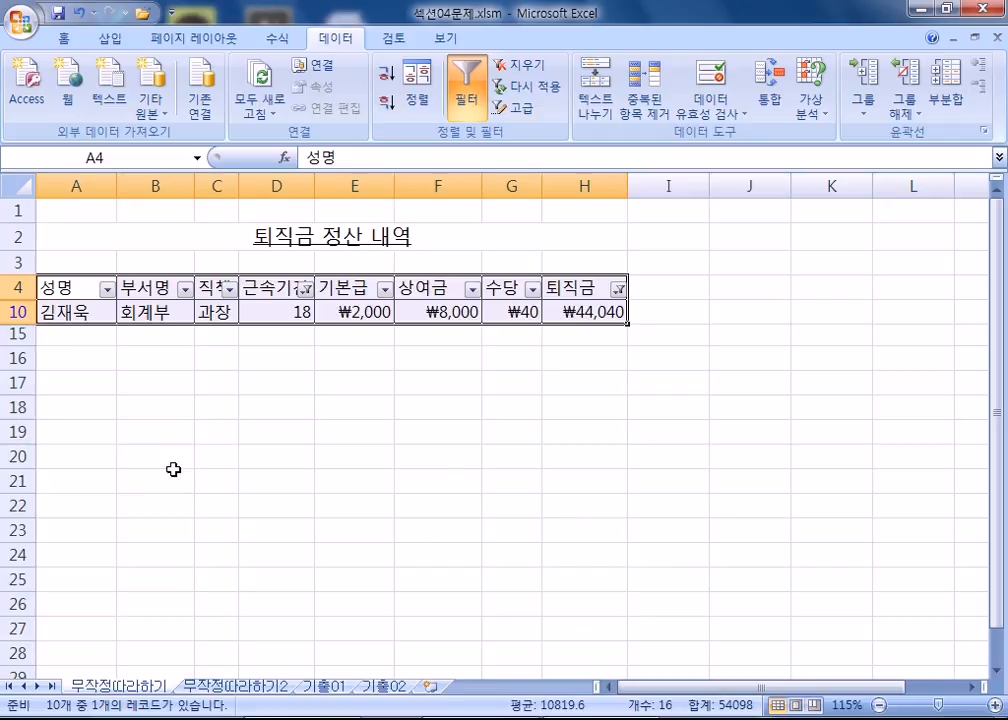
pyautogui.moveTo(70, 288); pyautogui.dragTo(582, 312)
pyautogui.hotkey('ctrl', 'c')
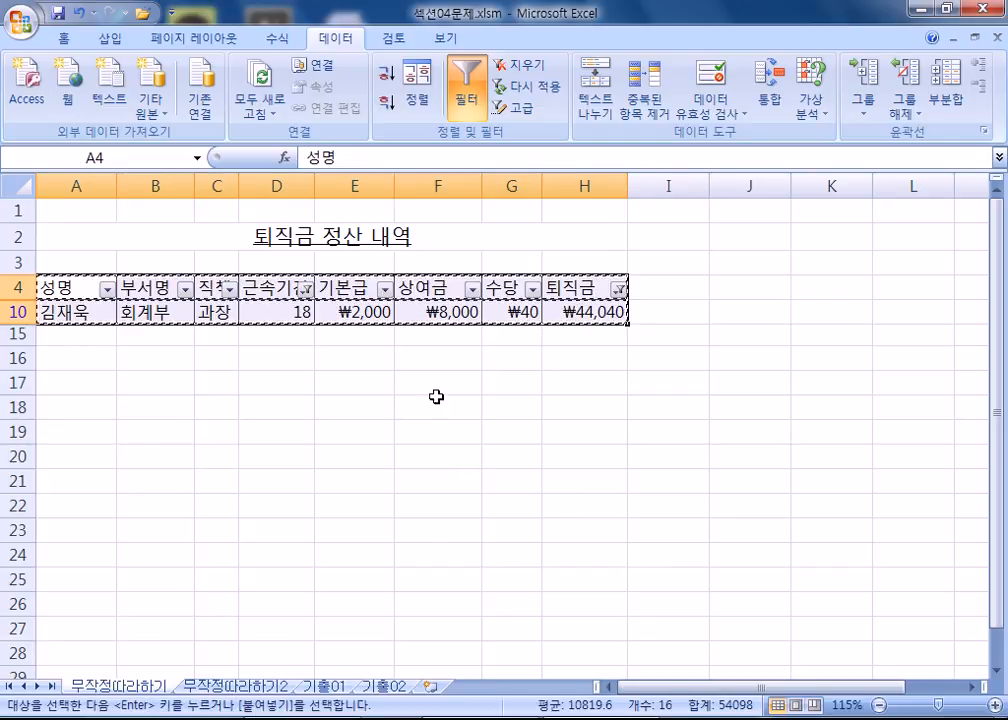
pyautogui.click(70, 481)
pyautogui.hotkey('ctrl', 'v')
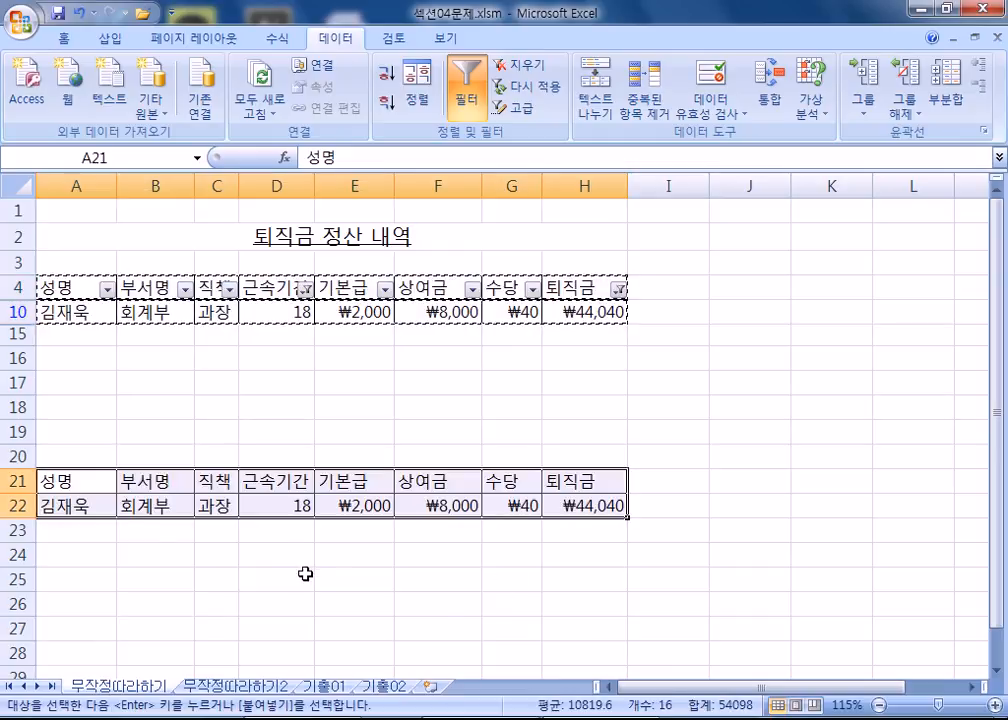
pyautogui.scroll(-2, 300, 580)
pyautogui.click(217, 546)
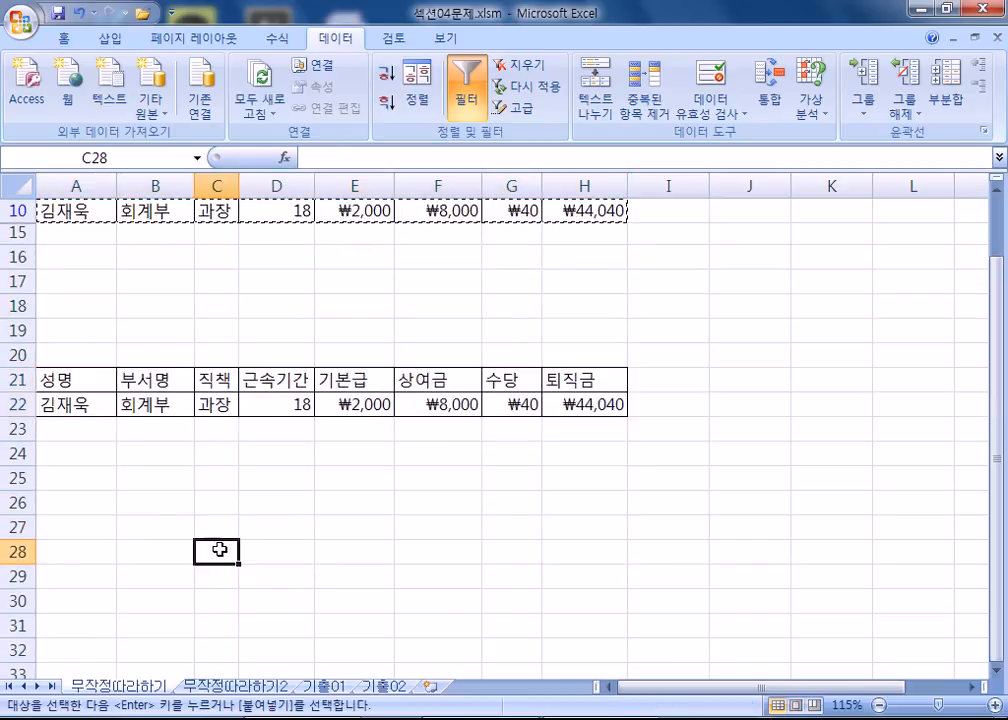
pyautogui.press('Escape')
pyautogui.scroll(2, 56, 343)
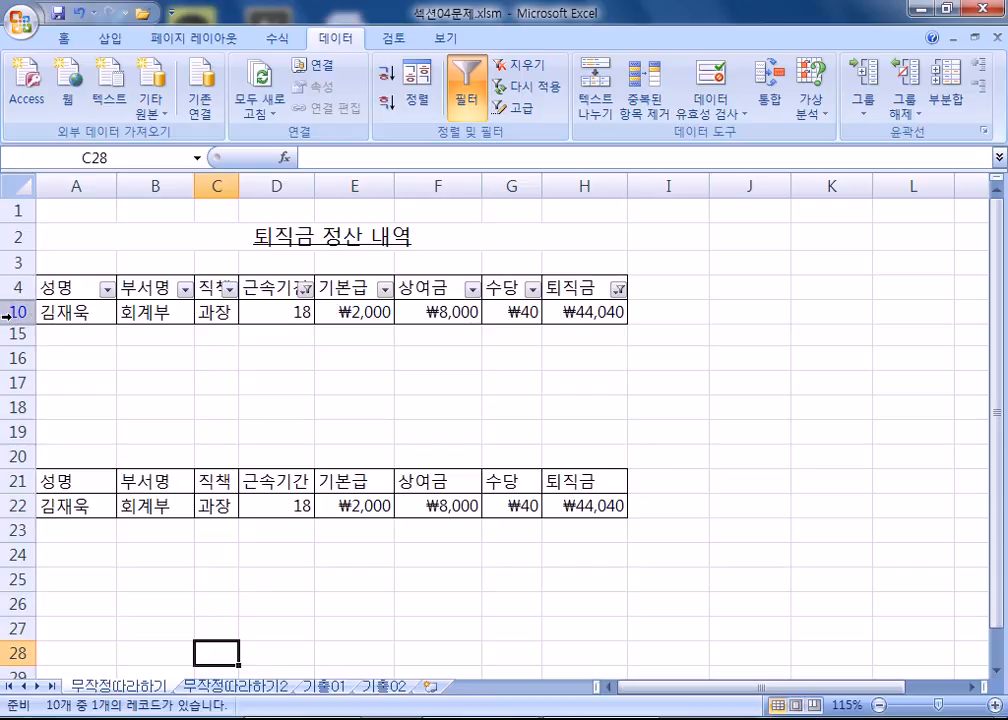
pyautogui.click(112, 360)
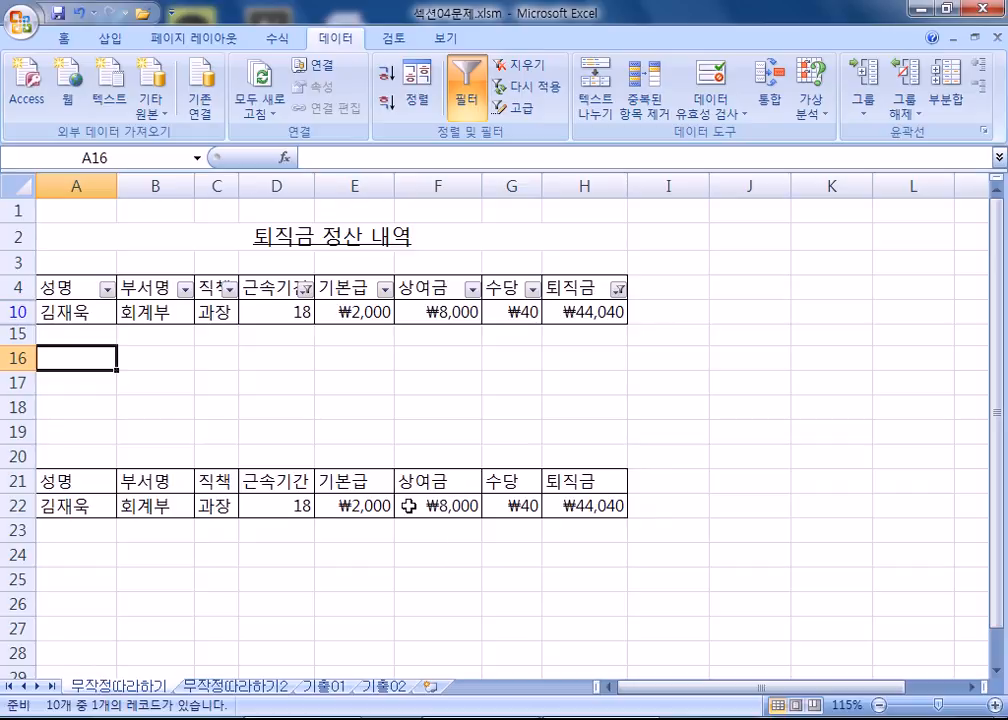
# Switch to the 무작정따라하기2 sheet and select a cell inside its table
pyautogui.click(235, 687)
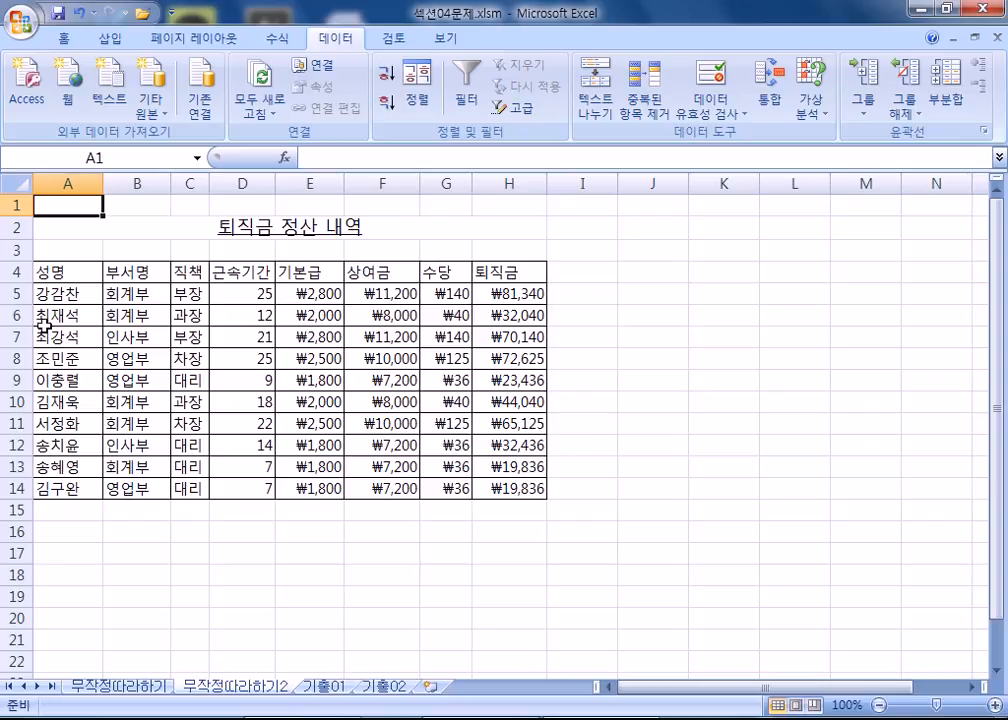
pyautogui.click(214, 382)
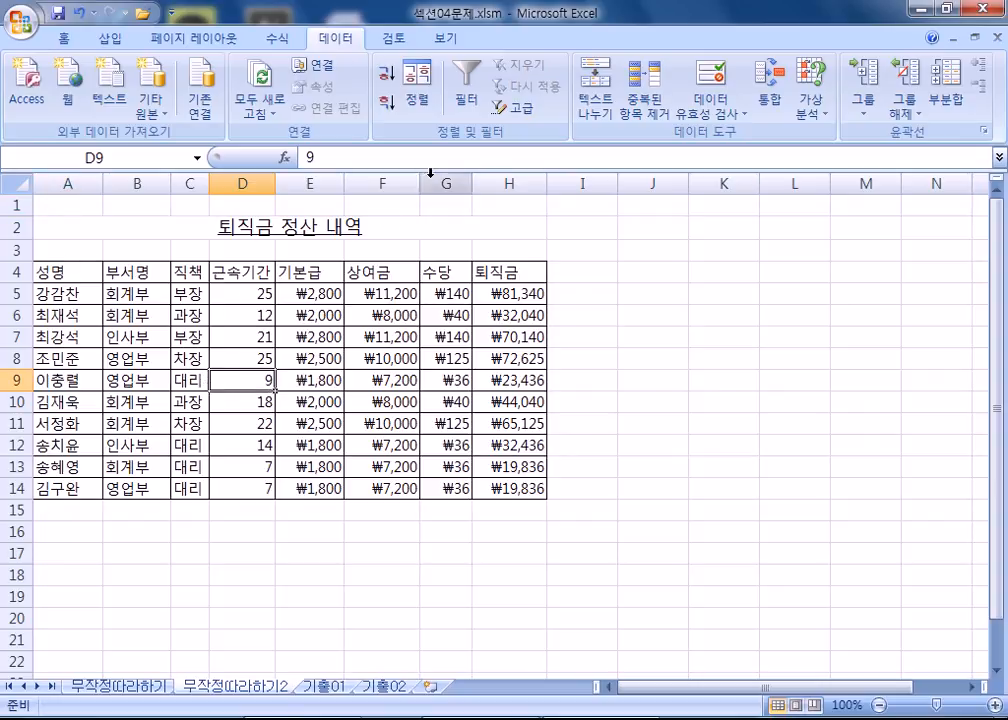
# Examine the Advanced Filter dialog's list range, criteria range and copy-to-another-location option for the table, leaving without filtering
pyautogui.click(521, 110)
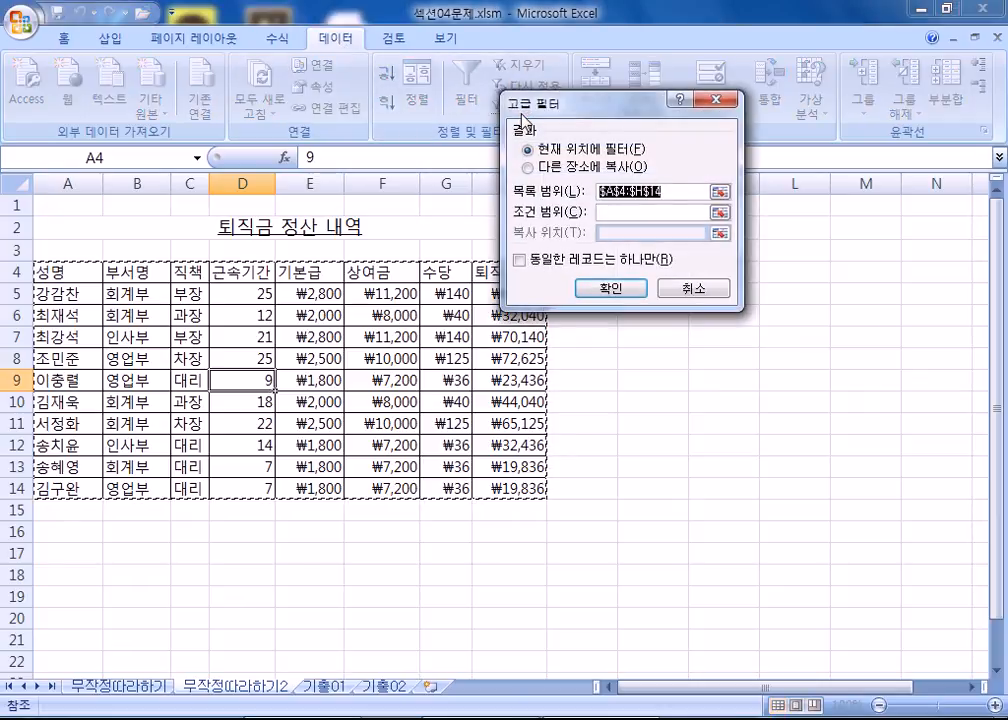
pyautogui.click(617, 211)
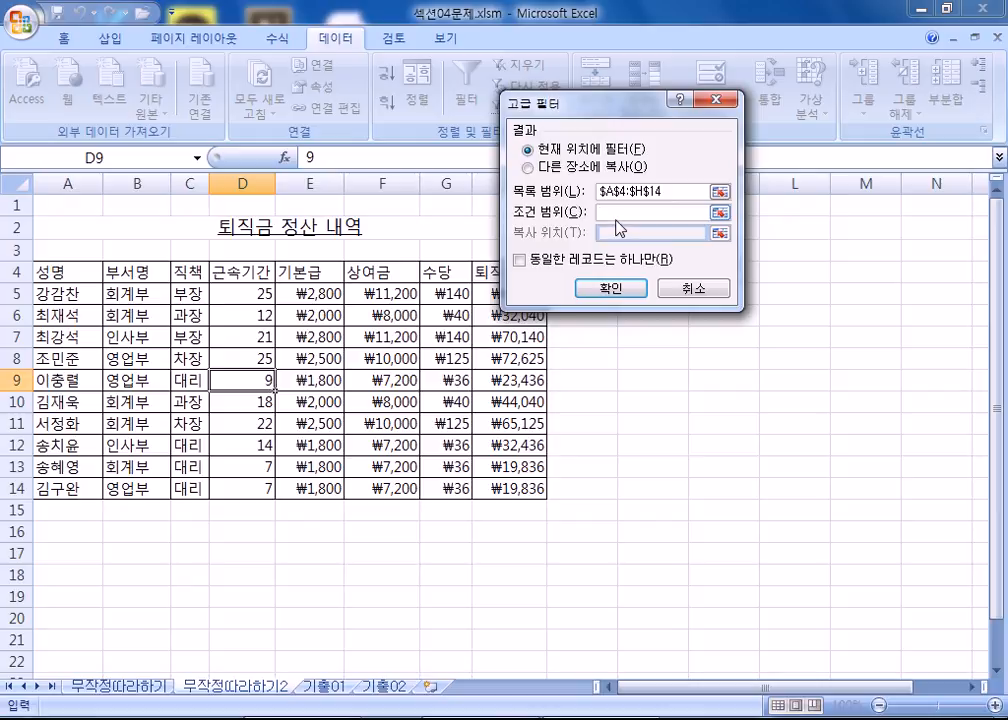
pyautogui.click(695, 289)
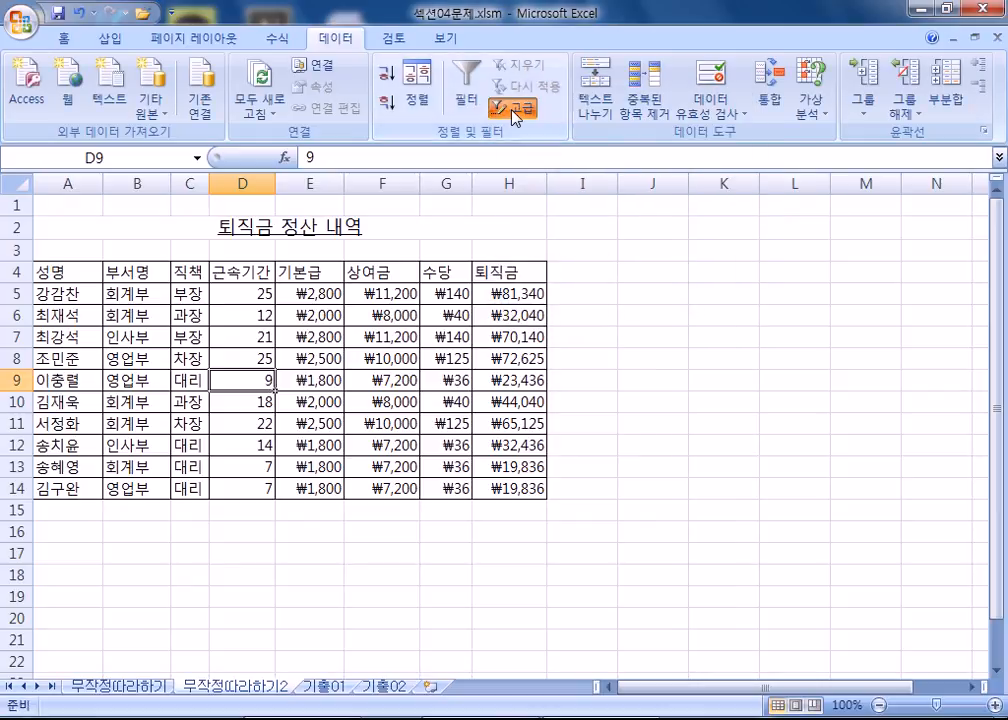
pyautogui.click(521, 110)
pyautogui.click(695, 289)
pyautogui.click(860, 463)
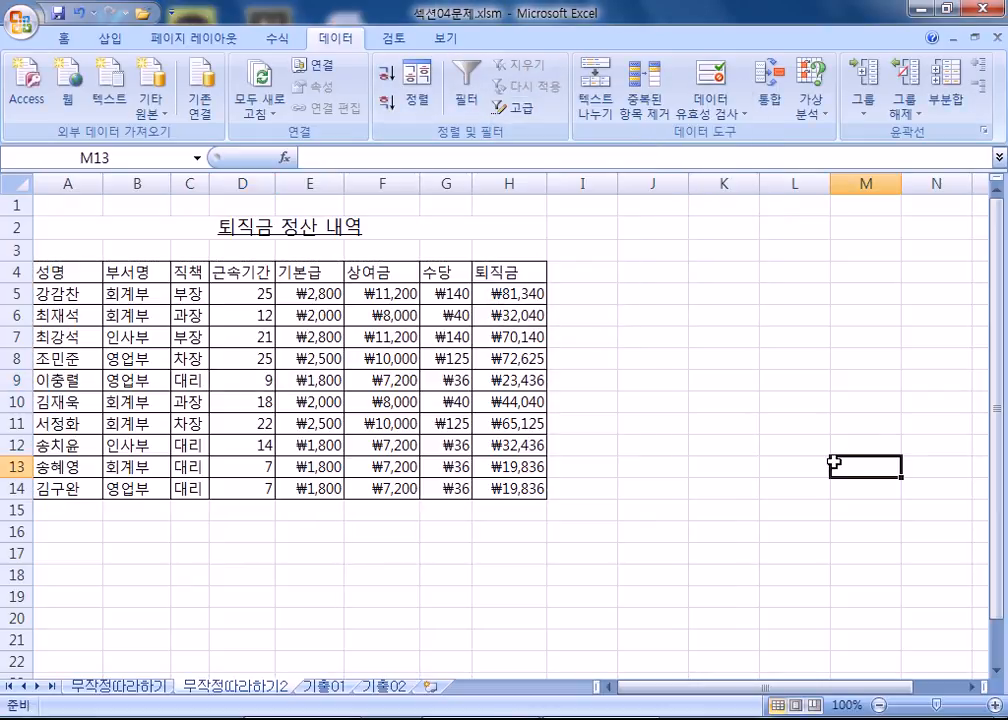
pyautogui.click(517, 107)
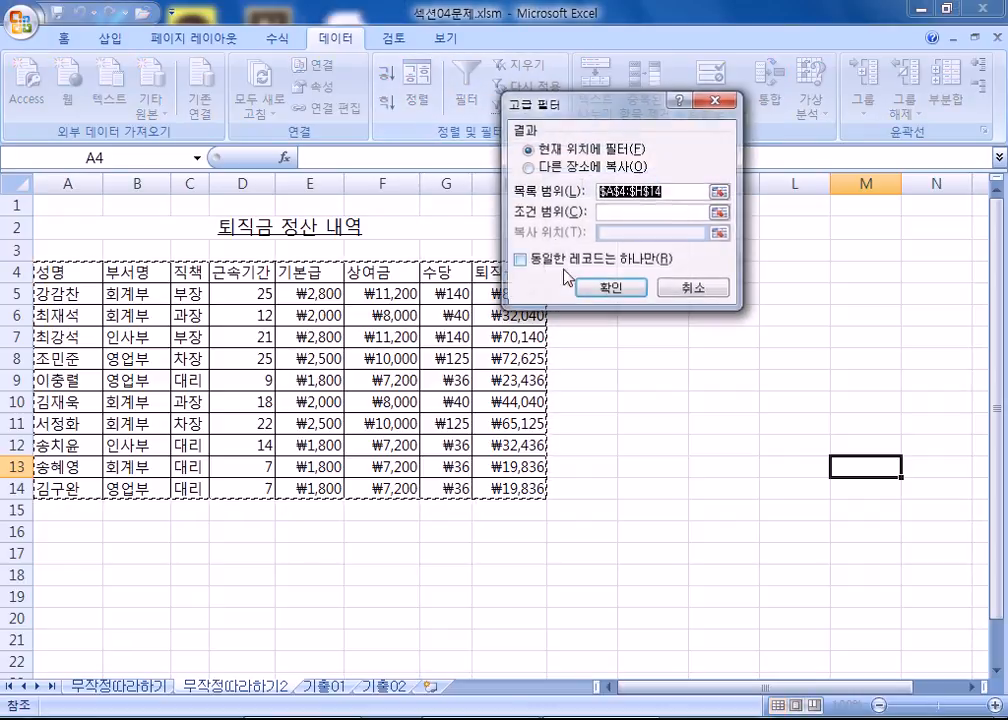
pyautogui.click(632, 210)
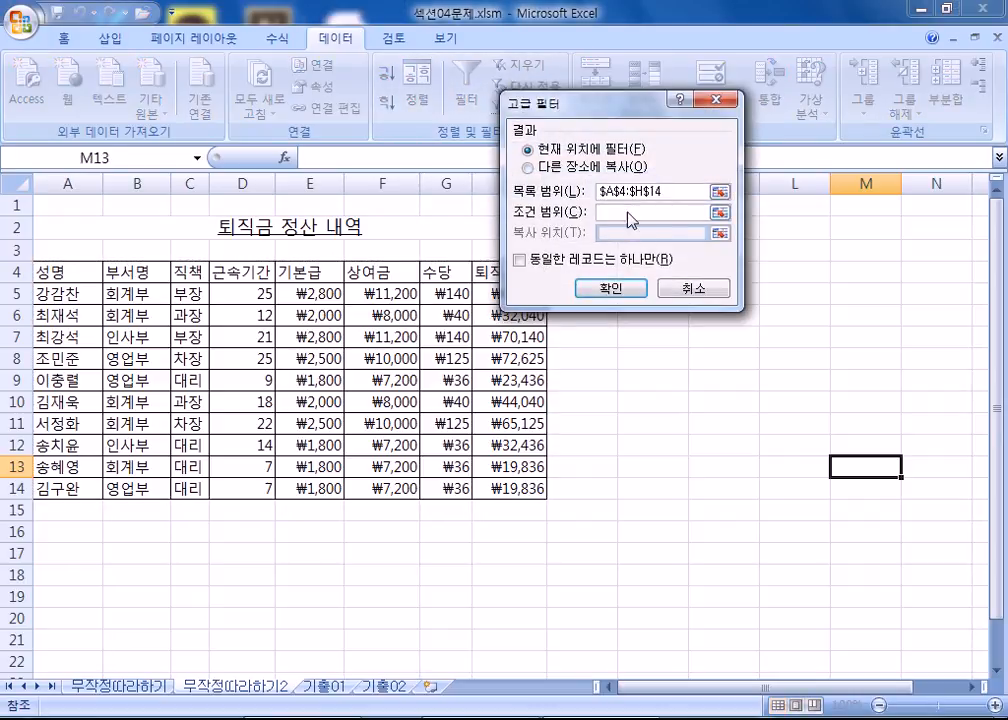
pyautogui.moveTo(590, 108); pyautogui.dragTo(634, 206)
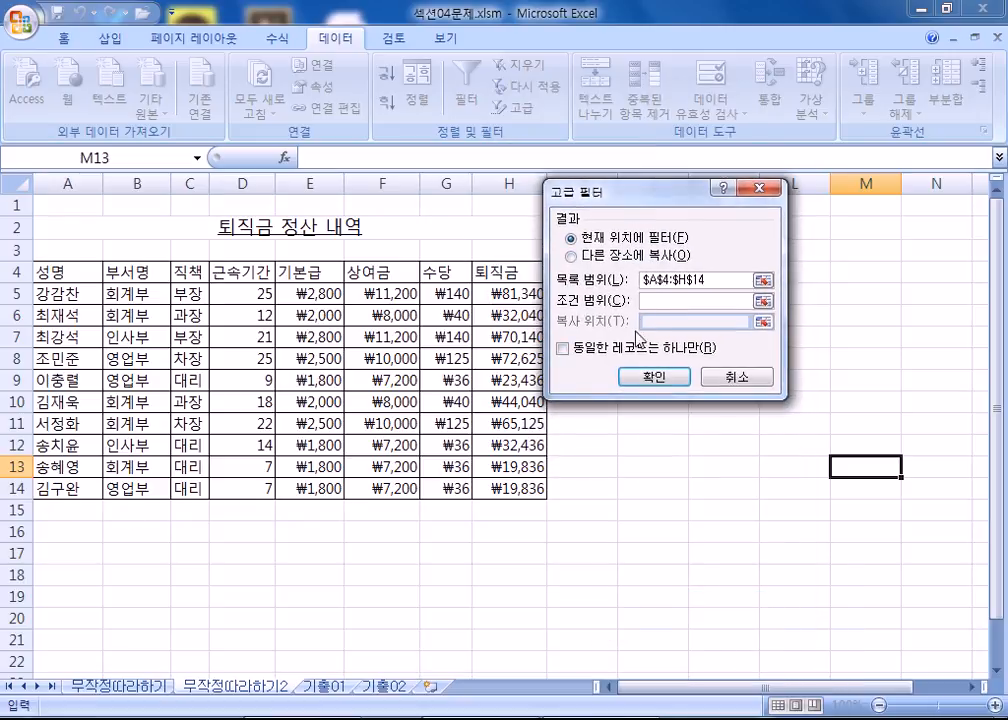
pyautogui.click(610, 264)
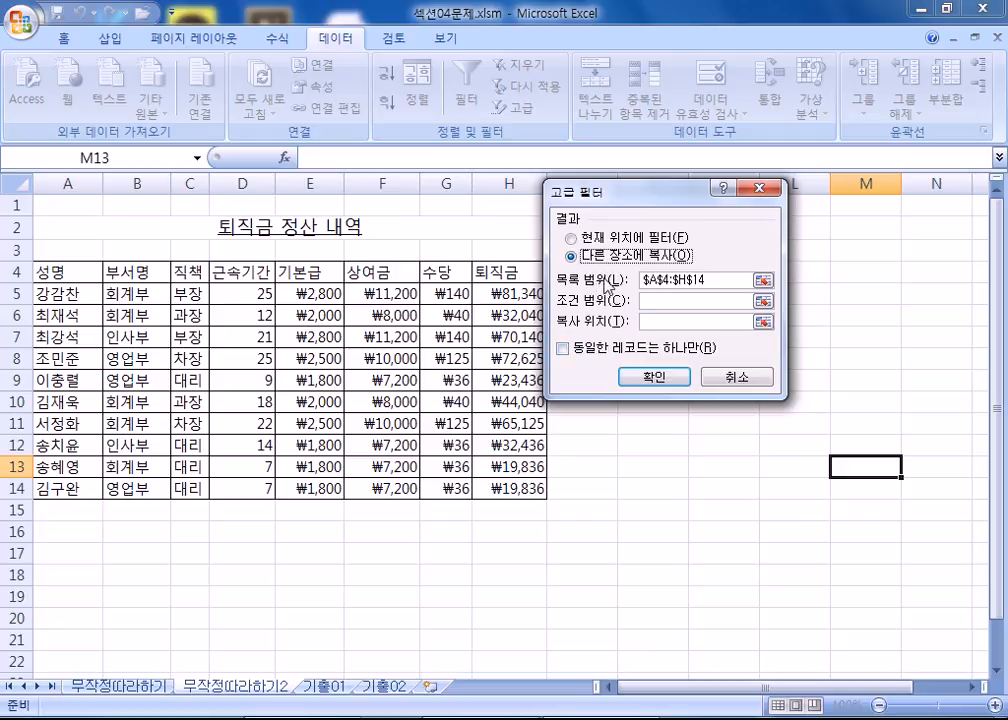
pyautogui.click(708, 377)
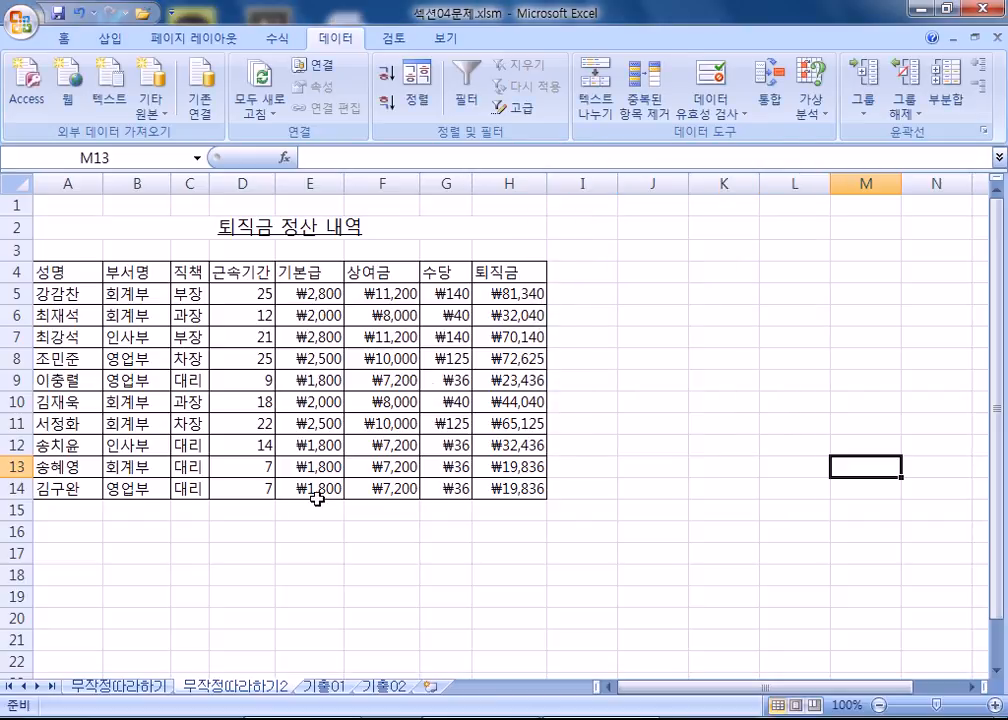
pyautogui.click(222, 440)
pyautogui.scroll(-2, 232, 448)
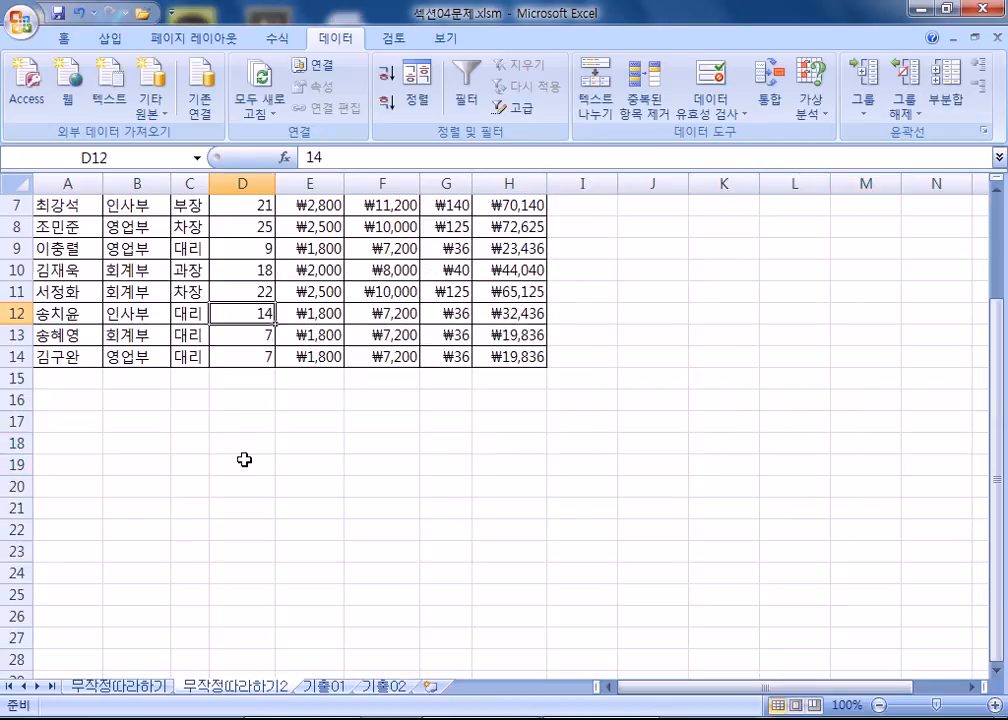
pyautogui.scroll(2, 238, 490)
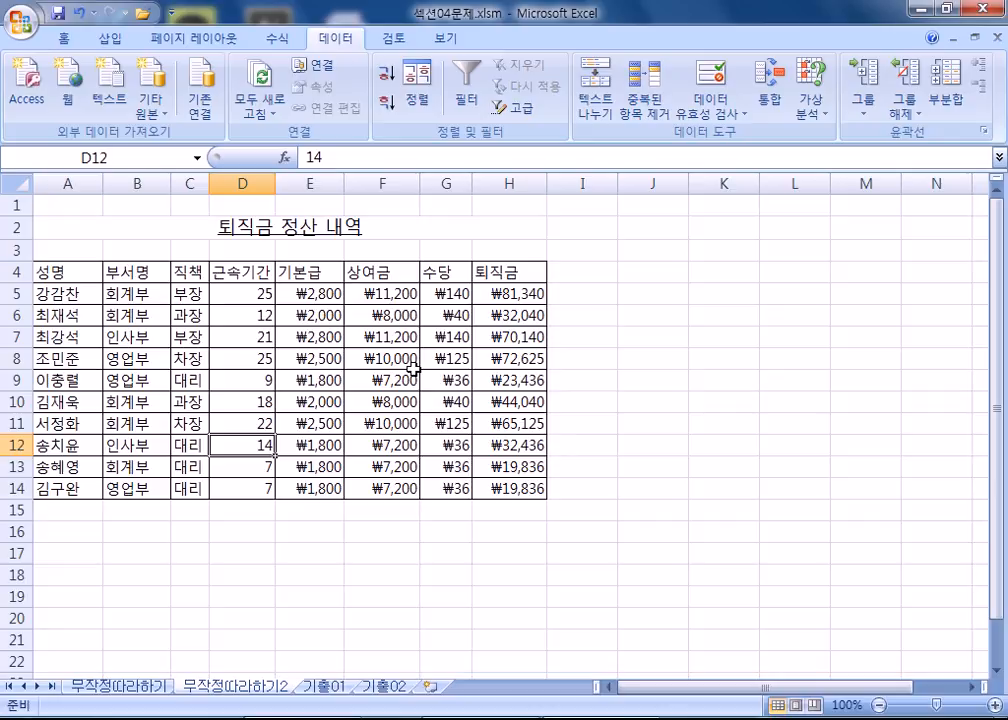
pyautogui.click(248, 272)
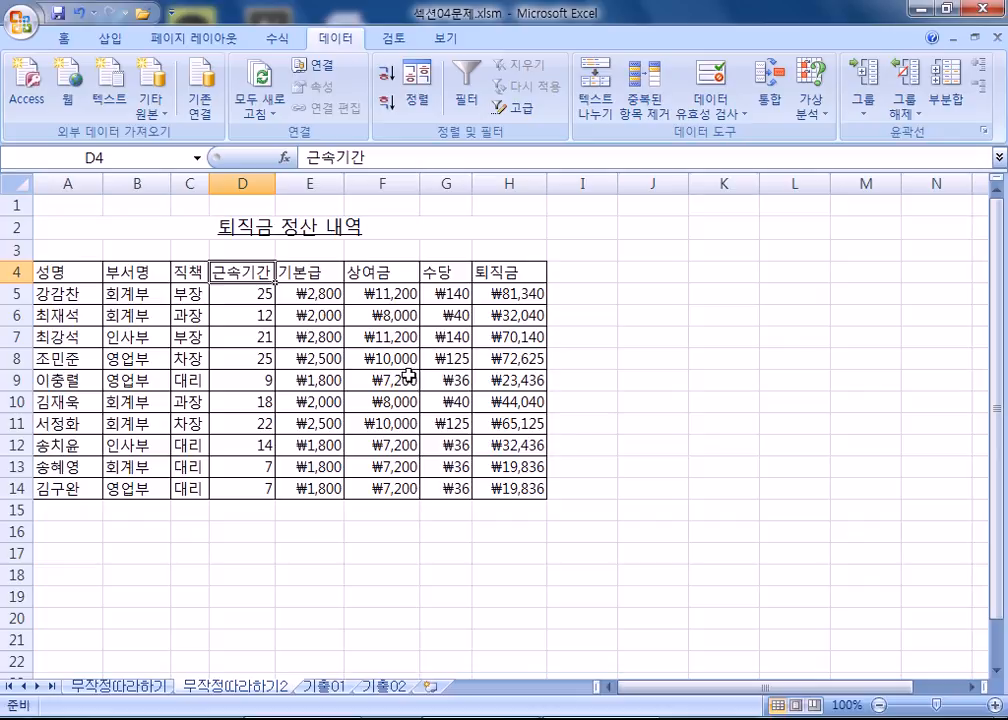
# Select the blank range A16:H19 below the table
pyautogui.click(64, 531)
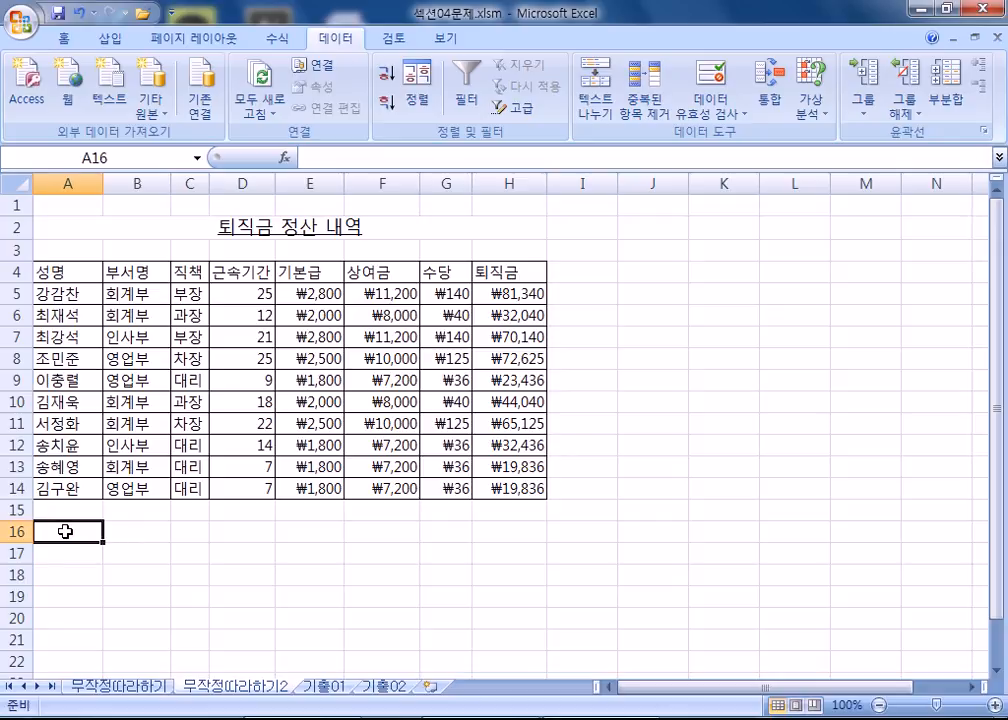
pyautogui.moveTo(66, 531); pyautogui.dragTo(538, 596)
pyautogui.scroll(-2, 620, 595)
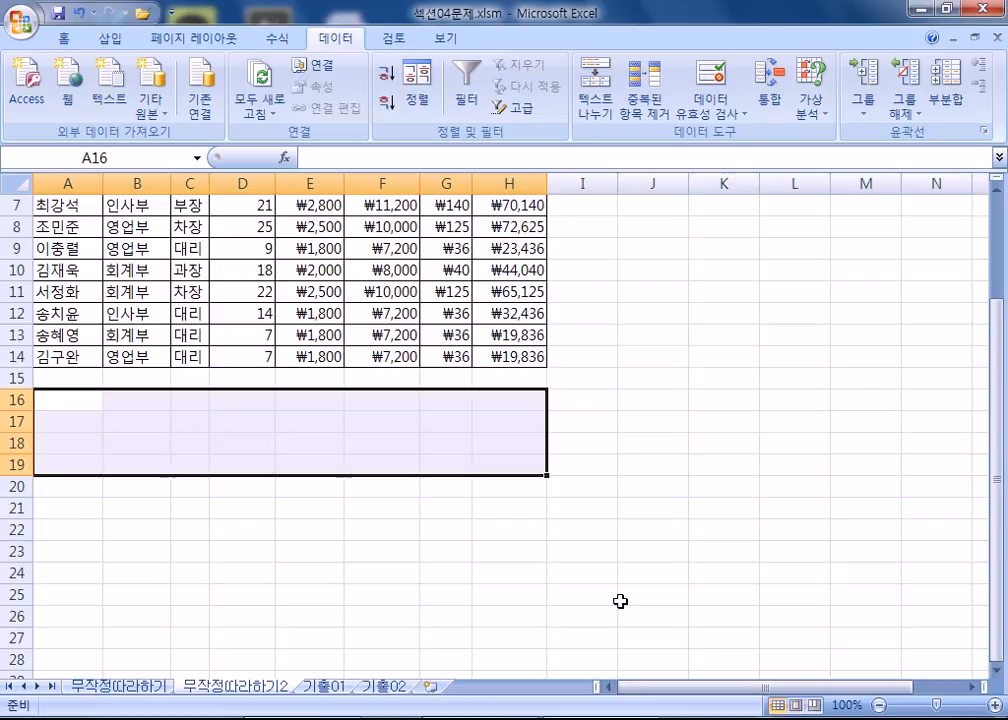
# Examine the 근속기간 column's number filter options on the 무작정따라하기 sheet and return to the 무작정따라하기2 sheet
pyautogui.click(133, 688)
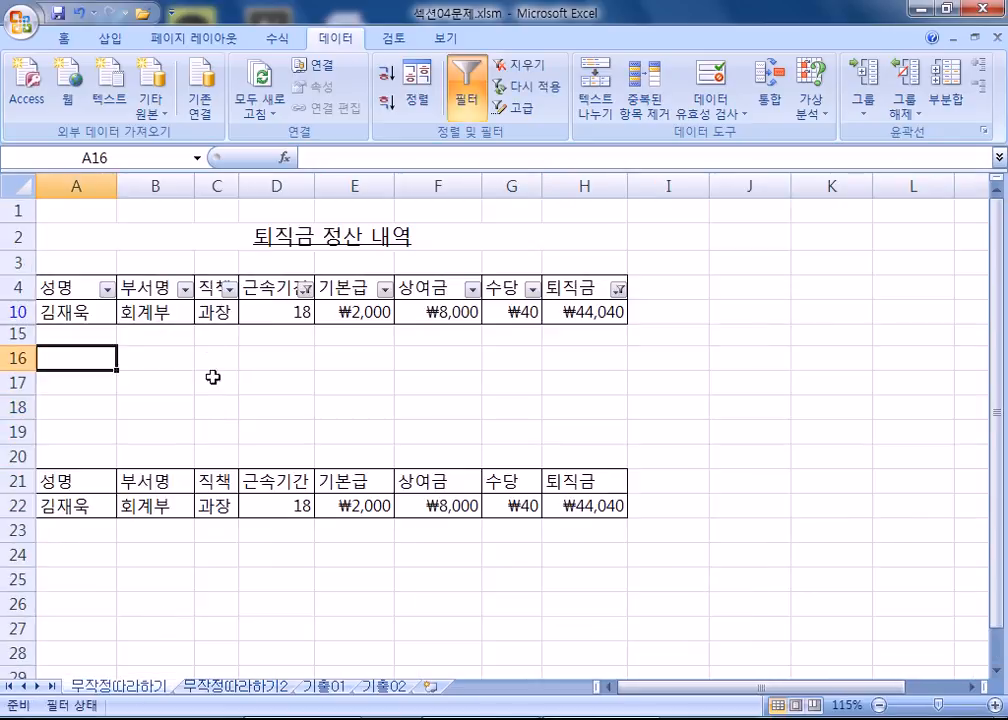
pyautogui.click(219, 310)
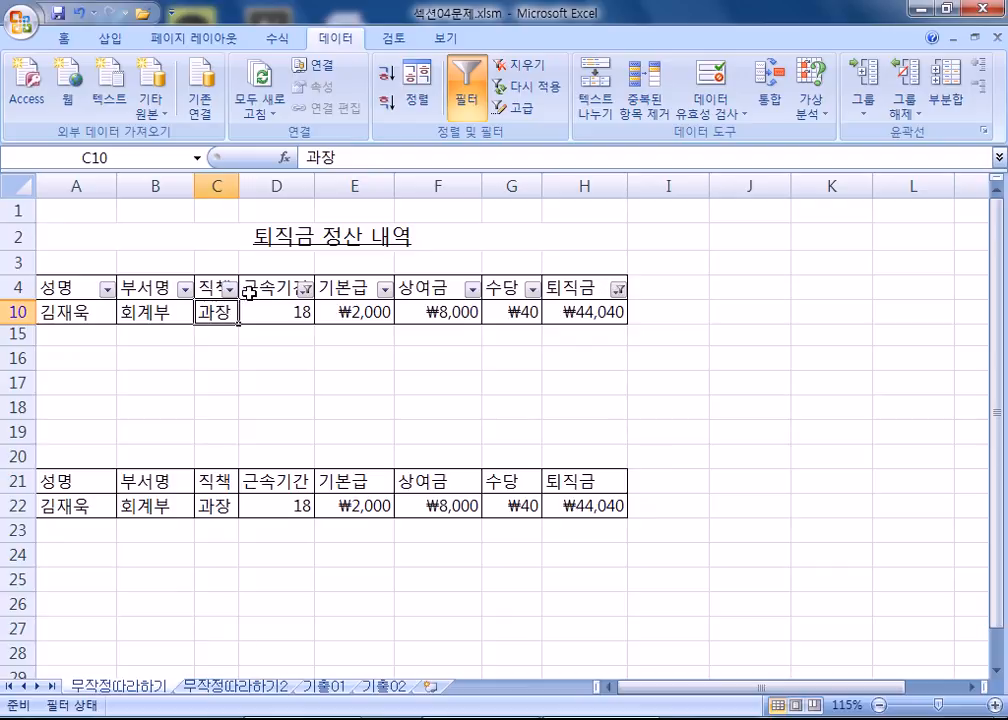
pyautogui.click(305, 288)
pyautogui.moveTo(248, 428)
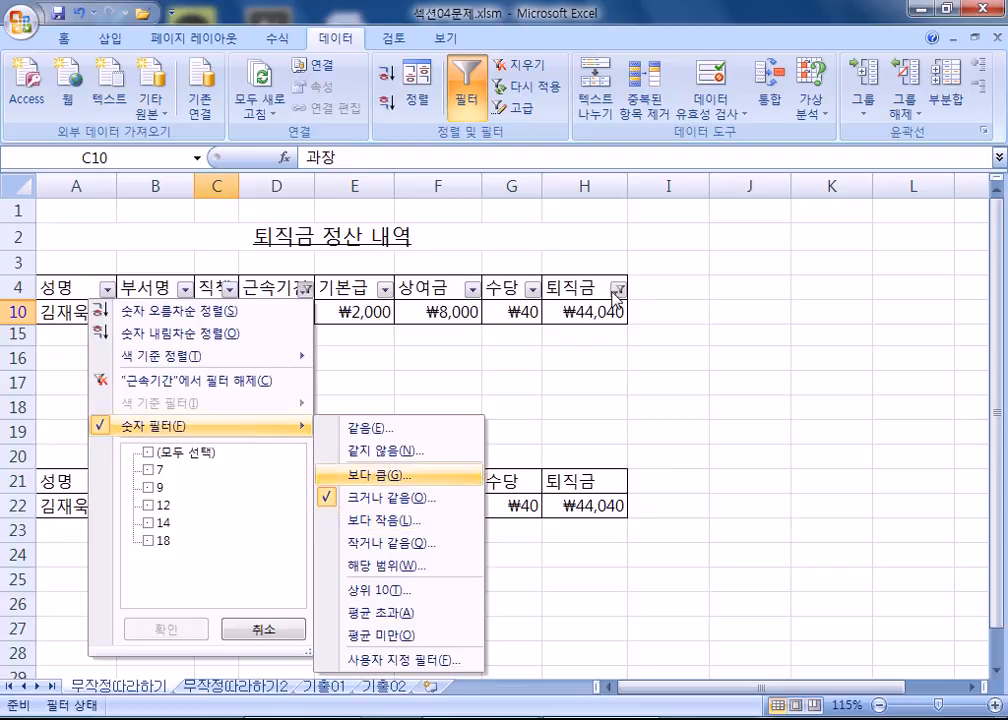
pyautogui.click(516, 343)
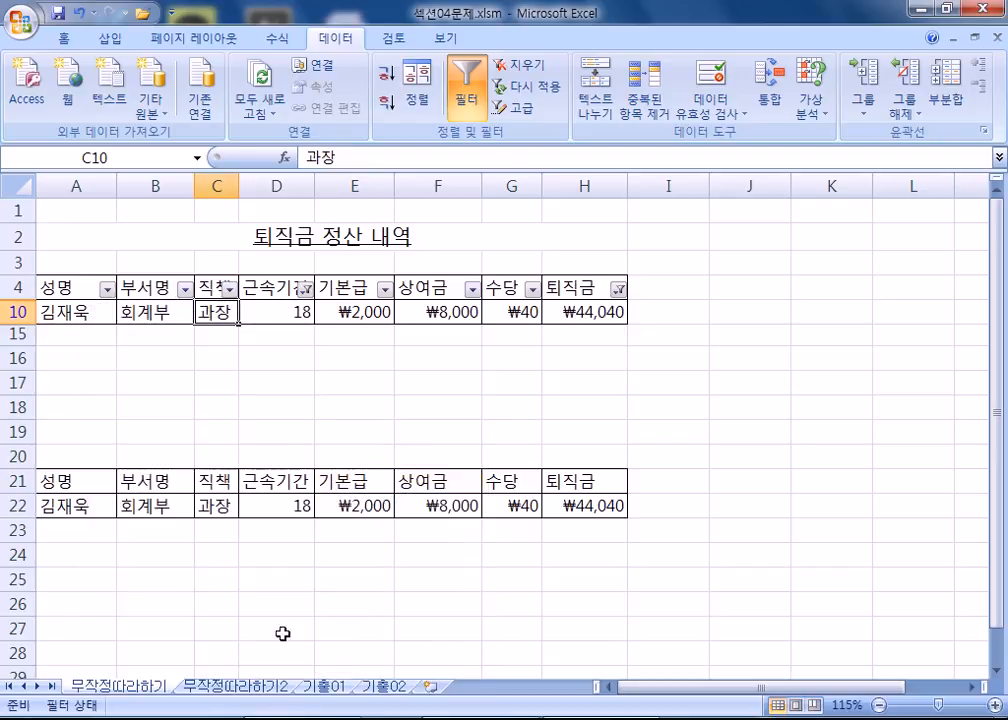
pyautogui.click(237, 688)
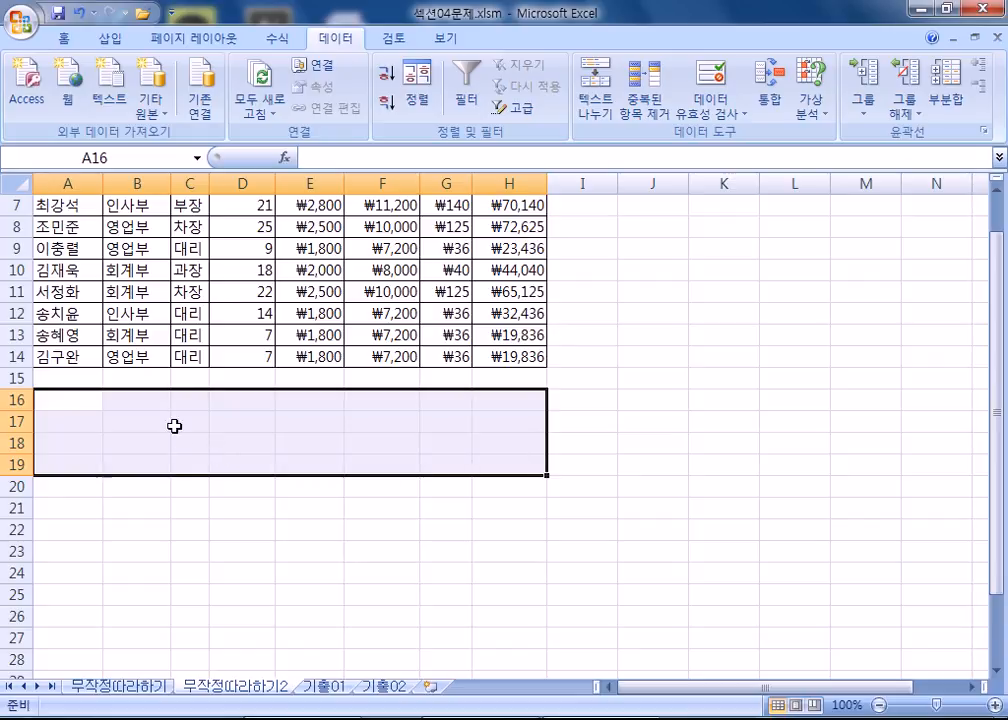
# Enter the criteria heading 근속기간 in cell A16 below the table
pyautogui.keyDown('ctrl'); pyautogui.scroll(2, 172, 362); pyautogui.keyUp('ctrl')
pyautogui.scroll(1, 184, 353)
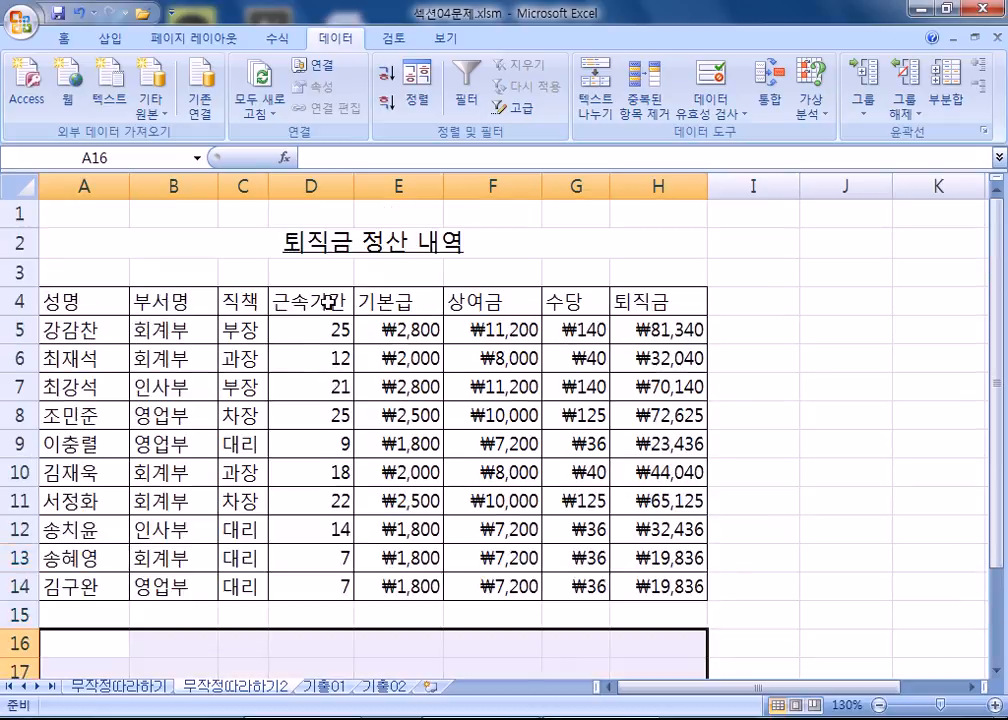
pyautogui.scroll(-2, 292, 322)
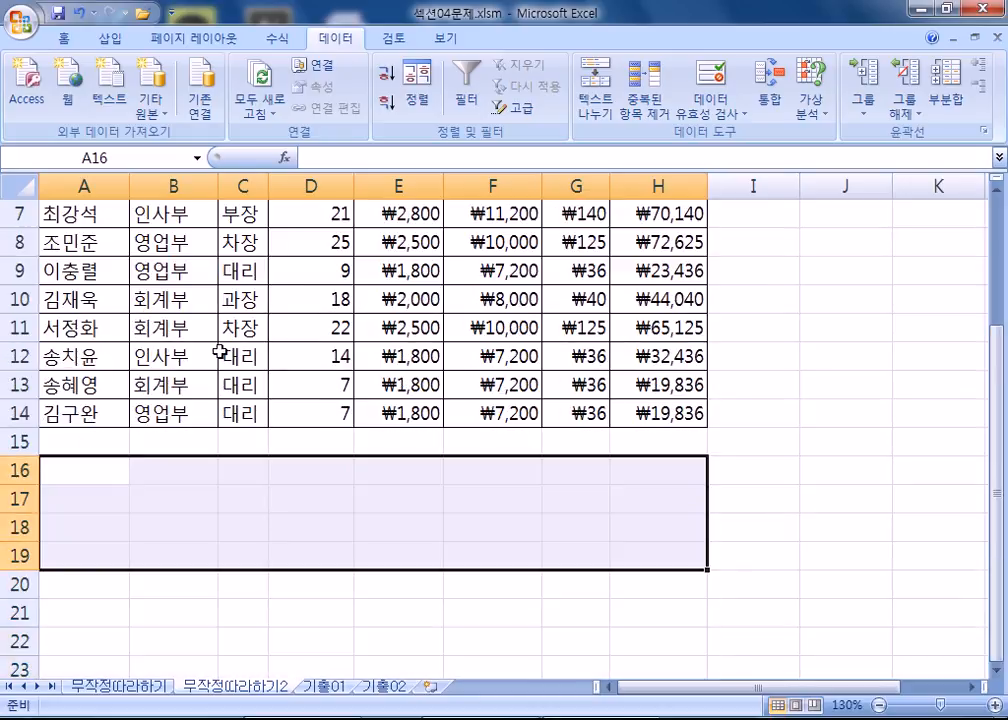
pyautogui.write('rmsthrrlrks')
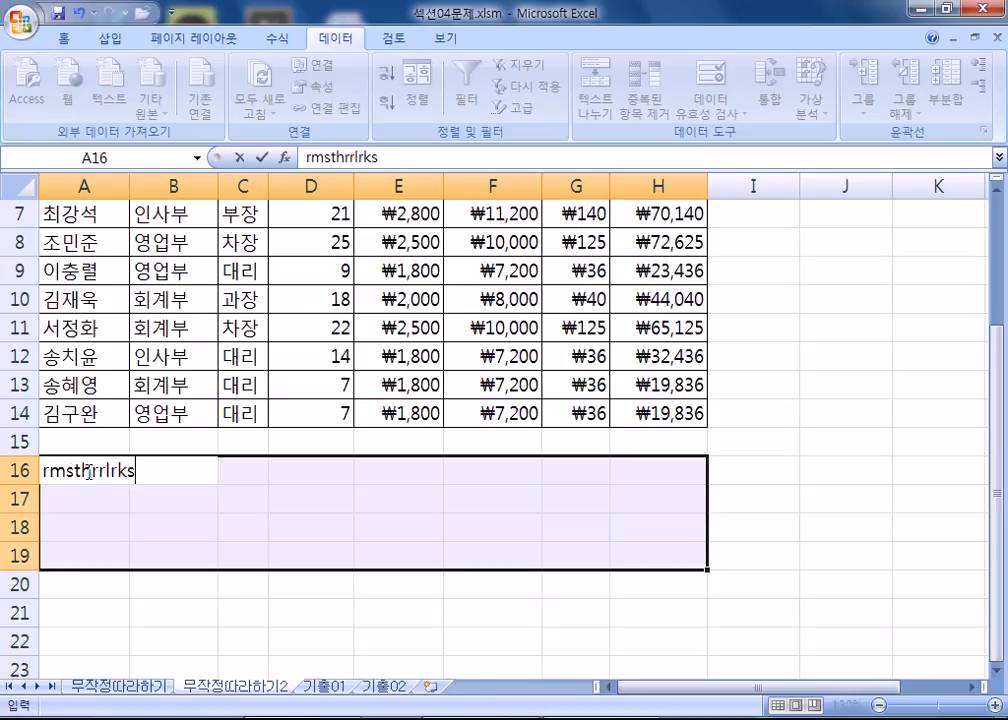
pyautogui.press('Return')
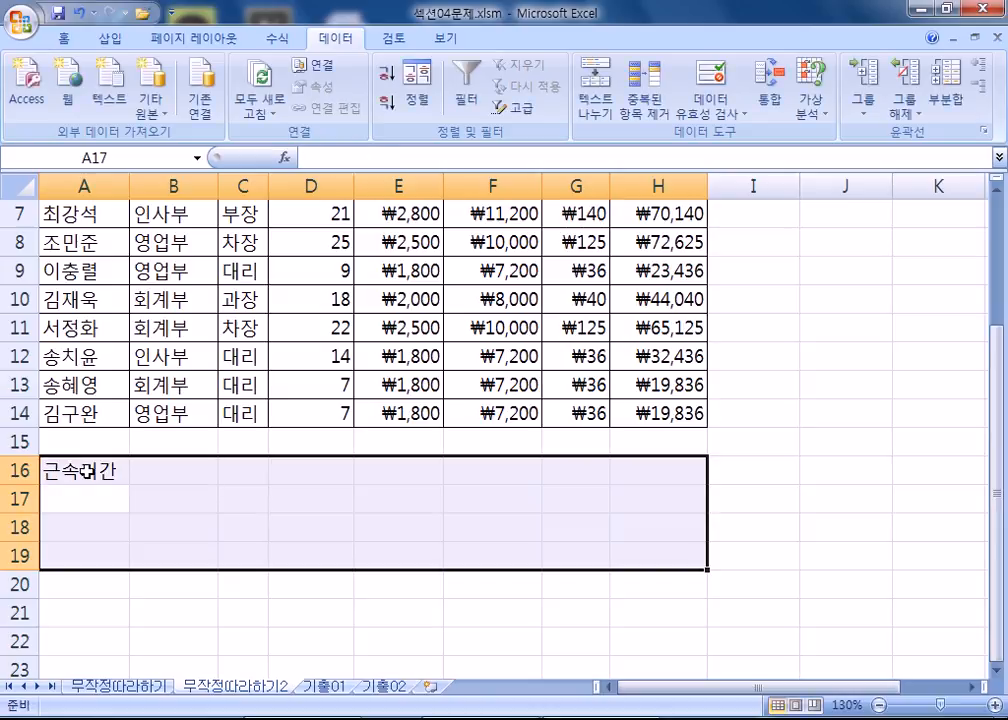
pyautogui.scroll(1, 102, 500)
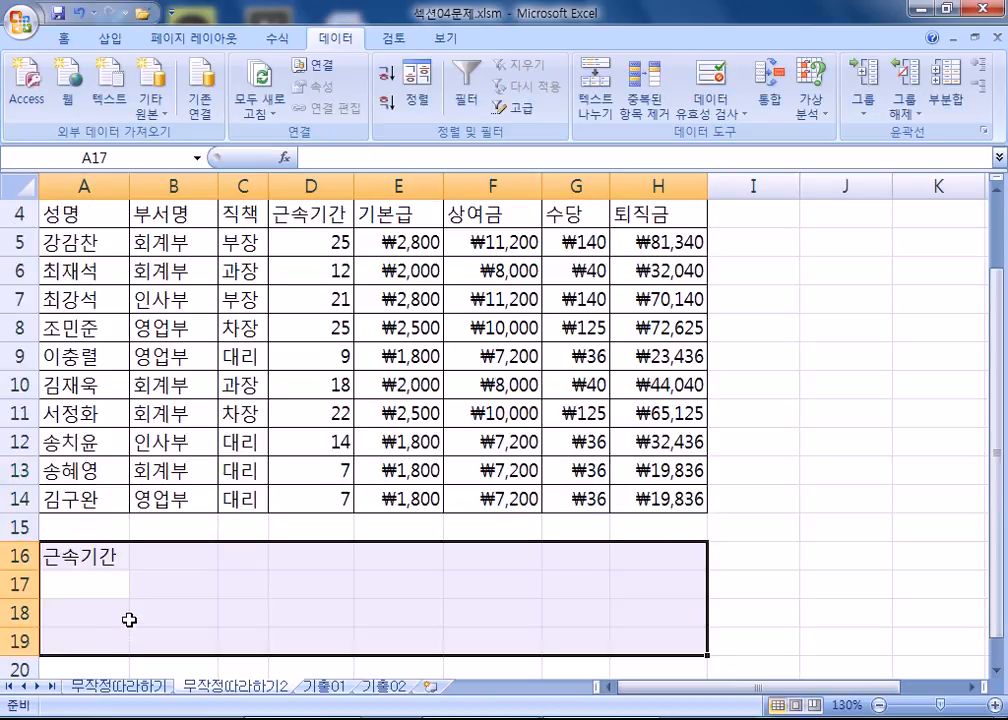
# Retype the A16 heading as 근속기간, try it with a space as 근속 기간, and discard the edit
pyautogui.click(79, 563)
pyautogui.scroll(-1, 223, 522)
pyautogui.scroll(-1, 202, 513)
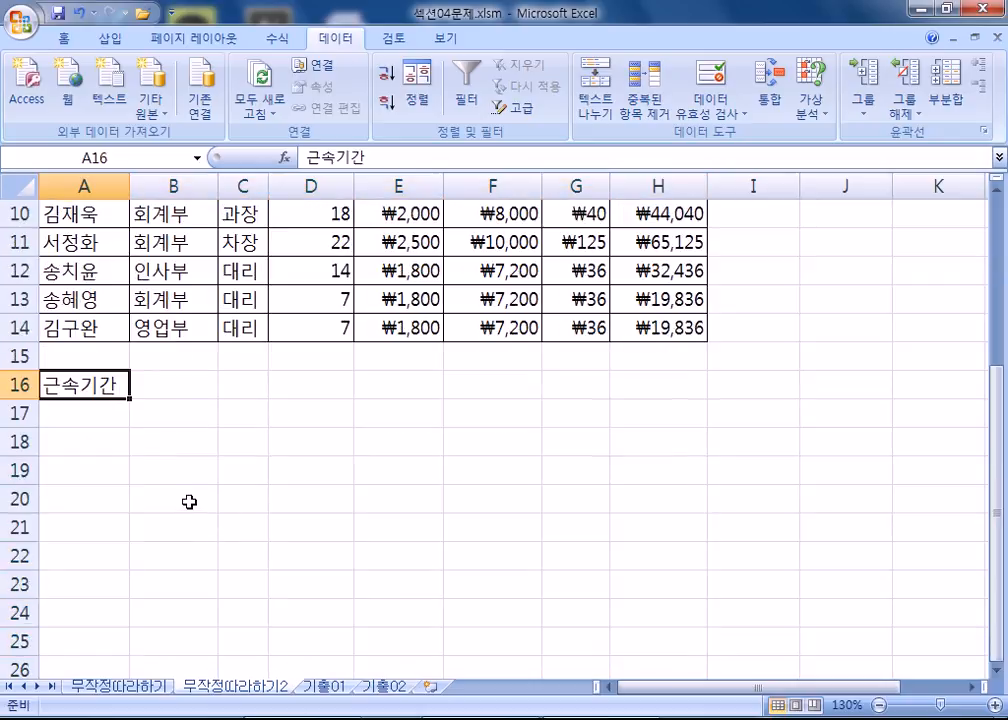
pyautogui.write('근ㅅ')
pyautogui.write('속기간')
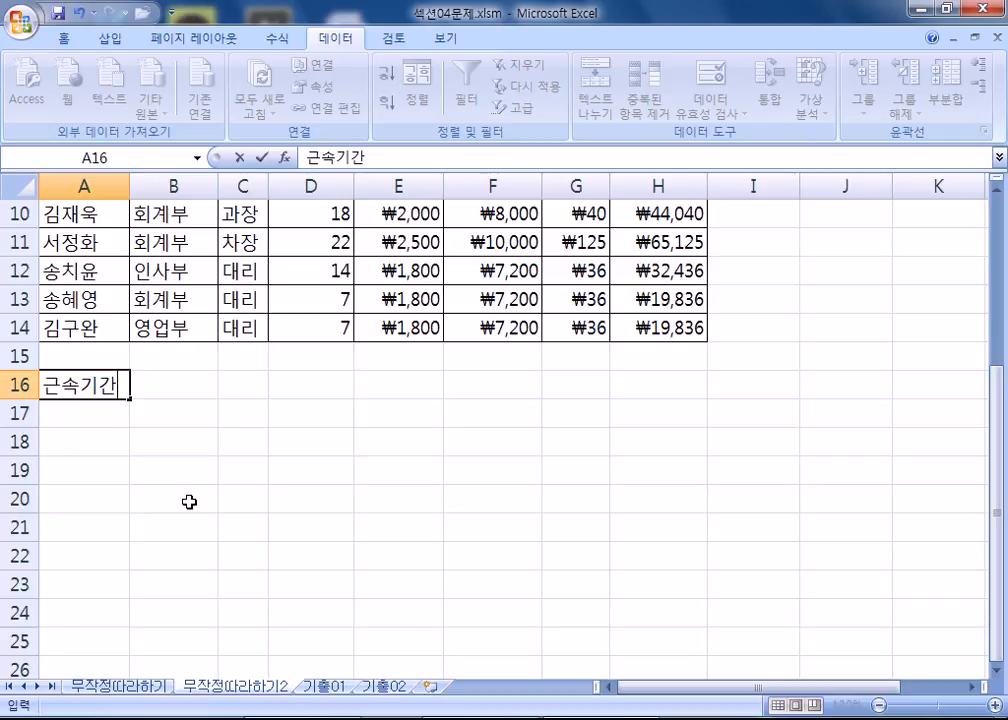
pyautogui.press('F2')
pyautogui.press('Left')
pyautogui.press('Left')
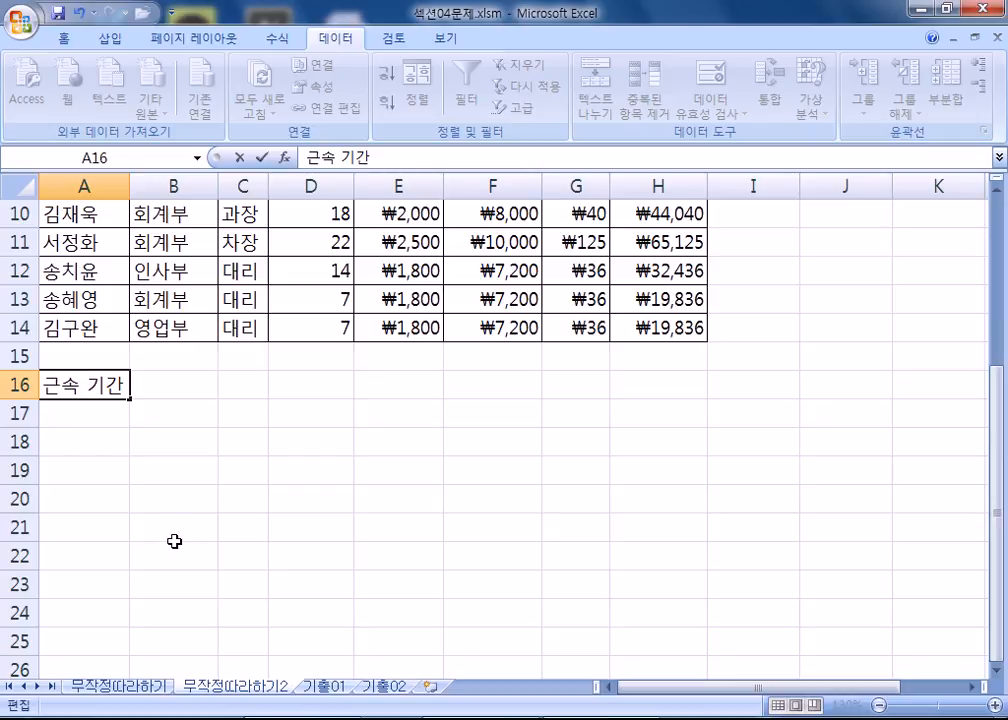
pyautogui.press('Escape')
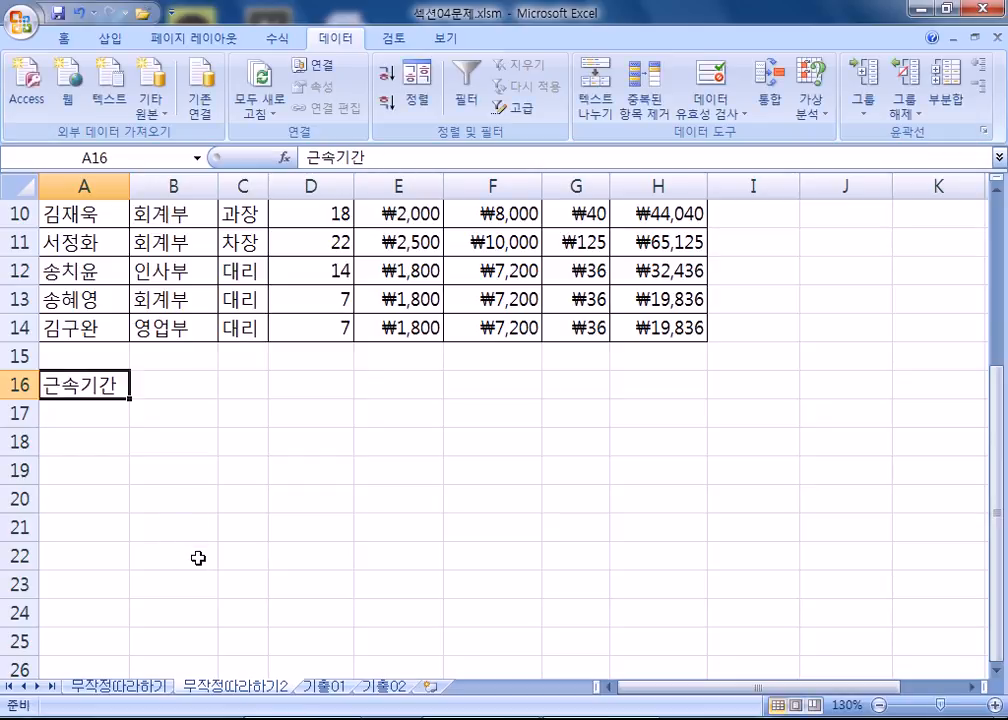
# Copy the table's 근속기간 and 퇴직금 headings from D4 and H4 into A16:B16 as criteria headings
pyautogui.scroll(3, 200, 560)
pyautogui.click(302, 312)
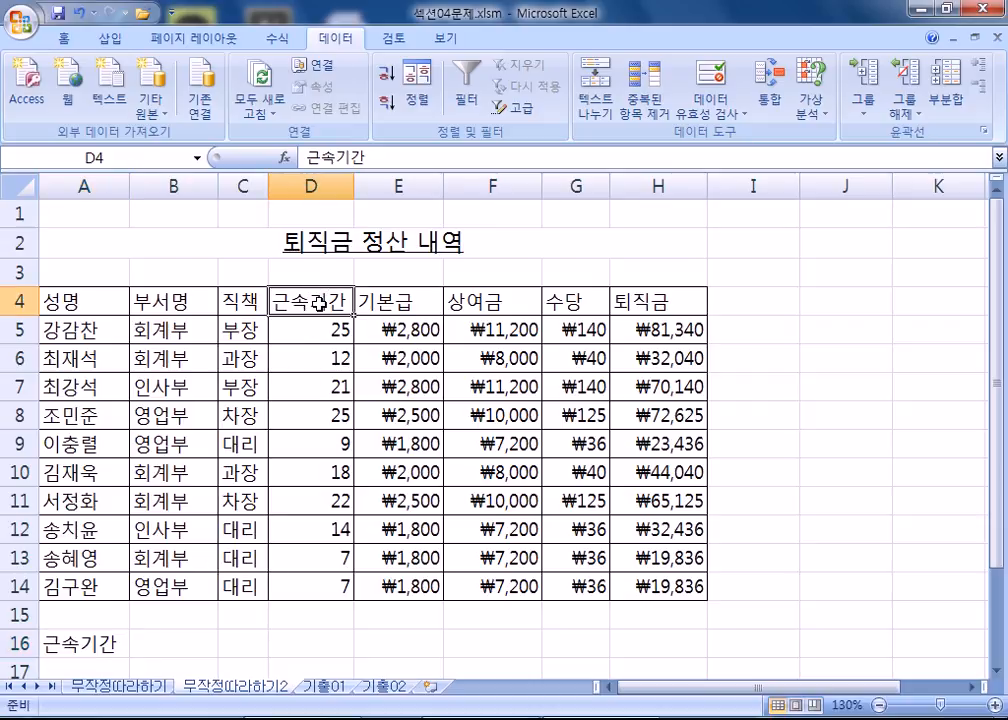
pyautogui.keyDown('ctrl'); pyautogui.click(627, 296); pyautogui.keyUp('ctrl')
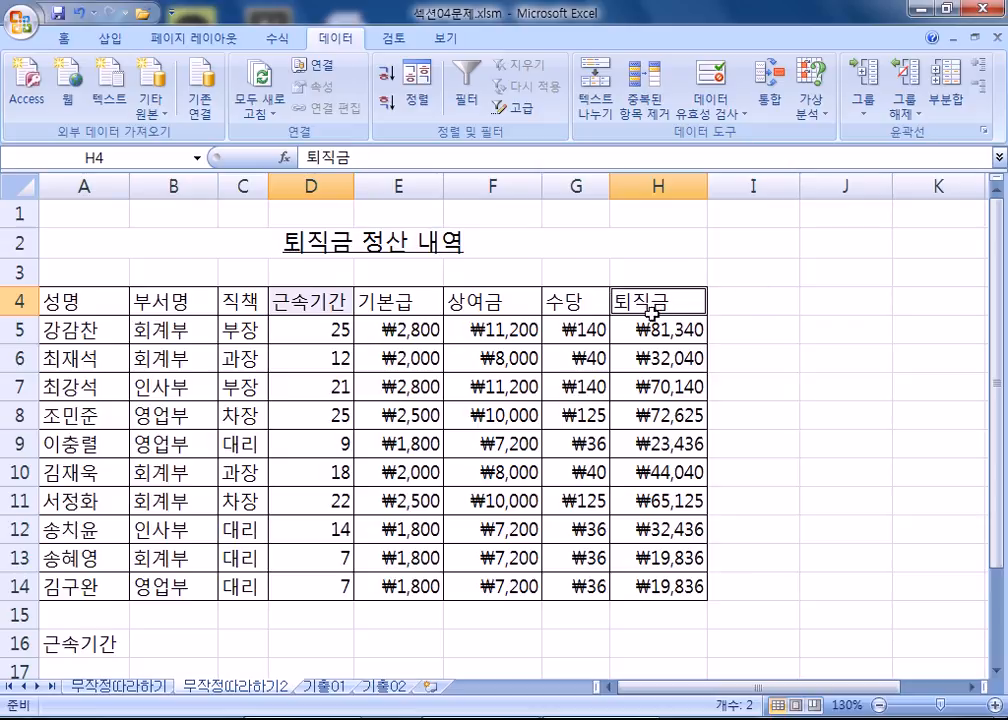
pyautogui.hotkey('ctrl', 'c')
pyautogui.scroll(-2, 241, 506)
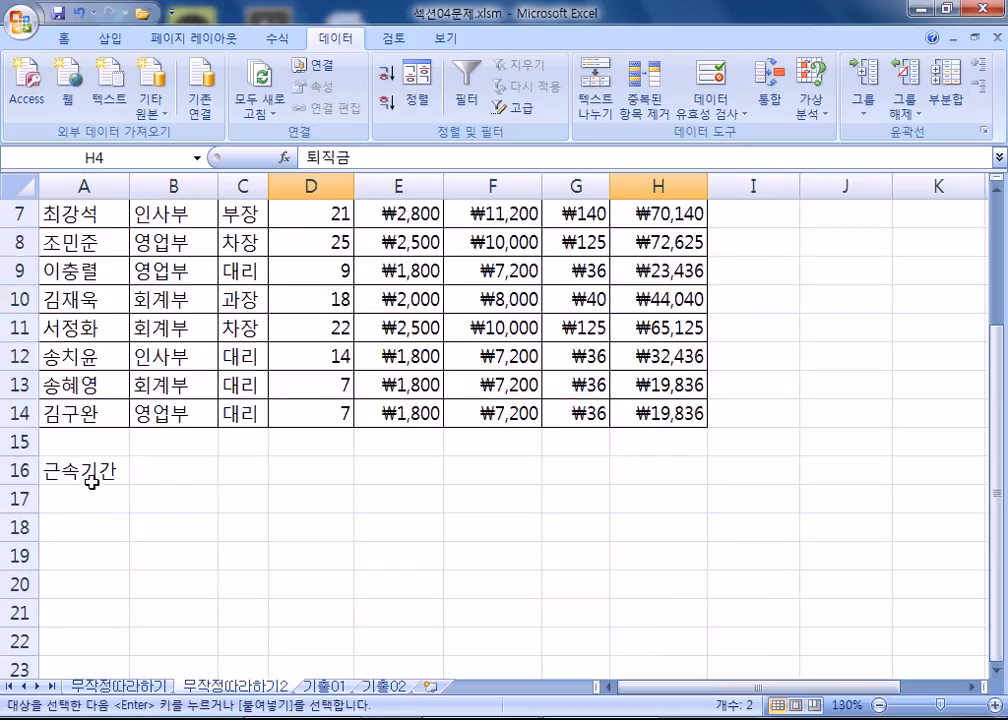
pyautogui.click(112, 474)
pyautogui.hotkey('ctrl', 'v')
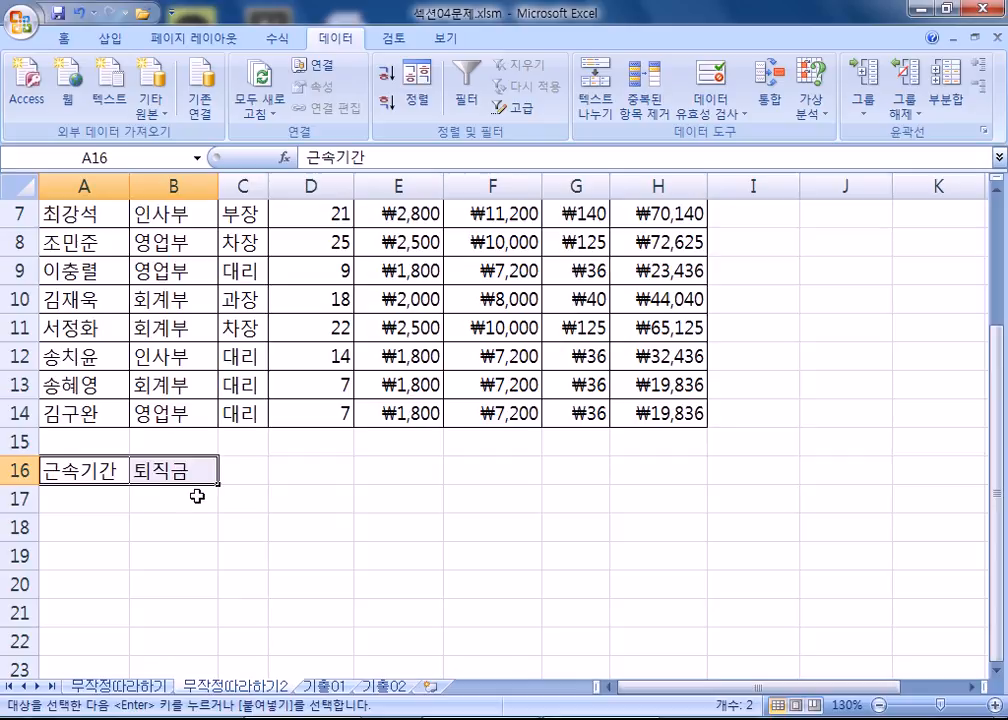
# Compare the 근속기간 and 퇴직금 headings in row 4 with the criteria headings in A16:B16, leaving the text unedited
pyautogui.scroll(2, 203, 590)
pyautogui.click(310, 298)
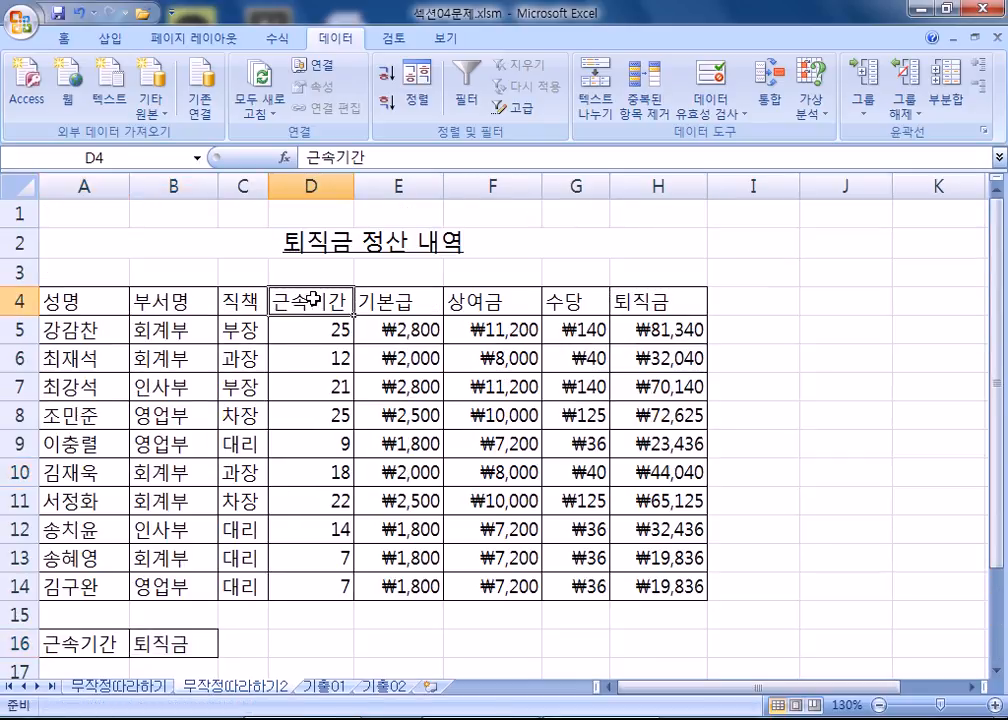
pyautogui.click(637, 293)
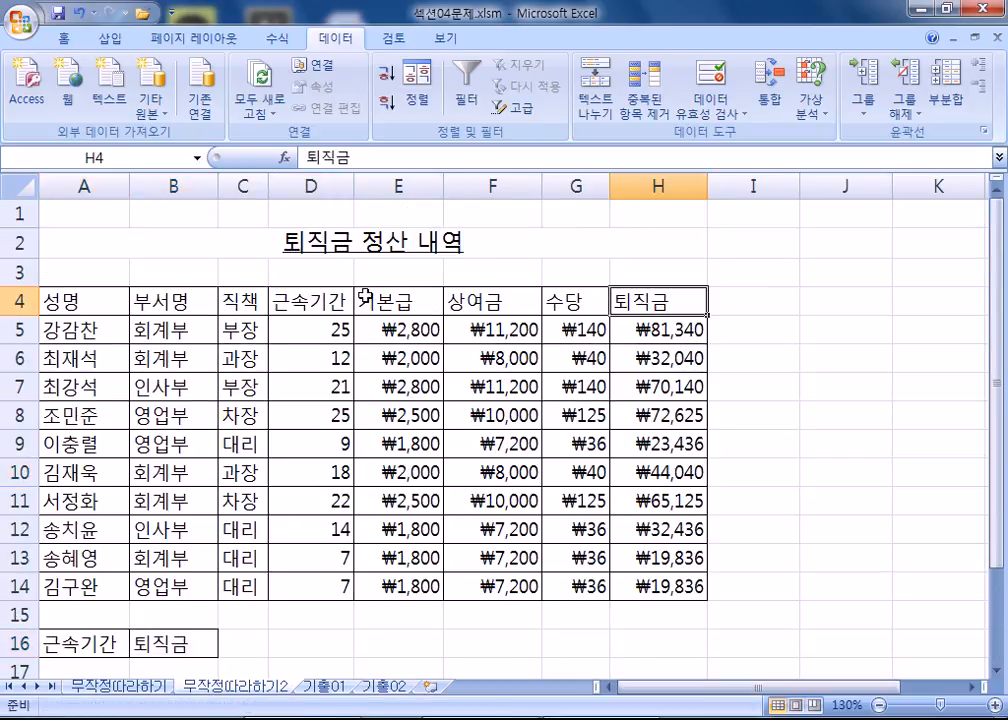
pyautogui.keyDown('ctrl'); pyautogui.scroll(-2, 346, 372); pyautogui.keyUp('ctrl')
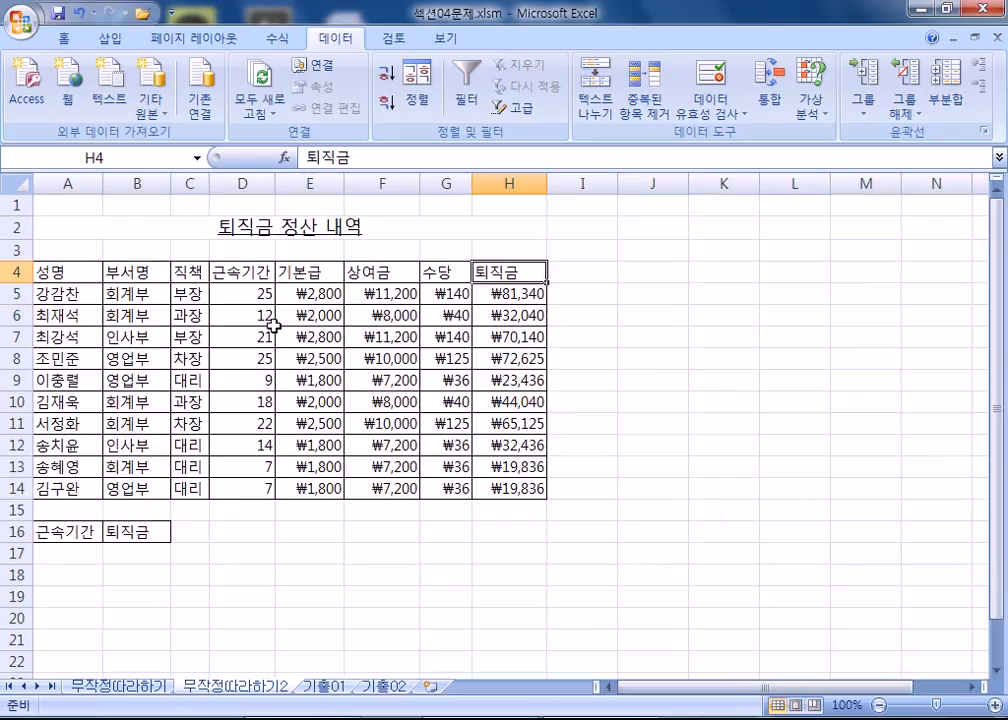
pyautogui.keyDown('ctrl'); pyautogui.scroll(1, 281, 395); pyautogui.keyUp('ctrl')
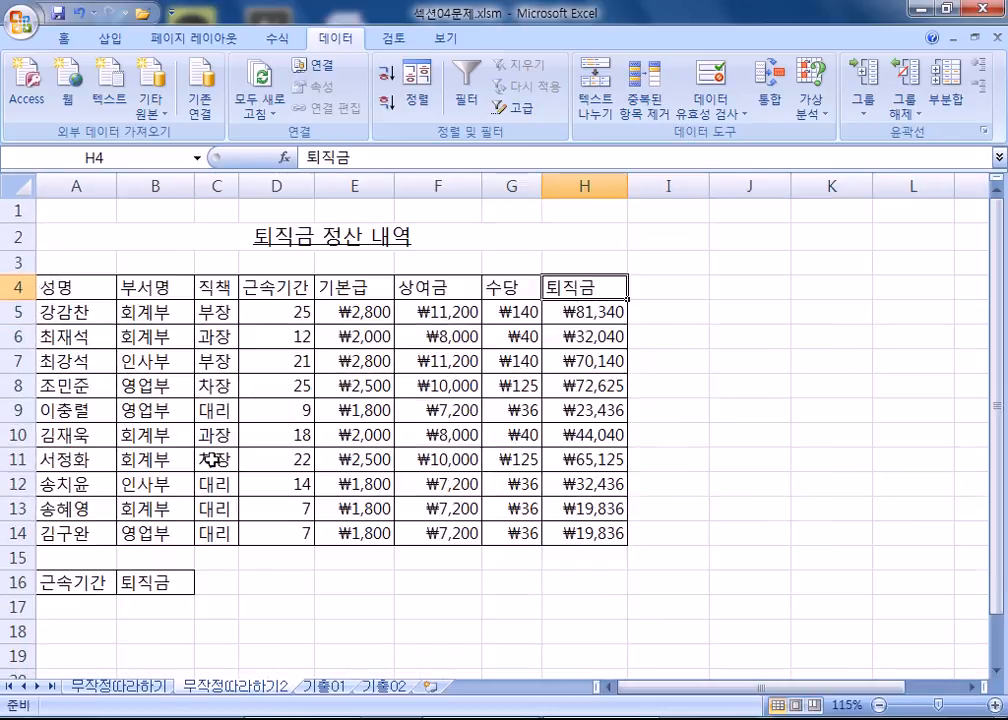
pyautogui.doubleClick(290, 288)
pyautogui.moveTo(244, 288); pyautogui.dragTo(310, 288)
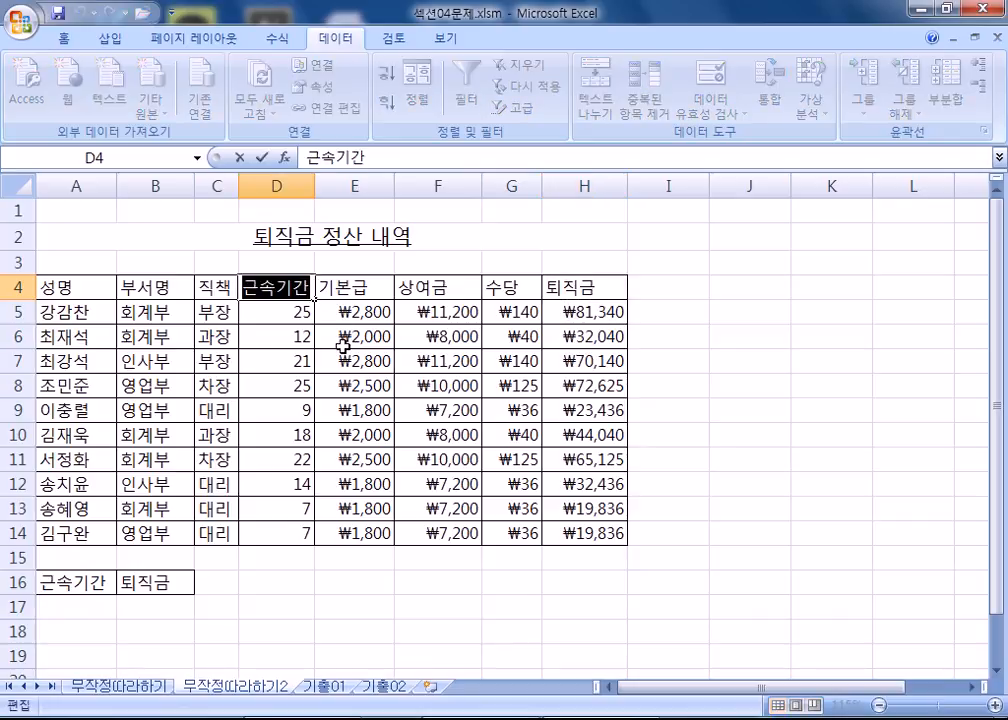
pyautogui.press('Escape')
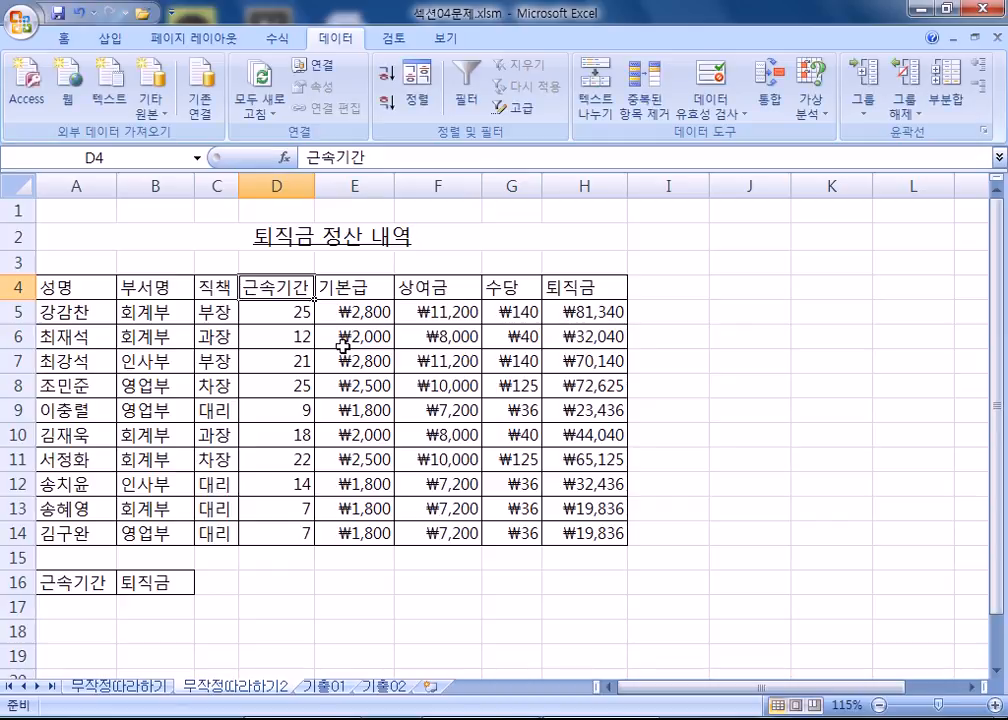
pyautogui.doubleClick(585, 288)
pyautogui.moveTo(561, 288); pyautogui.dragTo(597, 288)
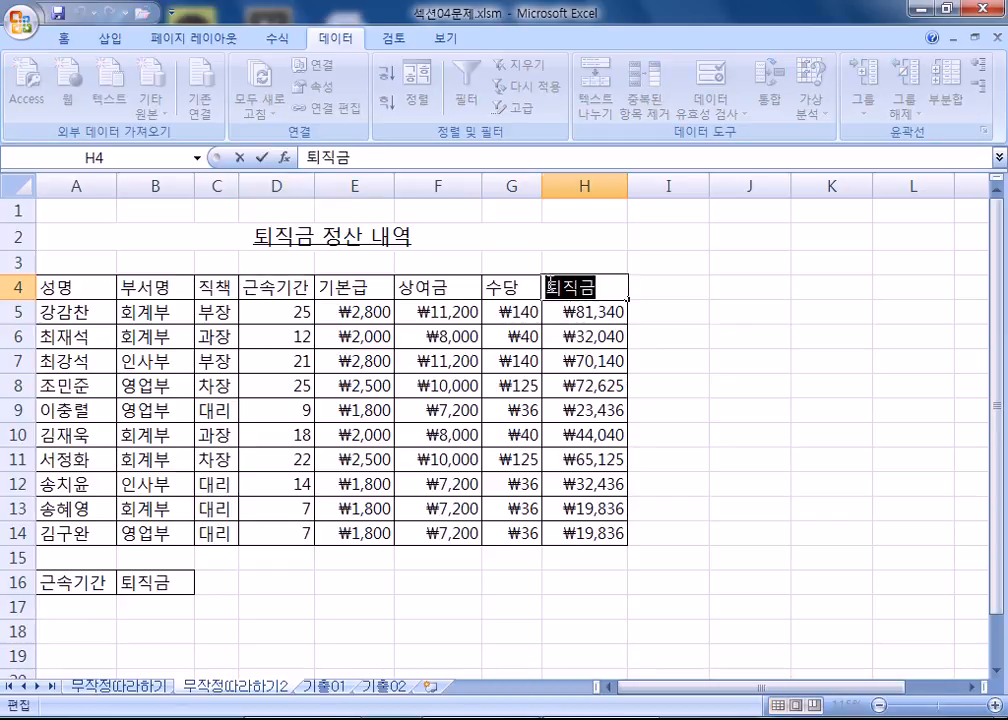
pyautogui.press('Escape')
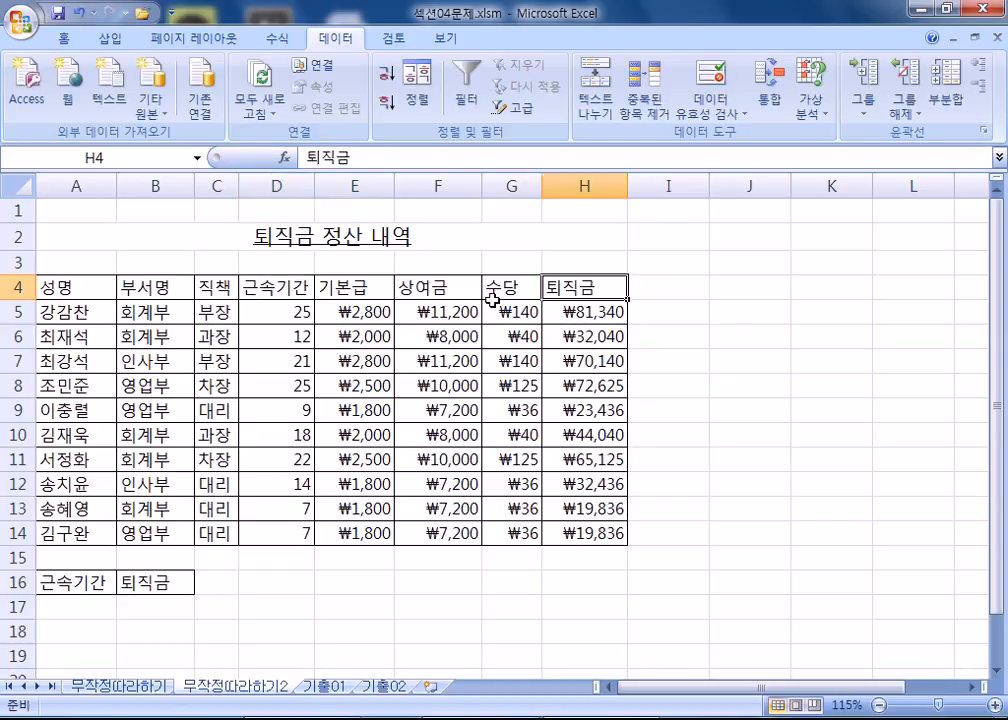
pyautogui.doubleClick(72, 581)
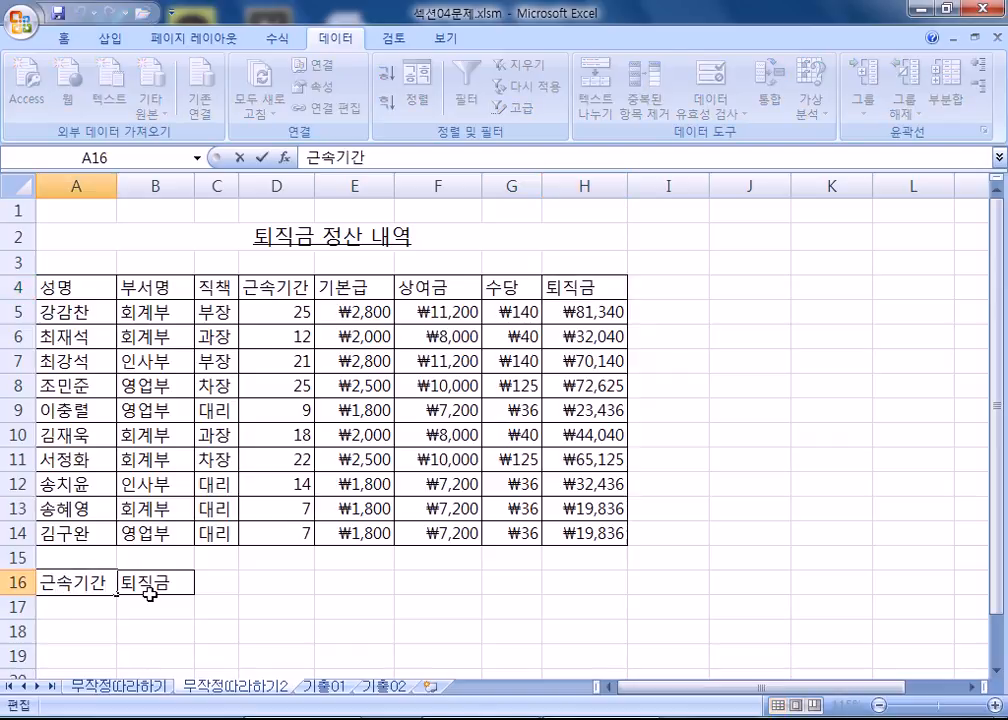
pyautogui.scroll(-1, 150, 593)
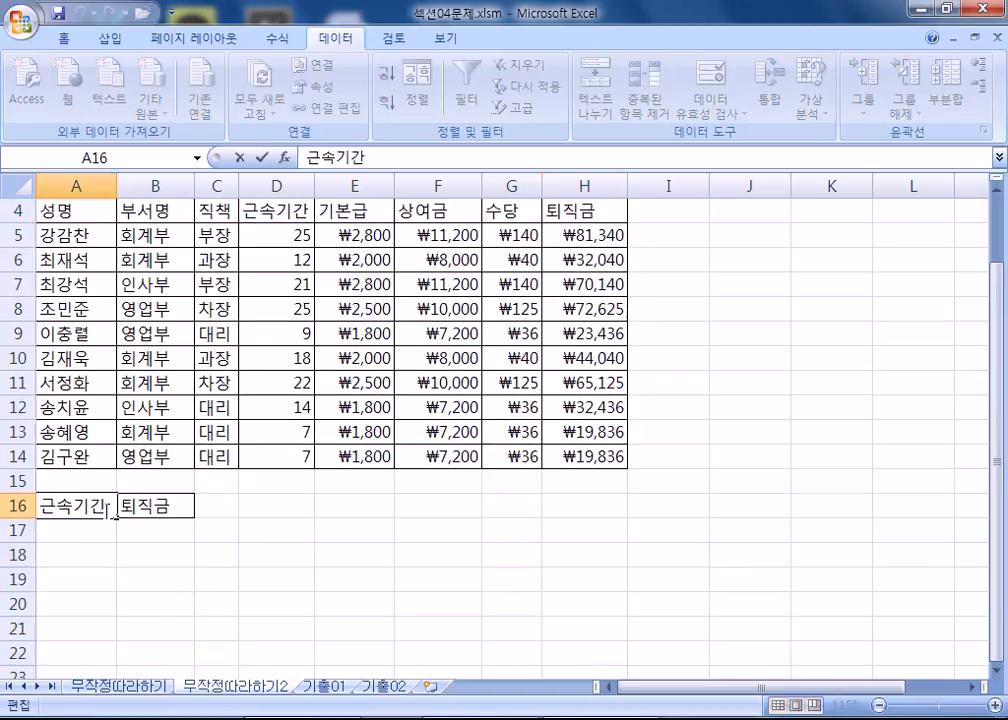
pyautogui.press('Escape')
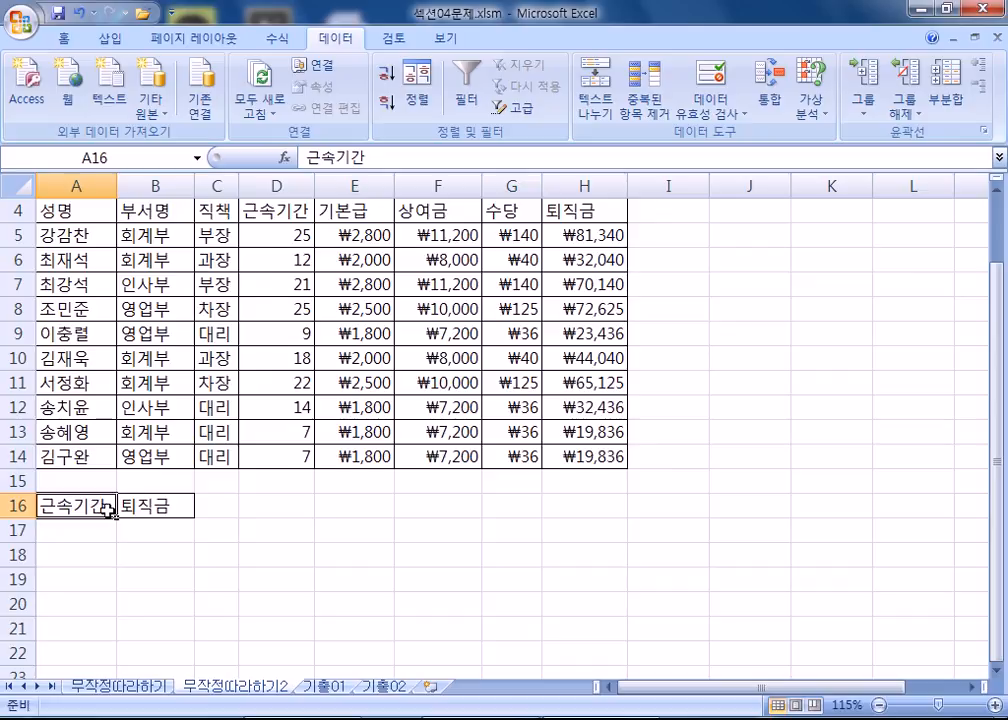
pyautogui.scroll(1, 105, 510)
pyautogui.click(274, 288)
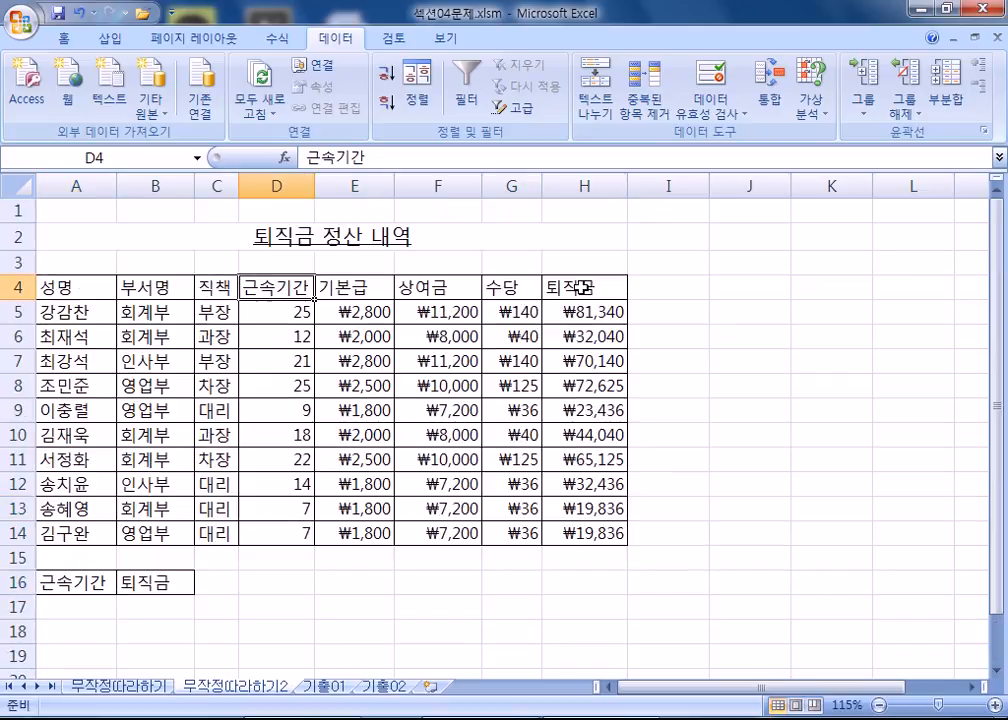
pyautogui.click(84, 581)
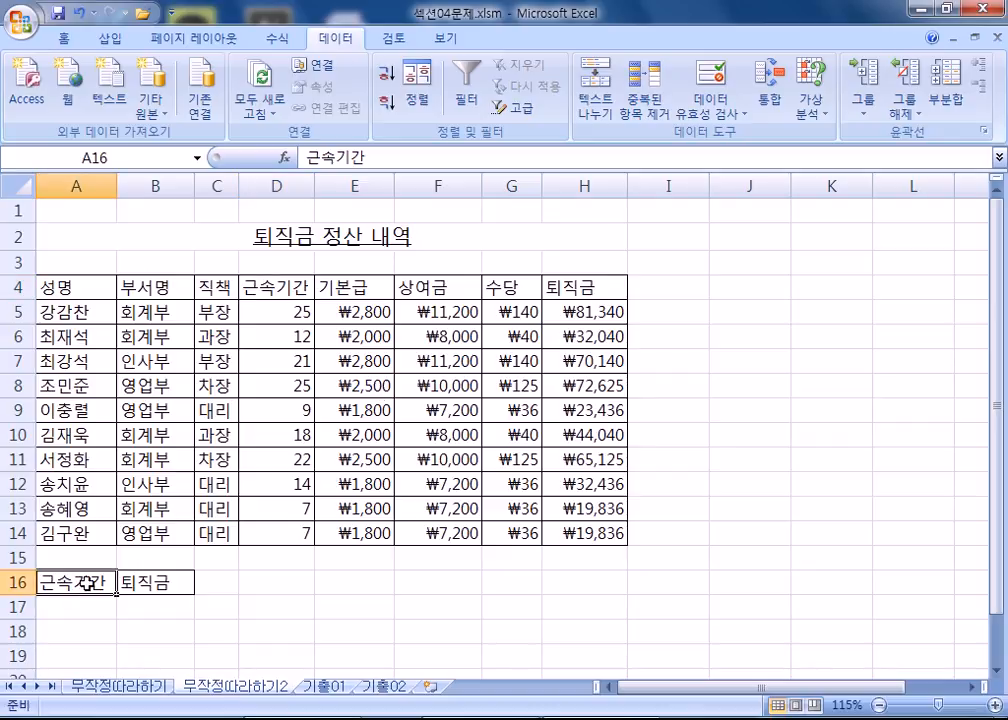
# Enter the condition >=15 in cell A17 under the 근속기간 criteria heading
pyautogui.keyDown('ctrl'); pyautogui.scroll(2, 101, 578); pyautogui.keyUp('ctrl')
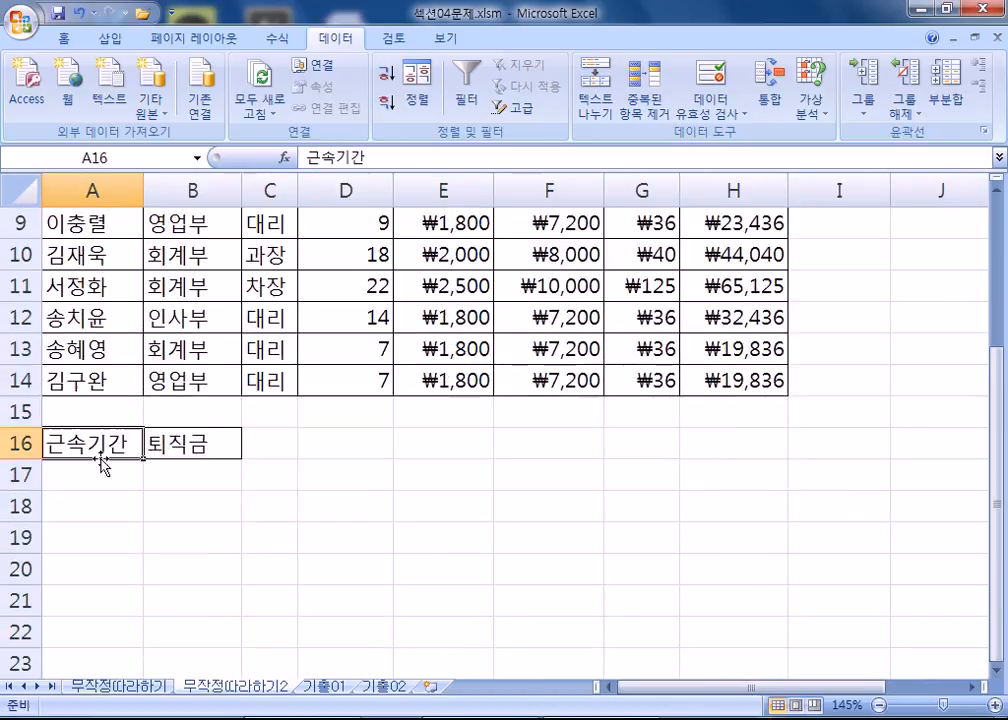
pyautogui.click(79, 472)
pyautogui.scroll(-3, 193, 479)
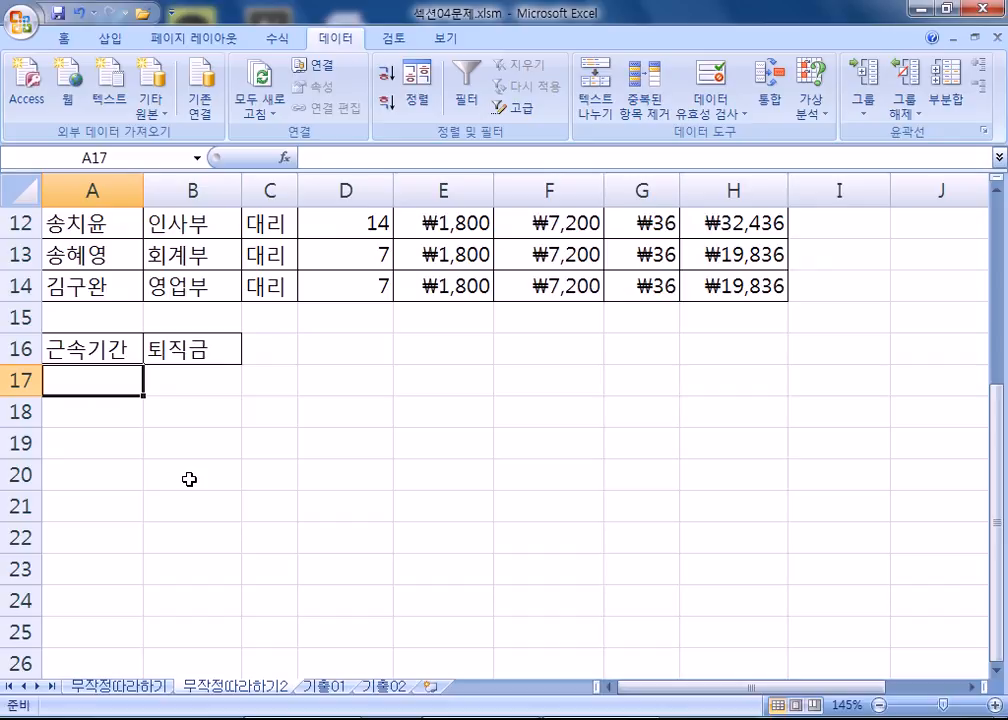
pyautogui.write('>=15')
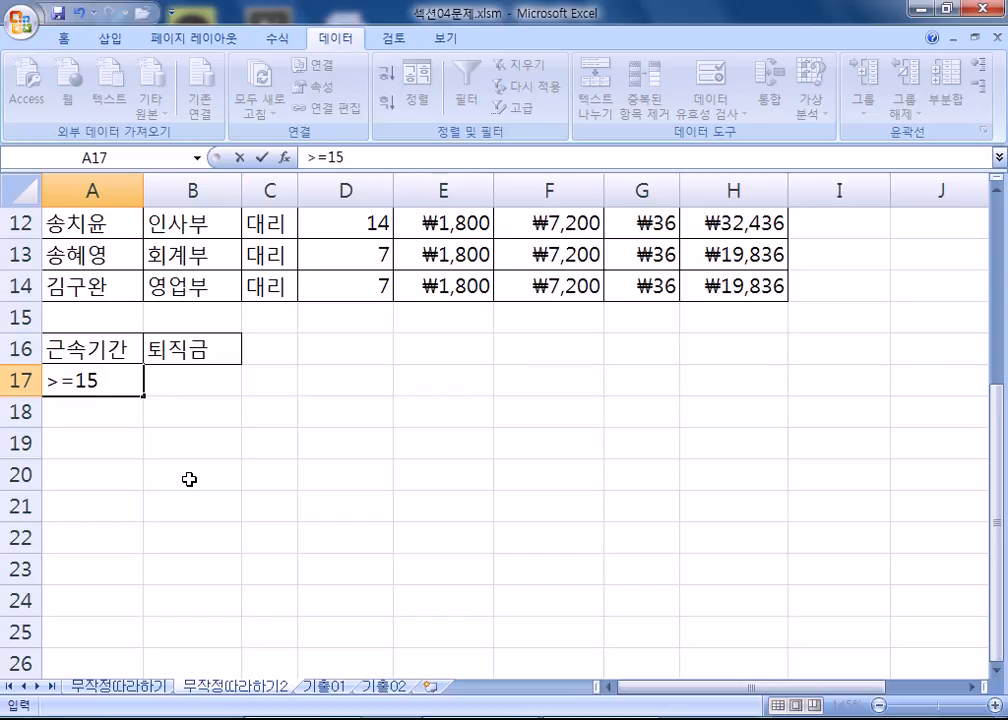
pyautogui.press('Return')
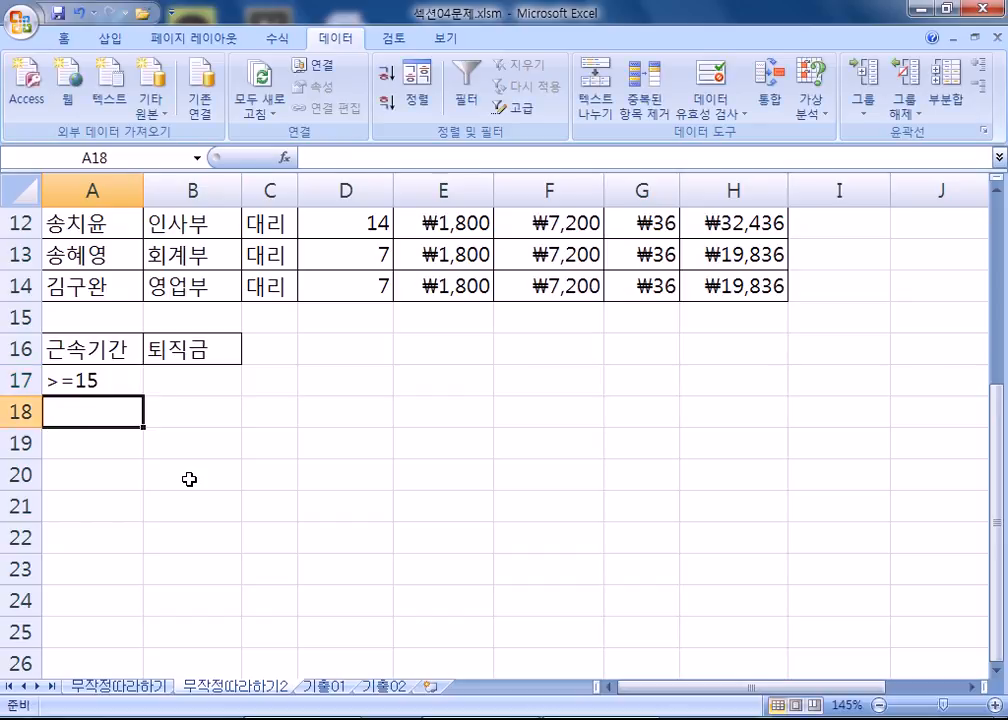
# Enter the condition <=50000 in cell B17 under the 퇴직금 criteria heading
pyautogui.press('Up')
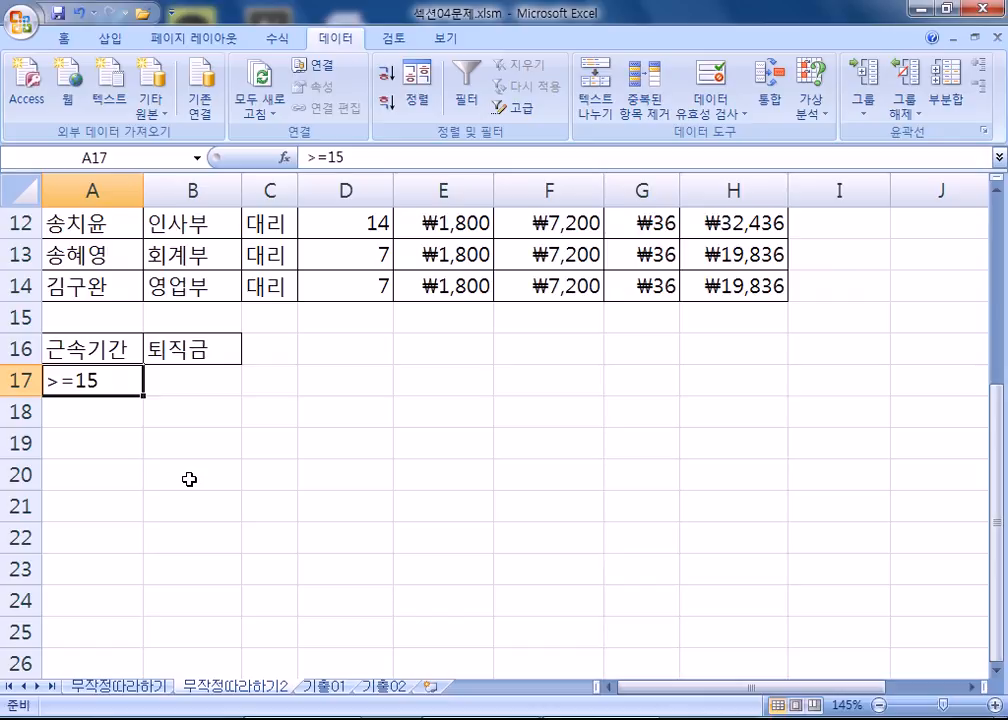
pyautogui.press('Right')
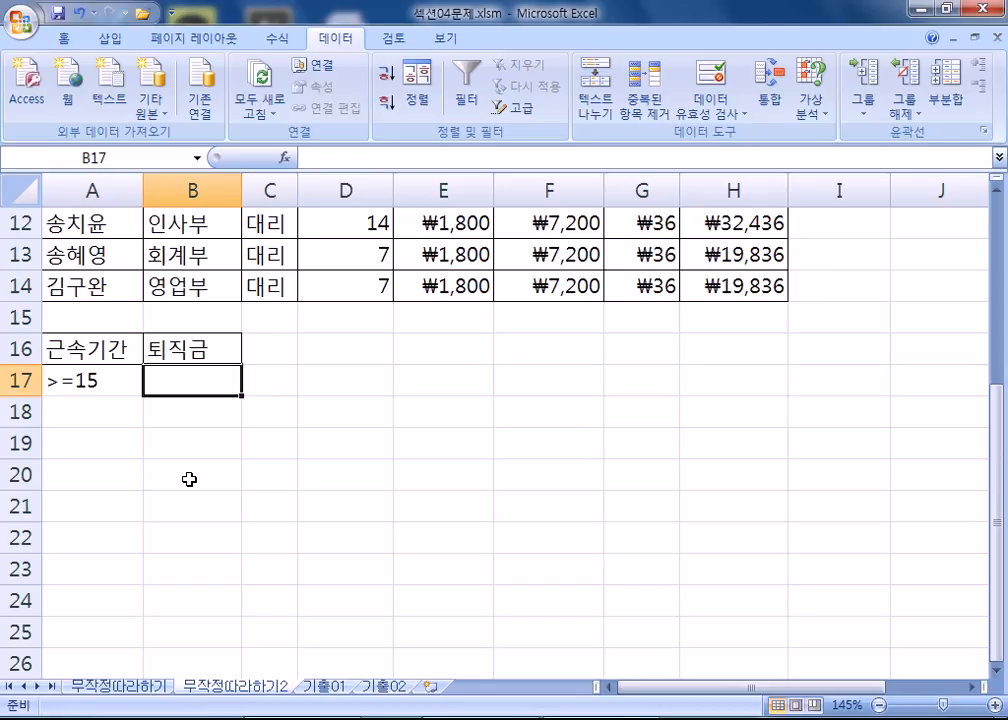
pyautogui.write('<=50000')
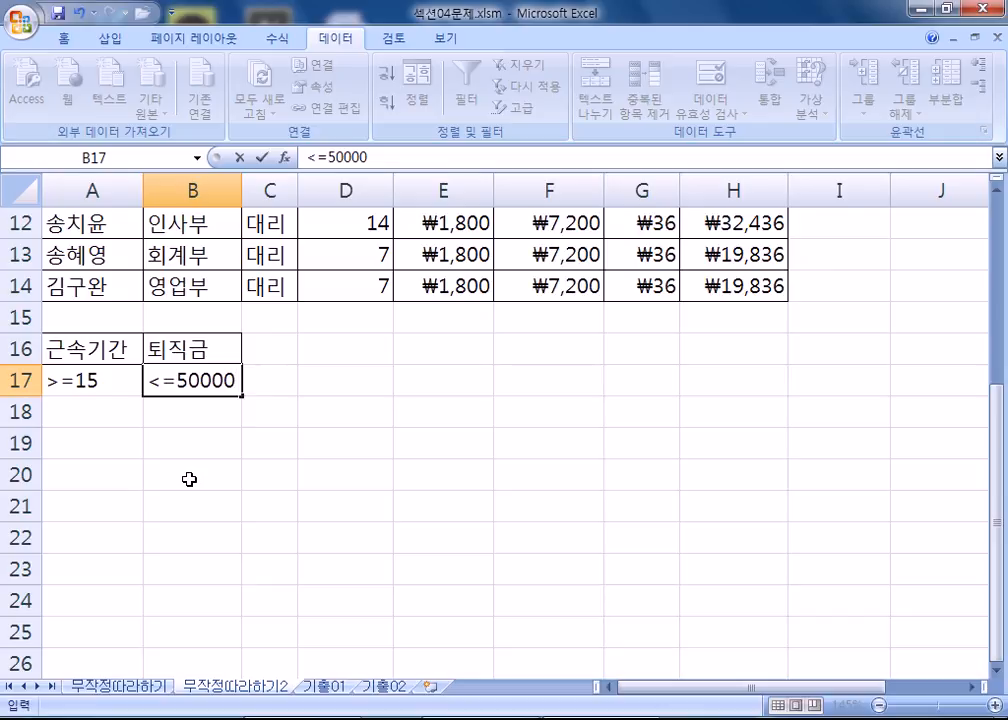
pyautogui.press('Return')
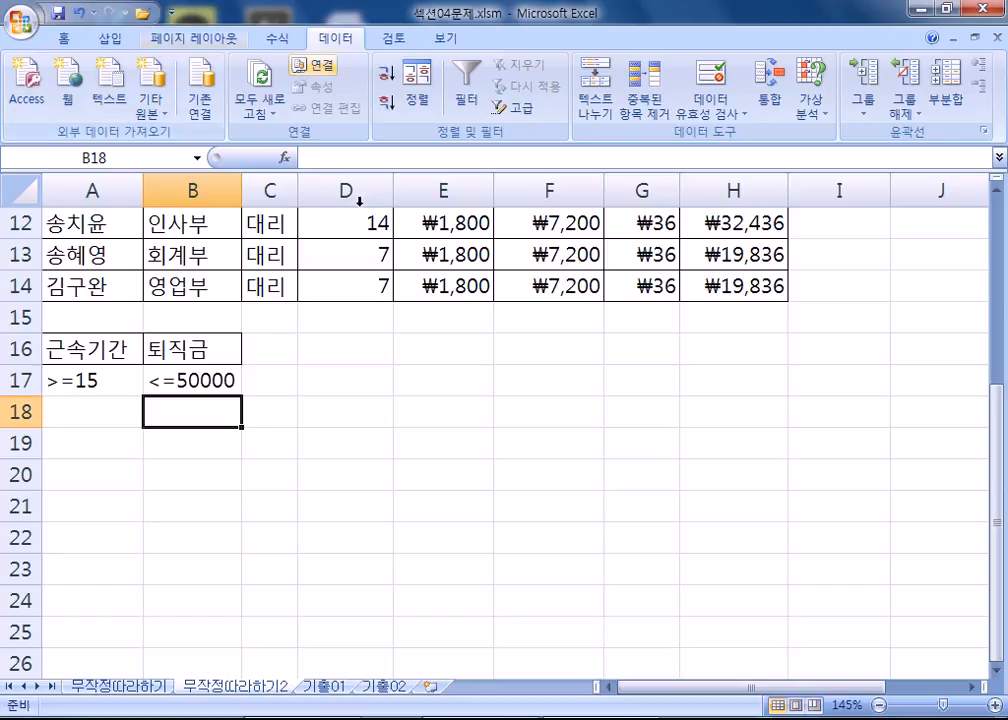
# Review the employee table together with the criteria range A16:B17
pyautogui.scroll(2, 360, 370)
pyautogui.click(362, 378)
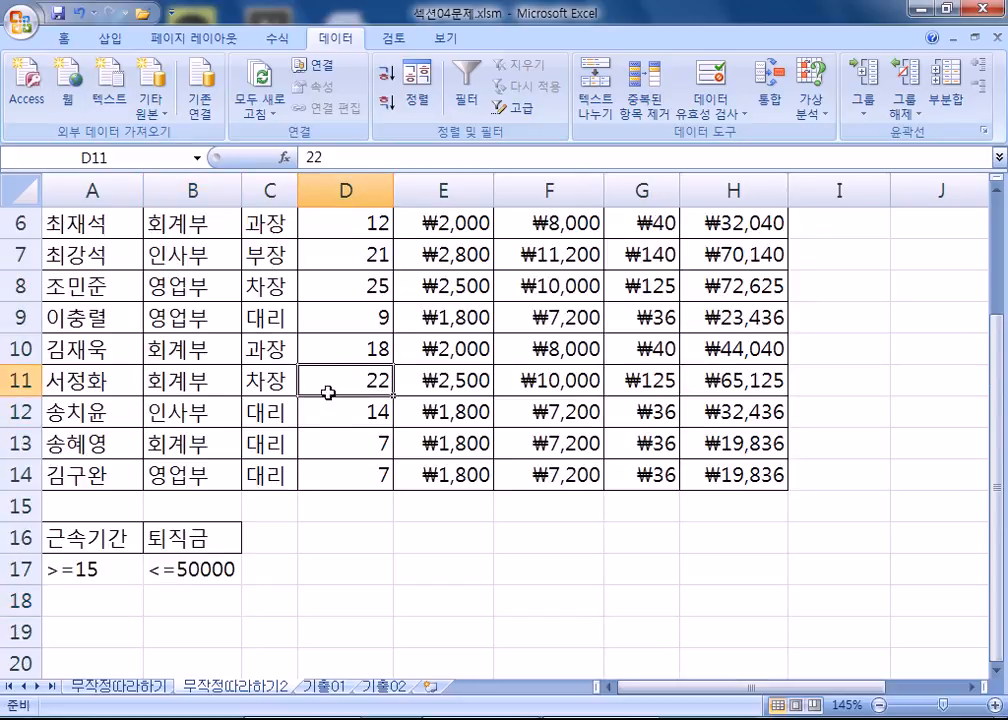
pyautogui.scroll(-2, 317, 421)
pyautogui.scroll(-2, 123, 432)
pyautogui.moveTo(80, 432); pyautogui.dragTo(149, 450)
pyautogui.click(398, 352)
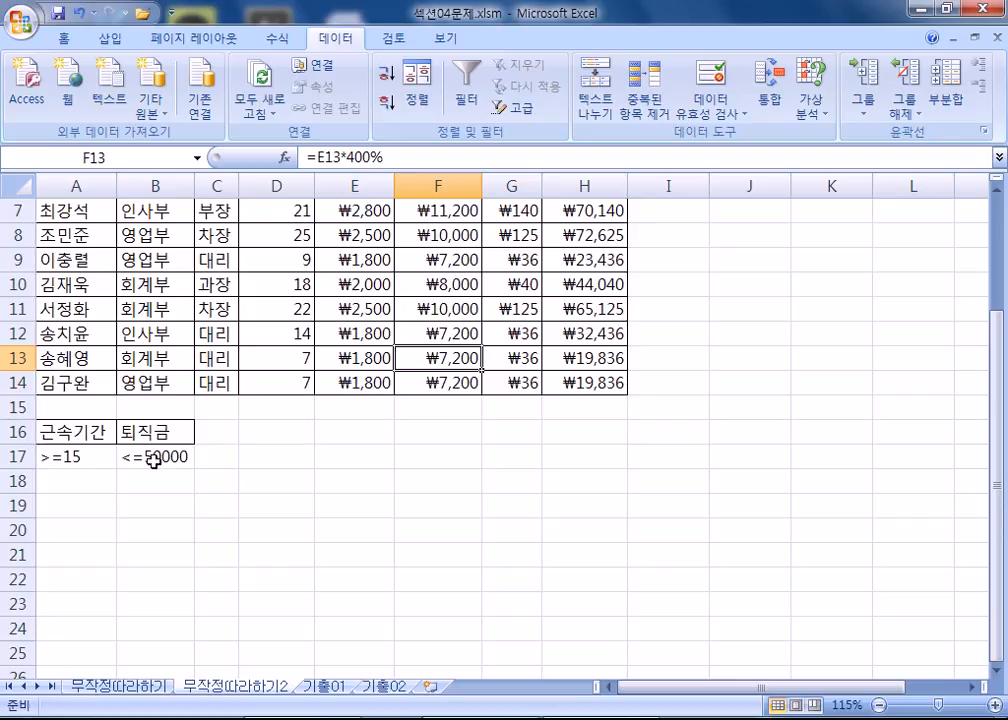
pyautogui.click(73, 457)
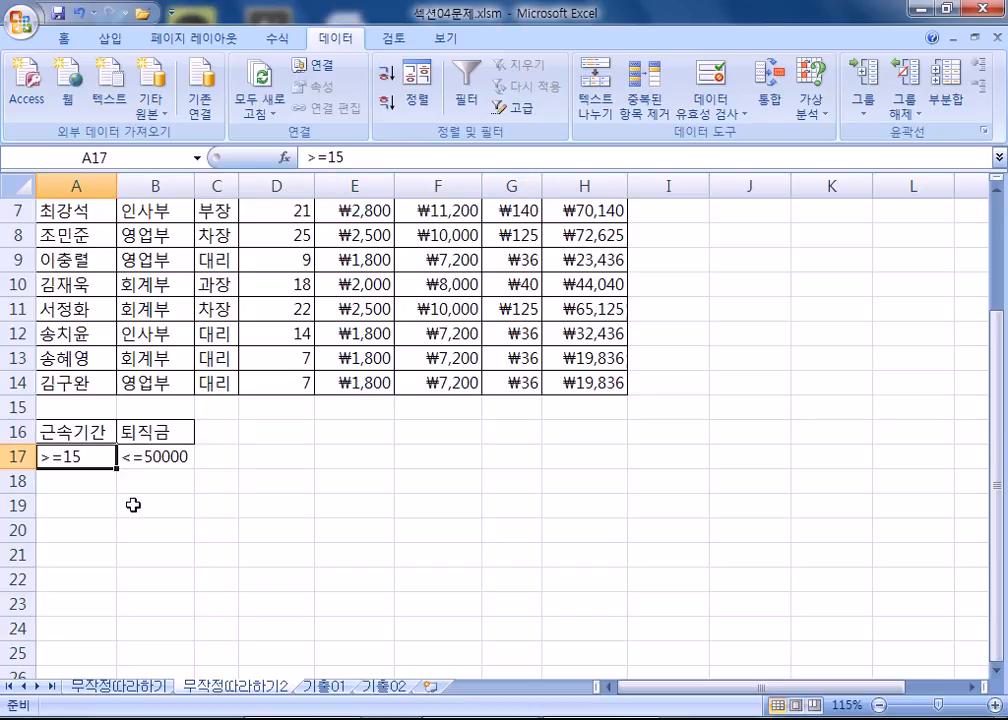
# Move the <=50000 condition down to B18 and copy the criteria block A16:B18 to E16
pyautogui.click(178, 457)
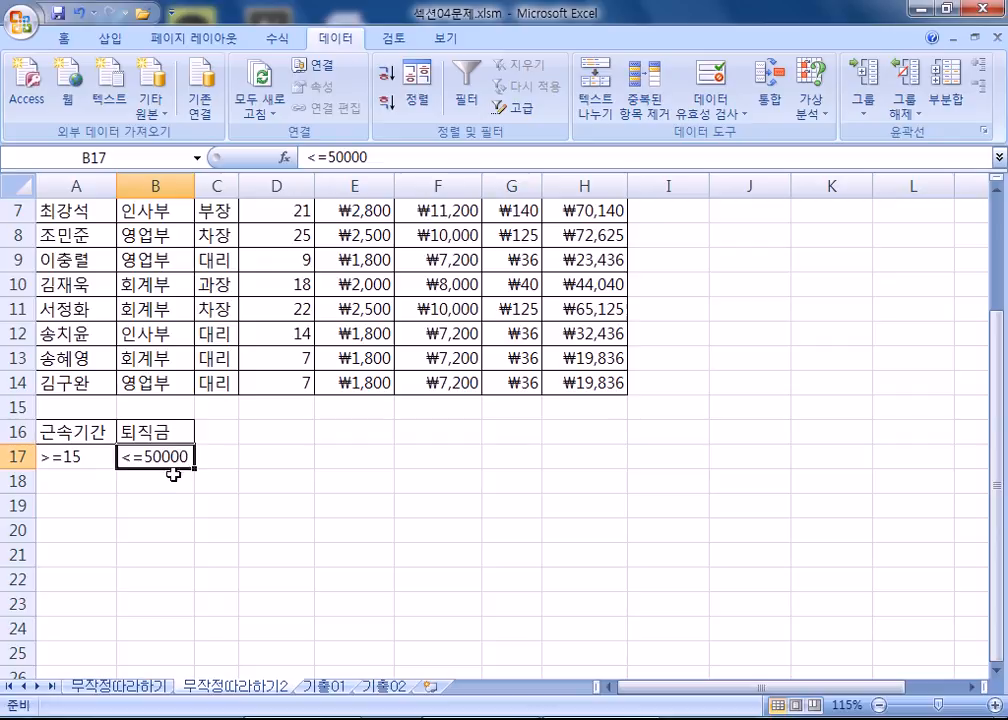
pyautogui.moveTo(176, 470); pyautogui.dragTo(176, 488)
pyautogui.moveTo(110, 436); pyautogui.dragTo(150, 480)
pyautogui.hotkey('ctrl', 'c')
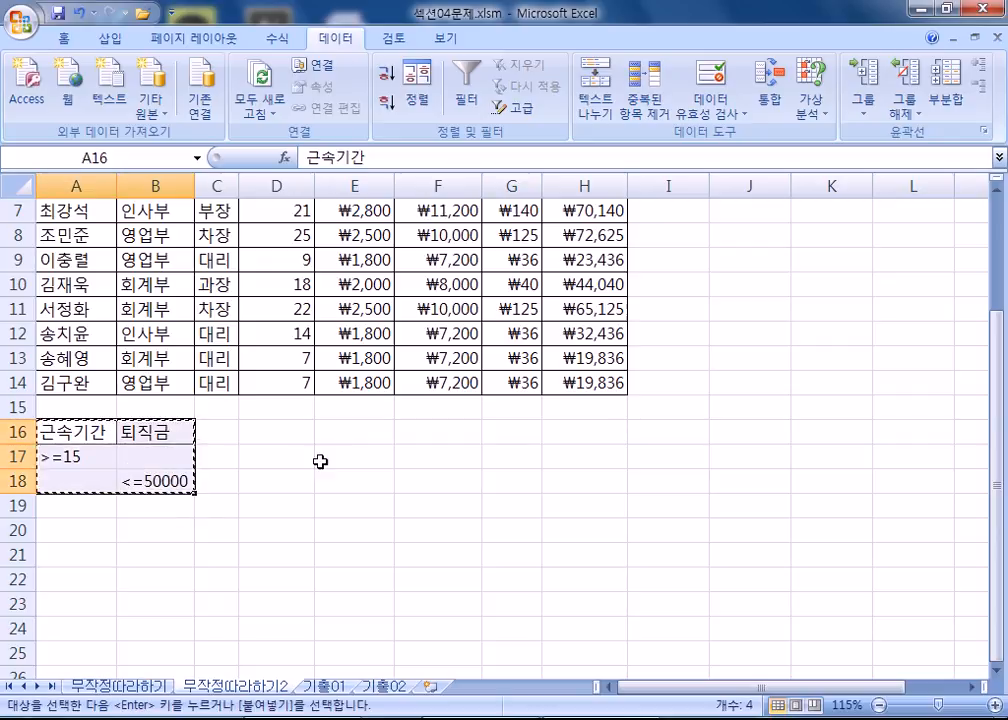
pyautogui.click(342, 436)
pyautogui.hotkey('ctrl', 'v')
# Move the copied <=50000 condition up to F17 so both conditions in the second block share row 17
pyautogui.click(430, 479)
pyautogui.moveTo(430, 470); pyautogui.dragTo(434, 457)
pyautogui.moveTo(342, 423); pyautogui.dragTo(450, 455)
pyautogui.scroll(-1, 687, 480)
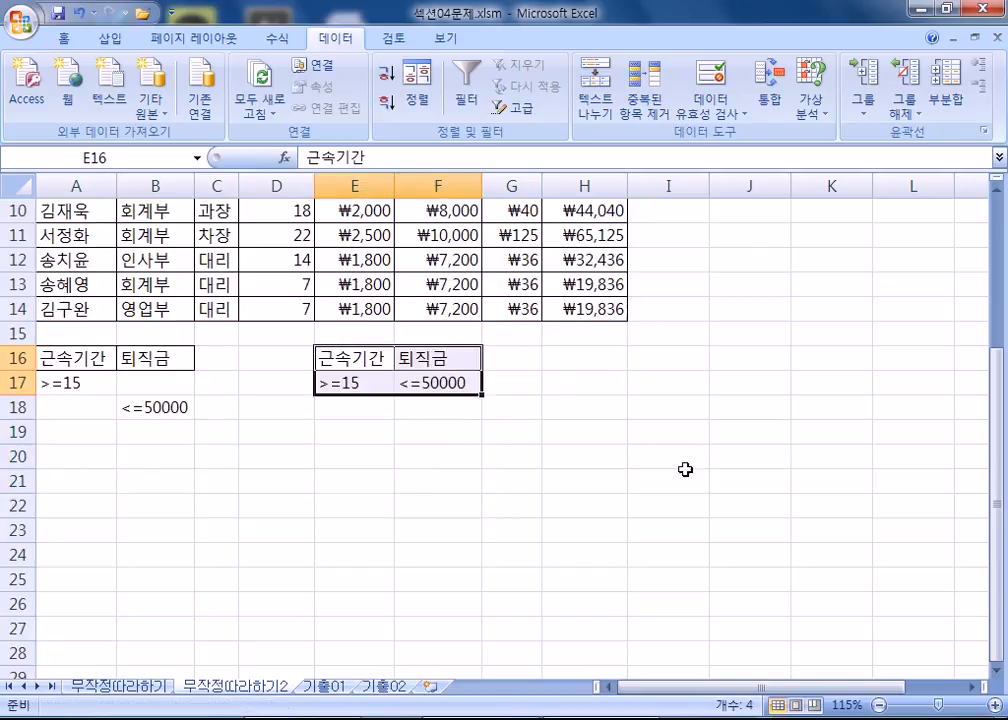
pyautogui.keyDown('ctrl'); pyautogui.scroll(3, 380, 405); pyautogui.keyUp('ctrl')
pyautogui.scroll(-1, 398, 407)
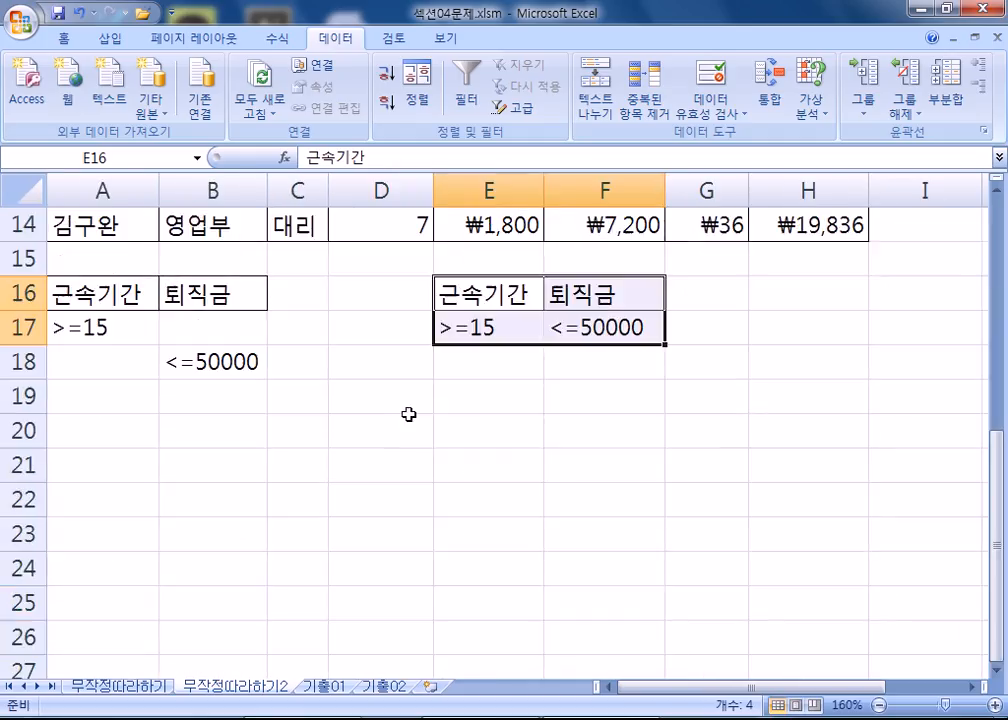
# Compare the same-row criteria in E16:F17 with the staggered criteria in A16:B18
pyautogui.click(492, 293)
pyautogui.moveTo(492, 293); pyautogui.dragTo(494, 322)
pyautogui.click(604, 293)
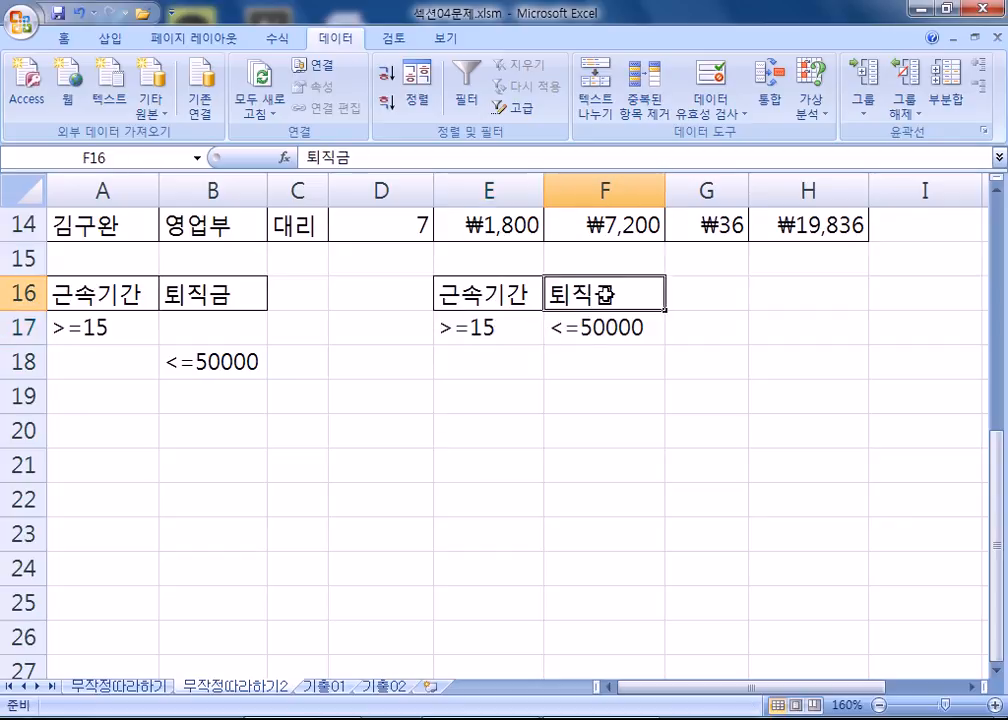
pyautogui.moveTo(604, 293); pyautogui.dragTo(610, 327)
pyautogui.moveTo(100, 295); pyautogui.dragTo(204, 352)
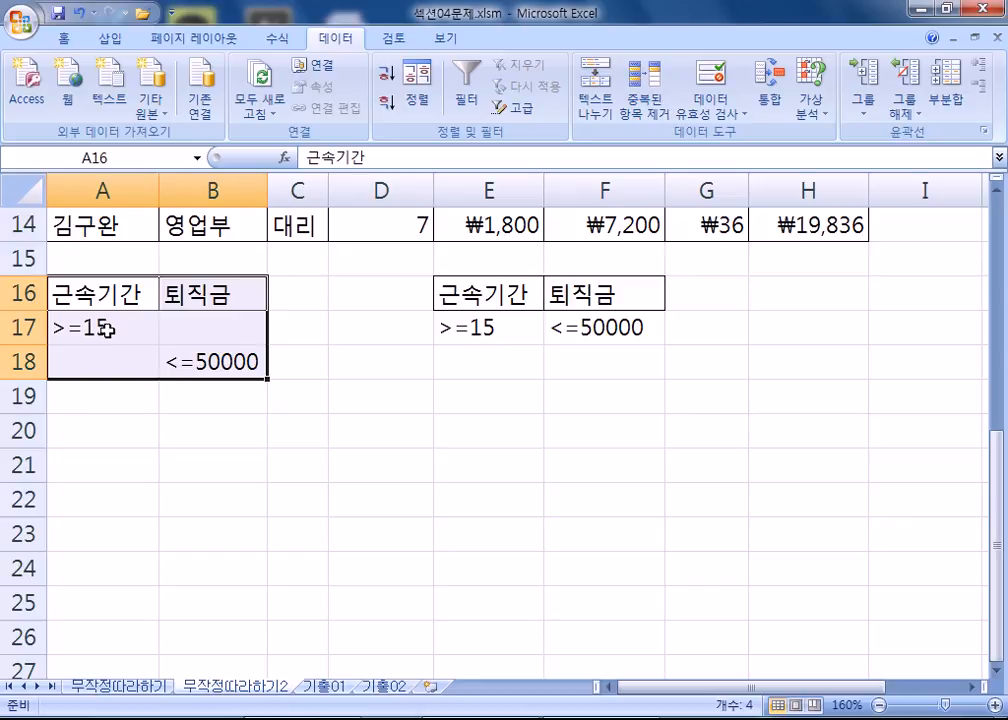
# Swap the condition rows in the first criteria block, moving <=50000 to B17 and >=15 to A18
pyautogui.click(210, 365)
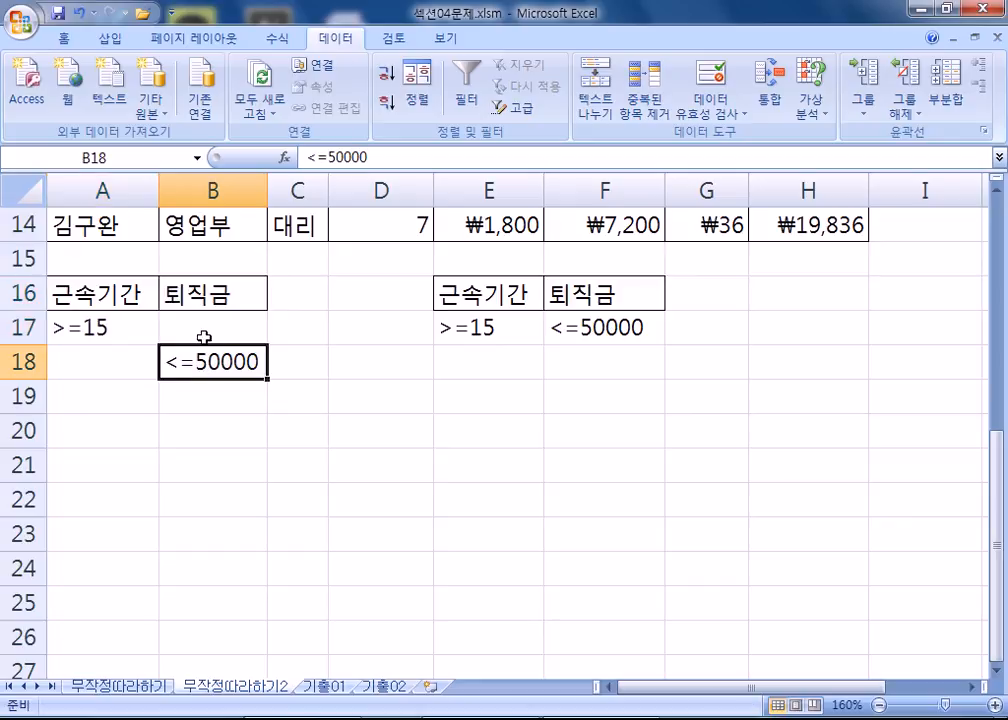
pyautogui.moveTo(202, 348); pyautogui.dragTo(206, 330)
pyautogui.click(124, 331)
pyautogui.moveTo(113, 344); pyautogui.dragTo(117, 356)
pyautogui.moveTo(90, 293); pyautogui.dragTo(184, 362)
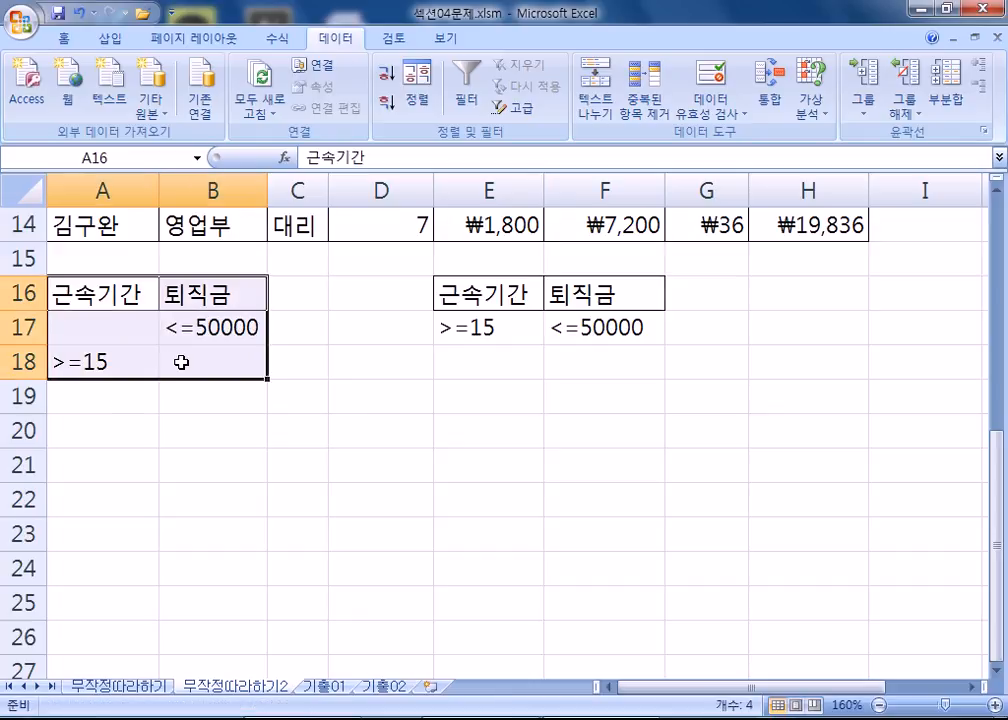
# Examine how the conditions are arranged in E16:F17 as opposed to the different-row layout in A16:B18
pyautogui.moveTo(460, 294); pyautogui.dragTo(580, 331)
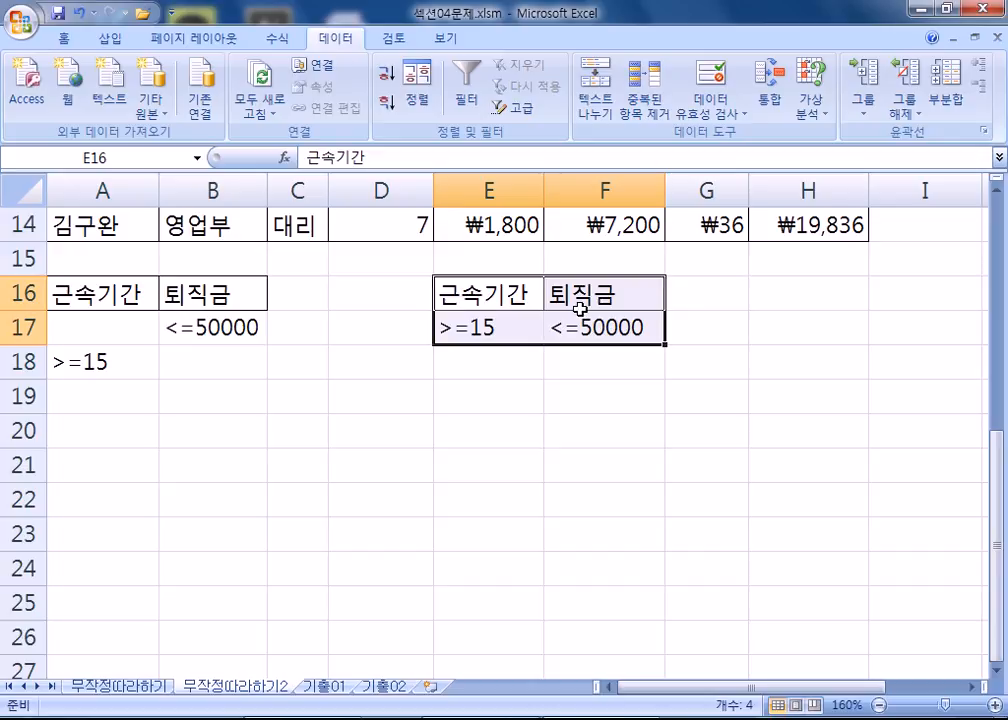
pyautogui.moveTo(472, 326); pyautogui.dragTo(590, 326)
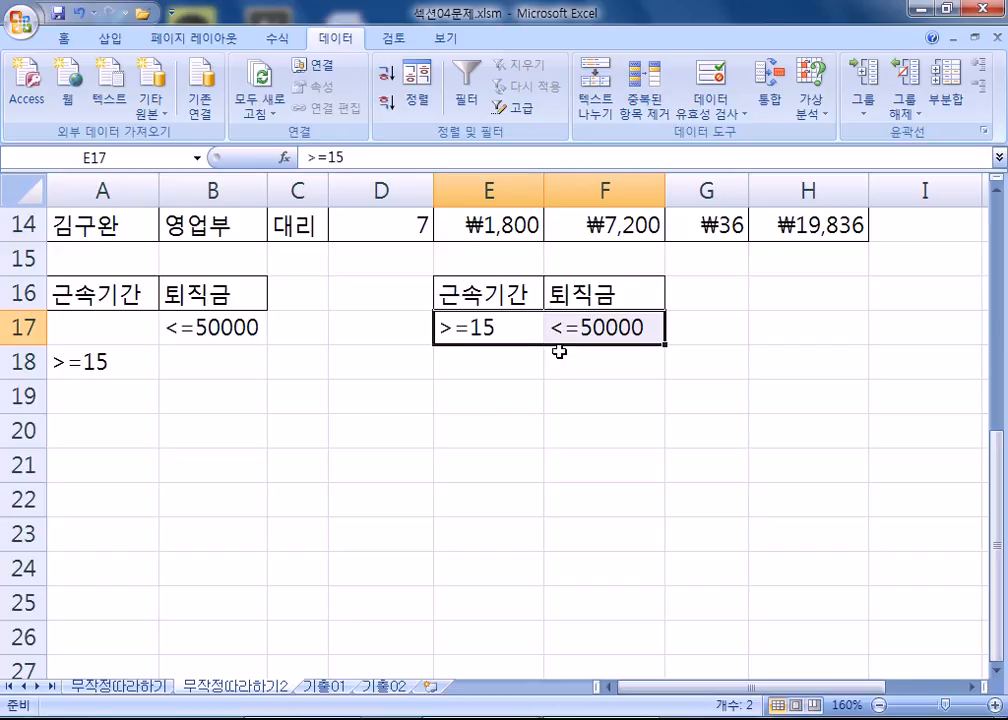
pyautogui.click(500, 328)
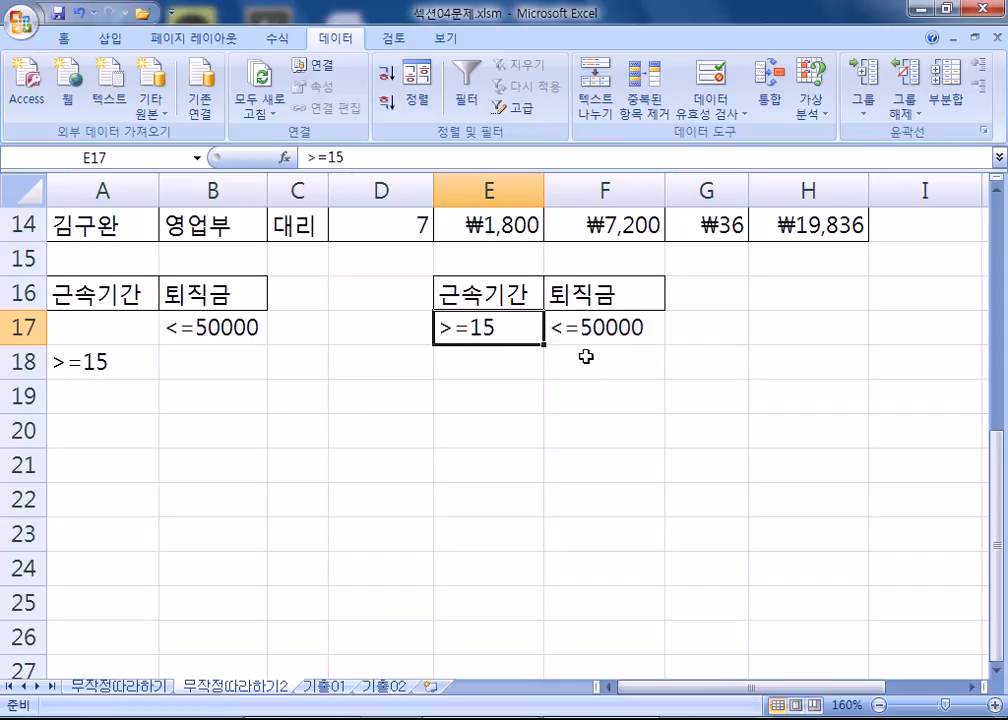
pyautogui.moveTo(70, 306); pyautogui.dragTo(169, 367)
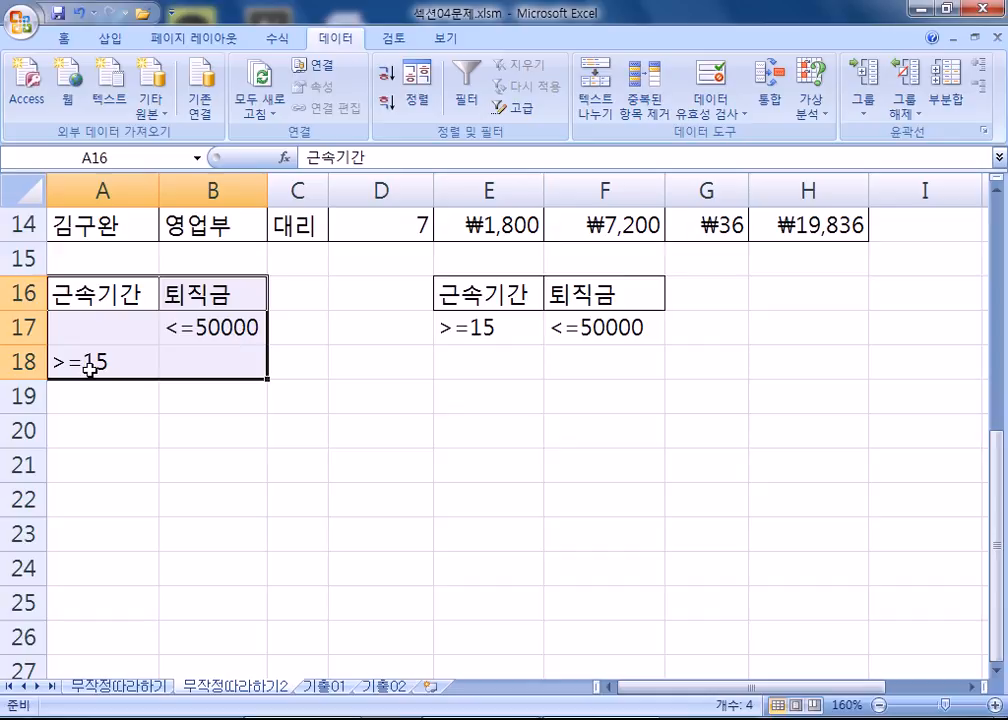
pyautogui.moveTo(150, 293); pyautogui.dragTo(182, 383)
# Move the >=15 condition back to A17 and clear the duplicate criteria block in E16:F17
pyautogui.click(133, 375)
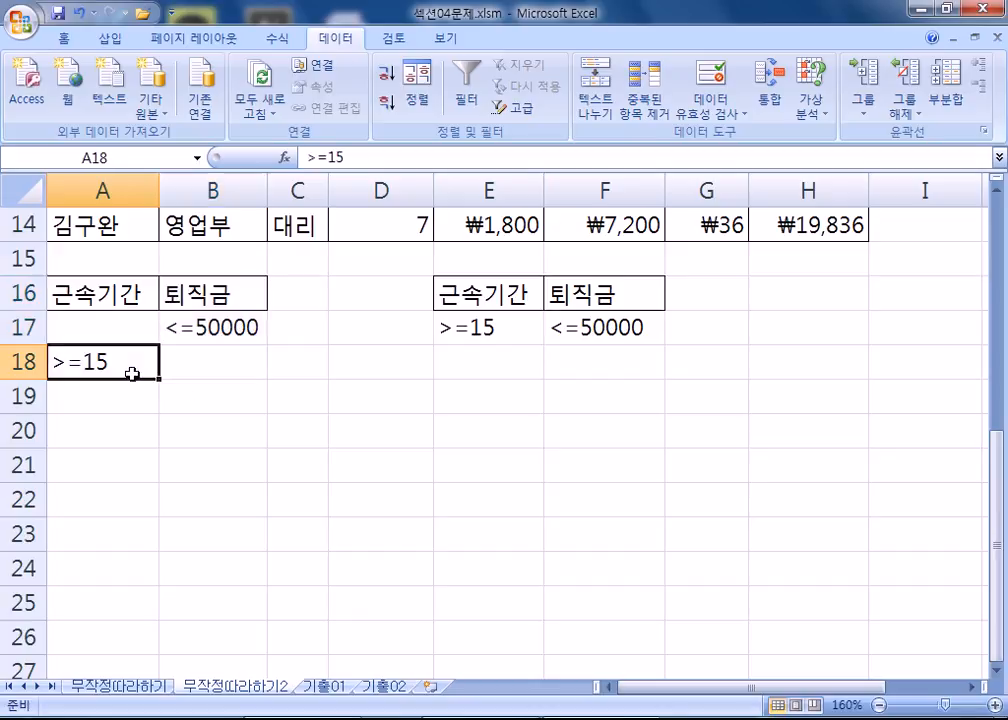
pyautogui.moveTo(130, 360); pyautogui.dragTo(189, 328)
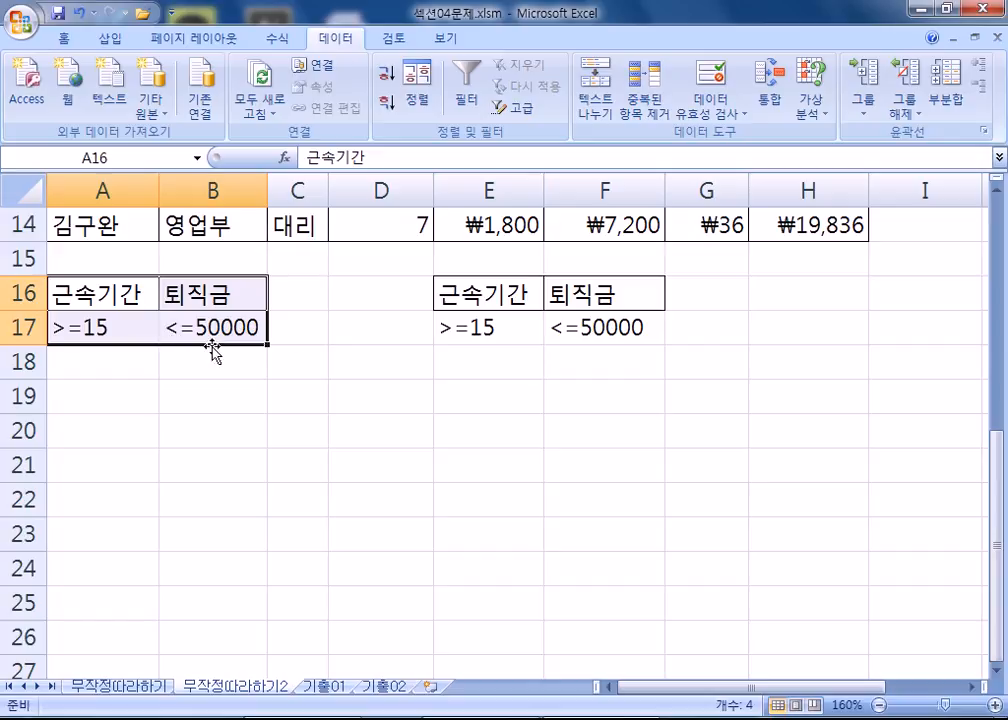
pyautogui.moveTo(479, 398); pyautogui.dragTo(569, 439)
pyautogui.hotkey('ctrl', 'c')
pyautogui.click(485, 284)
pyautogui.hotkey('ctrl', 'v')
pyautogui.write('`')
pyautogui.press('Escape')
pyautogui.click(127, 292)
pyautogui.moveTo(127, 292); pyautogui.dragTo(189, 334)
pyautogui.click(187, 367)
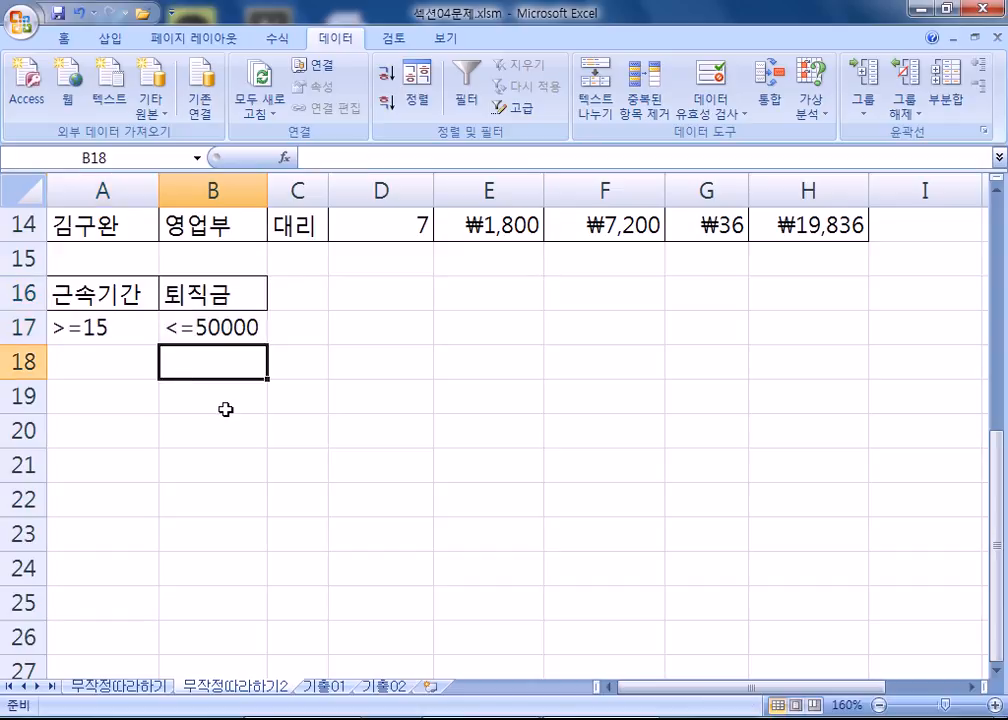
# Examine the full extent of the retirement pay table A4:H14 above the criteria block
pyautogui.keyDown('ctrl'); pyautogui.scroll(-3, 232, 406); pyautogui.keyUp('ctrl')
pyautogui.scroll(-1, 340, 411)
pyautogui.scroll(3, 347, 413)
pyautogui.moveTo(110, 292); pyautogui.dragTo(549, 532)
pyautogui.scroll(-3, 545, 495)
pyautogui.scroll(3, 545, 500)
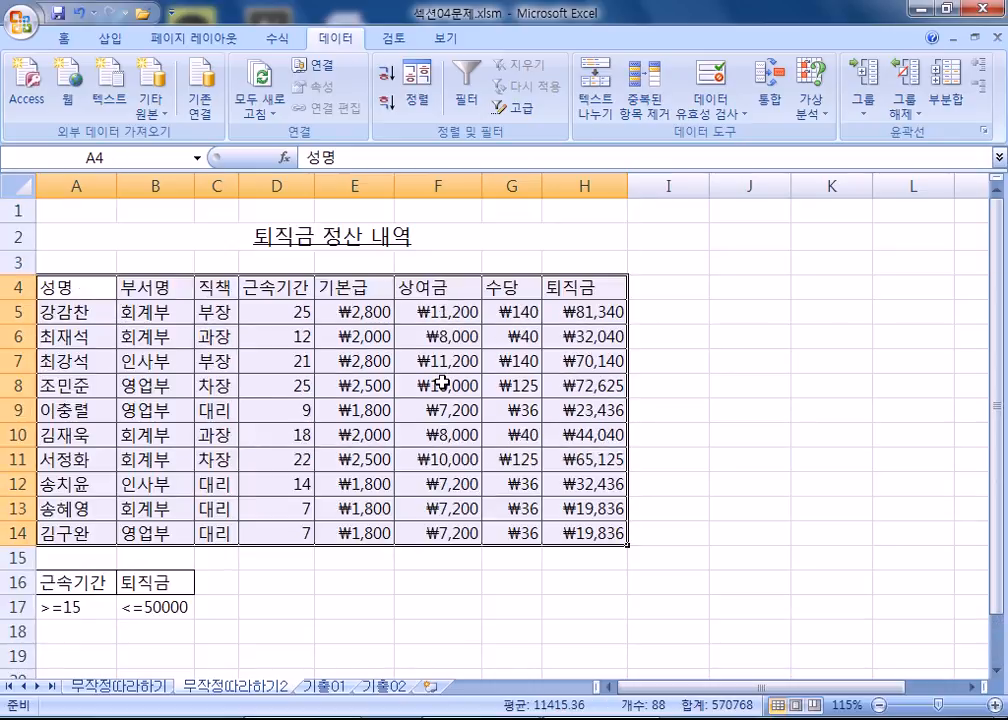
pyautogui.click(350, 336)
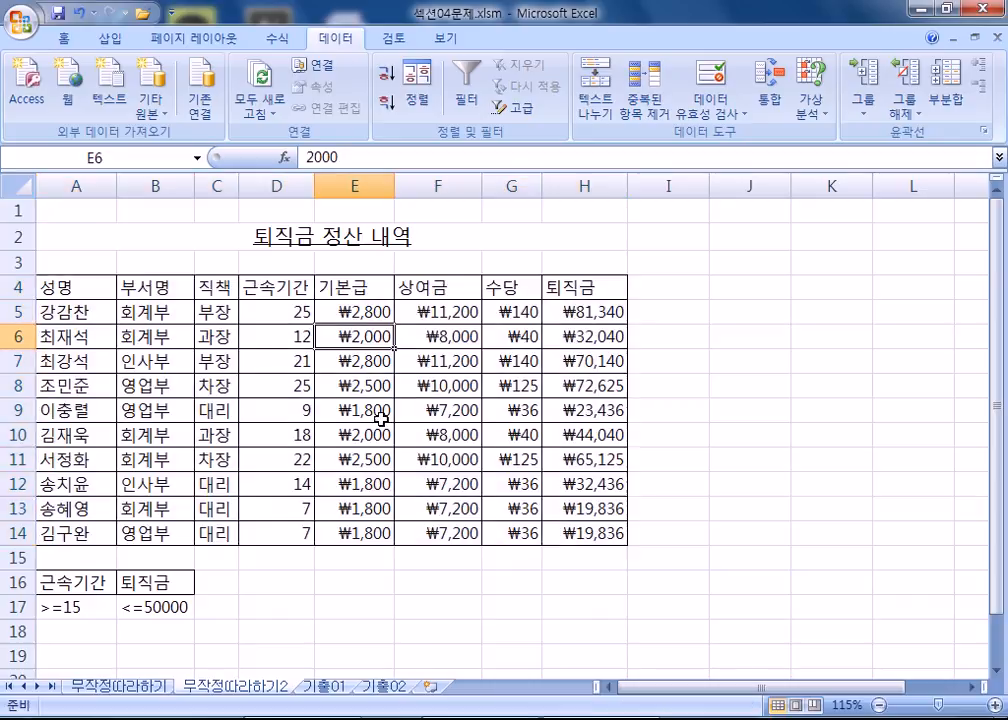
pyautogui.click(510, 298)
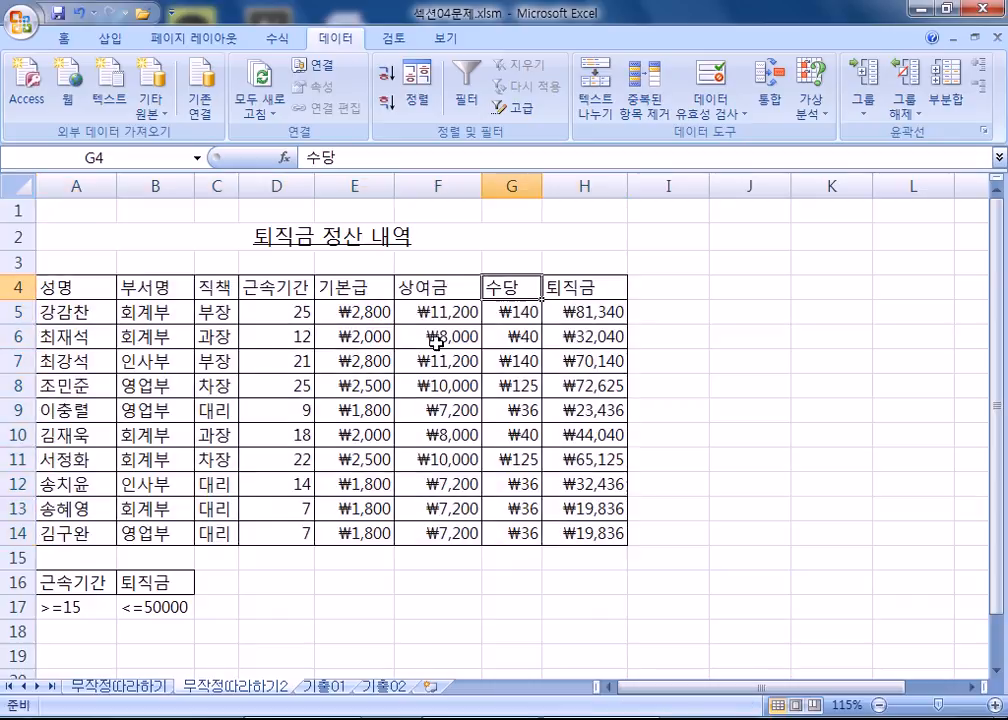
# Open the Advanced Filter settings from cell D7, using the table A4:H14 as the list range
pyautogui.click(286, 357)
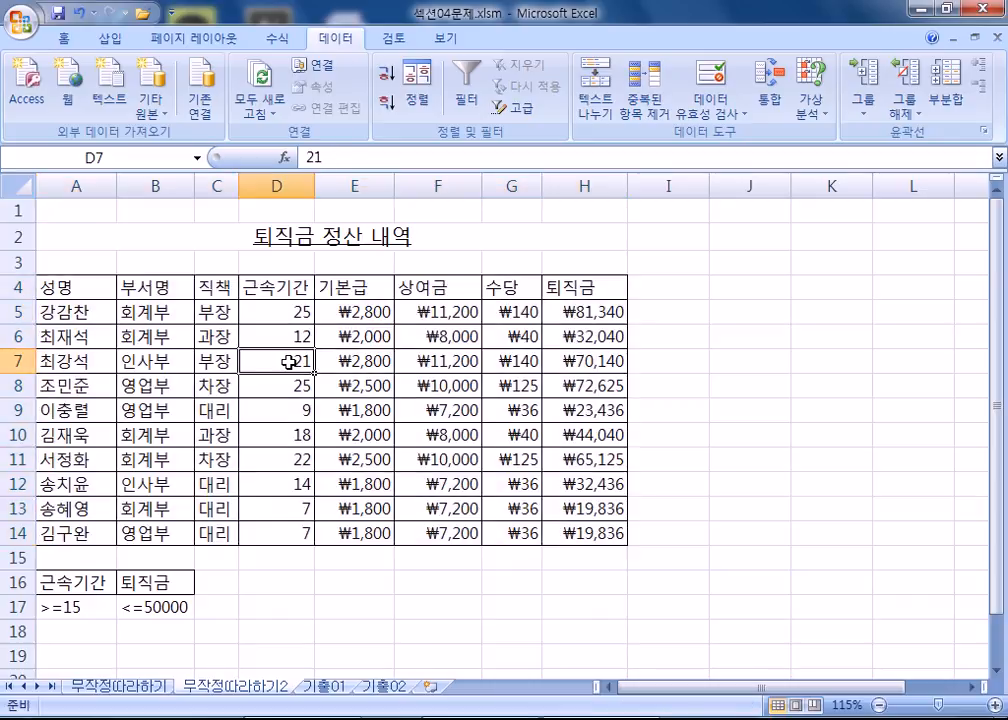
pyautogui.click(517, 112)
pyautogui.moveTo(612, 183); pyautogui.dragTo(616, 131)
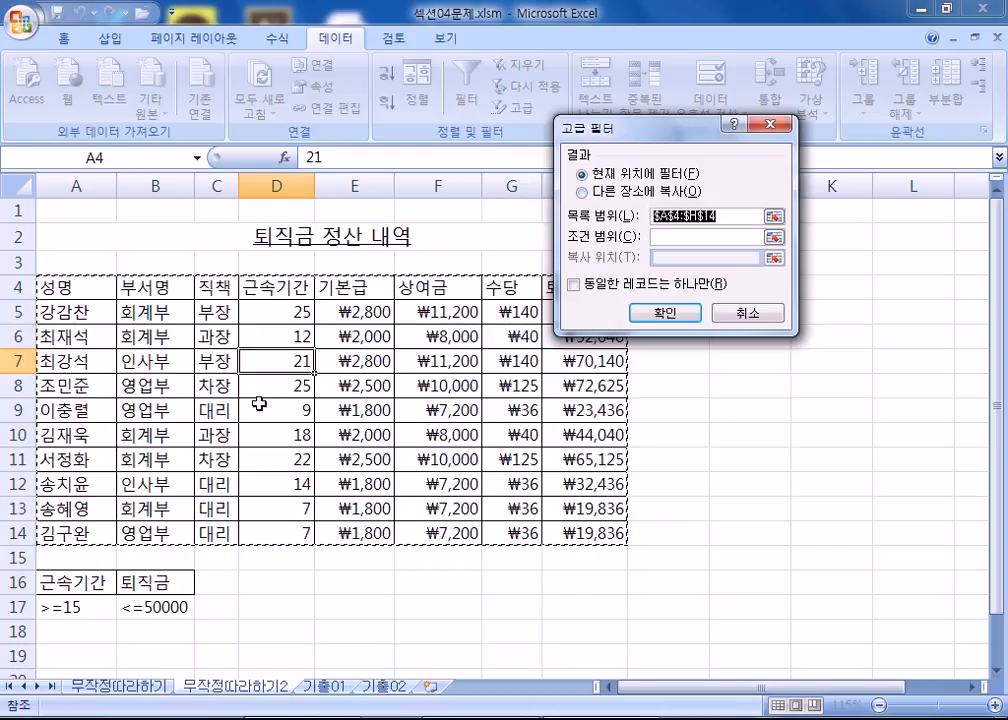
pyautogui.scroll(-1, 162, 498)
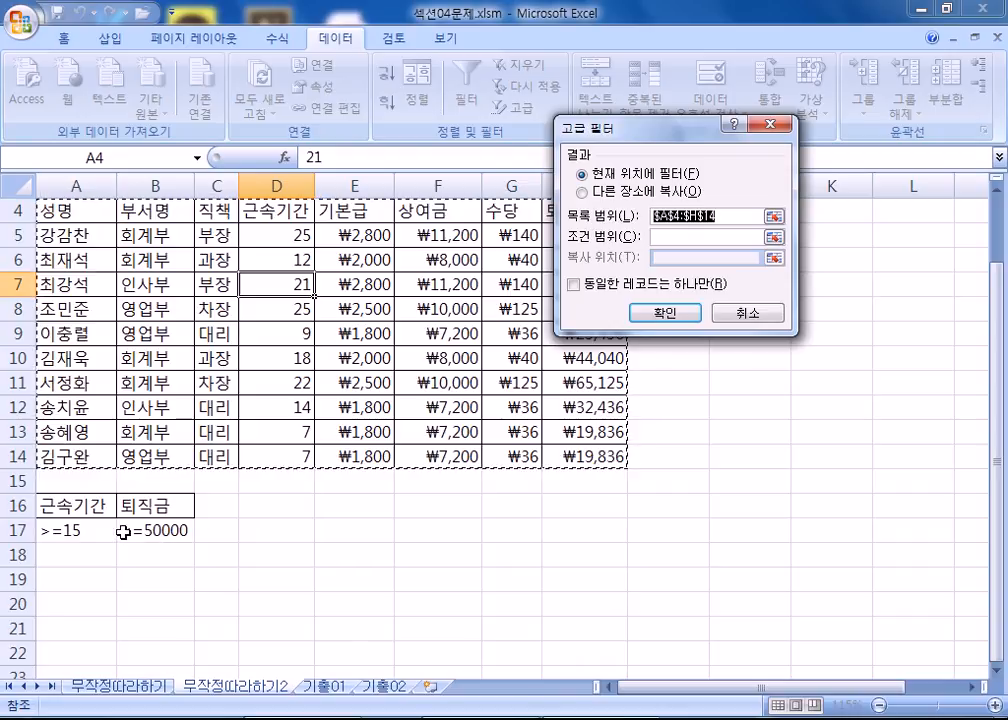
pyautogui.scroll(1, 130, 533)
pyautogui.scroll(-2, 207, 406)
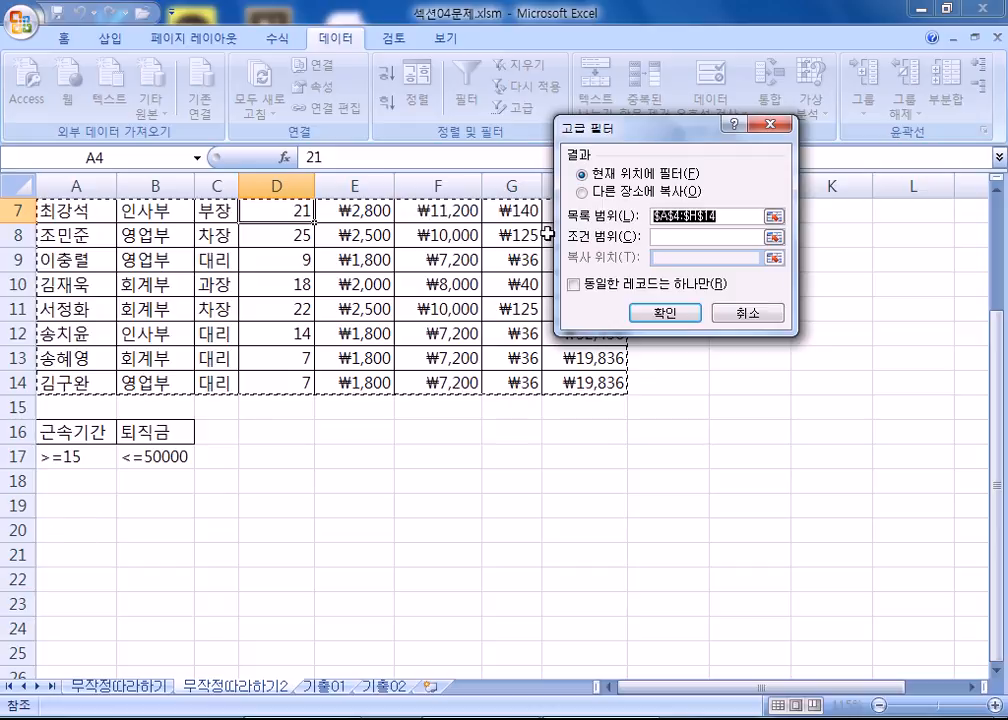
# Set the Advanced Filter to copy its results to another location, starting at cell A20
pyautogui.click(586, 193)
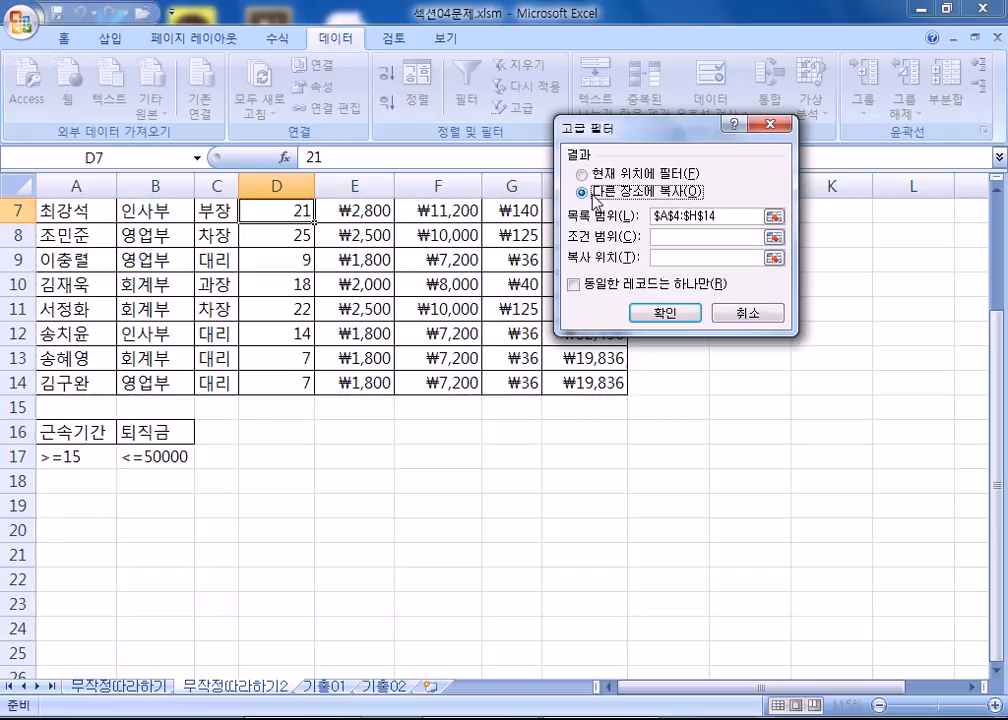
pyautogui.click(633, 178)
pyautogui.click(581, 191)
pyautogui.click(666, 258)
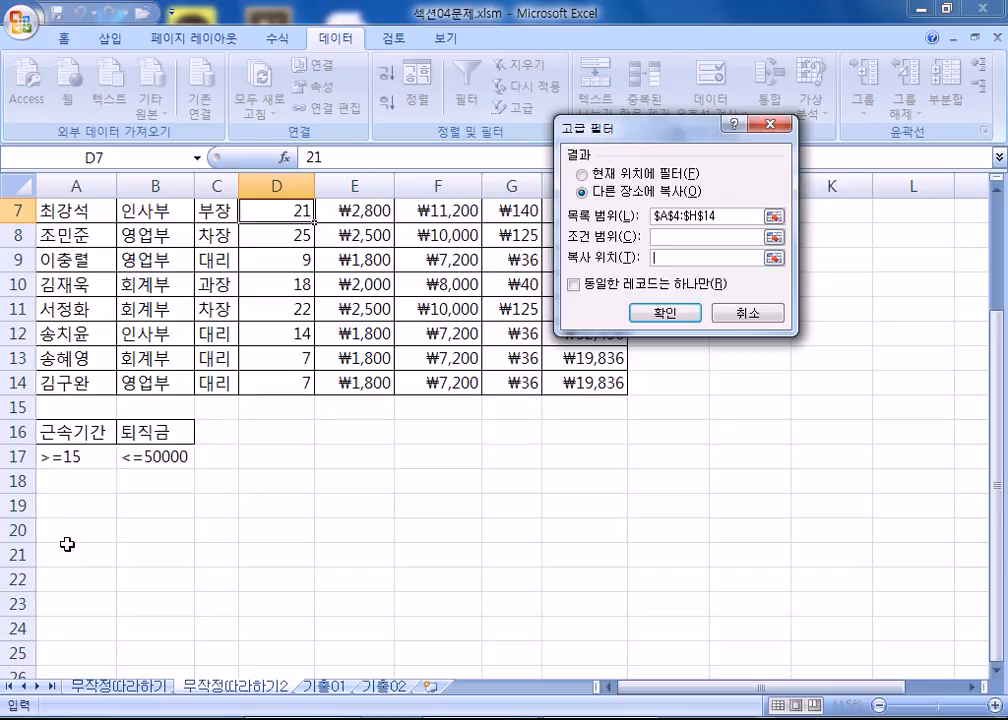
pyautogui.click(96, 529)
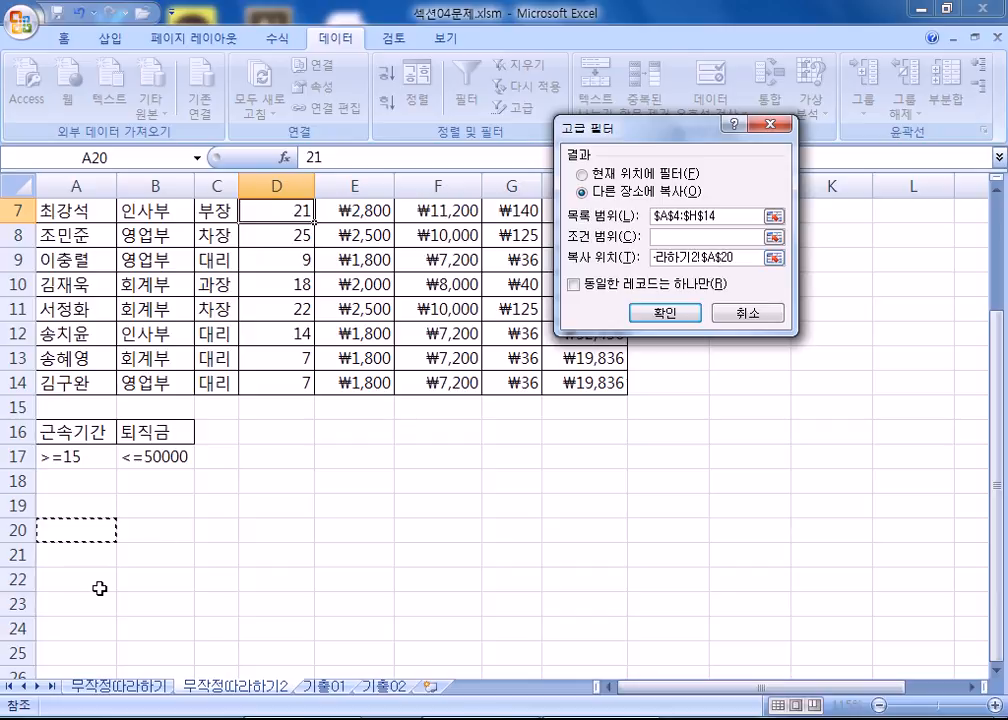
# Set the Advanced Filter criteria range to A16:B17, discard the filter settings, and select cell D11 in the table
pyautogui.click(657, 240)
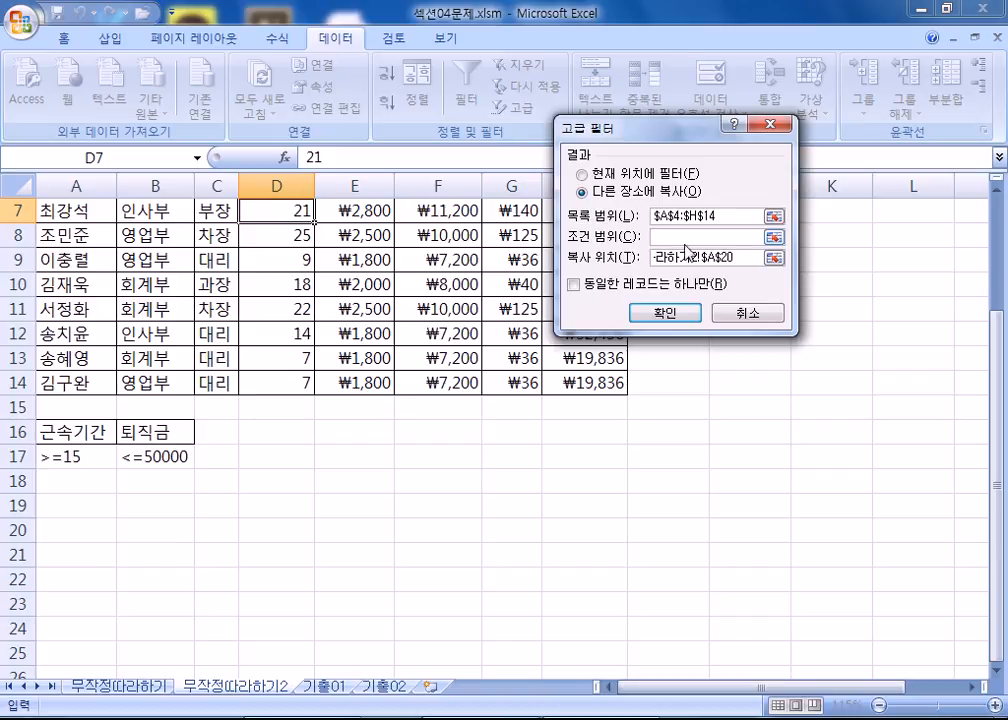
pyautogui.moveTo(55, 432); pyautogui.dragTo(131, 456)
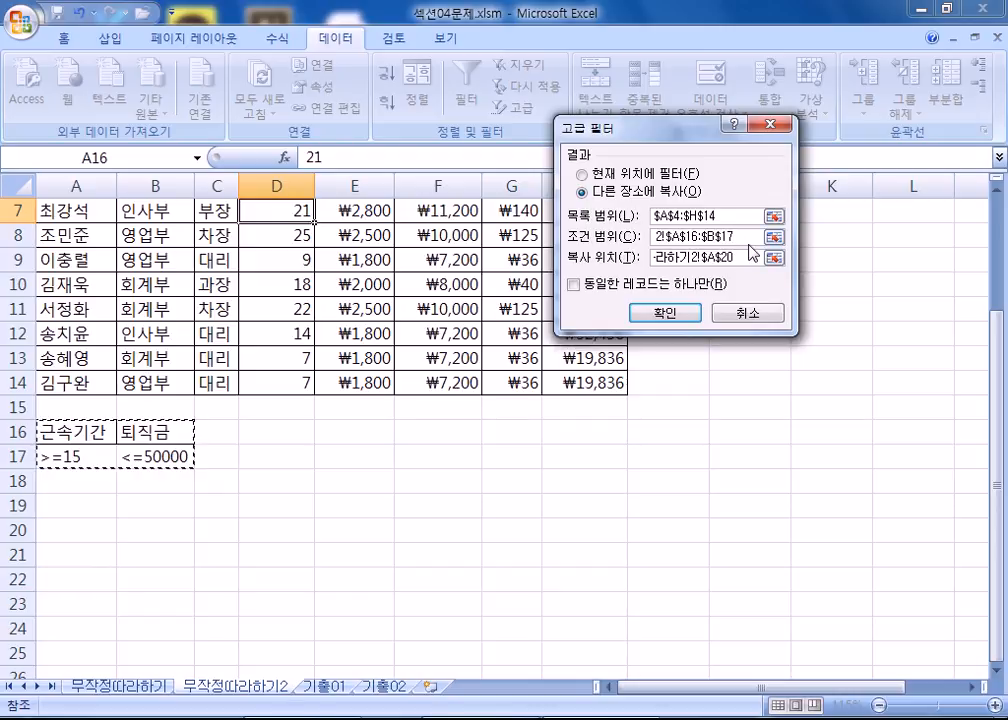
pyautogui.click(746, 312)
pyautogui.click(268, 308)
pyautogui.scroll(2, 268, 308)
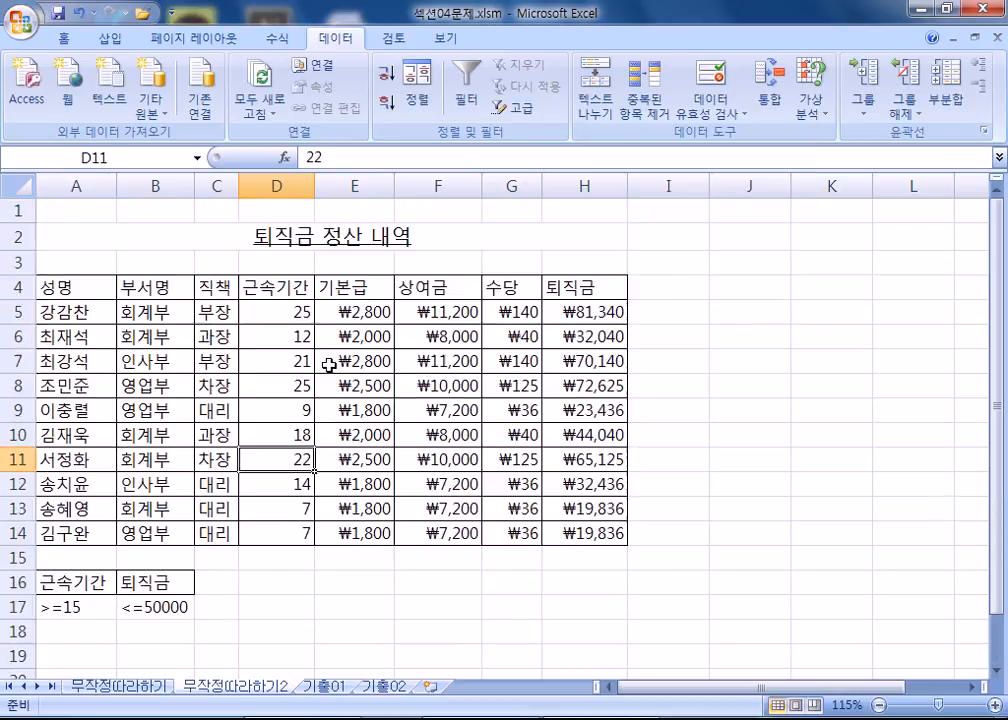
# Review the table range A4:H14, the criteria block A16:B17, and the empty output area A20:H22
pyautogui.moveTo(72, 288); pyautogui.dragTo(574, 535)
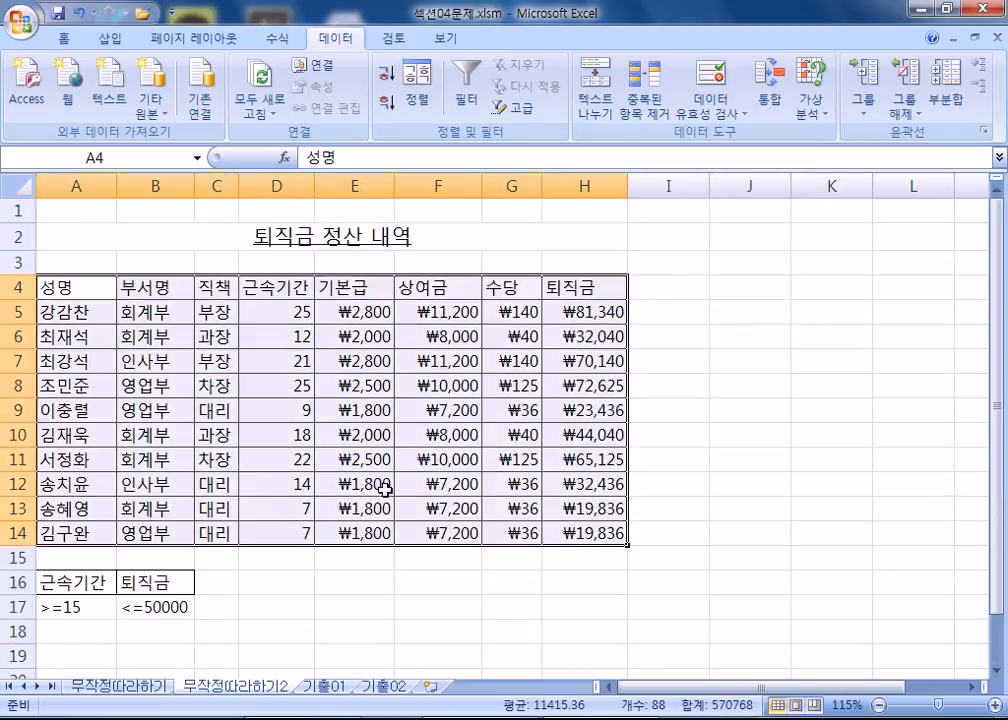
pyautogui.scroll(-2, 250, 470)
pyautogui.moveTo(76, 431); pyautogui.dragTo(150, 456)
pyautogui.scroll(-2, 332, 403)
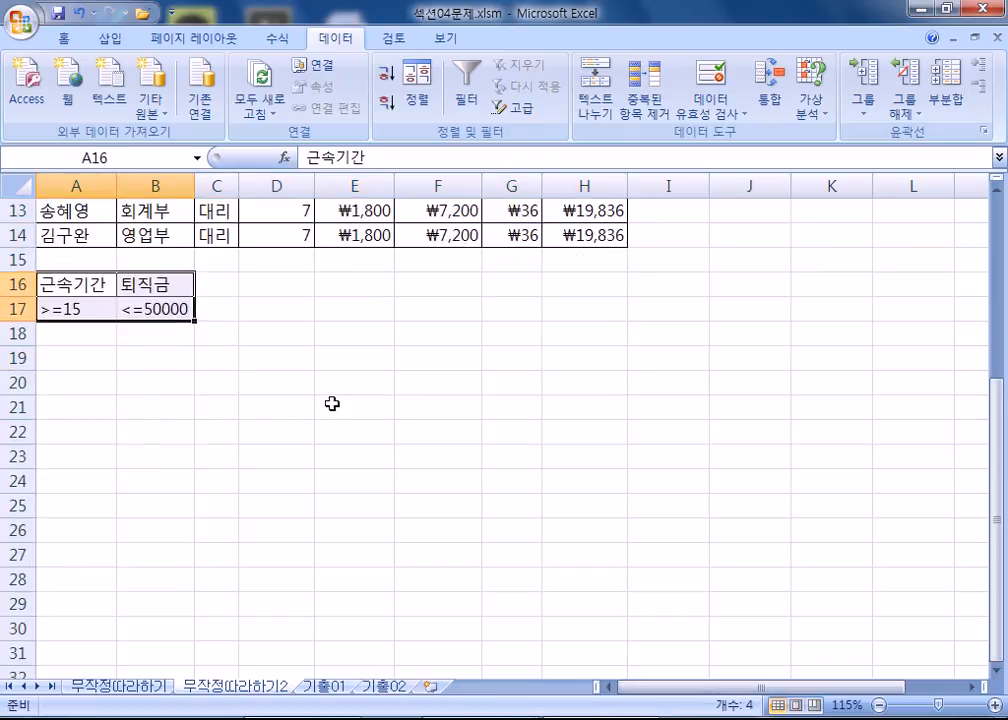
pyautogui.click(73, 384)
pyautogui.moveTo(68, 386); pyautogui.dragTo(597, 441)
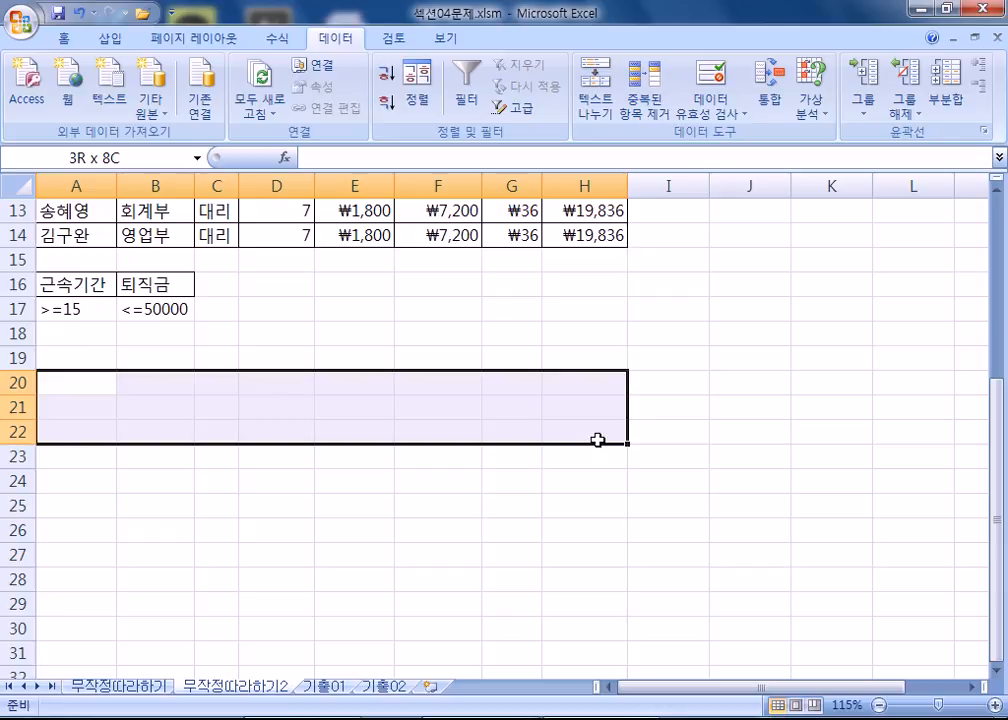
pyautogui.moveTo(597, 440); pyautogui.dragTo(597, 440)
pyautogui.scroll(4, 322, 328)
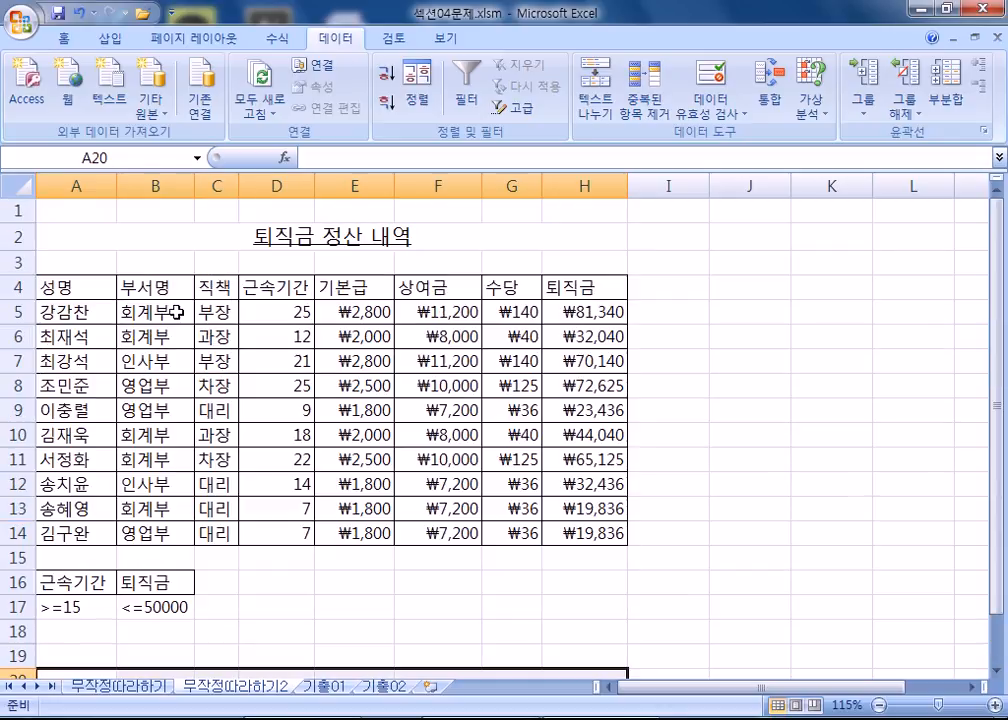
pyautogui.moveTo(83, 290); pyautogui.dragTo(600, 533)
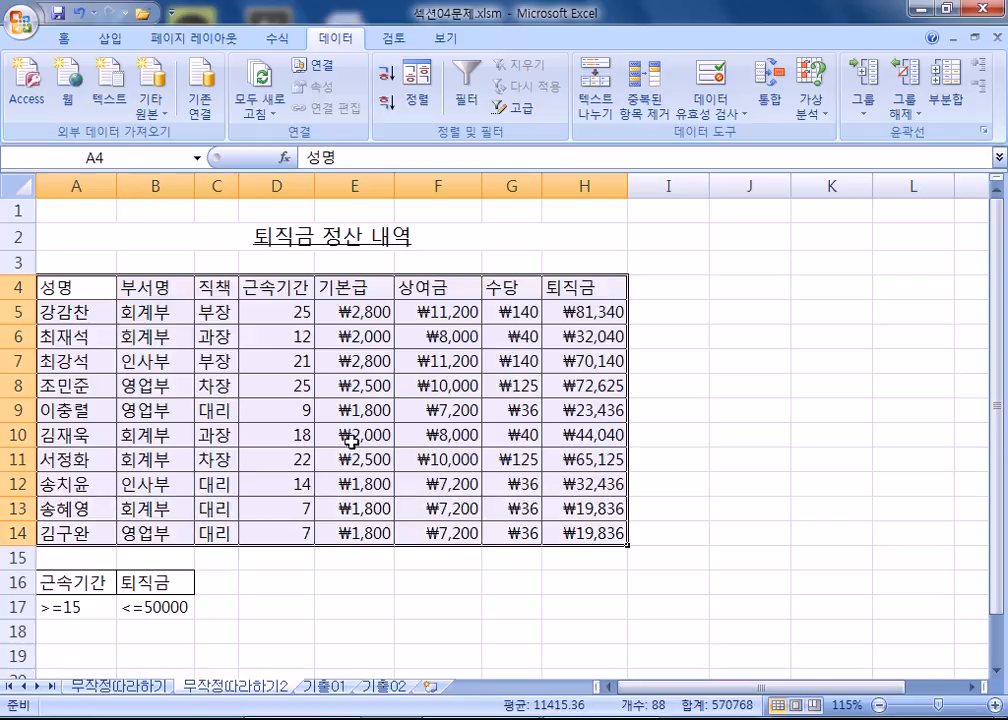
# Open the Advanced Filter from cell D9 with list range A4:H14 and set it to copy results to another location
pyautogui.click(268, 410)
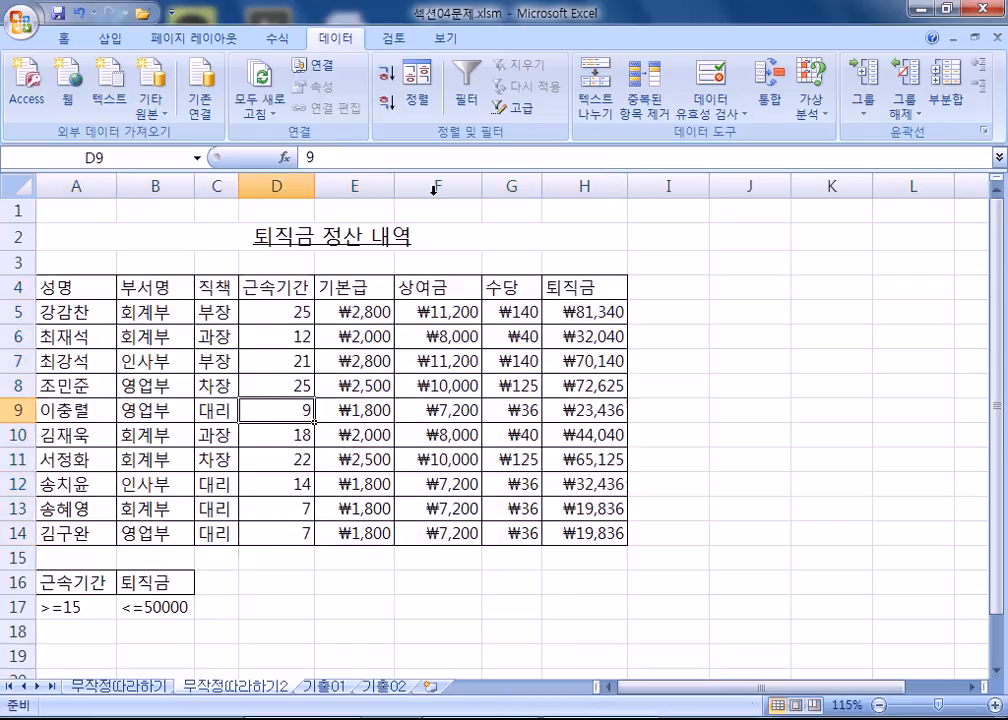
pyautogui.click(515, 107)
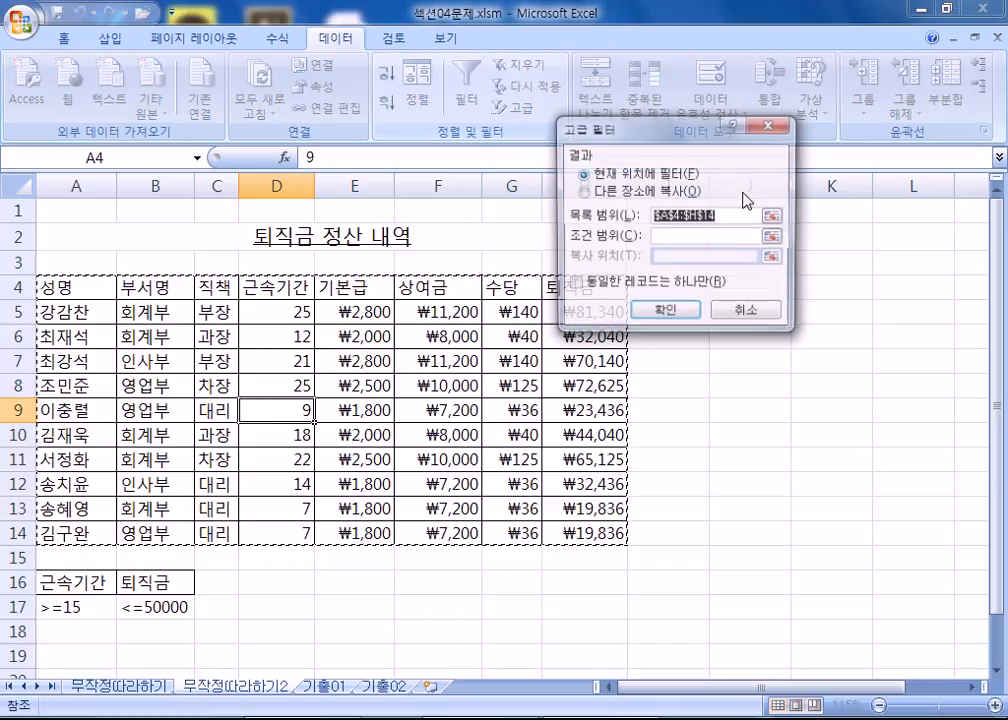
pyautogui.click(597, 193)
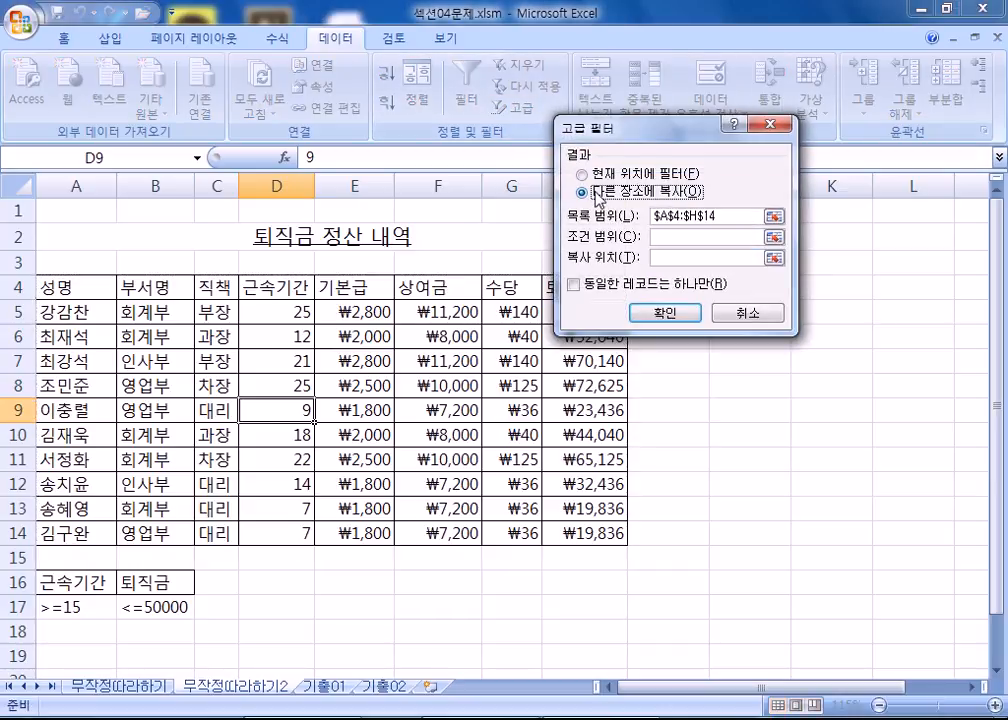
pyautogui.moveTo(738, 218); pyautogui.dragTo(652, 216)
# Set the criteria range to A16:B17 and the copy destination to A20, and run the Advanced Filter
pyautogui.click(666, 236)
pyautogui.scroll(-3, 200, 325)
pyautogui.moveTo(62, 357); pyautogui.dragTo(165, 382)
pyautogui.click(664, 256)
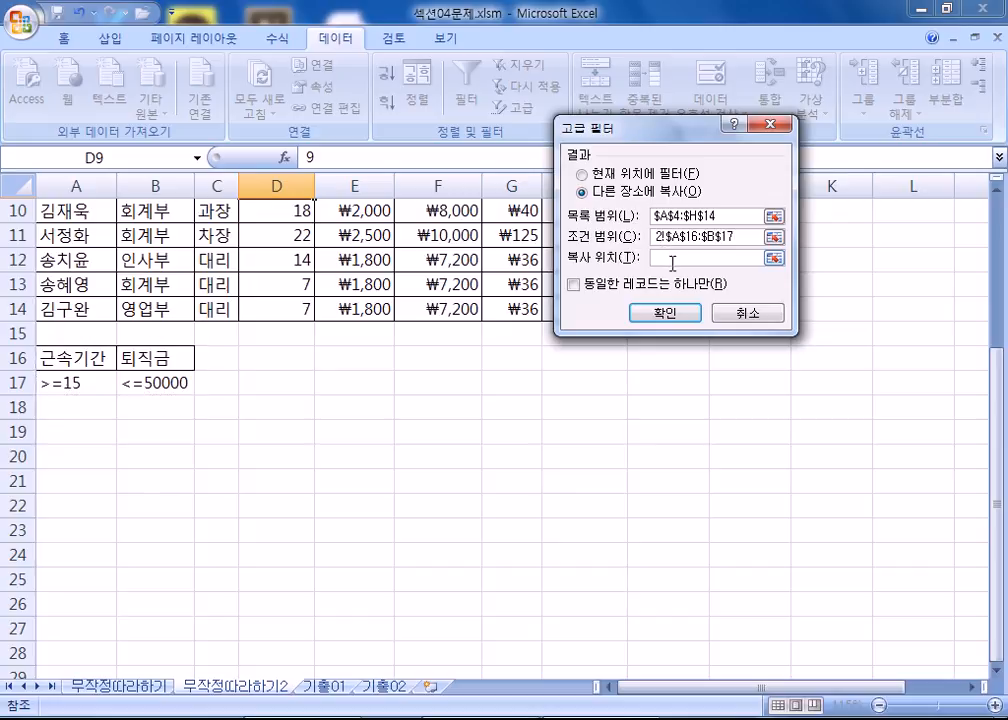
pyautogui.scroll(-2, 153, 356)
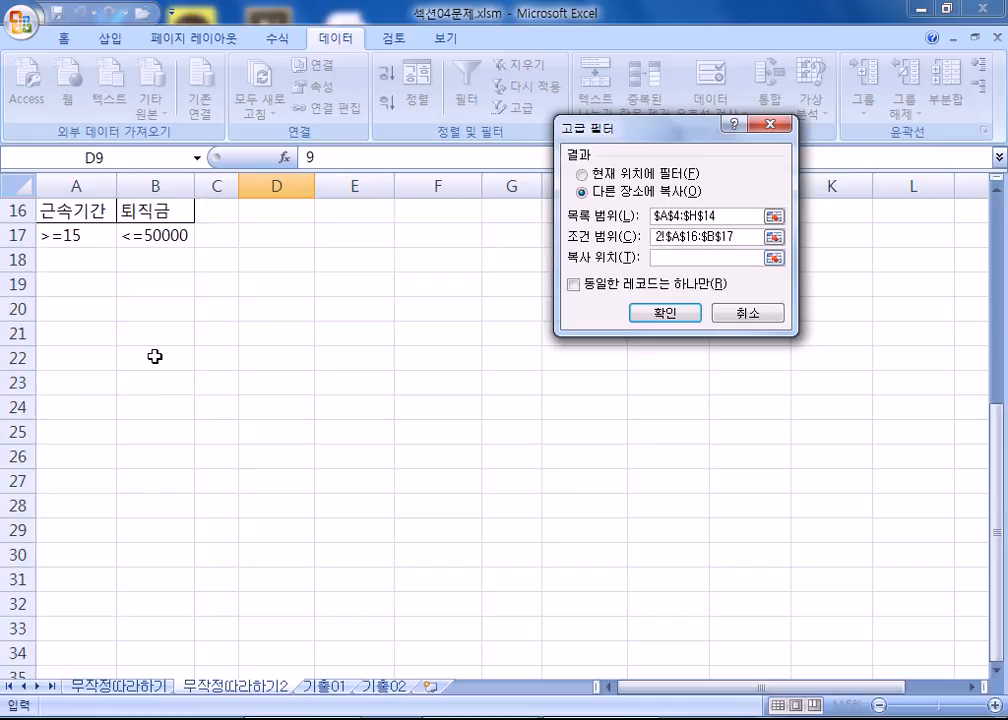
pyautogui.click(83, 313)
pyautogui.click(660, 313)
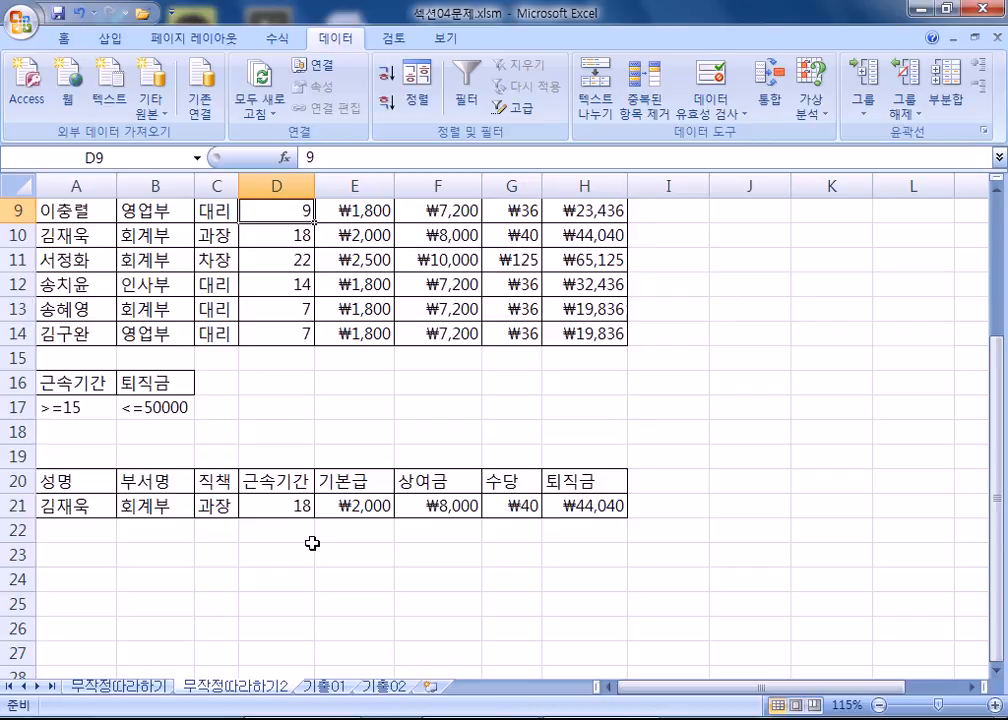
# Check the copied filter results starting at A20 against the source table and the criteria in rows 16 and 17
pyautogui.scroll(-3, 312, 543)
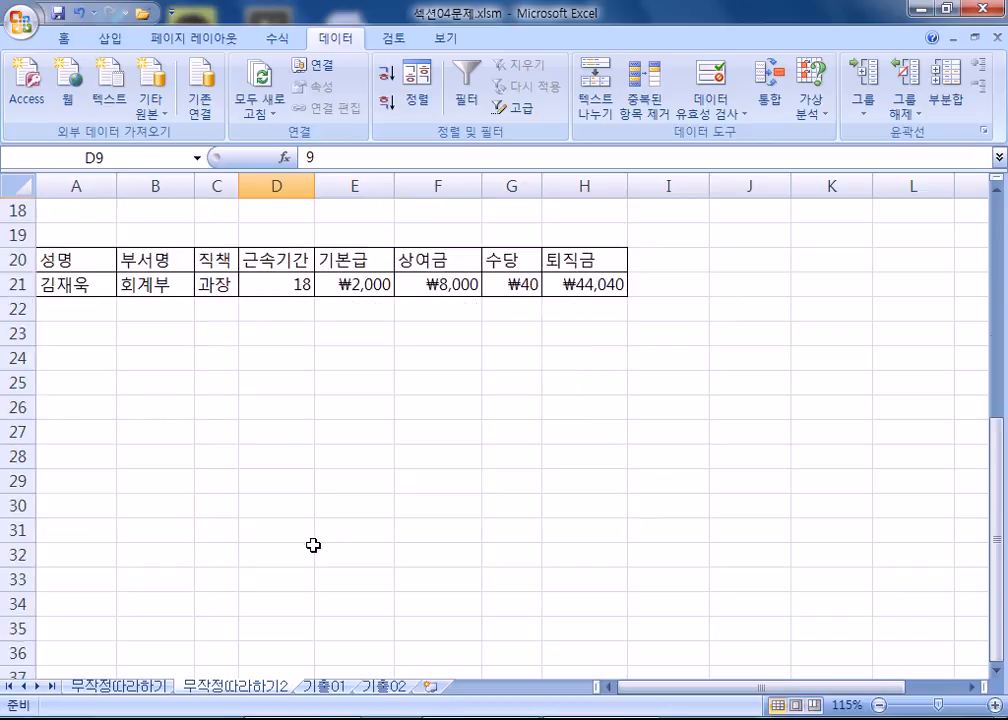
pyautogui.scroll(1, 313, 545)
pyautogui.scroll(1, 324, 530)
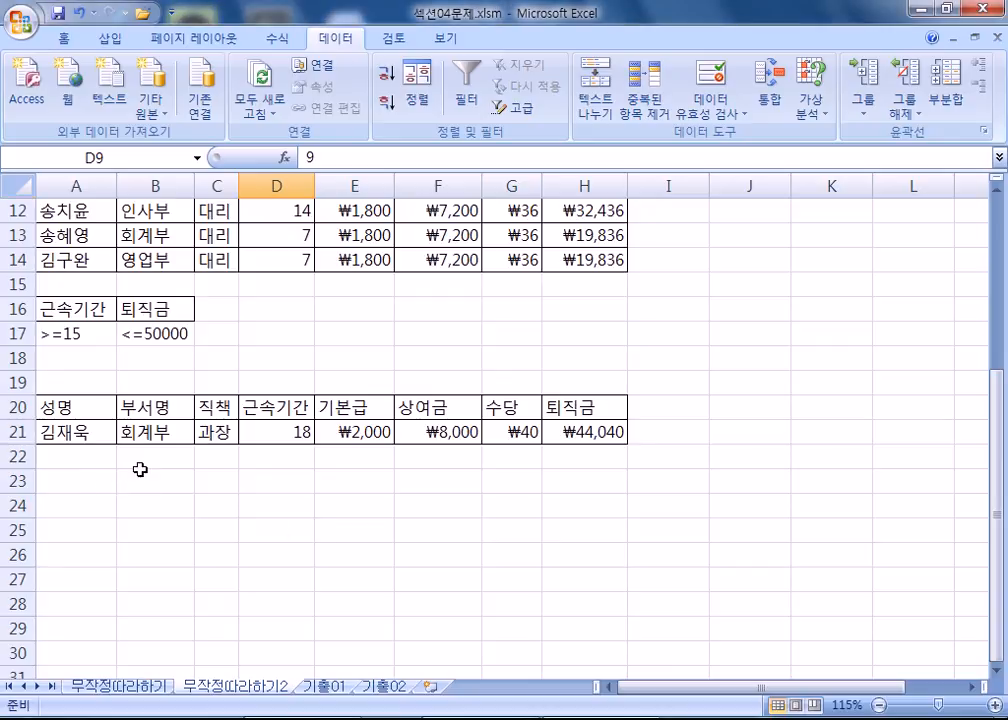
pyautogui.scroll(3, 138, 469)
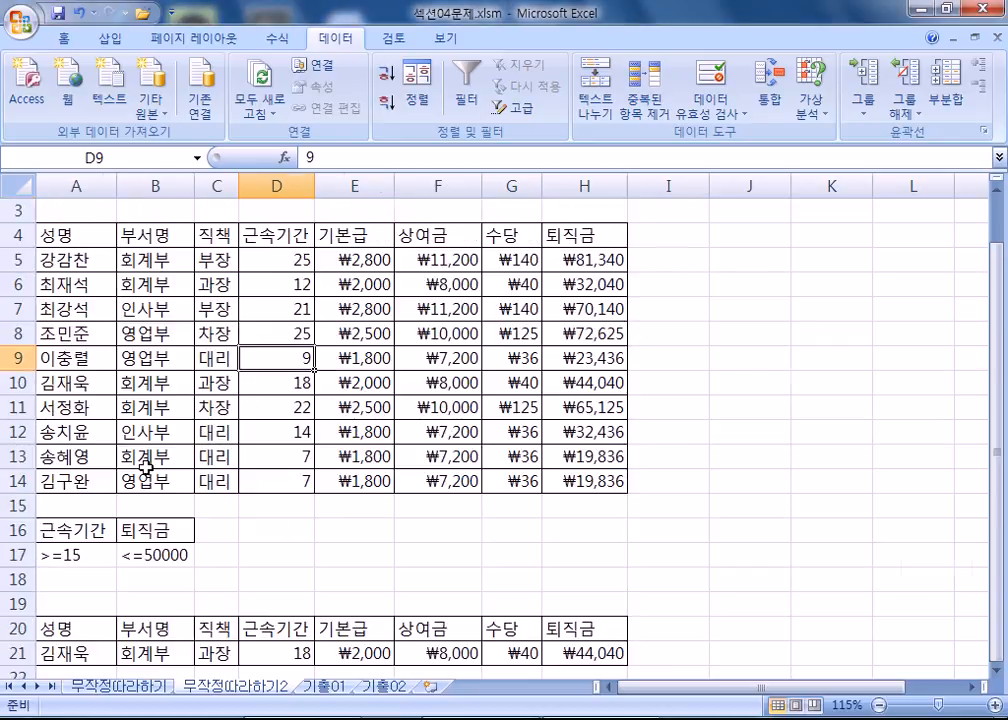
pyautogui.scroll(-1, 146, 467)
pyautogui.scroll(-2, 140, 468)
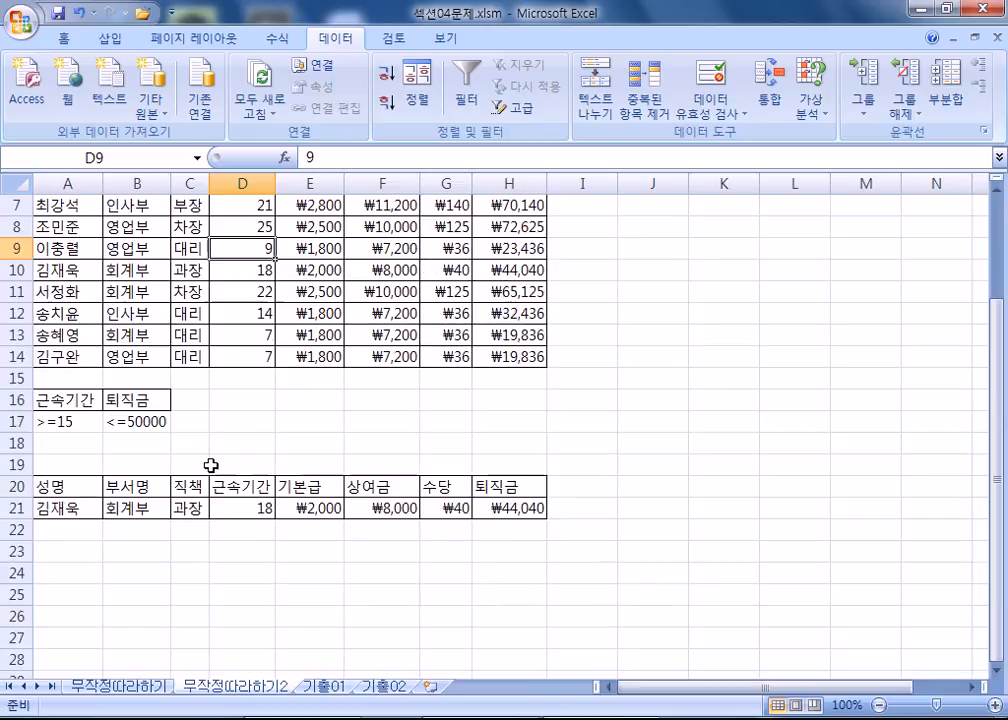
pyautogui.click(17, 399)
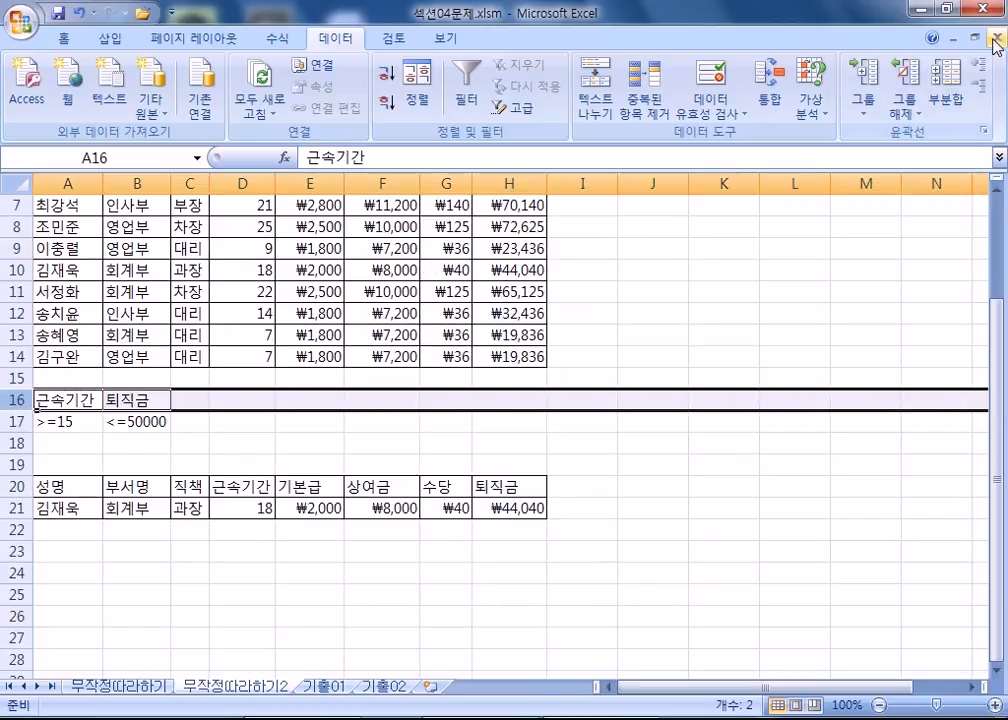
# Close the workbook without saving the changes and reopen 섹션04문제.xlsm from the 01 섹션 folder
pyautogui.hotkey('alt', 'F4')
pyautogui.click(503, 414)
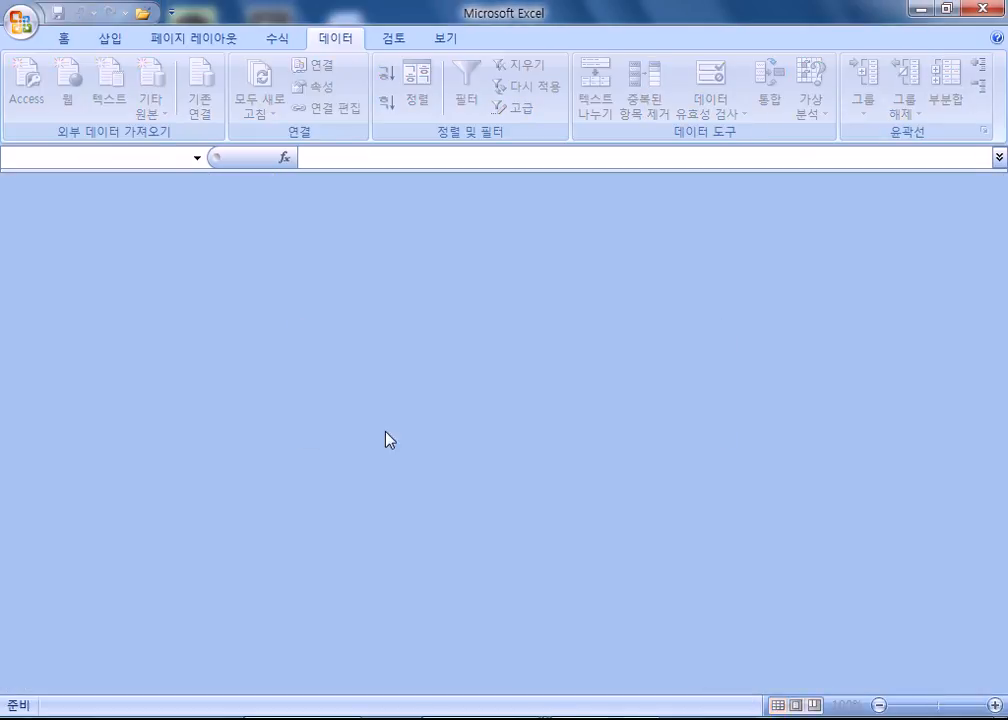
pyautogui.click(20, 22)
pyautogui.click(50, 107)
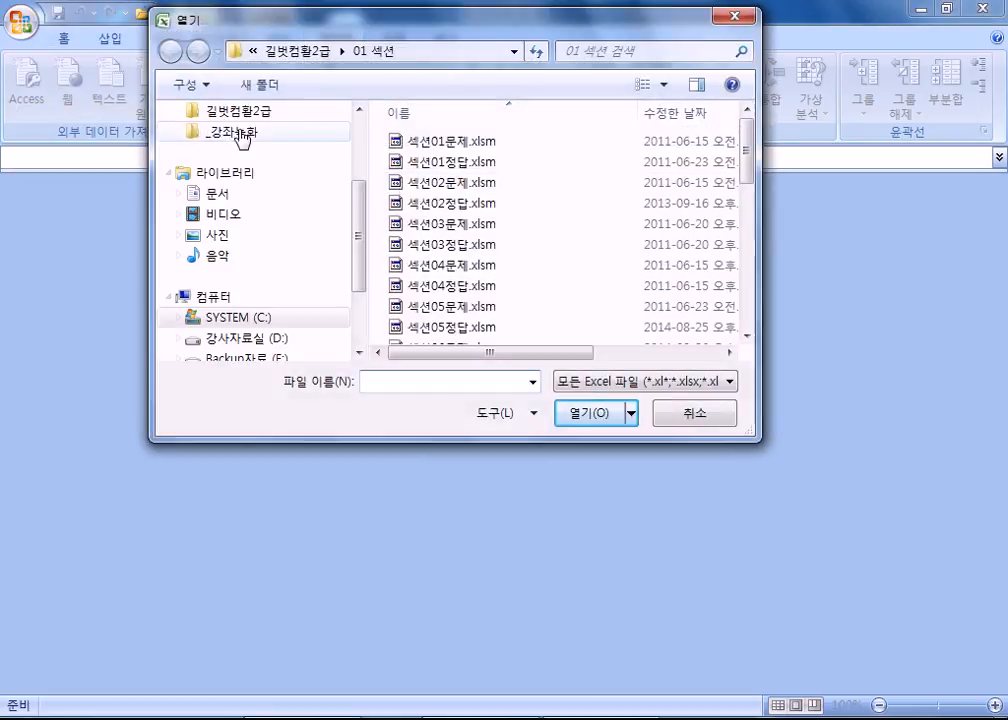
pyautogui.doubleClick(447, 268)
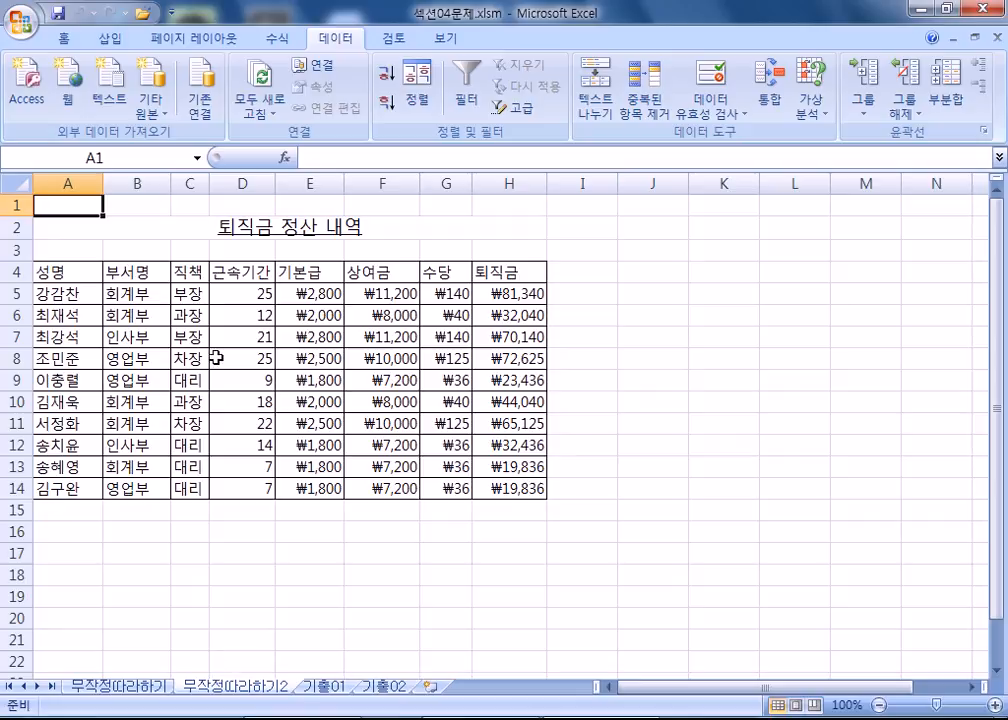
# Examine the retirement pay table A4:H14 and the empty area A16:H19 below it for placing the criteria
pyautogui.moveTo(60, 272); pyautogui.dragTo(500, 489)
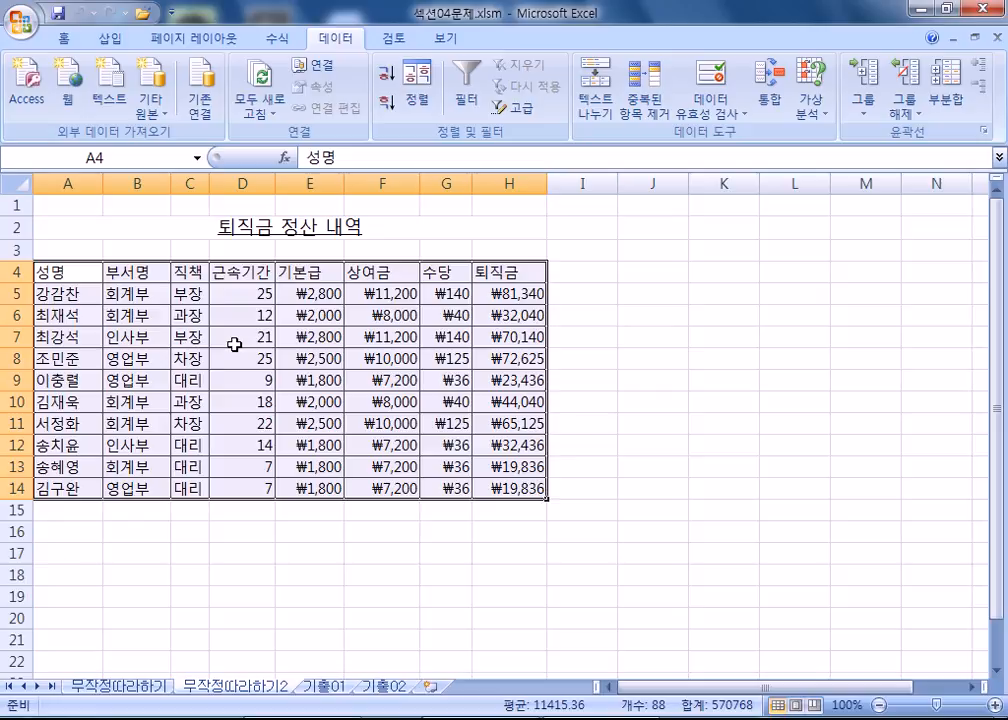
pyautogui.scroll(-3, 234, 344)
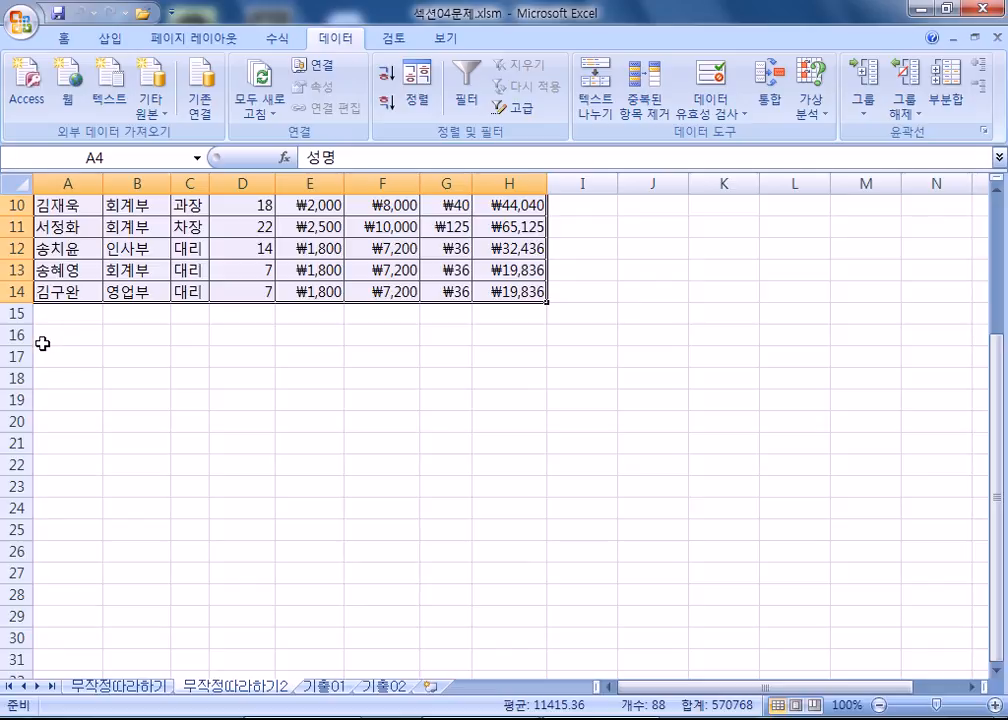
pyautogui.moveTo(47, 343); pyautogui.dragTo(503, 394)
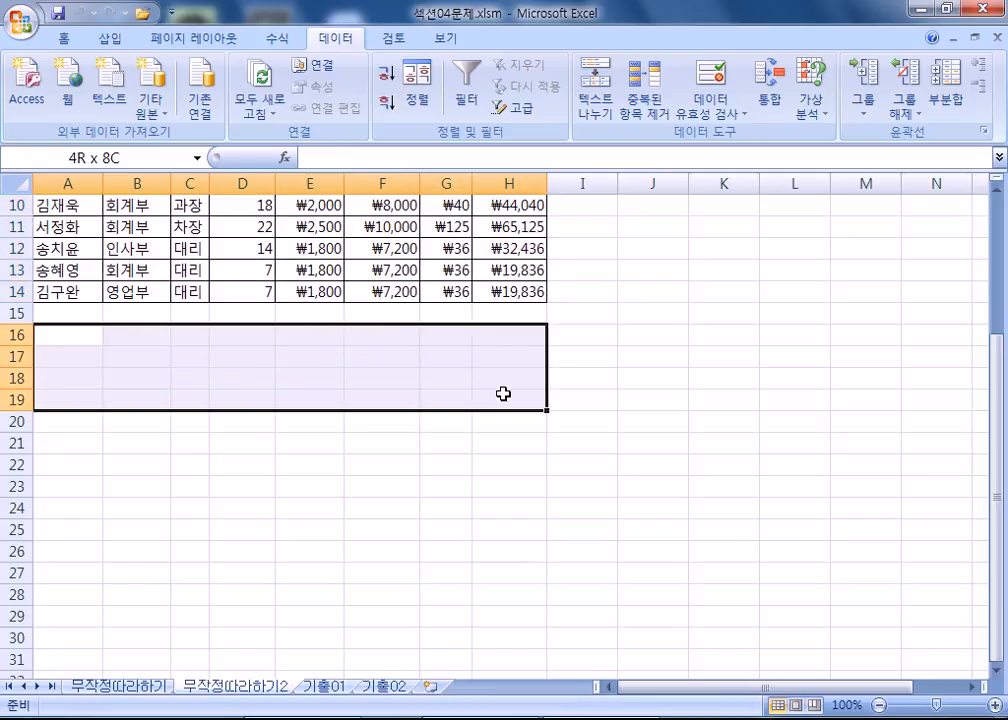
pyautogui.moveTo(503, 394); pyautogui.dragTo(503, 395)
pyautogui.click(69, 340)
pyautogui.scroll(3, 263, 421)
pyautogui.scroll(-1, 268, 424)
pyautogui.scroll(1, 268, 424)
# Copy the 근속기간 and 퇴직금 headers from D4 and H4 into the criteria area starting at A16
pyautogui.click(240, 273)
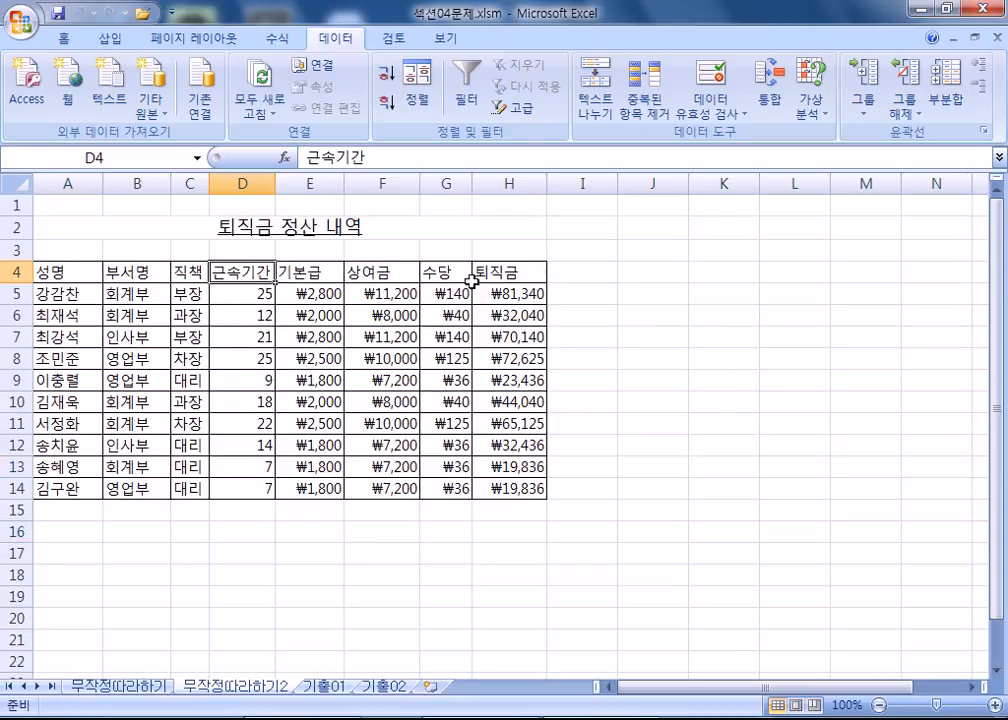
pyautogui.keyDown('ctrl'); pyautogui.click(515, 273); pyautogui.keyUp('ctrl')
pyautogui.hotkey('ctrl', 'c')
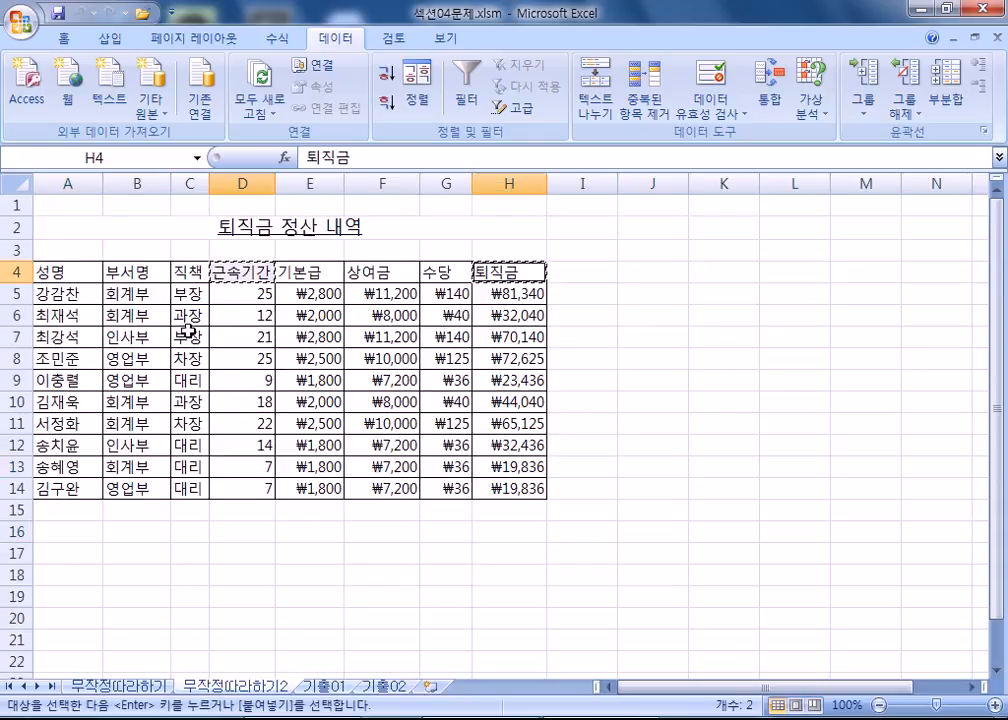
pyautogui.click(58, 533)
pyautogui.hotkey('ctrl', 'v')
# Enter the criterion >=15 under 근속기간 in A17 and <=50000 under 퇴직금 in B17
pyautogui.scroll(-2, 180, 562)
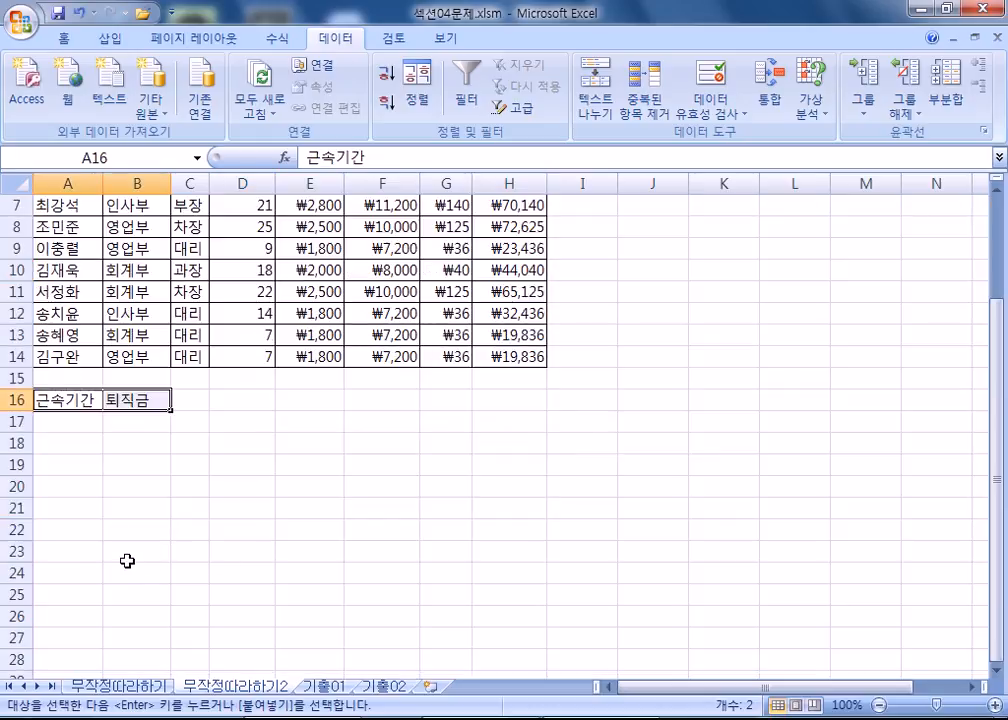
pyautogui.click(81, 422)
pyautogui.write('>')
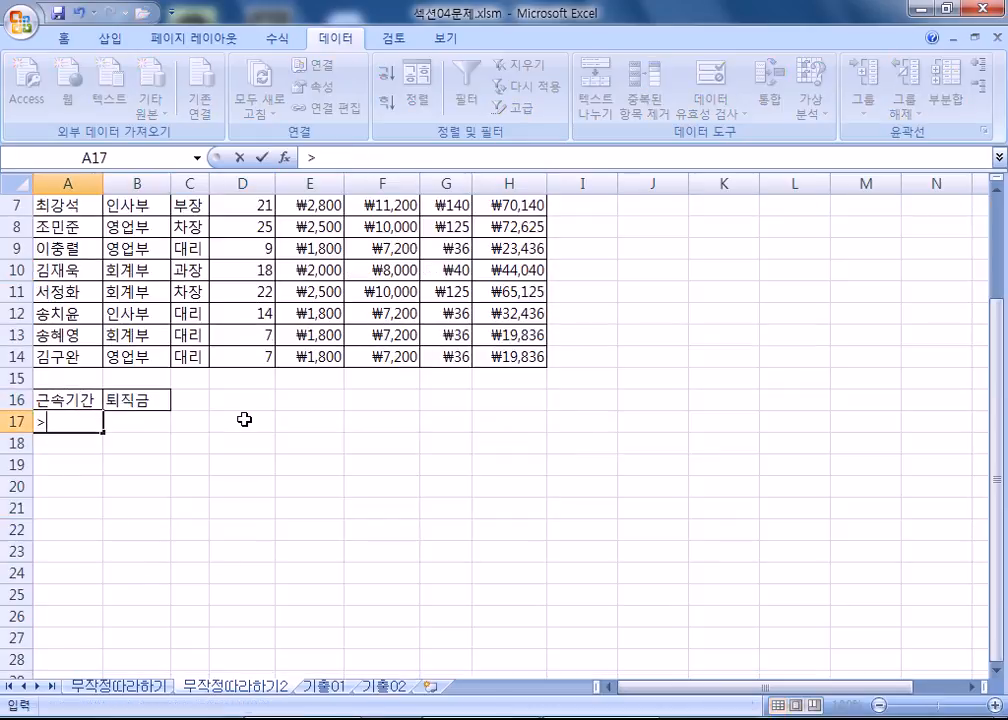
pyautogui.write('=15')
pyautogui.press('Tab')
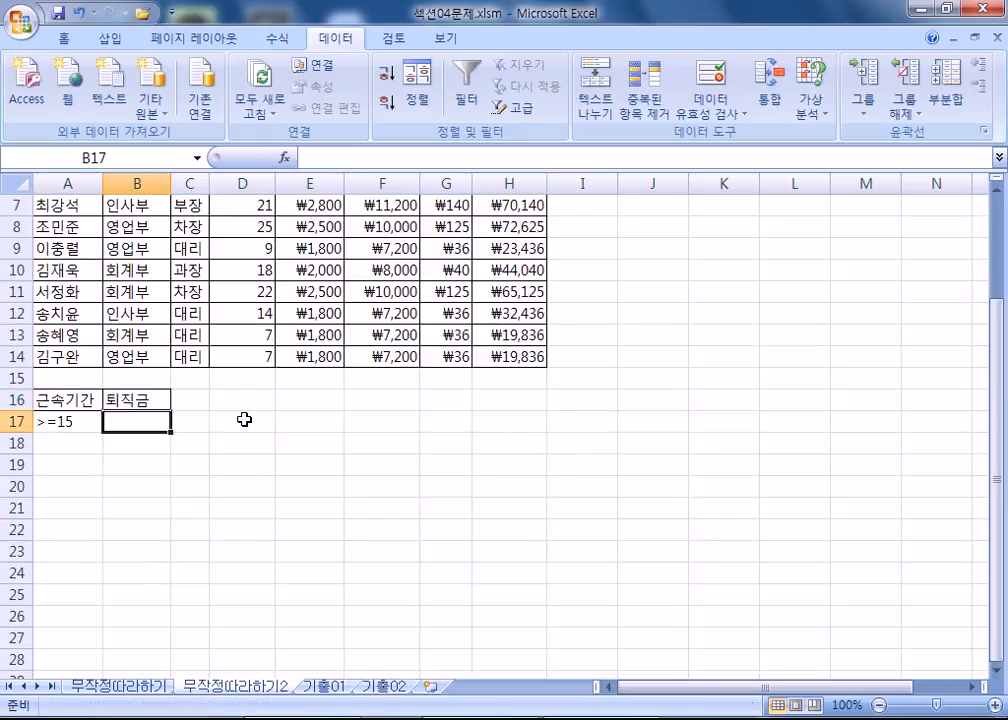
pyautogui.scroll(4, 263, 437)
pyautogui.scroll(2, 249, 461)
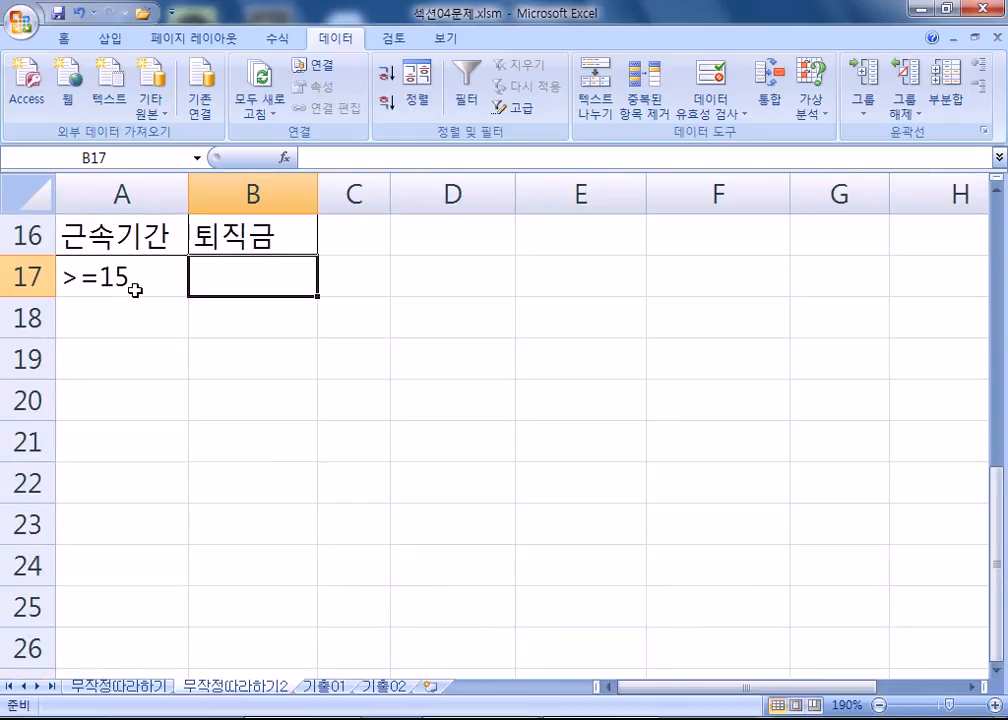
pyautogui.write('<=')
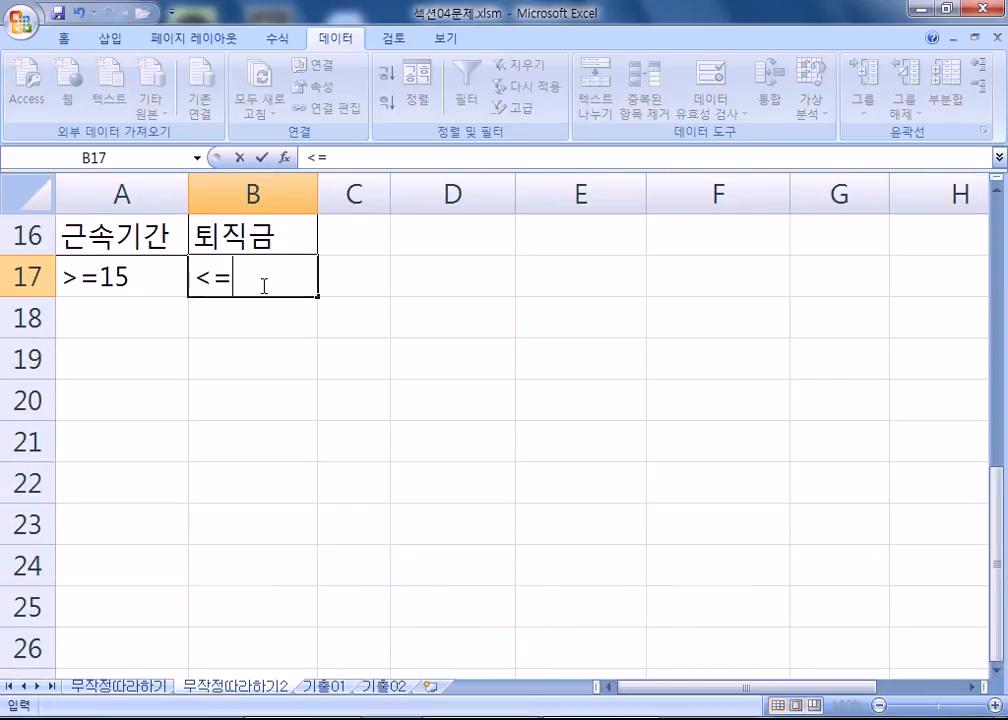
pyautogui.write('50000')
pyautogui.press('Return')
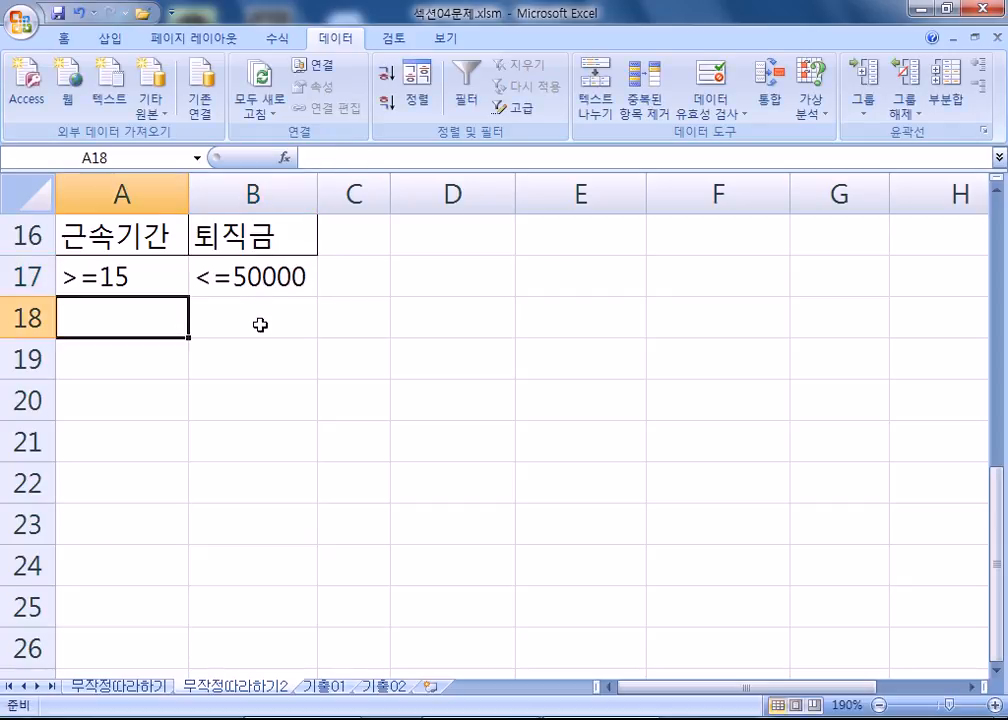
# Review the source table, the criteria block A16:B17, and the output start cell A20
pyautogui.scroll(-2, 261, 325)
pyautogui.moveTo(160, 290); pyautogui.dragTo(458, 397)
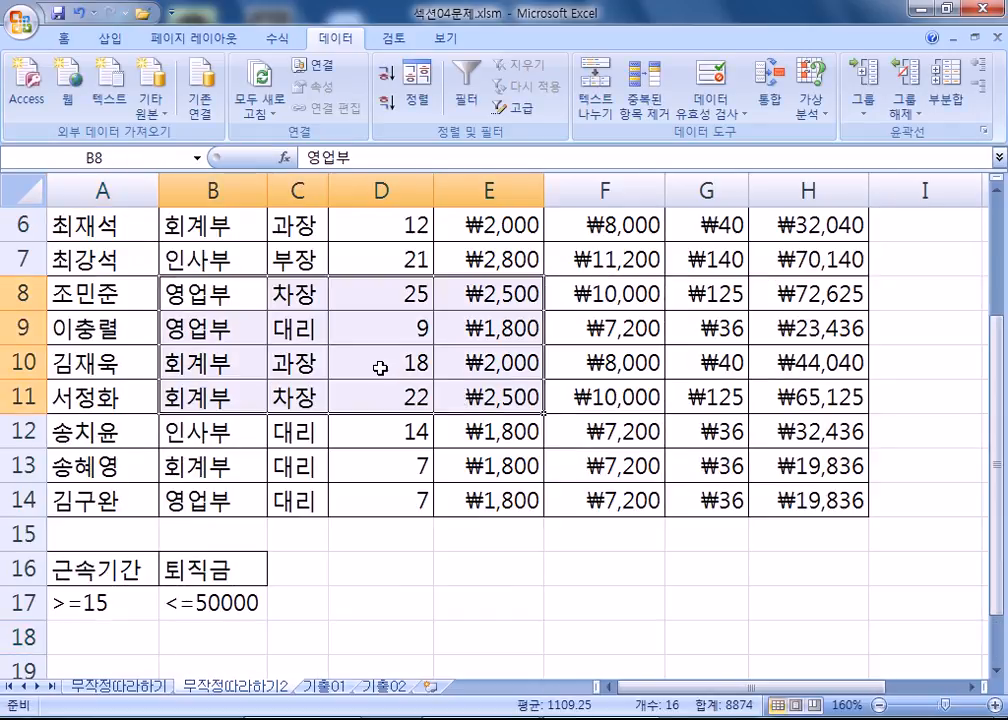
pyautogui.click(375, 366)
pyautogui.scroll(-3, 372, 368)
pyautogui.moveTo(100, 260); pyautogui.dragTo(200, 314)
pyautogui.click(103, 394)
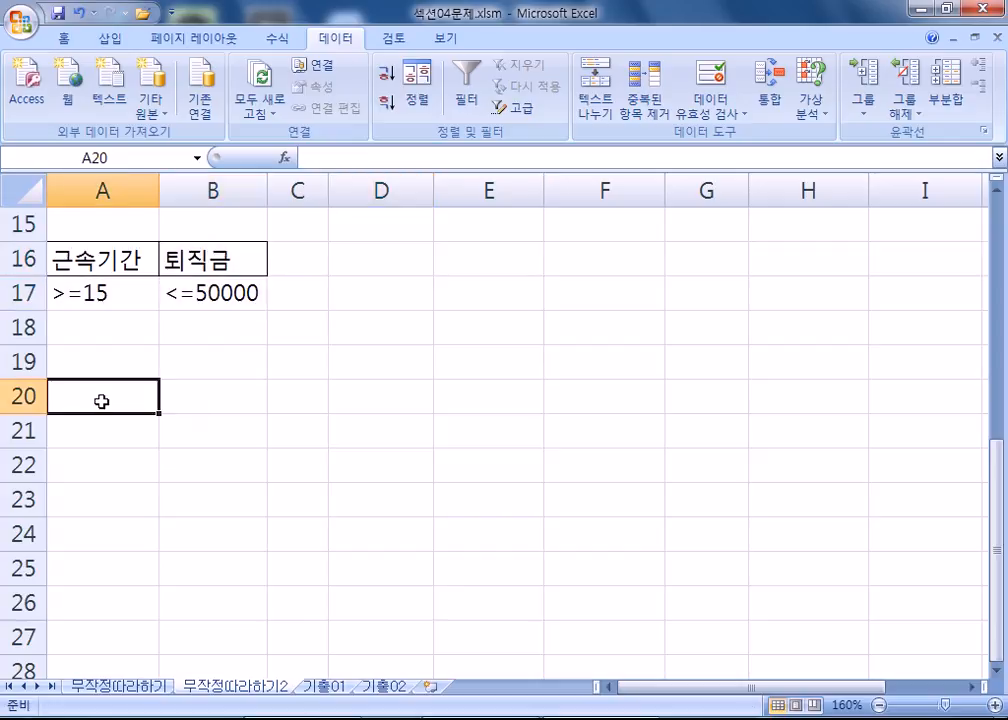
pyautogui.scroll(3, 180, 394)
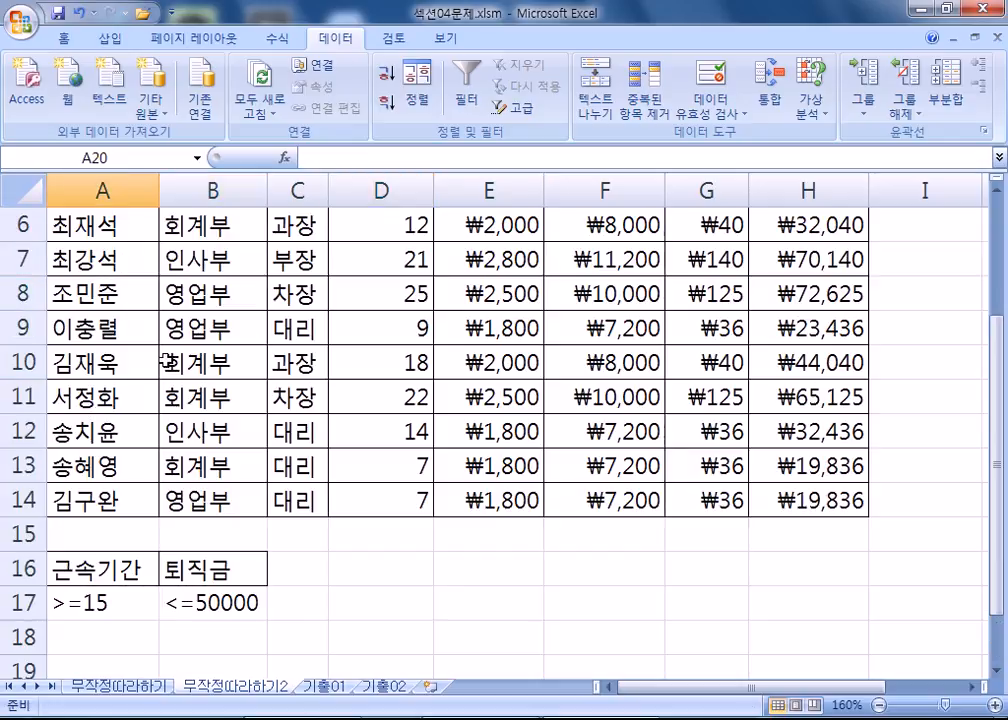
# Start an Advanced Filter on the retirement pay table A4:H14 and set it to copy the results to another location
pyautogui.scroll(-1, 394, 387)
pyautogui.click(384, 351)
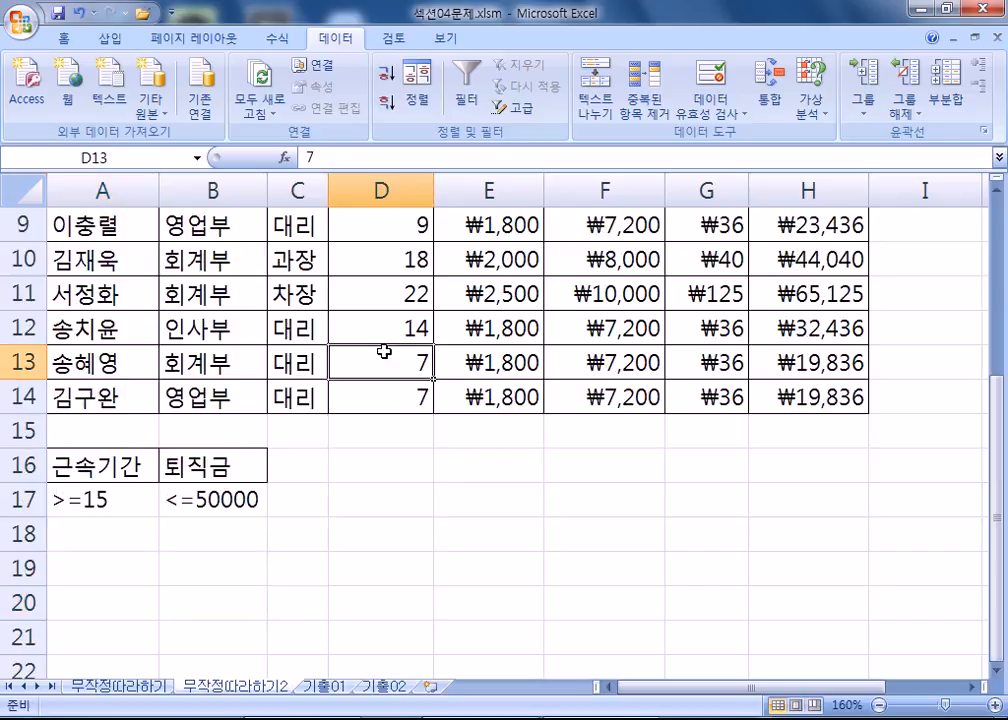
pyautogui.scroll(-2, 391, 345)
pyautogui.scroll(1, 391, 410)
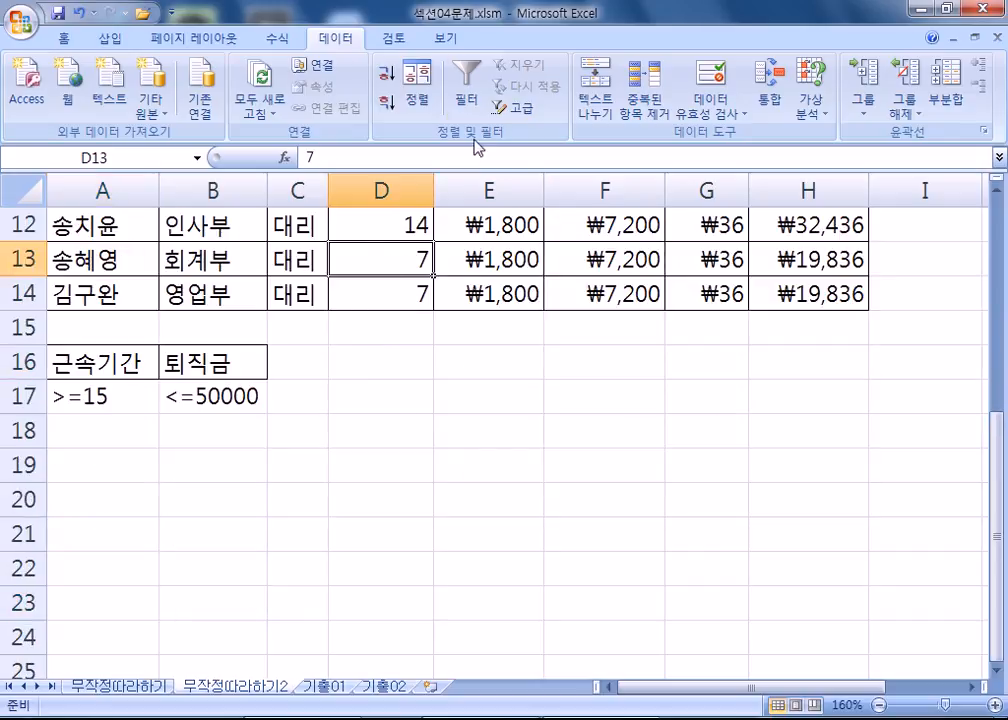
pyautogui.click(522, 110)
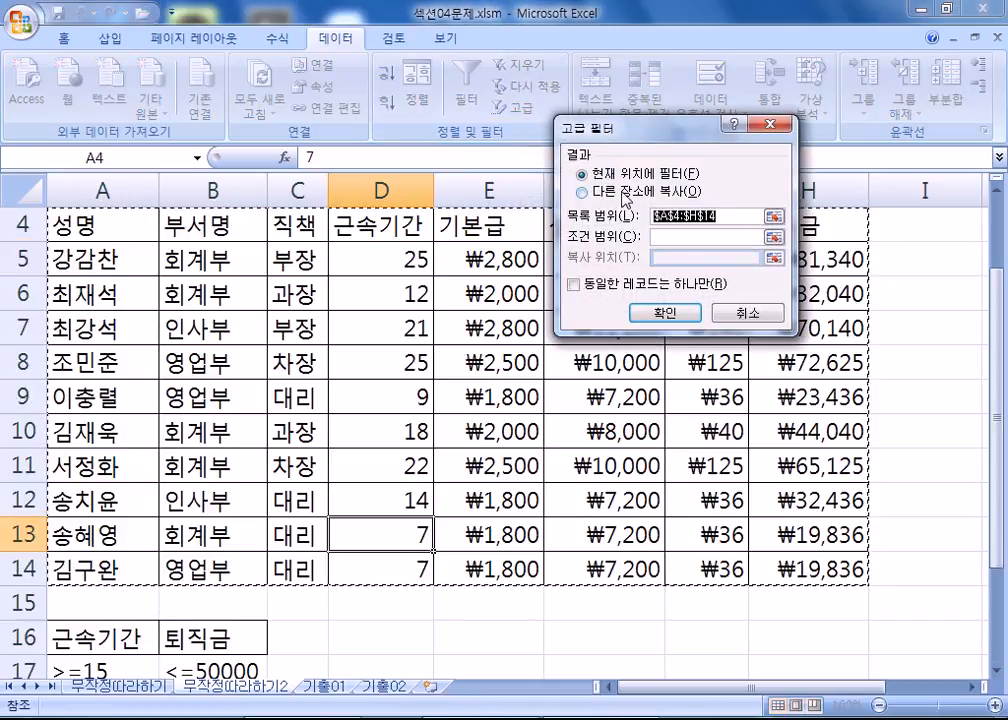
pyautogui.scroll(1, 457, 412)
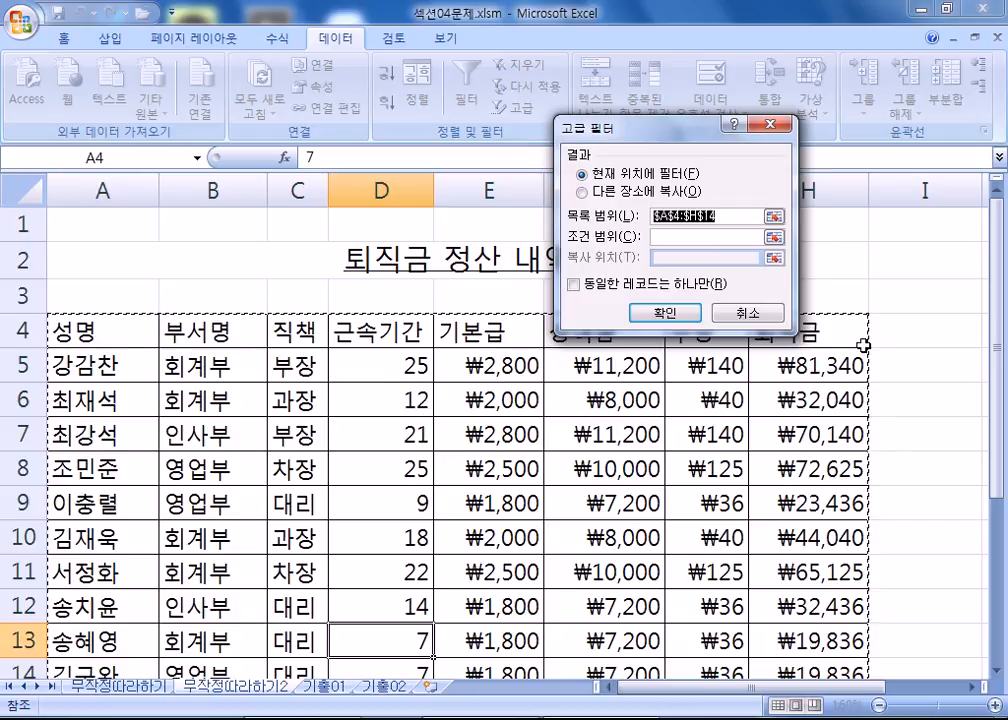
pyautogui.scroll(-3, 879, 355)
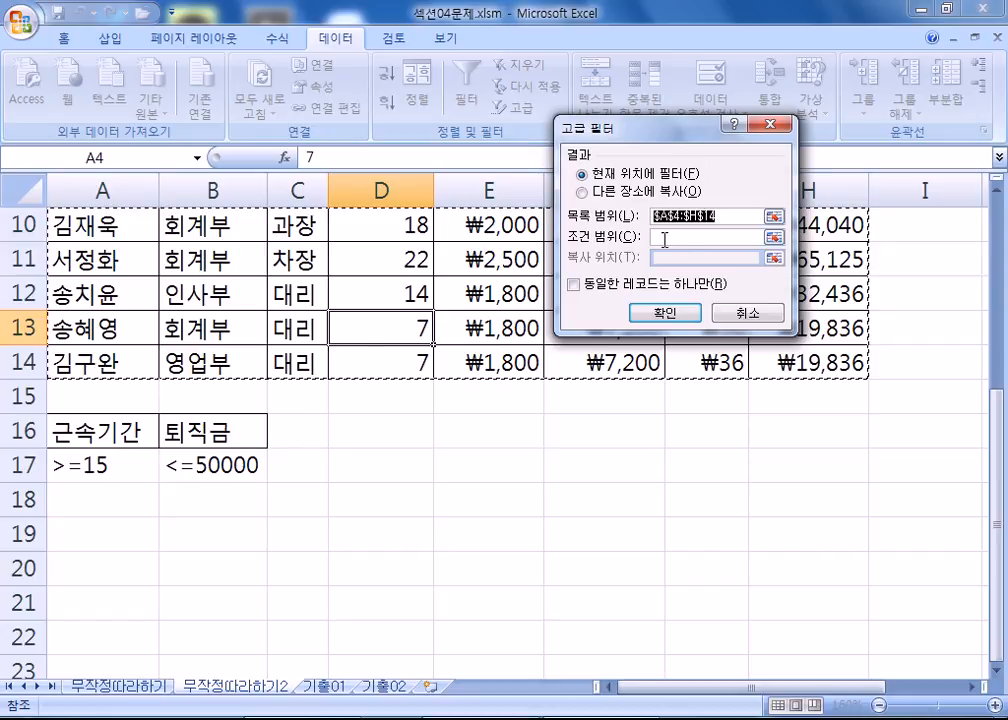
pyautogui.click(626, 191)
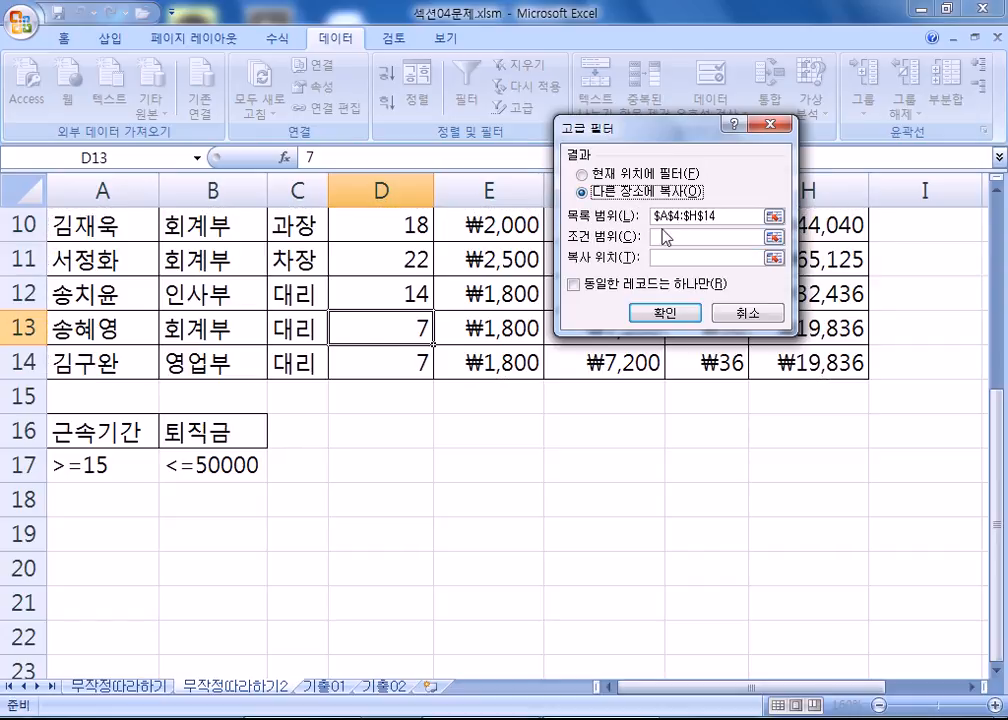
# Set the Advanced Filter's criteria range to A16:B17
pyautogui.click(670, 236)
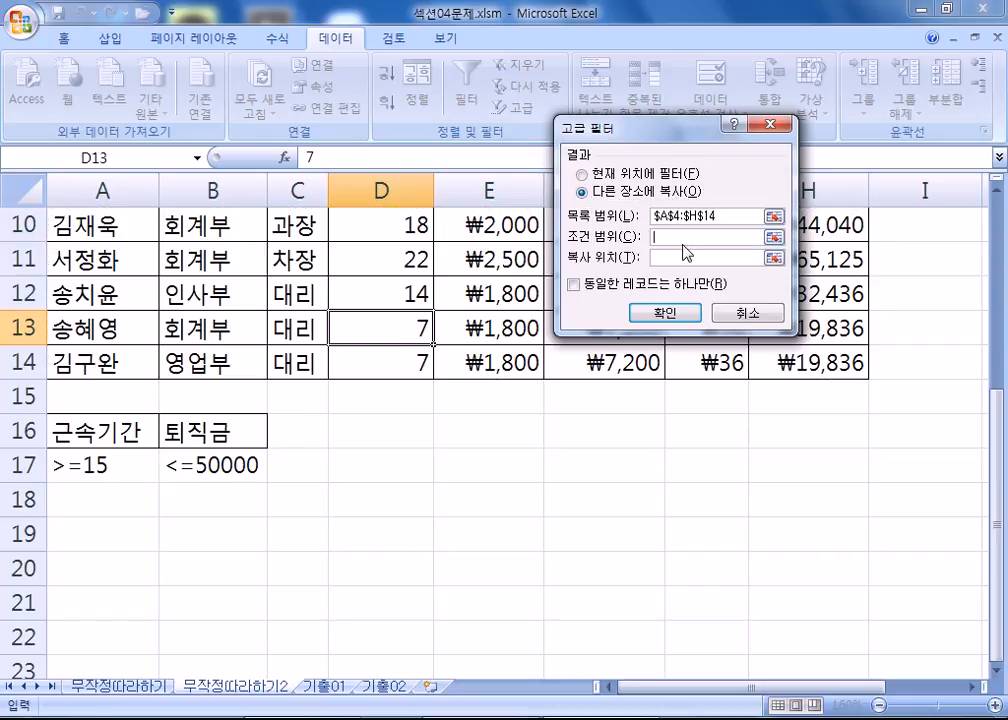
pyautogui.click(775, 237)
pyautogui.moveTo(100, 430); pyautogui.dragTo(195, 462)
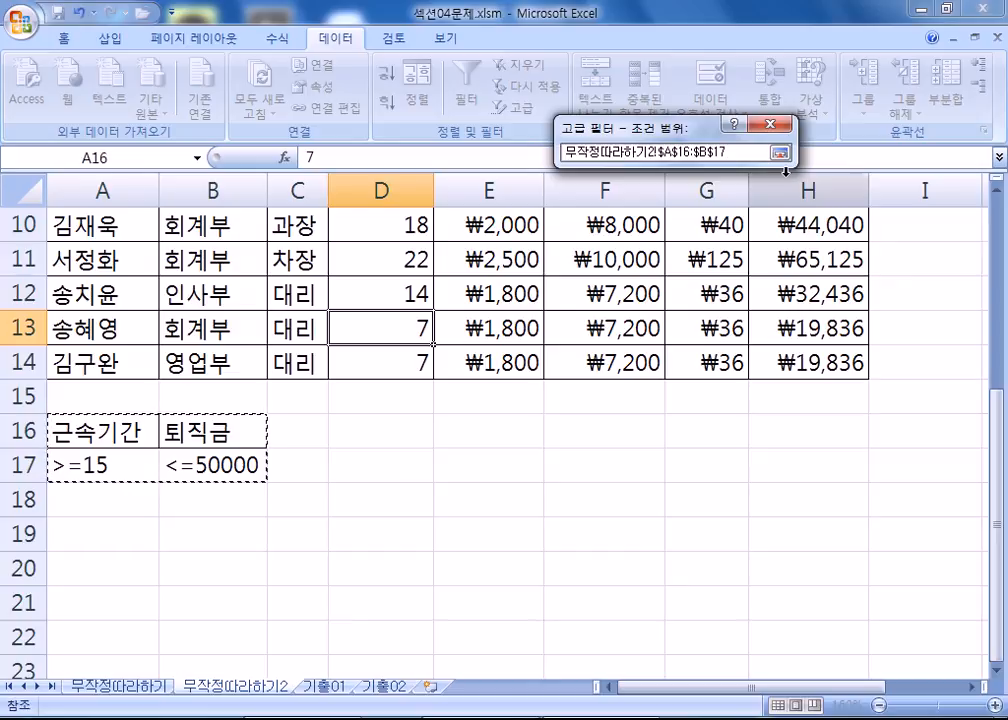
pyautogui.press('Return')
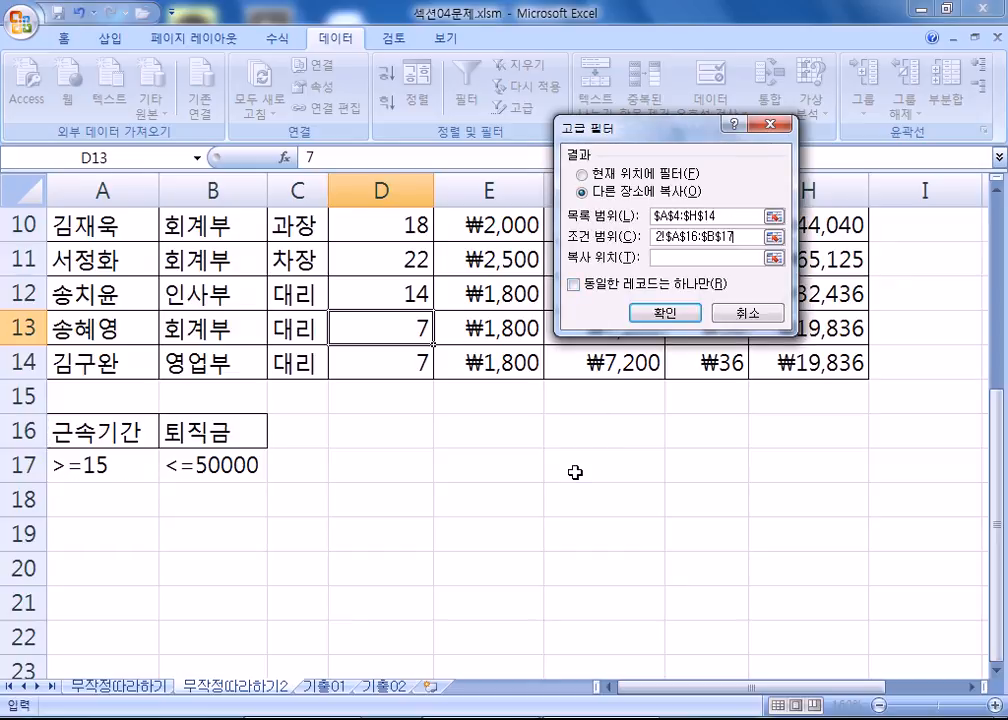
# Try to run the Advanced Filter with cell A20 as the copy destination
pyautogui.click(664, 258)
pyautogui.click(76, 569)
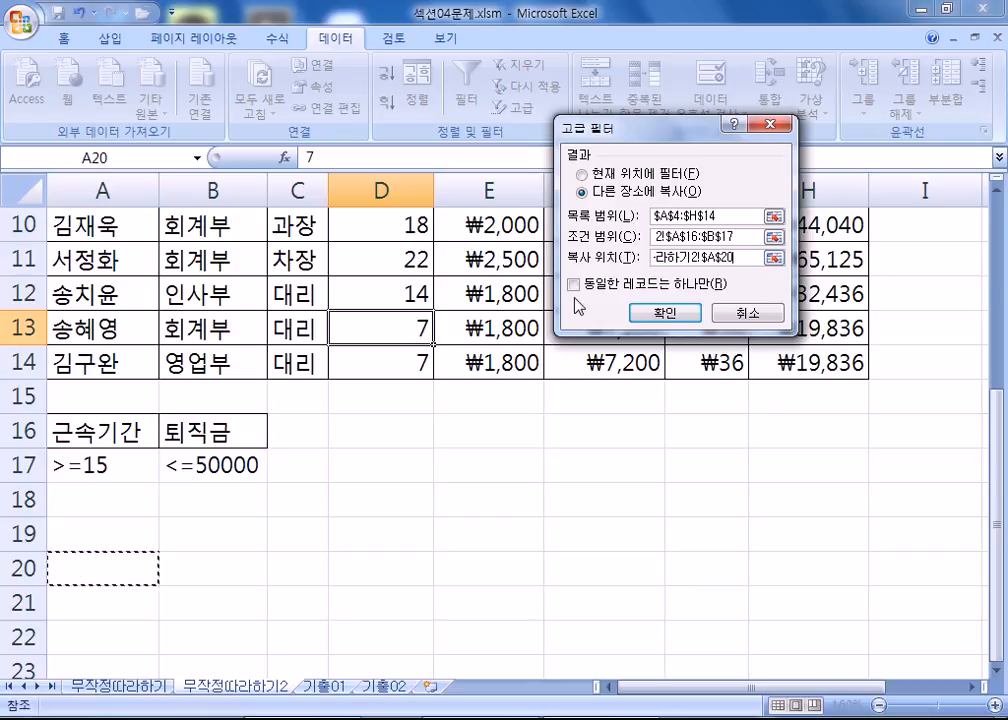
pyautogui.click(774, 258)
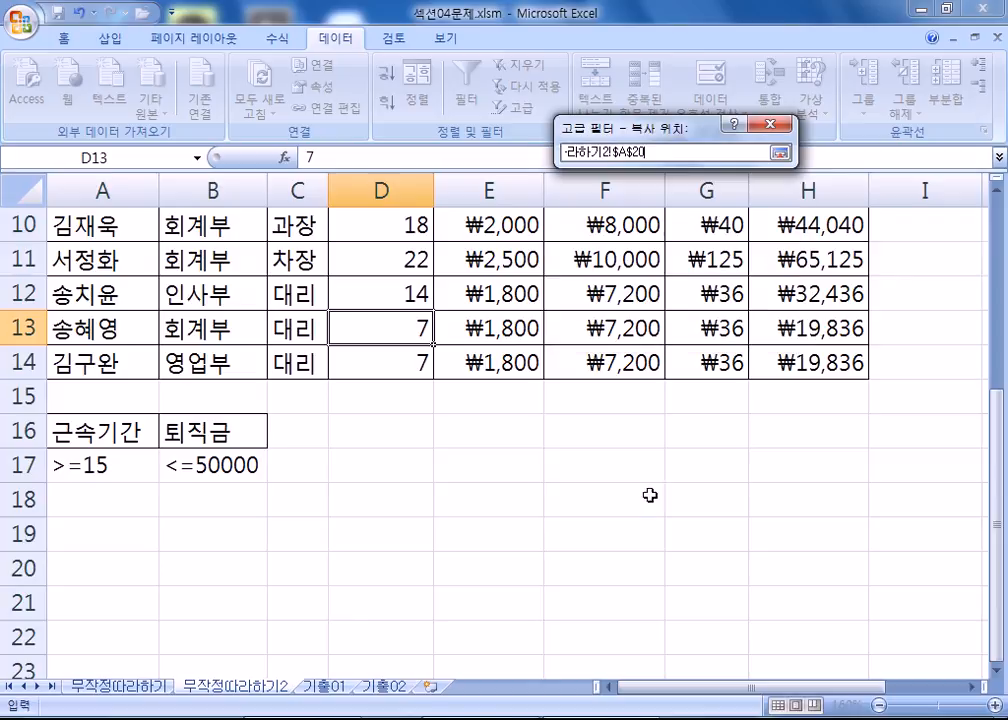
pyautogui.click(99, 569)
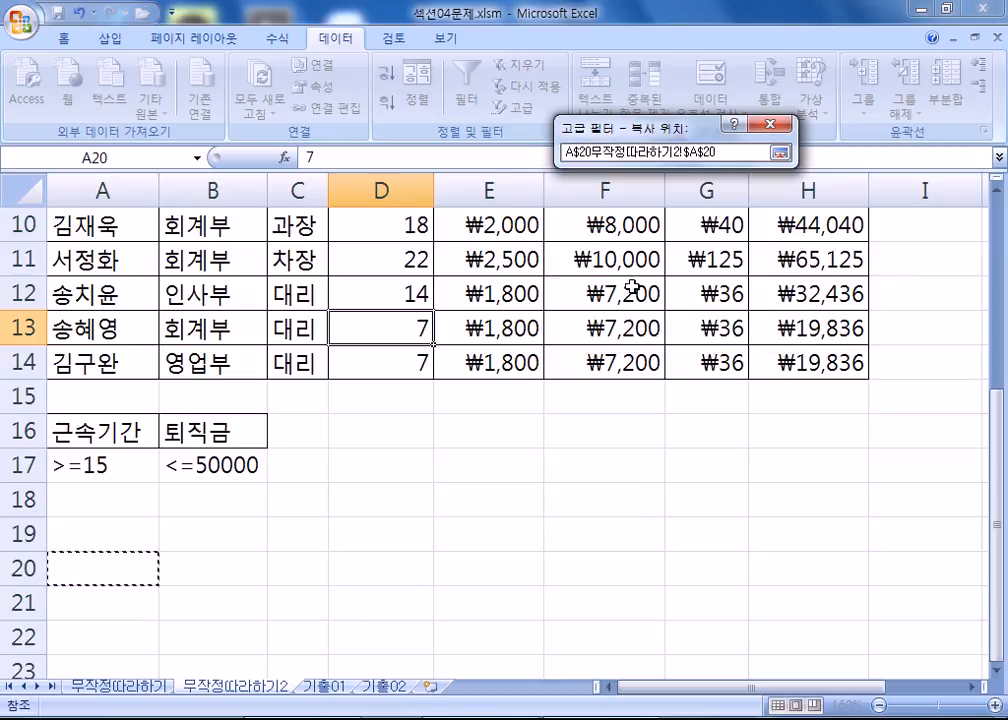
pyautogui.click(779, 153)
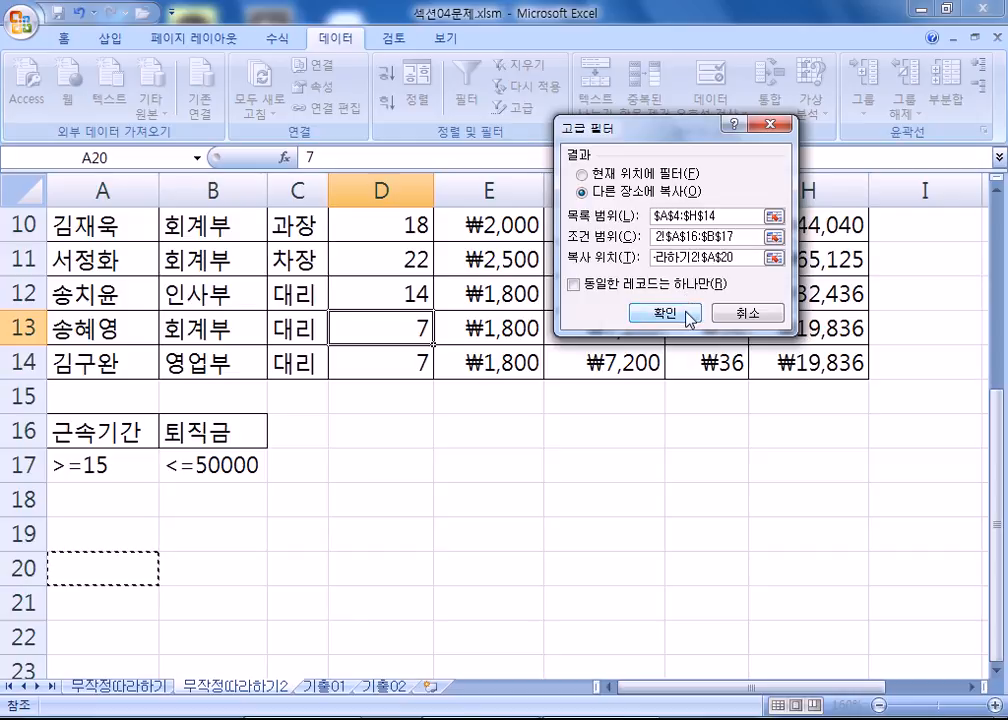
pyautogui.click(689, 317)
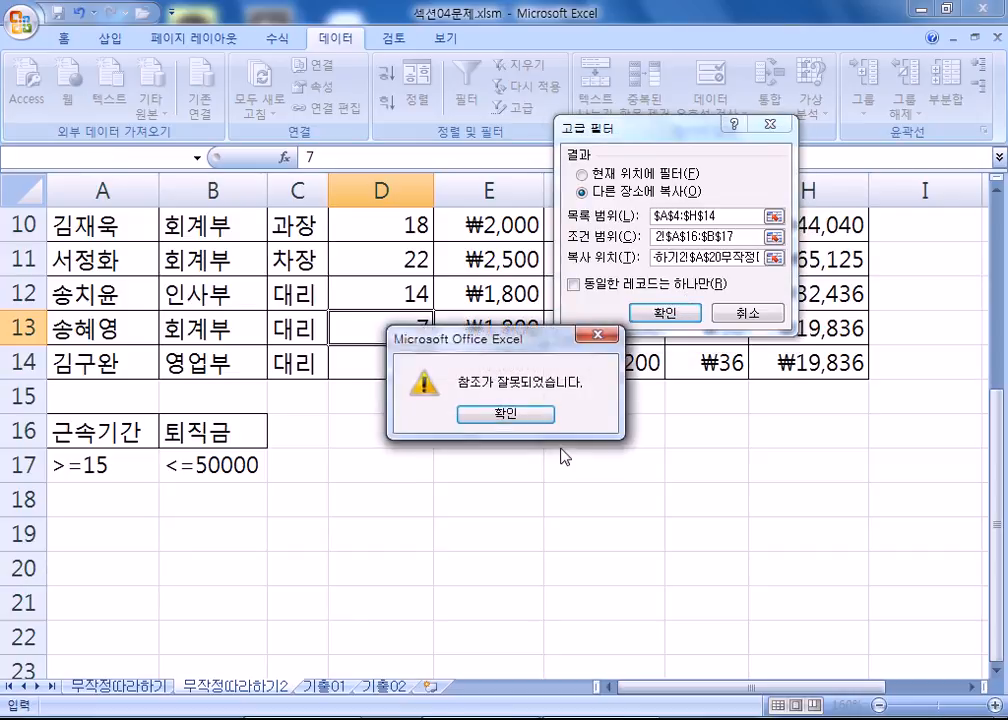
pyautogui.click(506, 416)
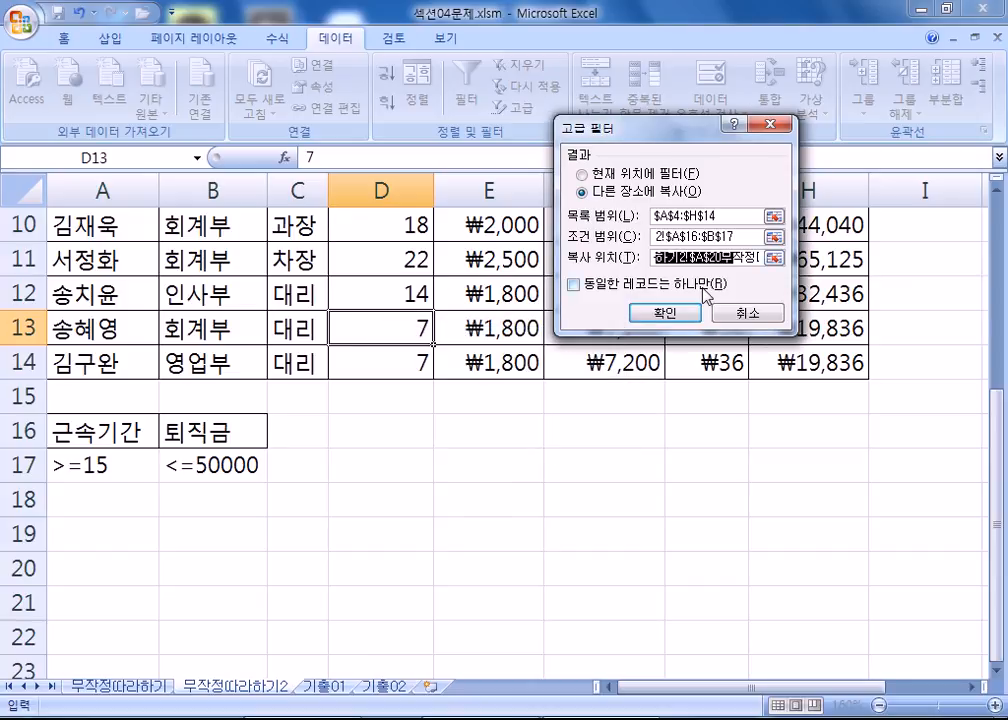
# Clear the copy destination, set it to cell A20 alone, and run the Advanced Filter
pyautogui.press('BackSpace')
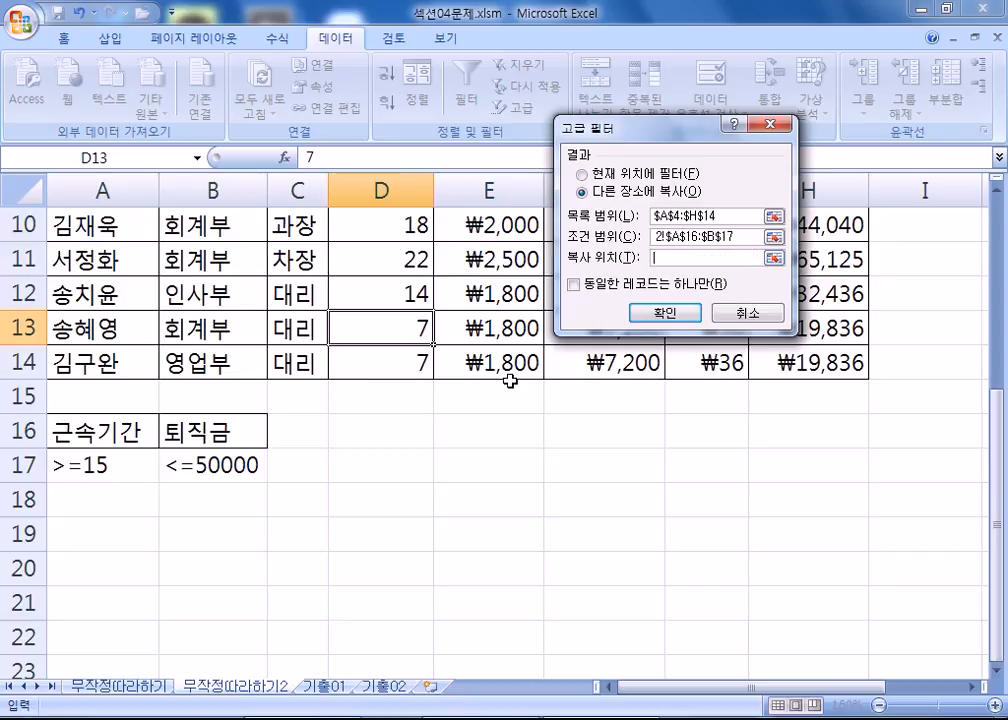
pyautogui.click(50, 572)
pyautogui.click(667, 316)
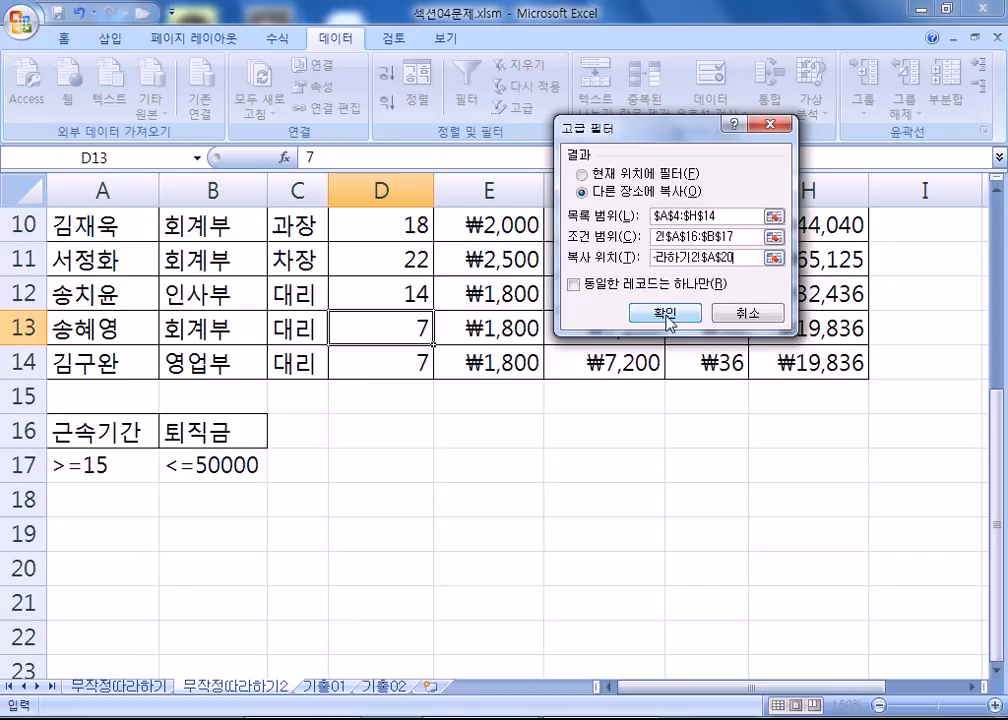
pyautogui.scroll(-2, 560, 400)
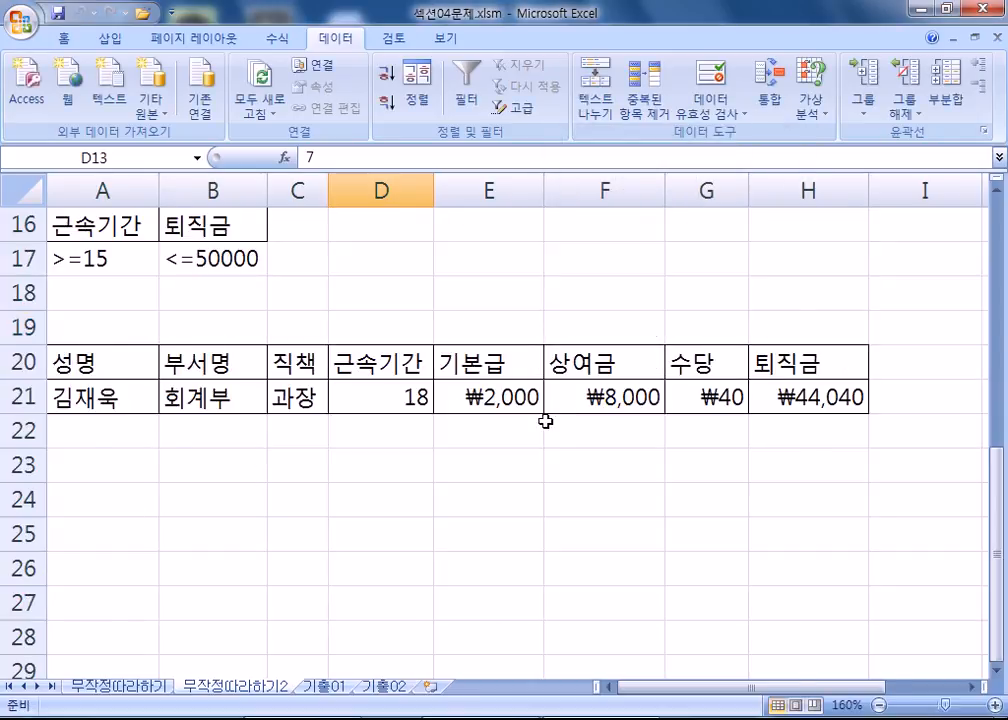
# Examine the Advanced Filter's list, criteria and copy-to ranges, including the option to copy elsewhere, without applying anything
pyautogui.scroll(-3, 545, 423)
pyautogui.click(500, 385)
pyautogui.click(516, 107)
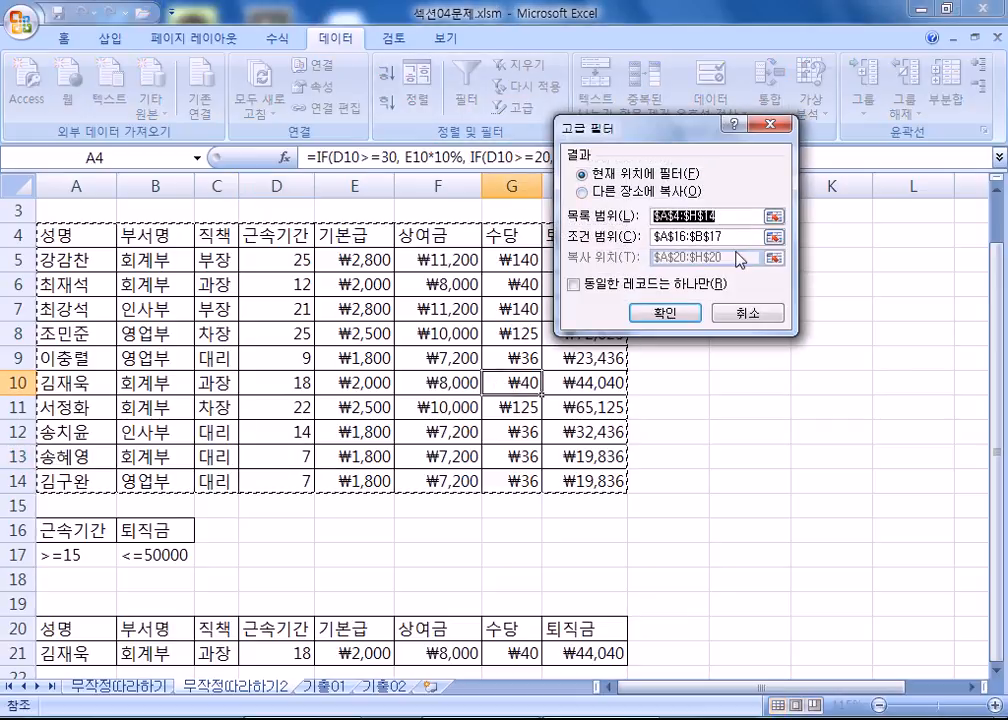
pyautogui.click(752, 311)
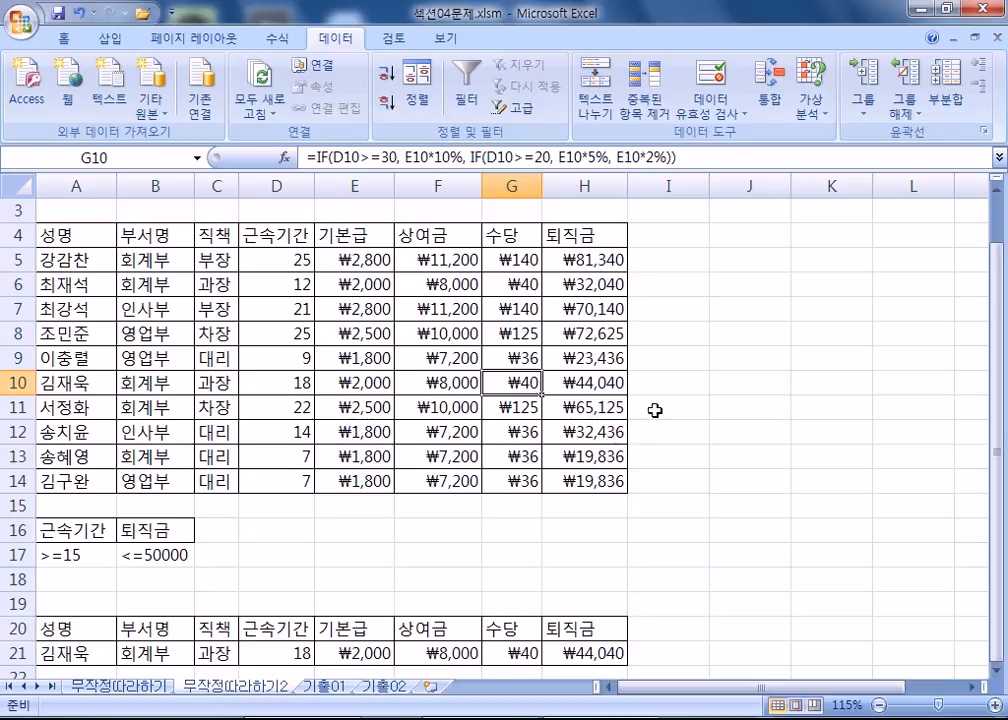
pyautogui.click(524, 107)
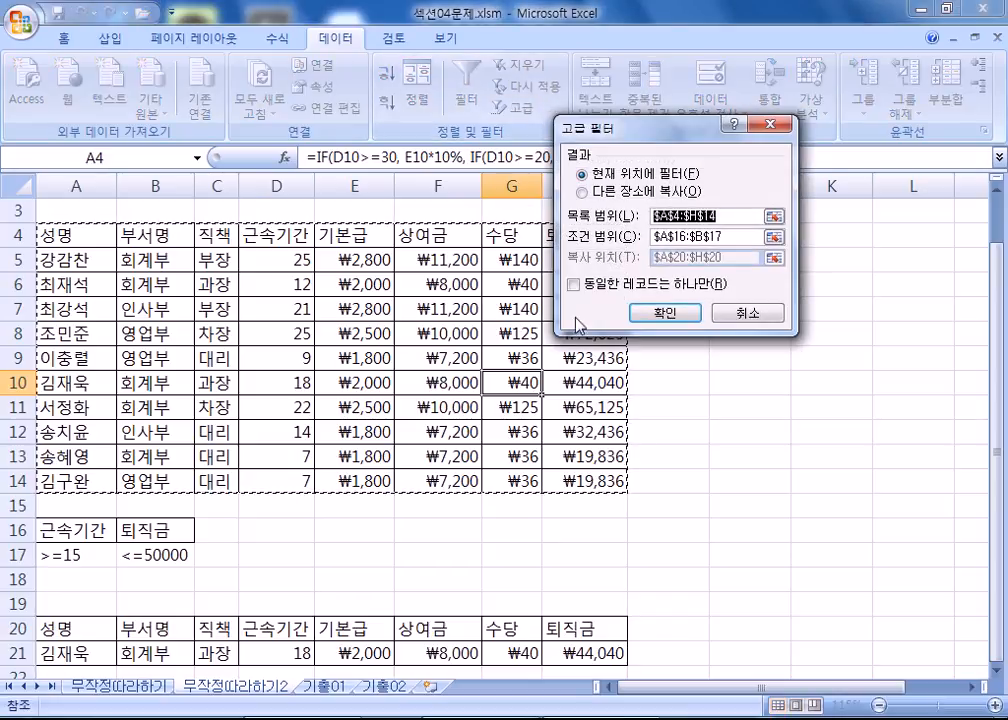
pyautogui.click(640, 193)
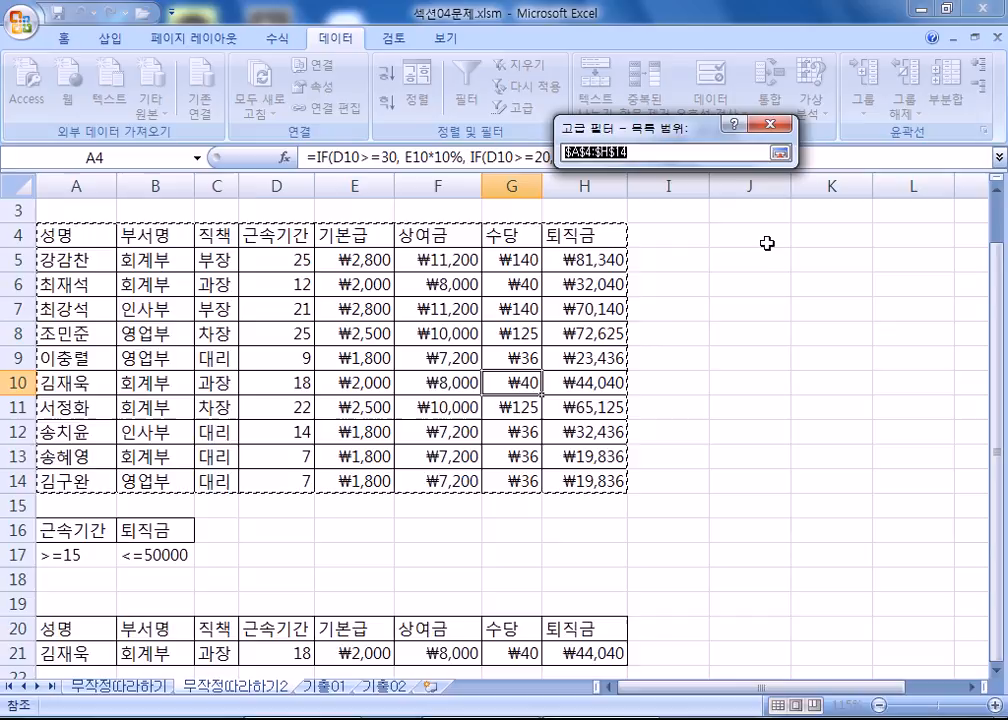
pyautogui.click(780, 152)
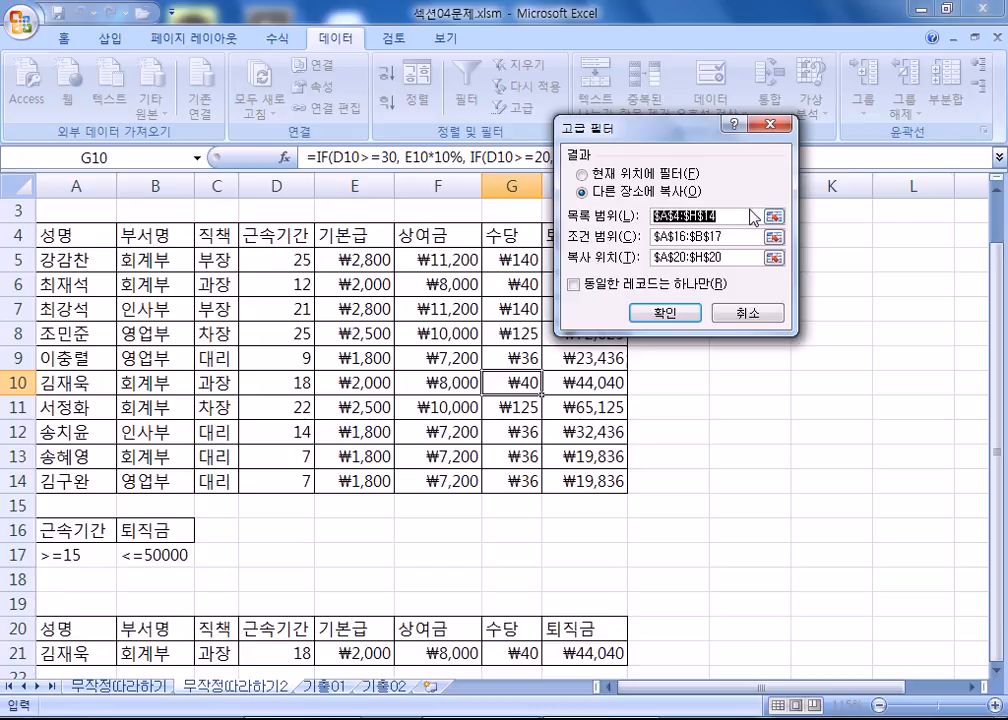
pyautogui.click(772, 125)
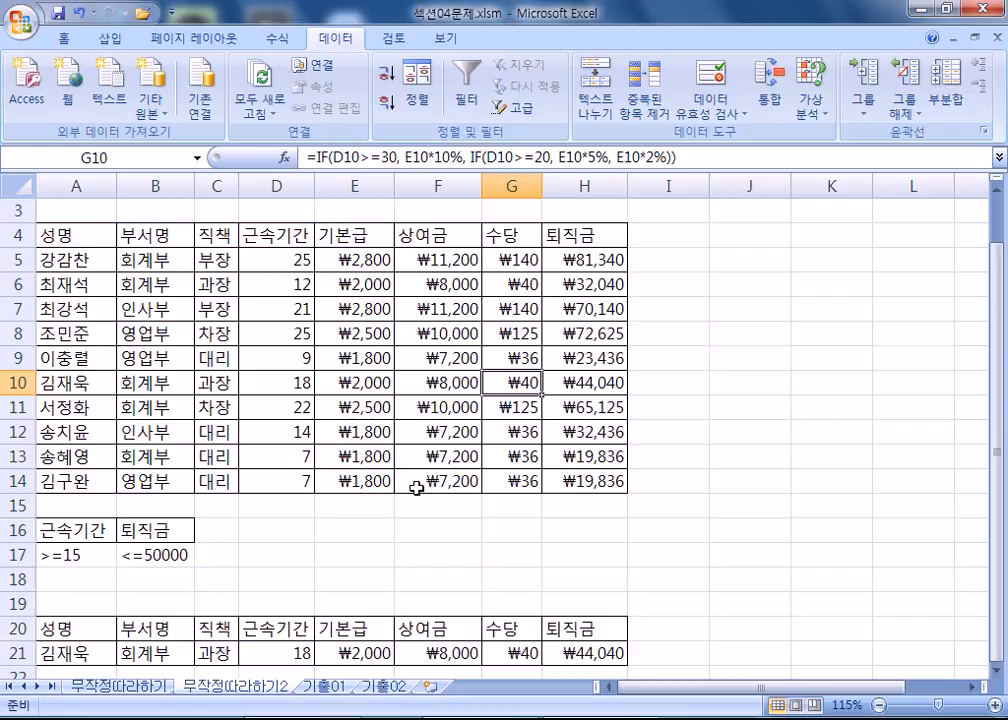
# Turn on AutoFilter for the table on sheet 무작정따라하기 and view the 근속기간 filter options
pyautogui.click(120, 686)
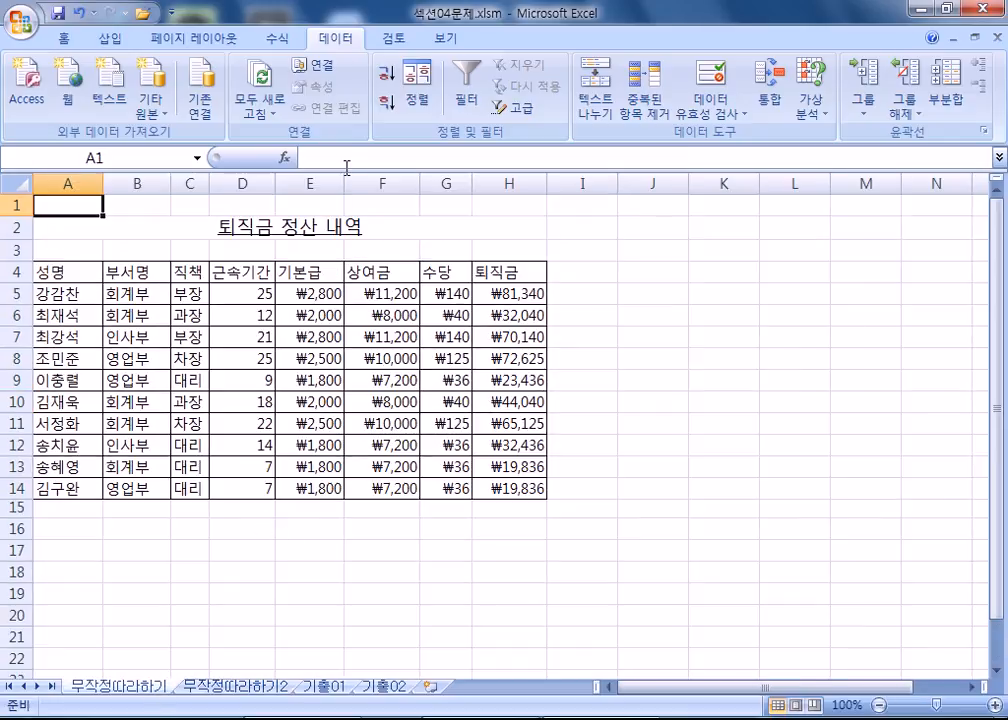
pyautogui.click(292, 338)
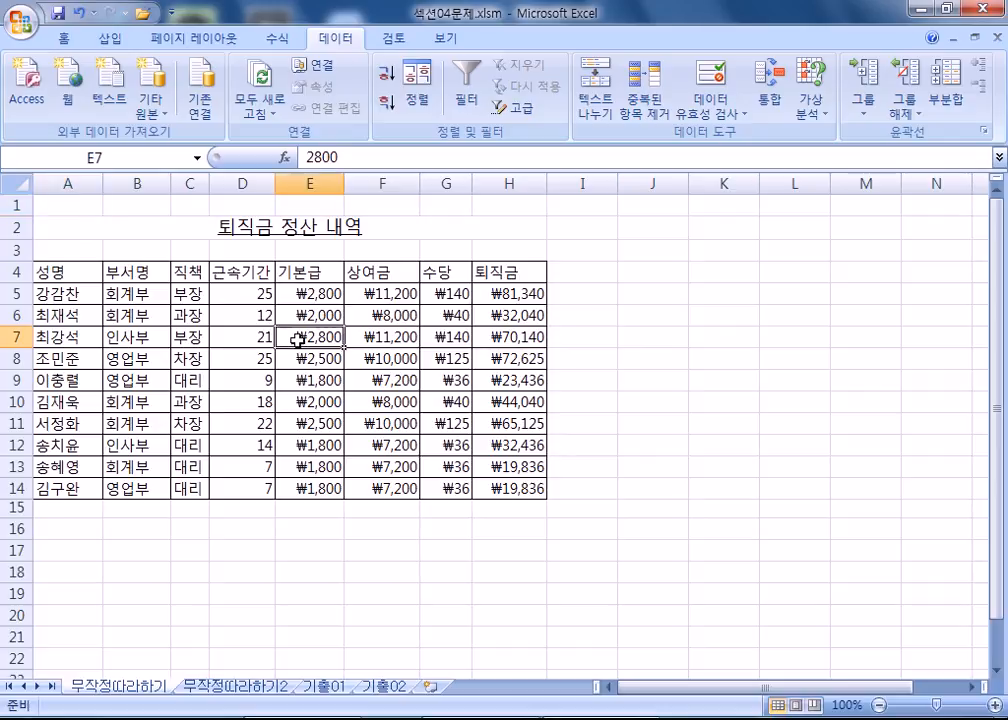
pyautogui.click(465, 85)
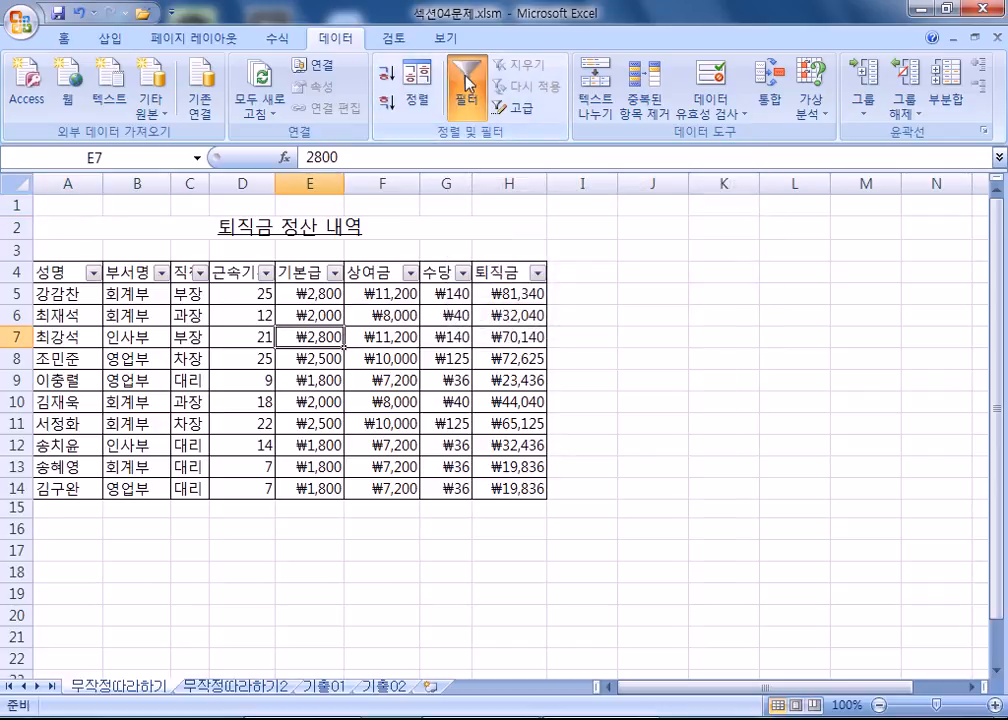
pyautogui.click(266, 272)
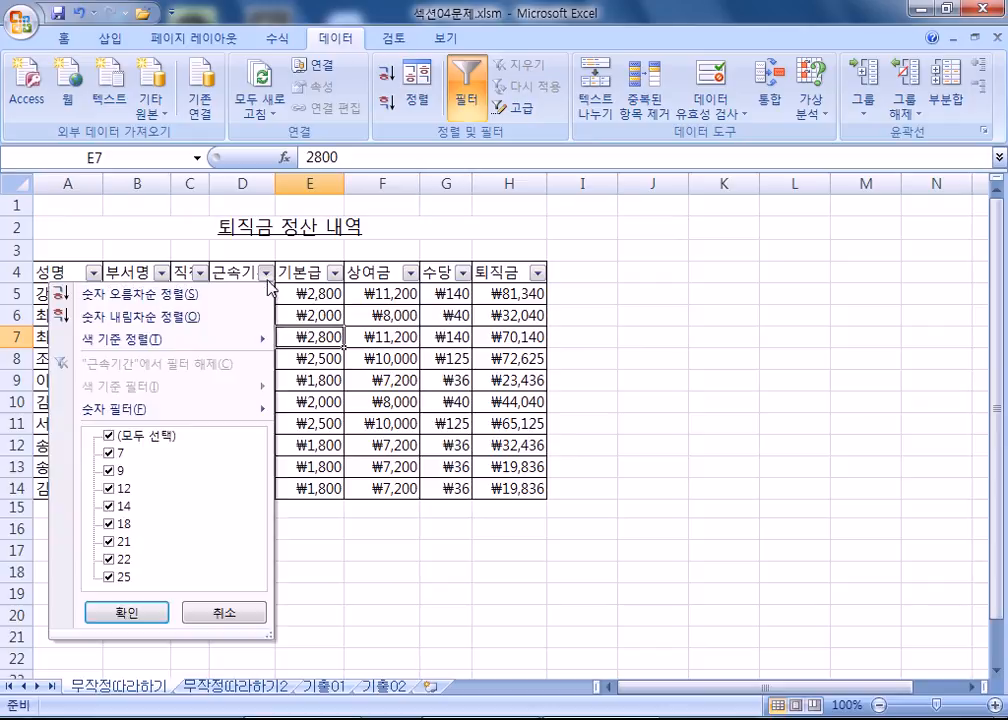
pyautogui.click(520, 283)
pyautogui.click(500, 336)
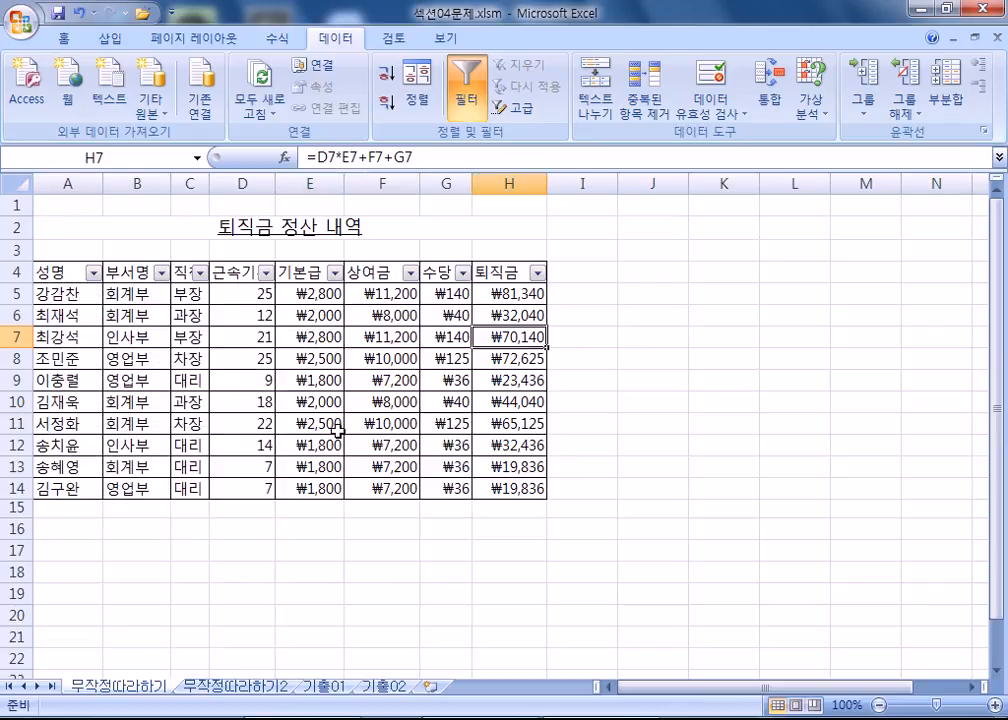
# Compare the Advanced Filter settings on sheets 무작정따라하기 and 무작정따라하기2, and review the criteria block A16:B17
pyautogui.click(515, 107)
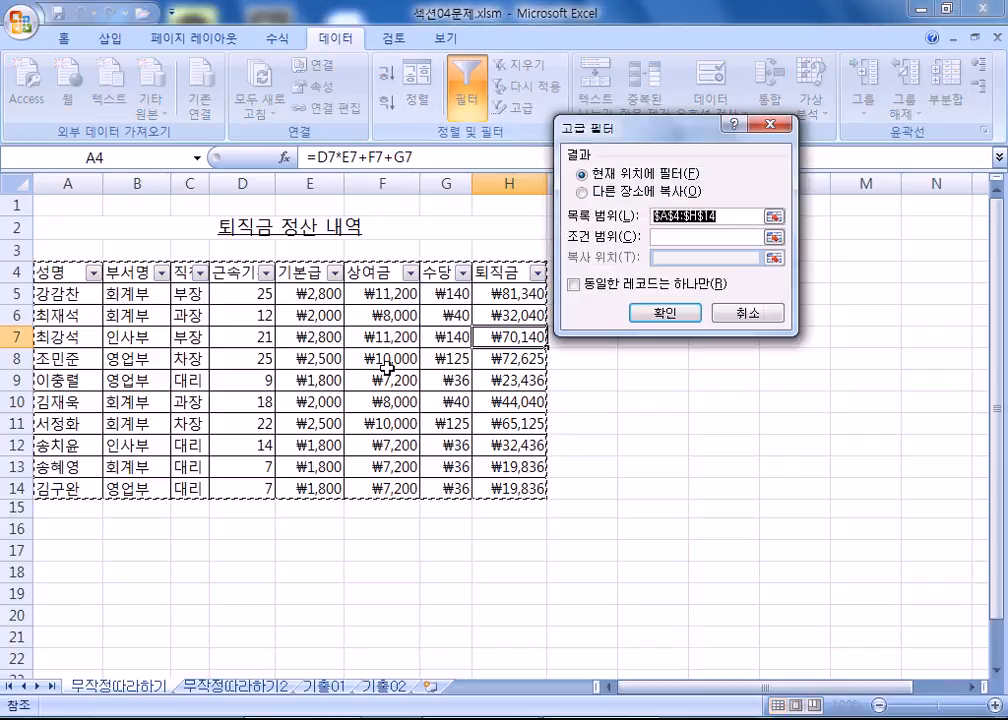
pyautogui.click(744, 313)
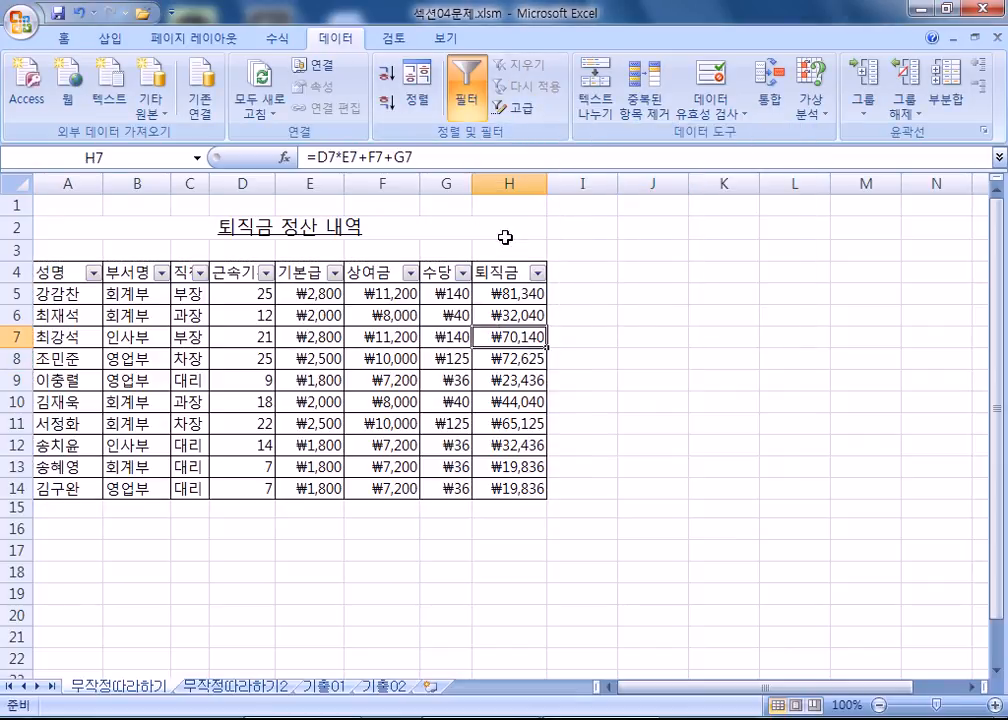
pyautogui.click(228, 687)
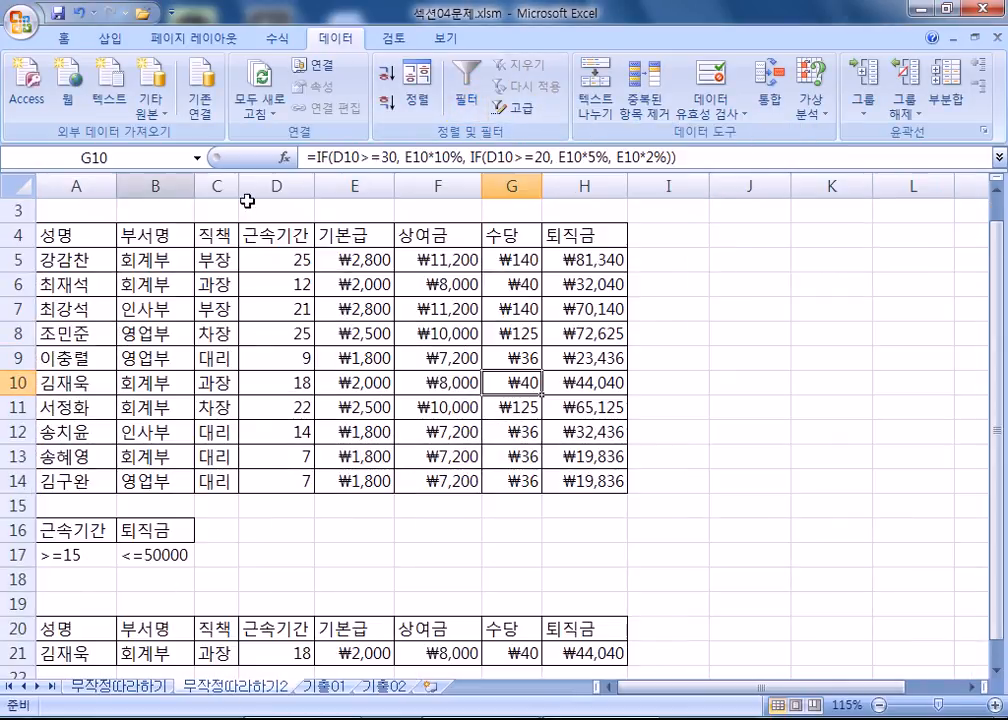
pyautogui.click(216, 236)
pyautogui.click(521, 108)
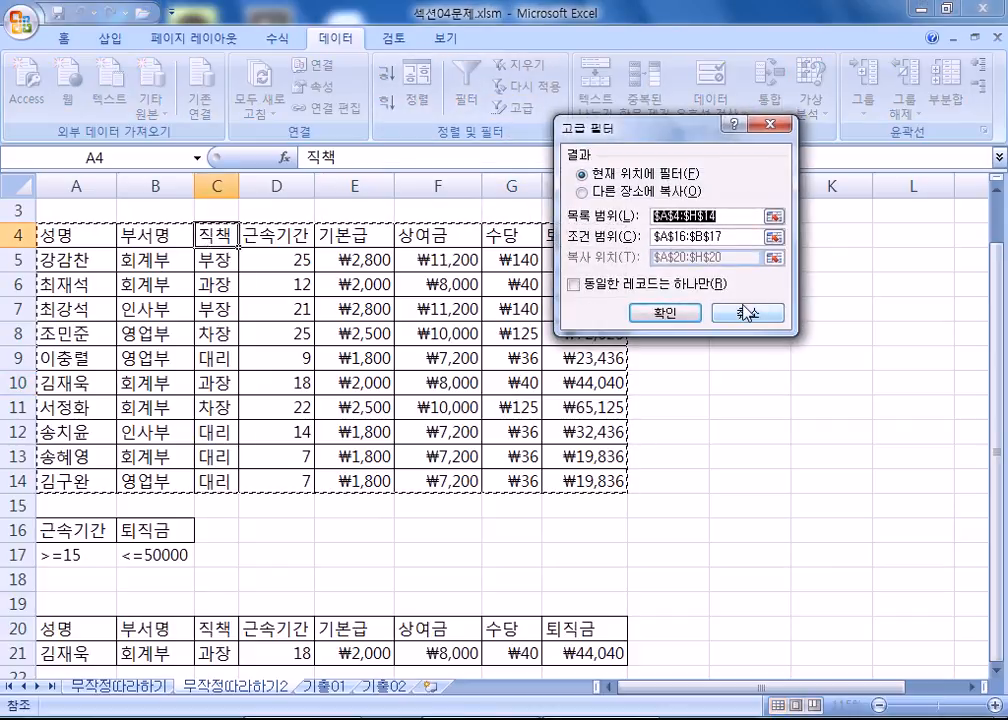
pyautogui.click(745, 313)
pyautogui.moveTo(97, 387); pyautogui.dragTo(158, 403)
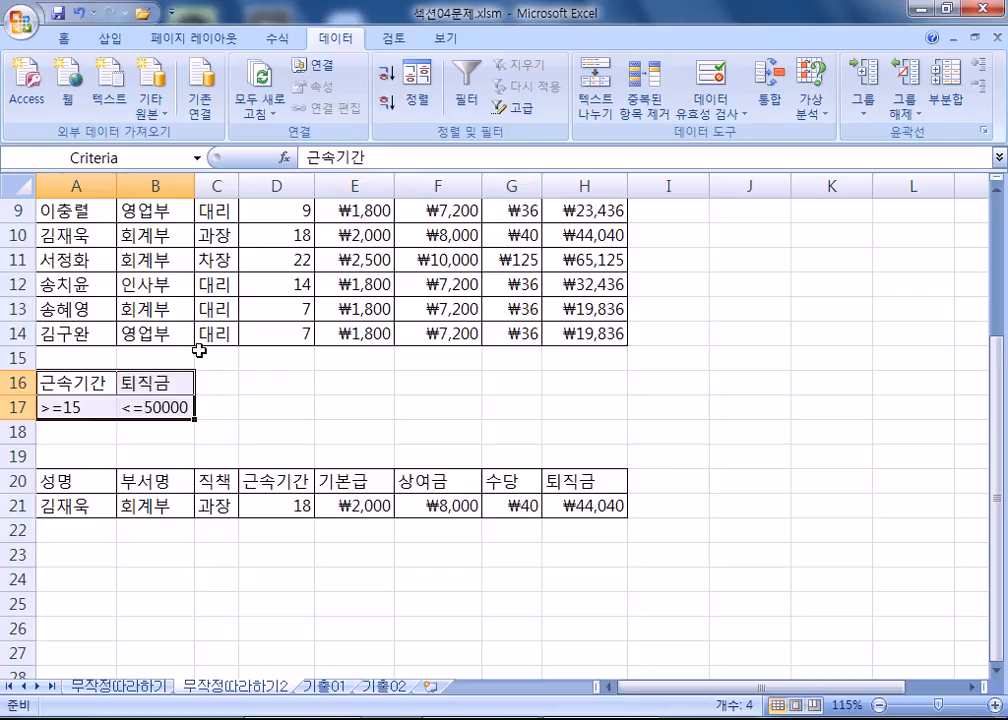
pyautogui.click(438, 284)
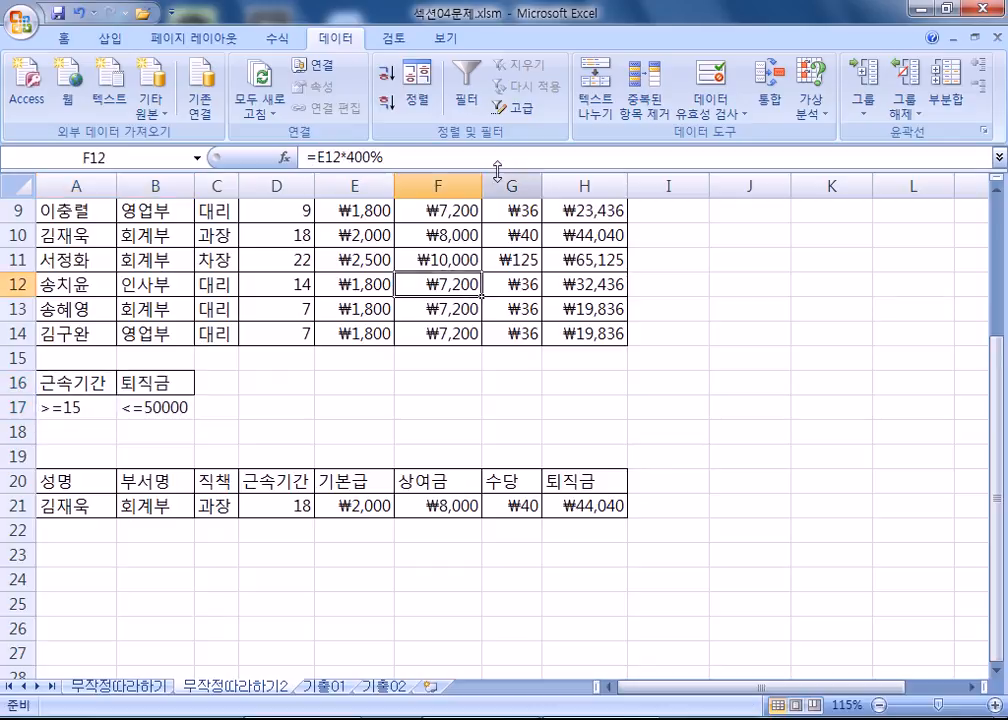
# Examine the list and criteria ranges of the Advanced Filter on sheet 무작정따라하기2 without applying it
pyautogui.click(496, 110)
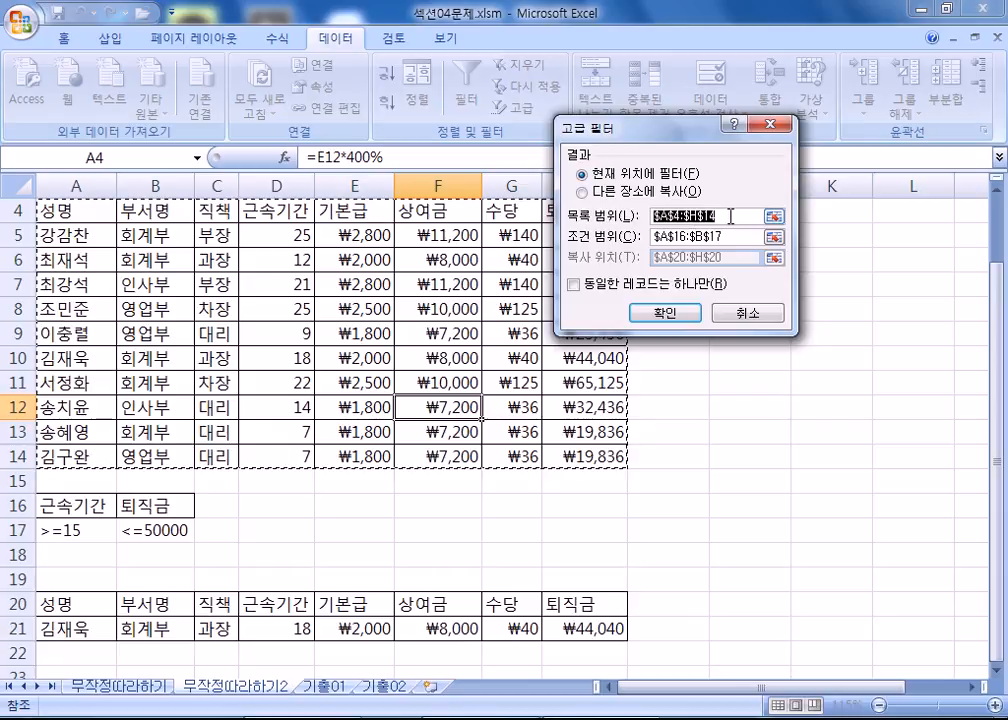
pyautogui.click(736, 237)
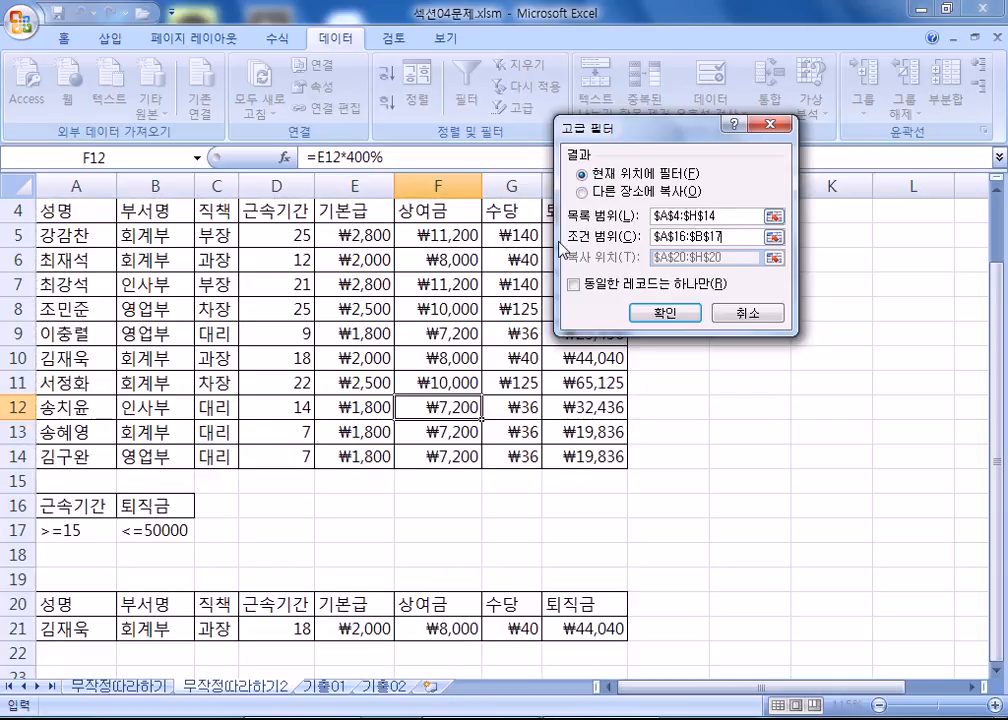
pyautogui.click(773, 242)
pyautogui.click(779, 153)
pyautogui.click(738, 316)
# Enter a sample criterion in empty cells E35:E36, with header 나이 and condition >=20
pyautogui.scroll(-9, 430, 482)
pyautogui.click(359, 312)
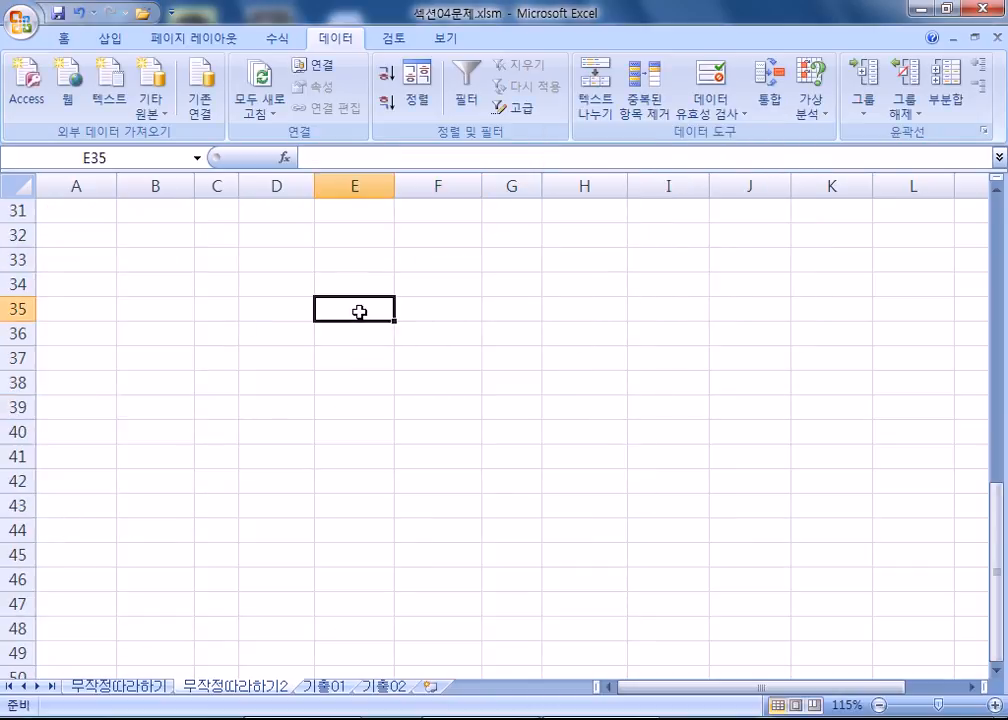
pyautogui.write('skdl')
pyautogui.press('BackSpace')
pyautogui.press('BackSpace')
pyautogui.press('BackSpace')
pyautogui.press('BackSpace')
pyautogui.press('Hangul')
pyautogui.write('ㄴㅁ')
pyautogui.press('BackSpace')
pyautogui.write('ㅏㅇㅣ')
pyautogui.press('Return')
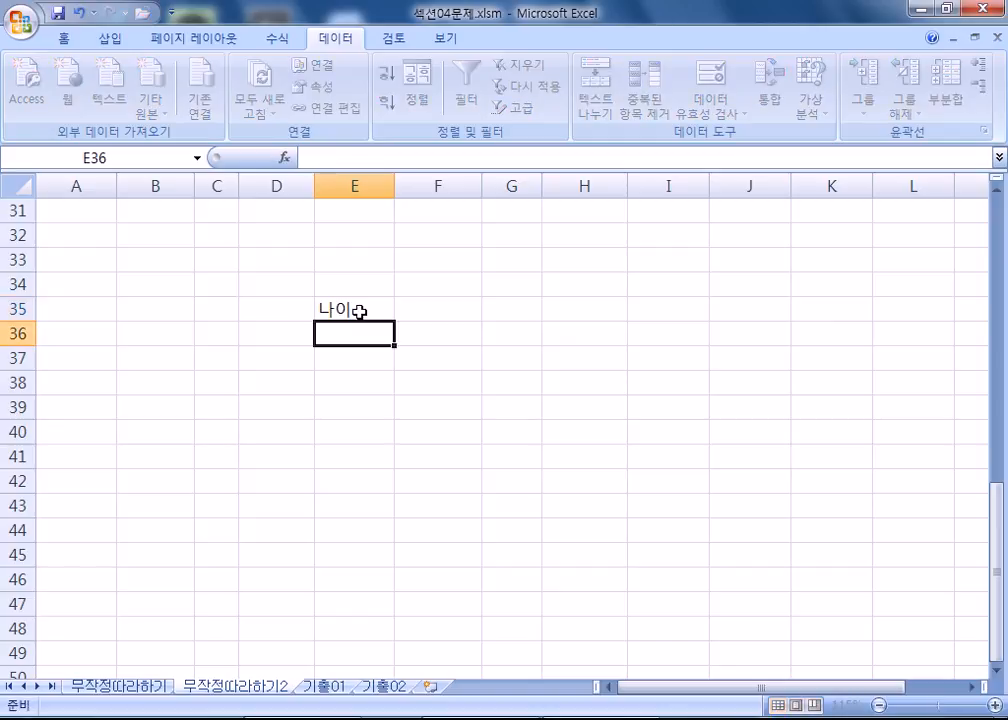
pyautogui.write('<')
pyautogui.press('BackSpace')
pyautogui.write('>-=')
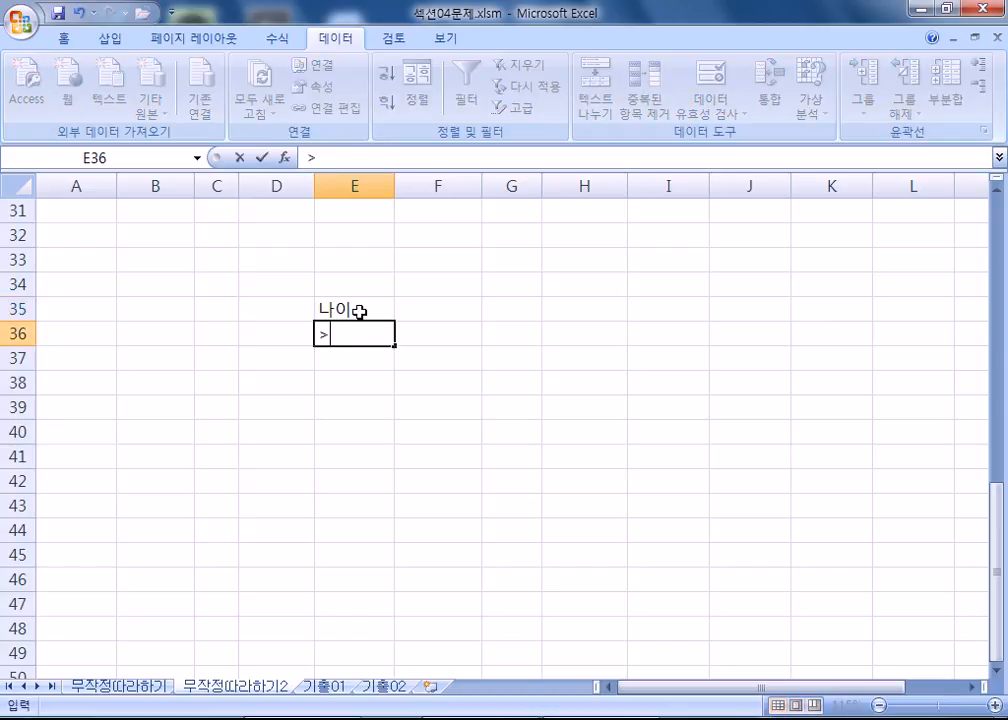
pyautogui.press('BackSpace')
pyautogui.press('BackSpace')
pyautogui.write('0')
pyautogui.press('BackSpace')
pyautogui.write('=20')
pyautogui.press('Tab')
pyautogui.press('Up')
pyautogui.moveTo(345, 310); pyautogui.dragTo(378, 326)
# Add a 급여 criterion in F35:F36 with the condition >=800000, and select the block E35:F36
pyautogui.click(428, 308)
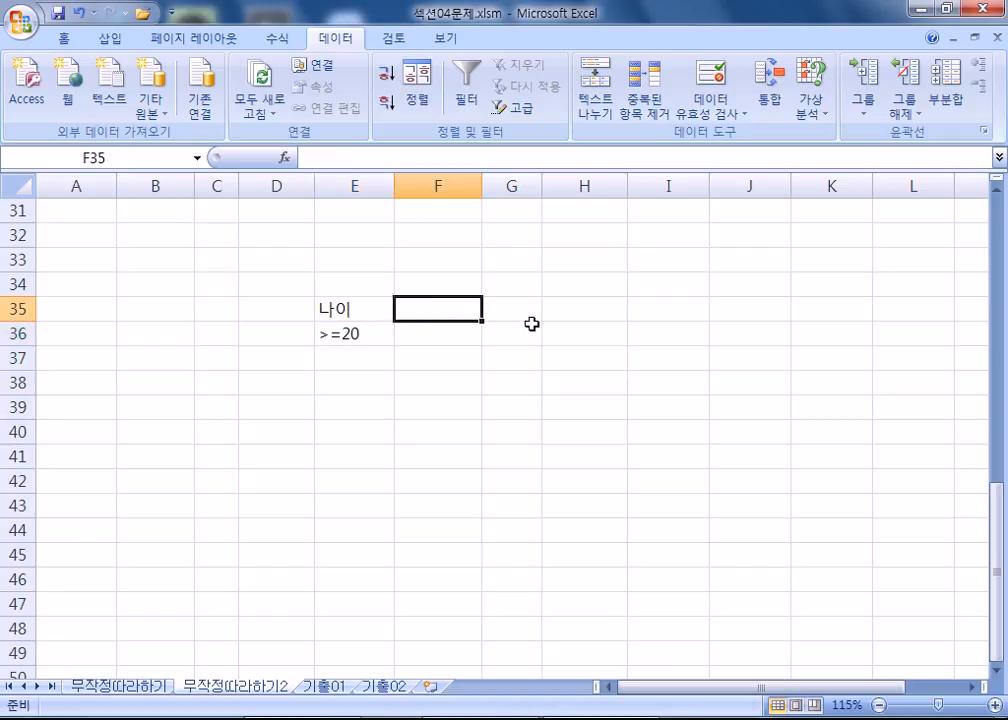
pyautogui.write('급여')
pyautogui.press('Return')
pyautogui.write('>=8000')
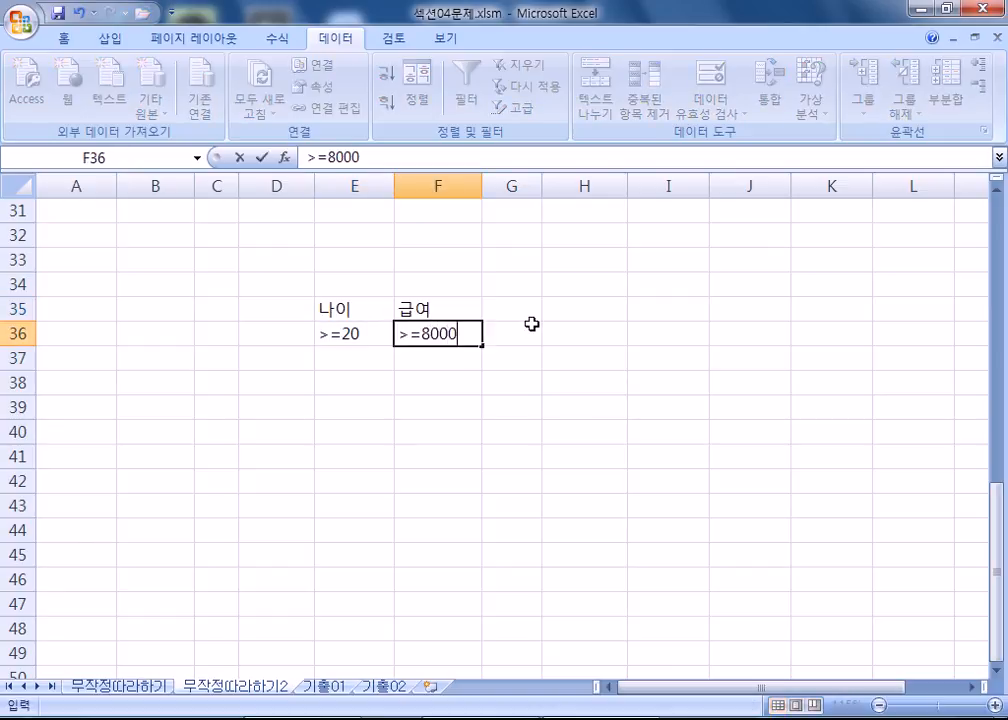
pyautogui.write('00')
pyautogui.press('Return')
pyautogui.moveTo(376, 306); pyautogui.dragTo(450, 330)
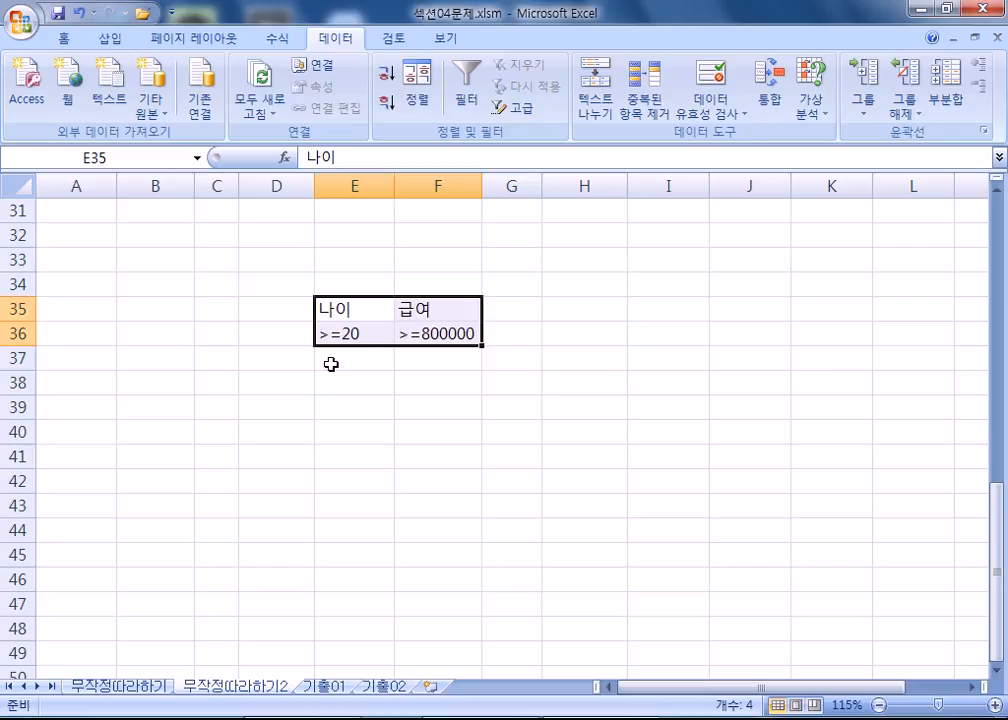
# Add a 지역 criterion with the value 서울 in G35:G36 and select the block E35:G36
pyautogui.click(503, 307)
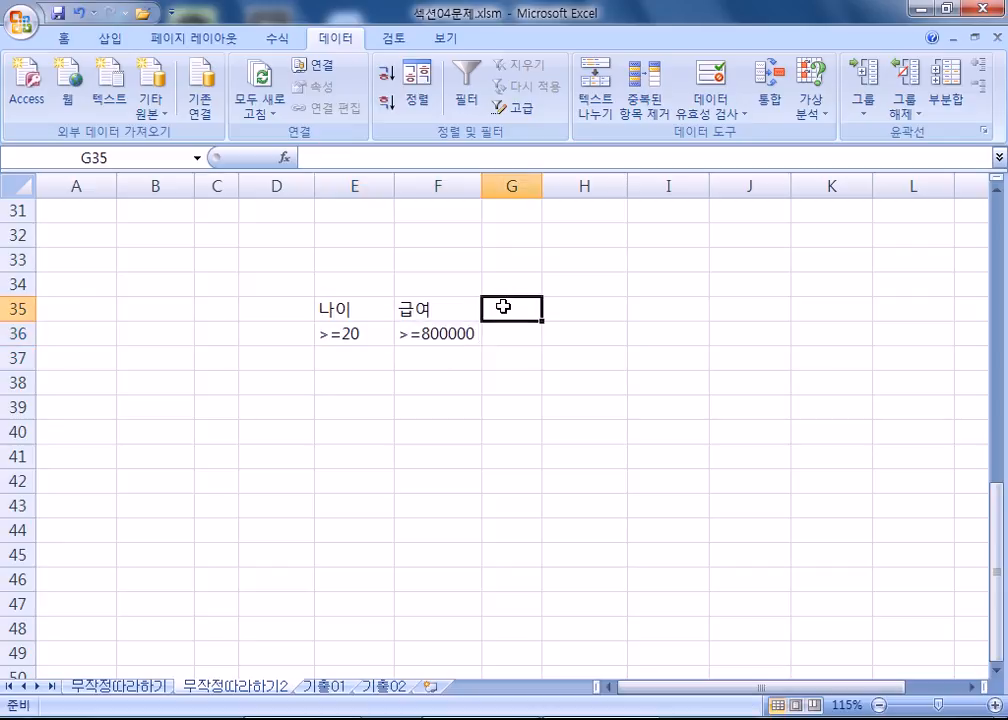
pyautogui.write('지역')
pyautogui.press('Return')
pyautogui.write('서울')
pyautogui.press('Return')
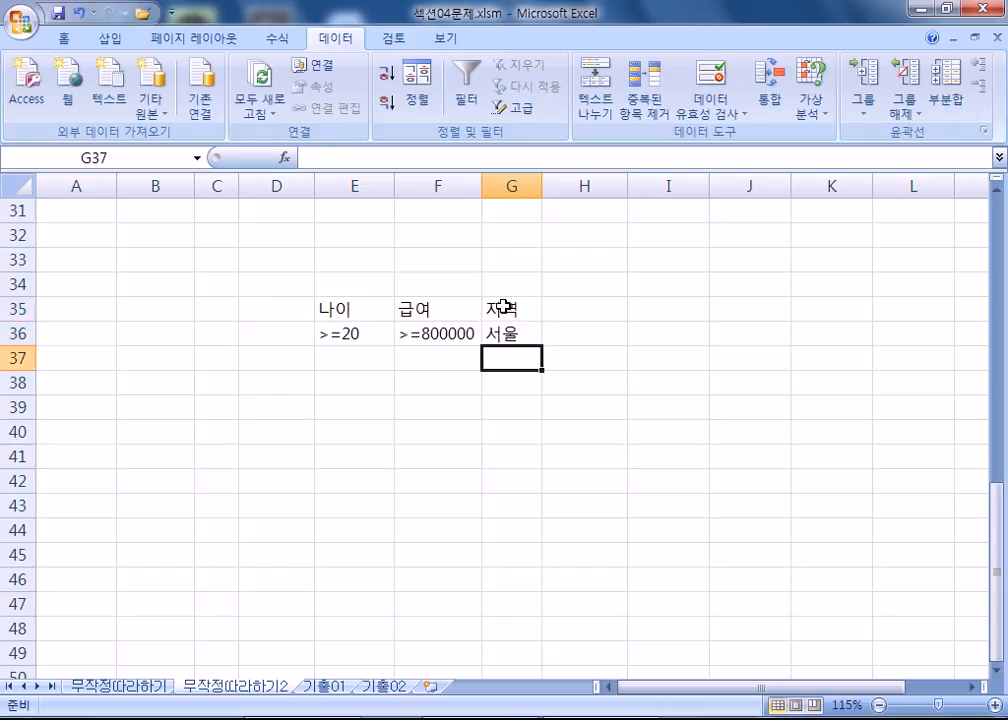
pyautogui.moveTo(336, 302); pyautogui.dragTo(502, 334)
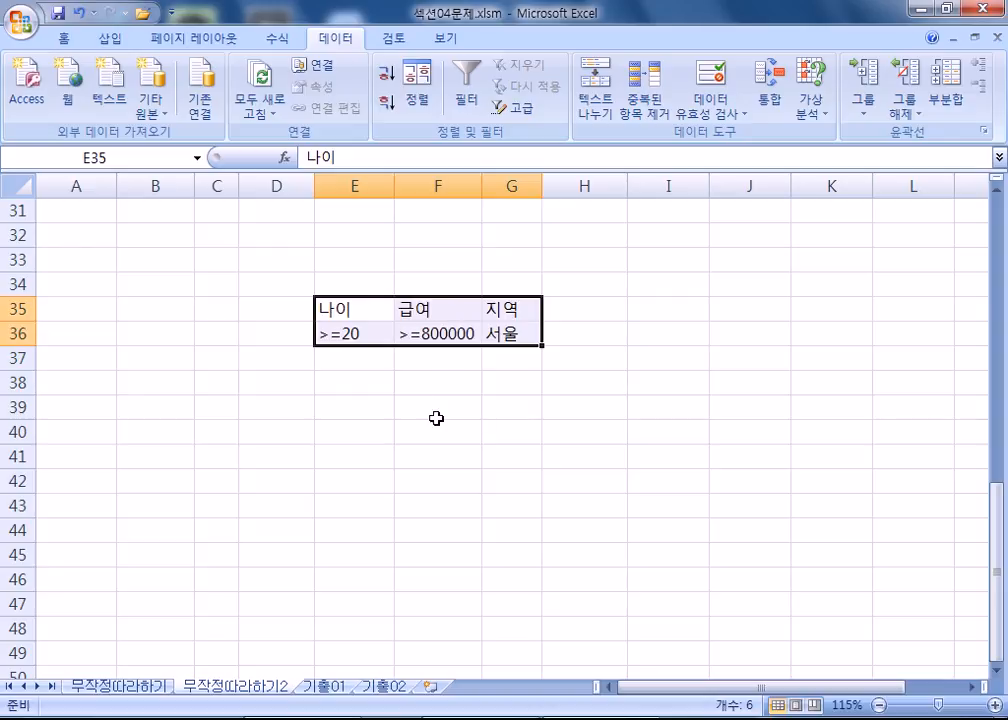
# Move the >=800000 condition down to F37 as an OR condition and select E35:G37, zoomed to 160%
pyautogui.click(441, 336)
pyautogui.moveTo(438, 350); pyautogui.dragTo(439, 362)
pyautogui.click(506, 338)
pyautogui.moveTo(361, 319); pyautogui.dragTo(512, 360)
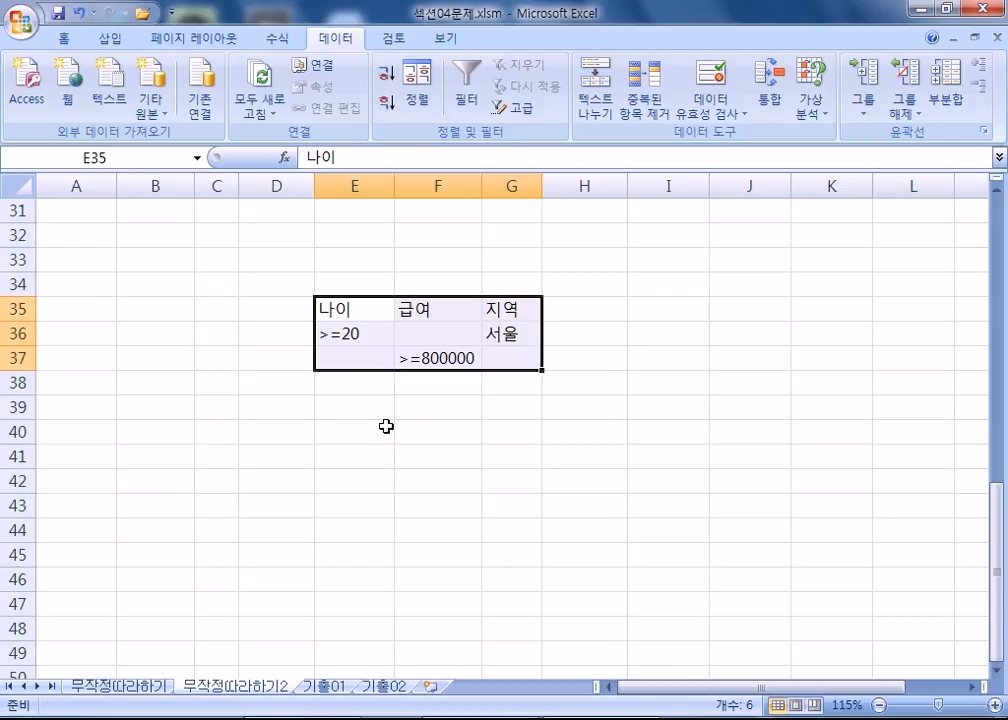
pyautogui.scroll(3, 387, 425)
pyautogui.scroll(-2, 567, 457)
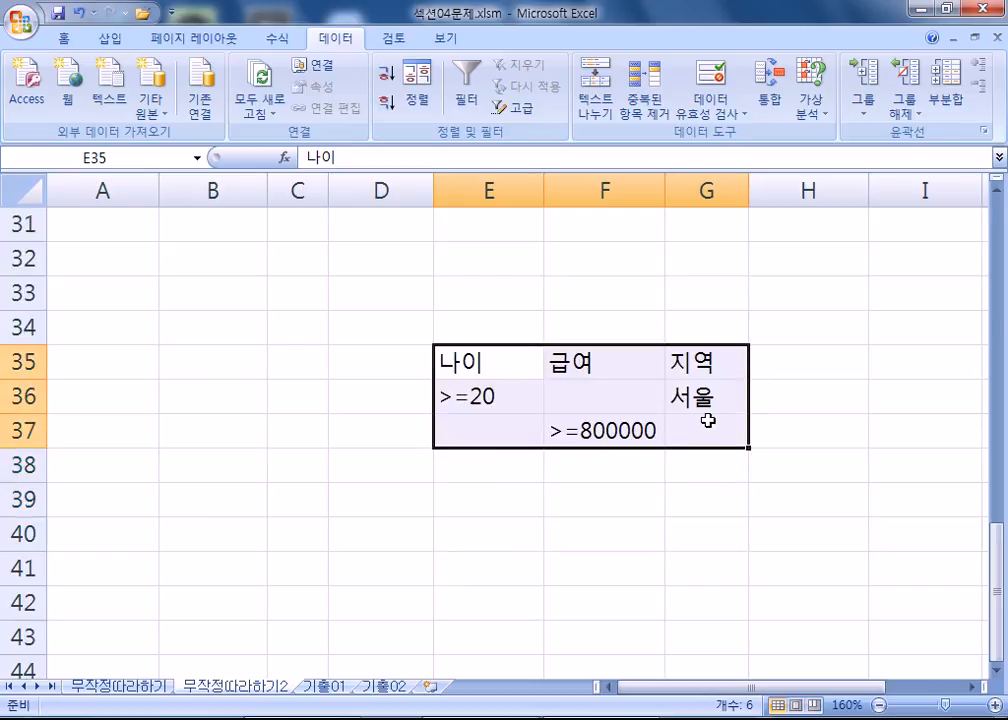
# Move the >=800000 condition up to F36 and the >=20 condition down to E37
pyautogui.click(608, 420)
pyautogui.moveTo(608, 420); pyautogui.dragTo(510, 424)
pyautogui.click(506, 400)
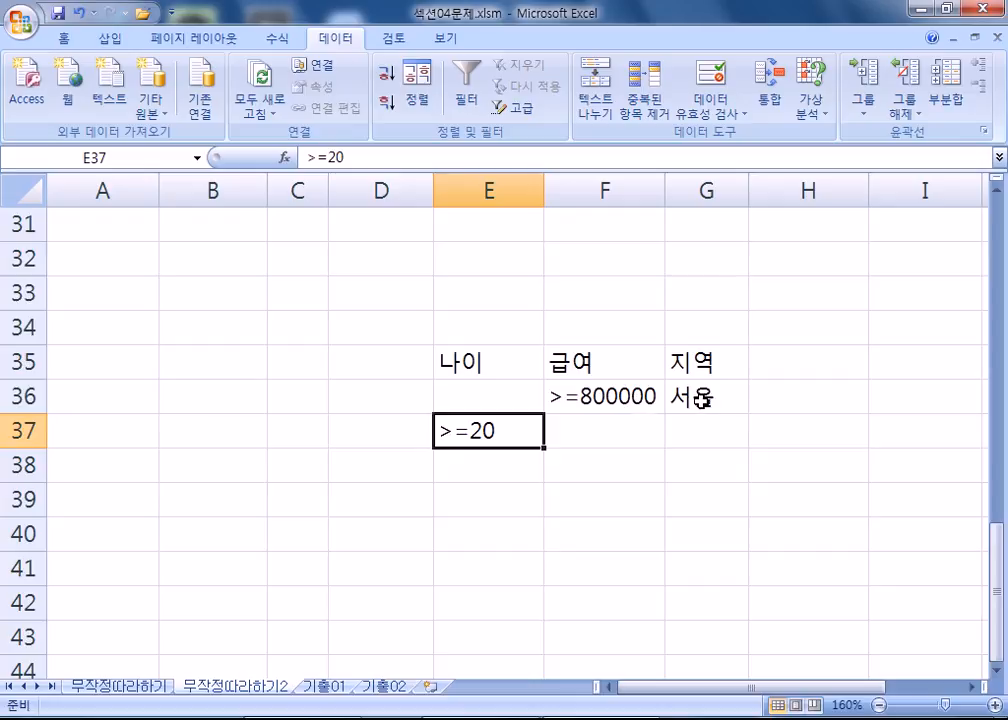
# Move the >=20 condition back to E36 and the >=800000 condition down to F37
pyautogui.moveTo(531, 412)
pyautogui.mouseDown()
pyautogui.moveTo(518, 421)
pyautogui.moveTo(520, 397)
pyautogui.mouseUp()
pyautogui.click(578, 397)
pyautogui.moveTo(580, 416); pyautogui.dragTo(582, 440)
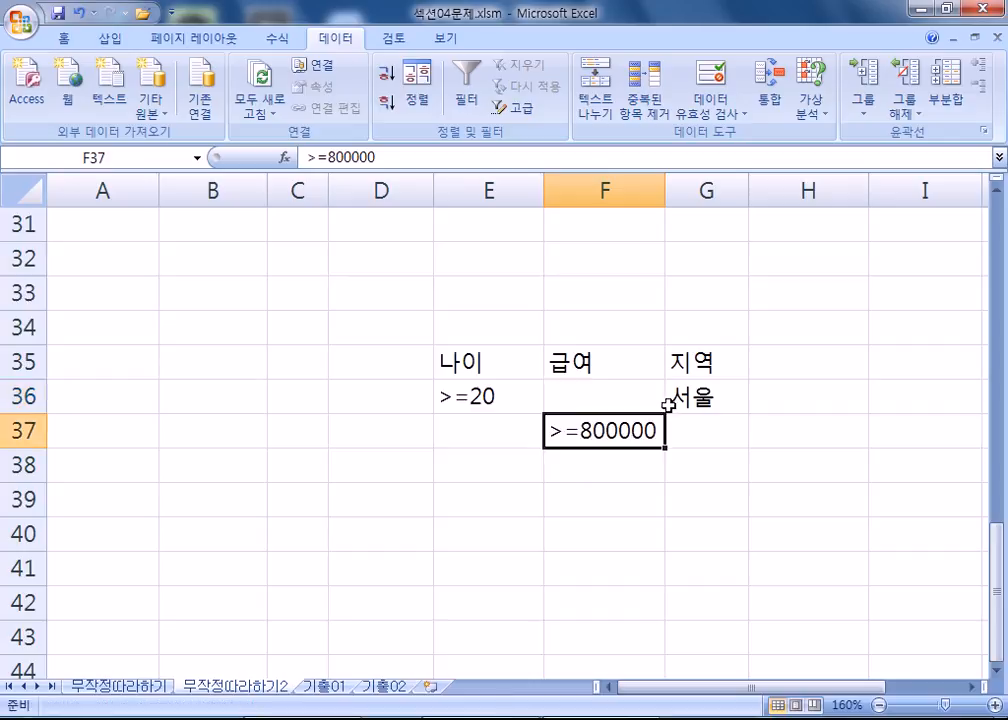
# Move 서울 down to G38 so all three conditions sit on separate rows, and select E35:G38
pyautogui.click(683, 405)
pyautogui.click(681, 418)
pyautogui.click(679, 410)
pyautogui.moveTo(681, 412); pyautogui.dragTo(684, 470)
pyautogui.moveTo(466, 375); pyautogui.dragTo(704, 488)
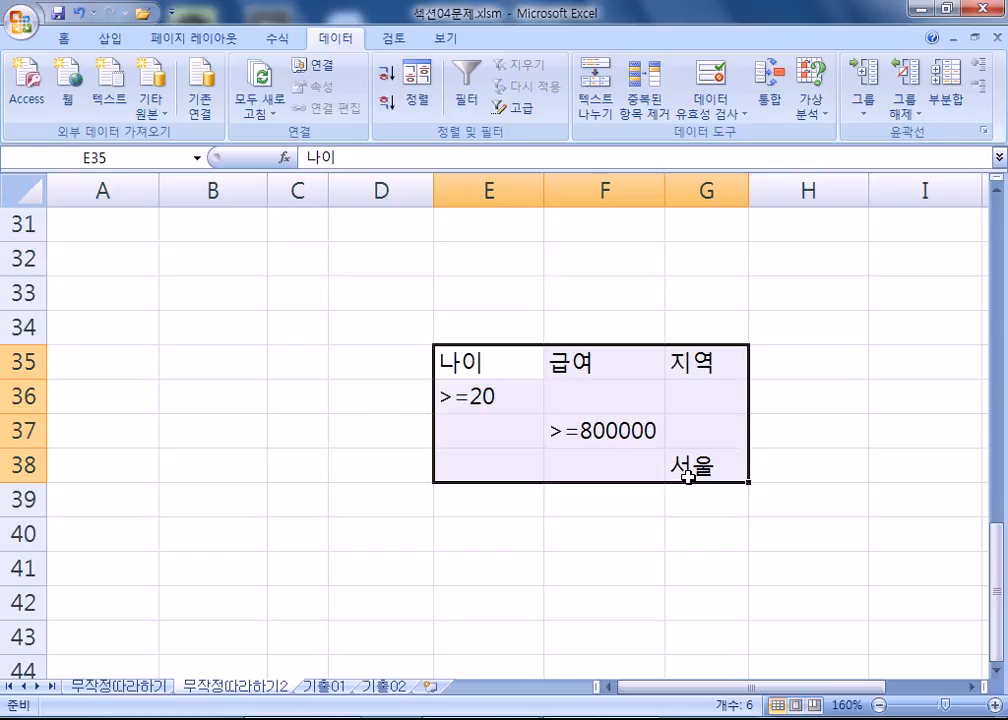
pyautogui.moveTo(513, 373); pyautogui.dragTo(697, 488)
# Add a second 지역 header in H35 with 부산 in H36, and select both 지역 columns
pyautogui.click(781, 353)
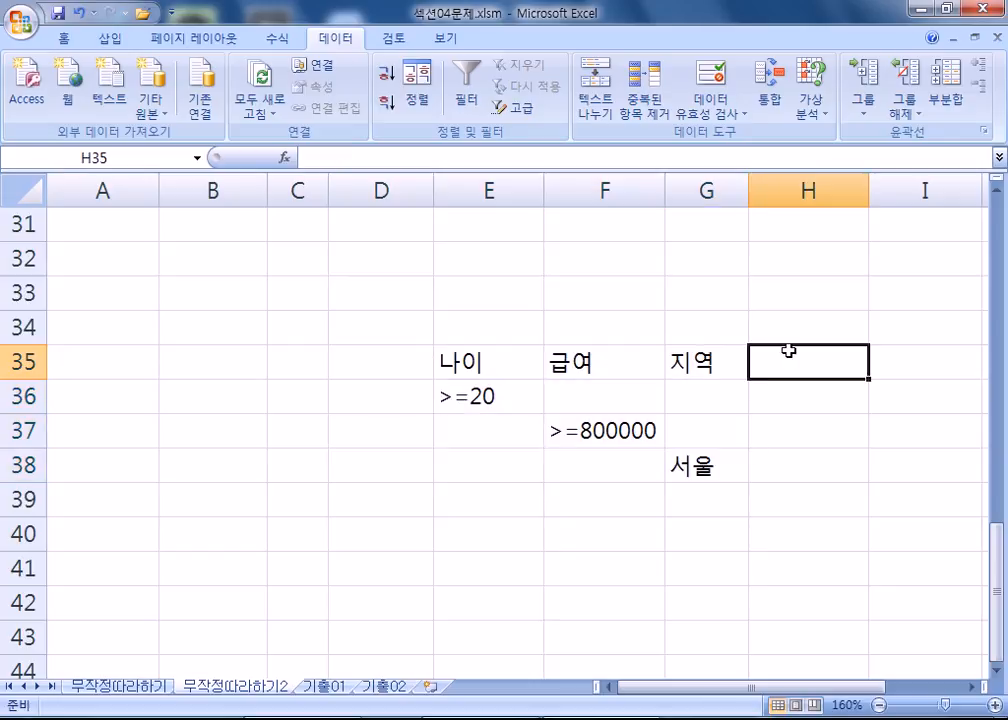
pyautogui.write('지역')
pyautogui.press('Return')
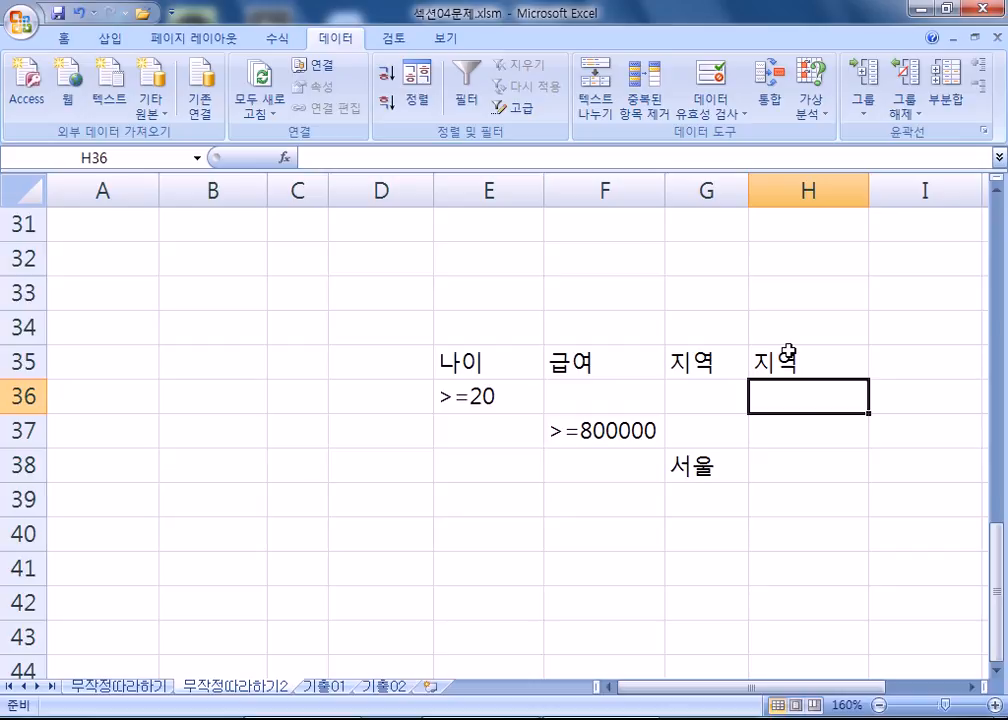
pyautogui.write('부산')
pyautogui.press('Return')
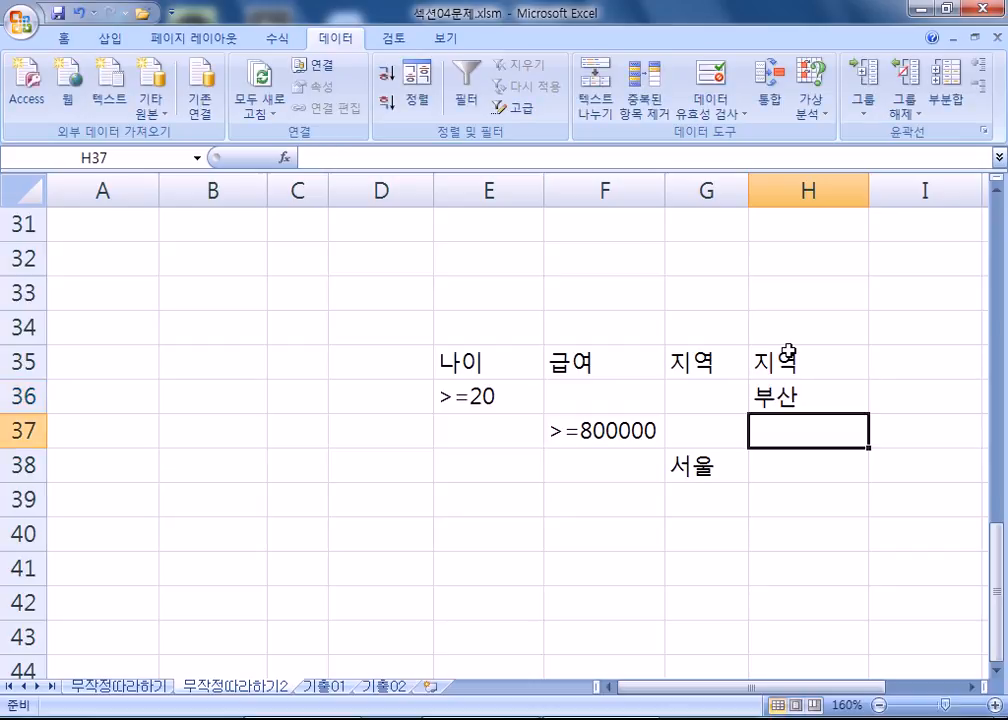
pyautogui.moveTo(700, 355); pyautogui.dragTo(783, 470)
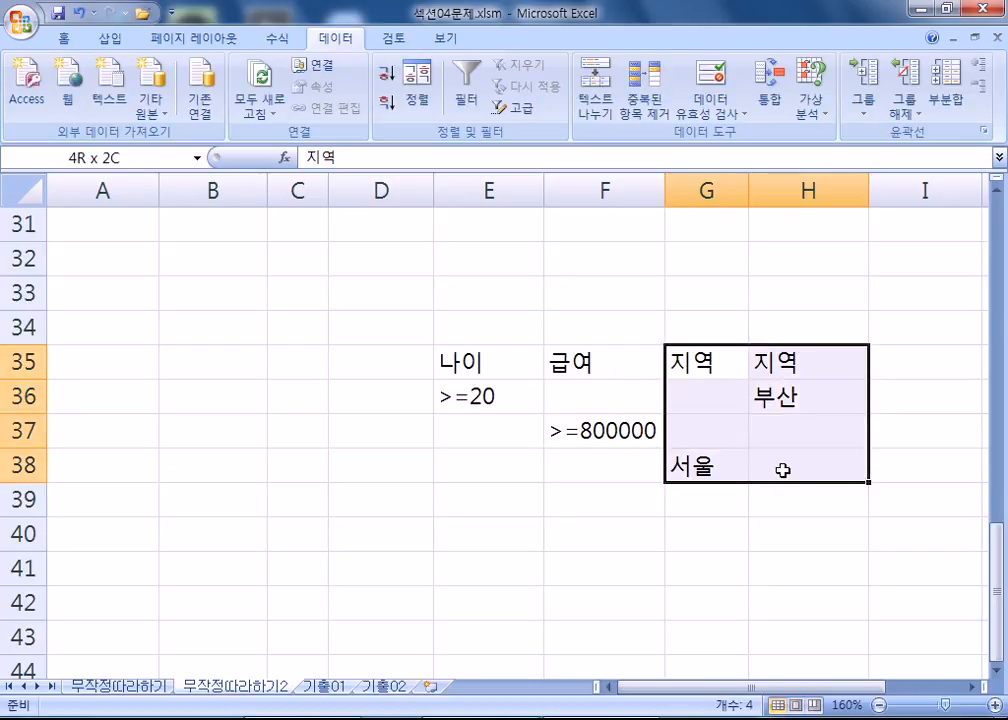
# Move 서울 up to G37 and compare the 나이/급여 criteria with the two 지역 columns
pyautogui.click(702, 466)
pyautogui.moveTo(704, 448); pyautogui.dragTo(706, 428)
pyautogui.moveTo(700, 362); pyautogui.dragTo(815, 438)
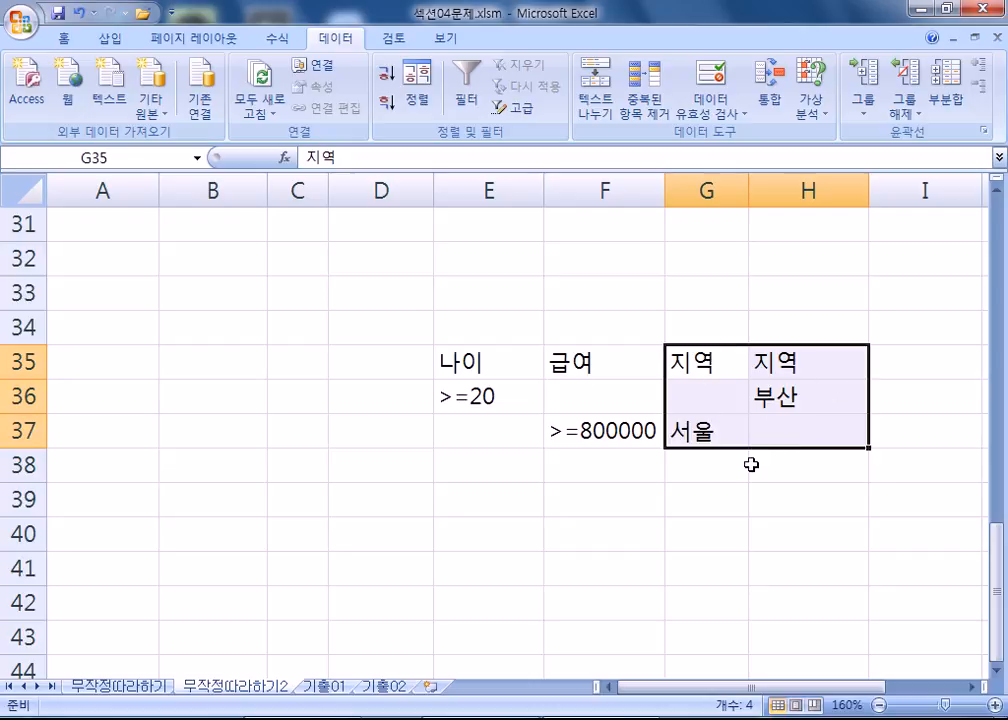
pyautogui.moveTo(466, 356); pyautogui.dragTo(610, 430)
pyautogui.moveTo(685, 367); pyautogui.dragTo(785, 438)
pyautogui.click(705, 360)
pyautogui.click(772, 361)
pyautogui.click(704, 361)
# Move 부산 from H36 to G36 above 서울 and select G35:G37
pyautogui.click(774, 390)
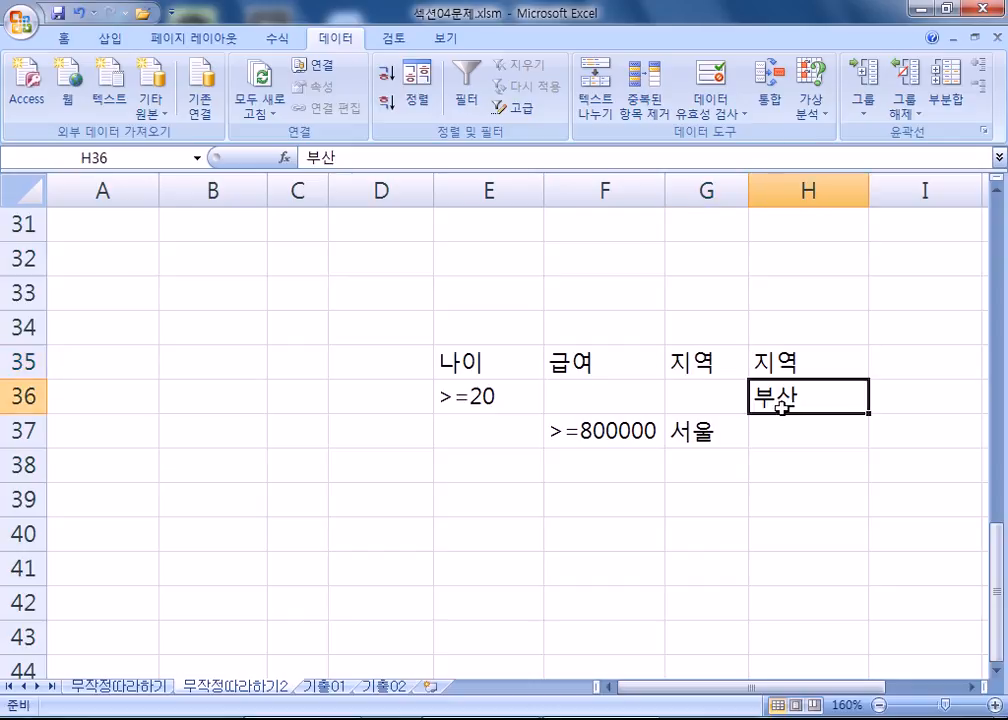
pyautogui.moveTo(781, 413); pyautogui.dragTo(733, 417)
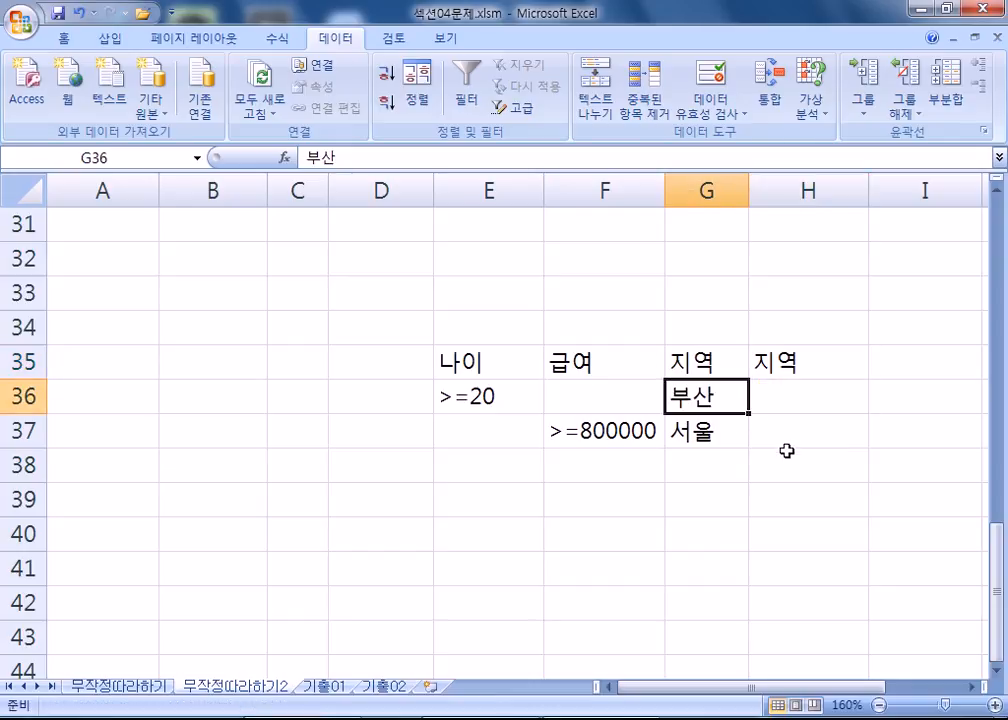
pyautogui.moveTo(680, 360); pyautogui.dragTo(712, 436)
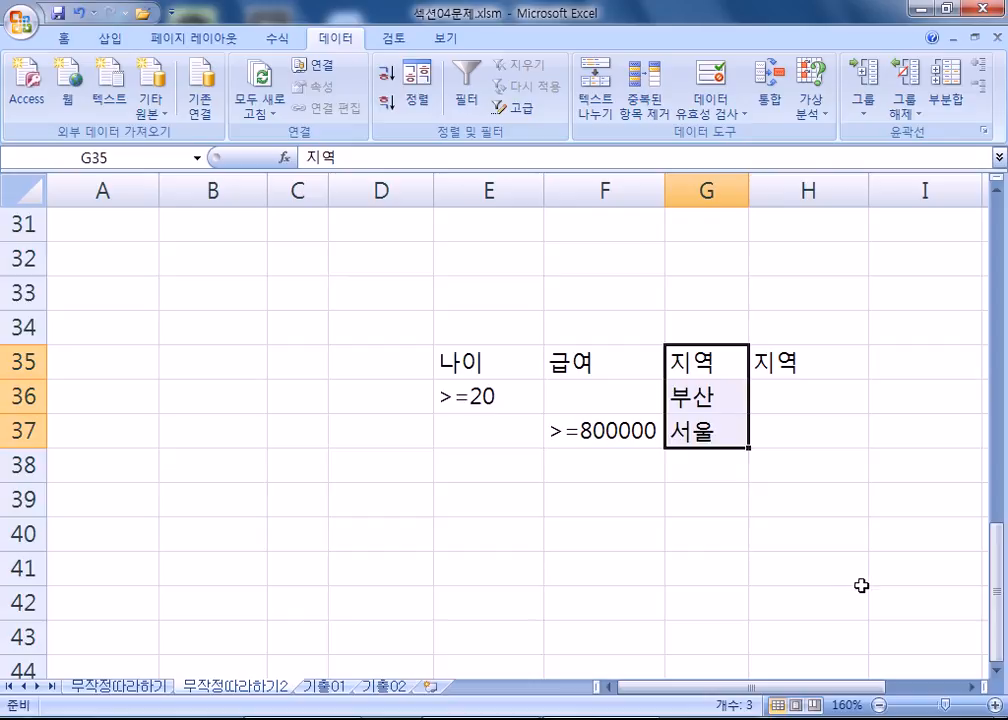
# Undo the move of 부산 and place 서울 in G36, on the same row as 부산
pyautogui.hotkey('ctrl', 'z')
pyautogui.click(711, 428)
pyautogui.moveTo(711, 416); pyautogui.dragTo(765, 400)
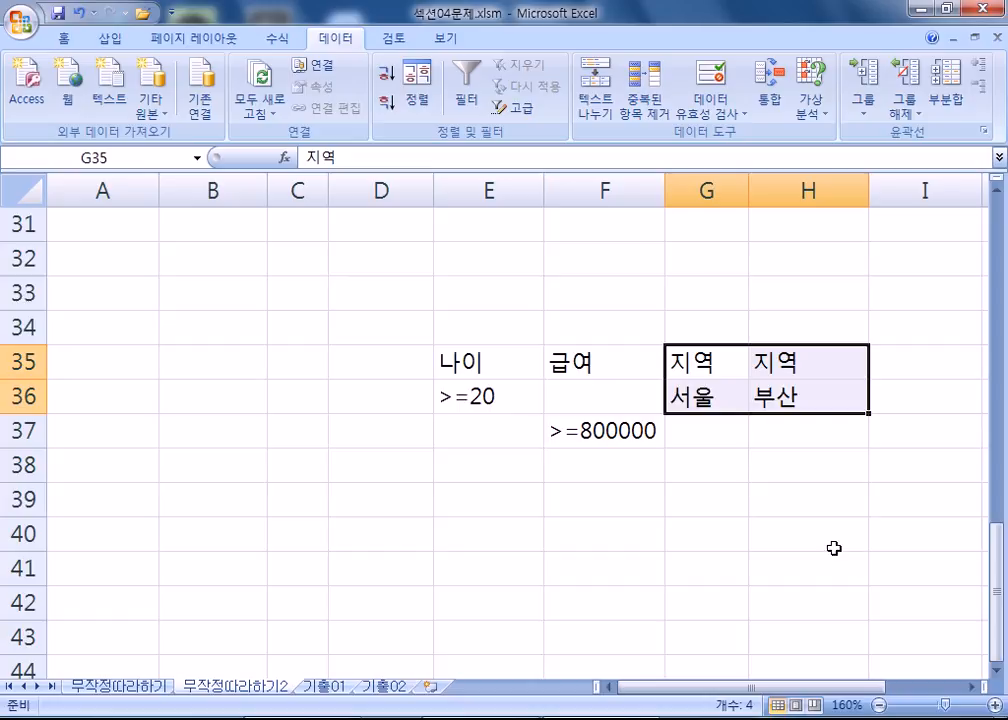
# Move 서울 down to G37 and 부산 to G36 to stack both under one 지역 header, and select G35:G37
pyautogui.click(703, 400)
pyautogui.moveTo(704, 414); pyautogui.dragTo(704, 448)
pyautogui.click(786, 405)
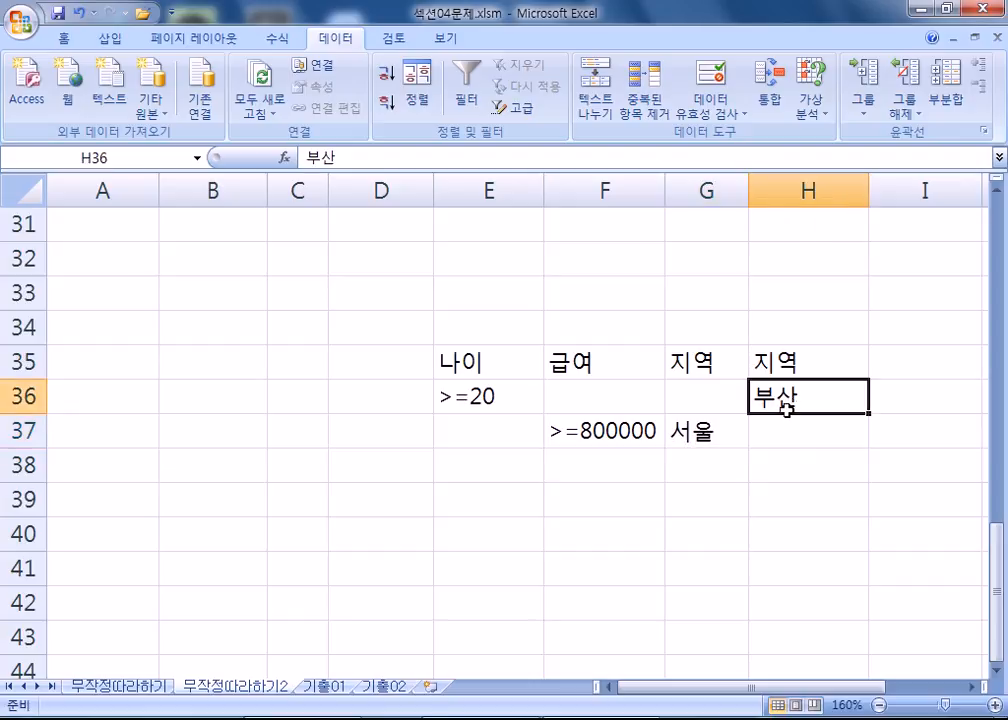
pyautogui.moveTo(785, 416); pyautogui.dragTo(720, 410)
pyautogui.moveTo(700, 362); pyautogui.dragTo(695, 430)
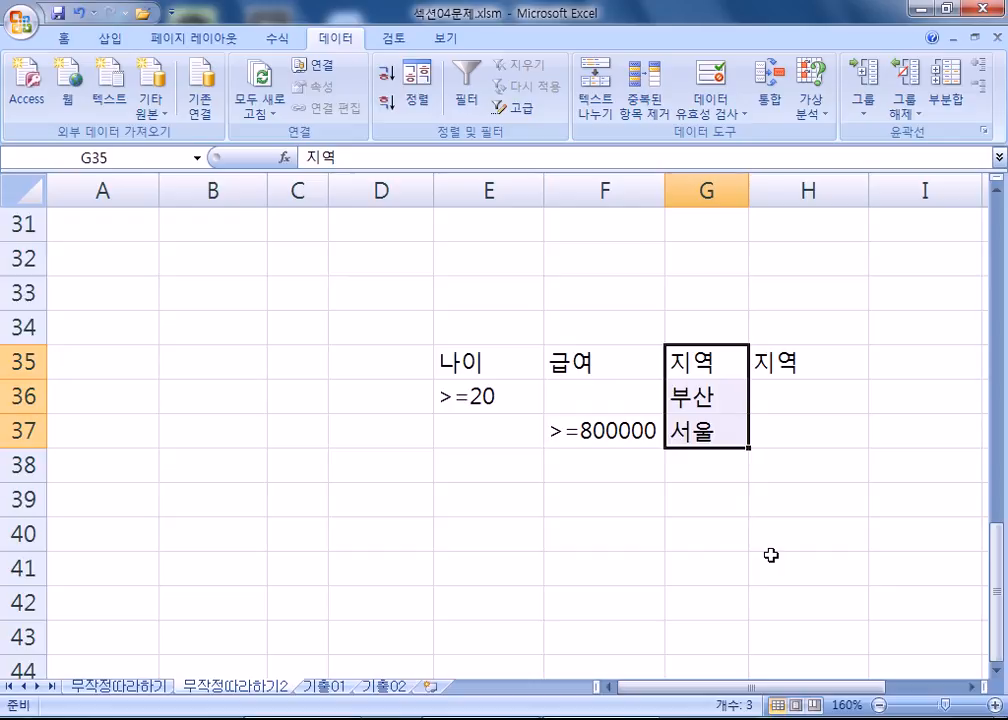
# On sheet 기출01, copy the 생산부서 header from B3 to A14 as a criteria heading
pyautogui.click(340, 688)
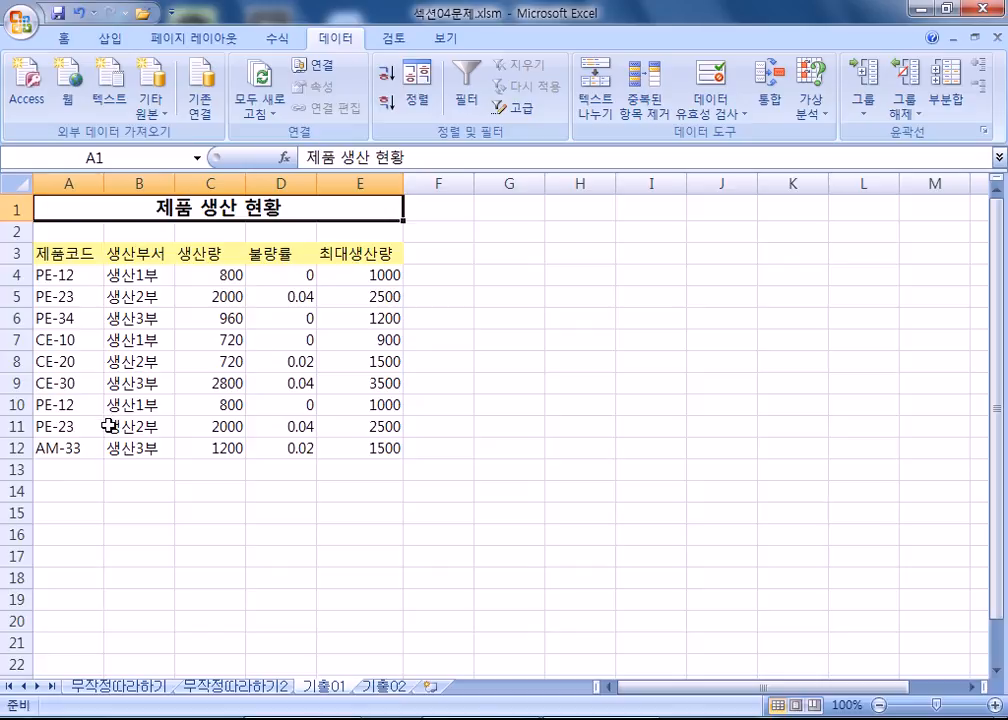
pyautogui.keyDown('ctrl'); pyautogui.scroll(2, 111, 423); pyautogui.keyUp('ctrl')
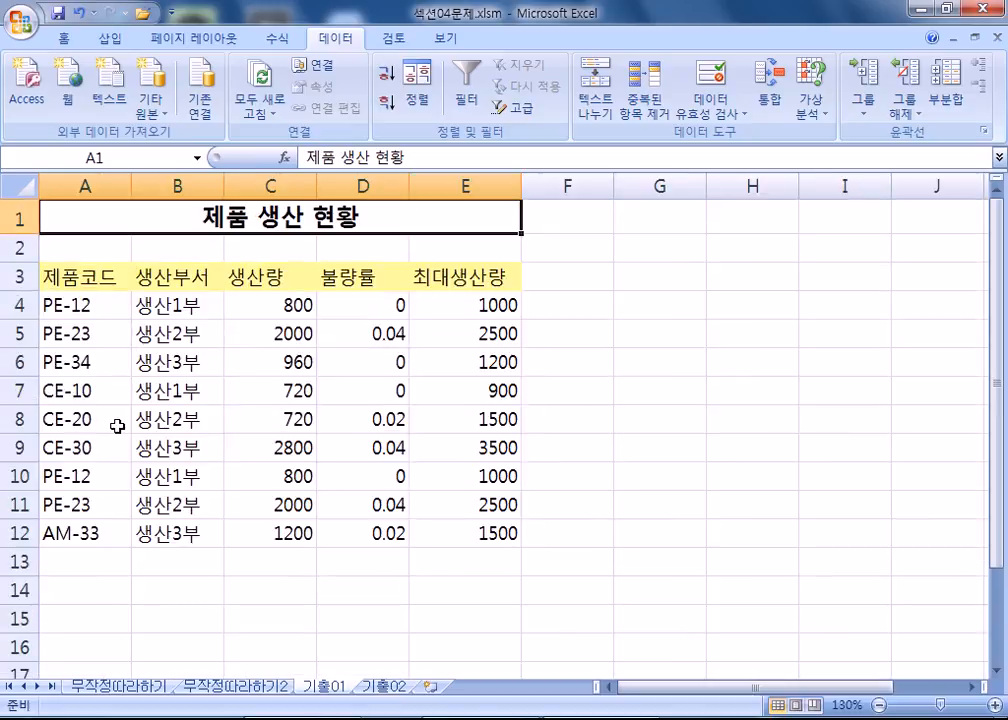
pyautogui.click(173, 276)
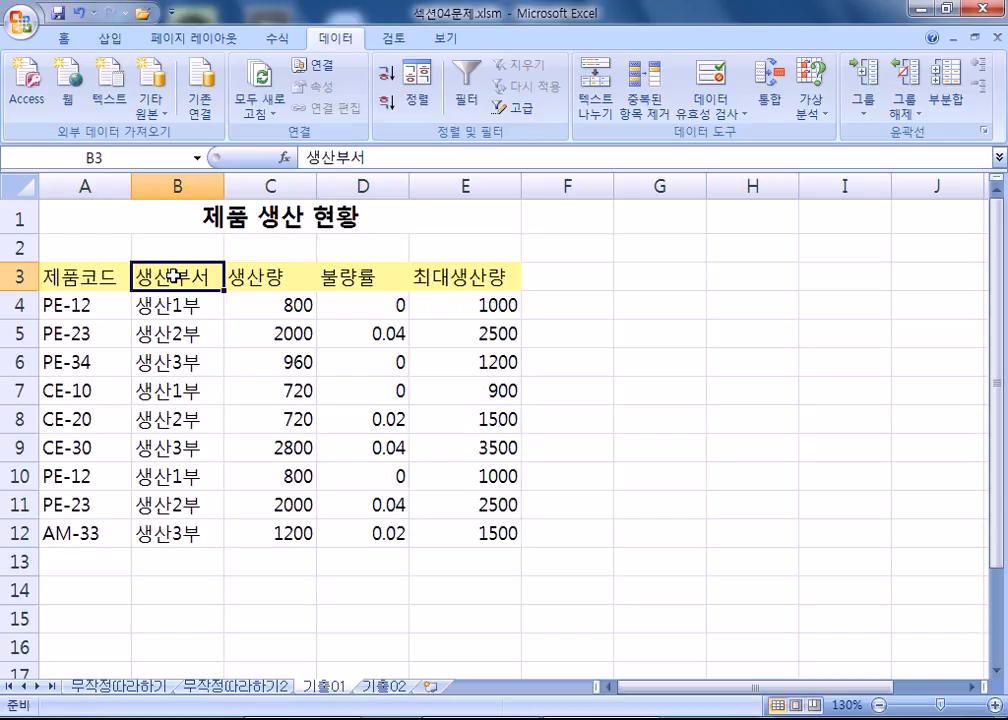
pyautogui.hotkey('ctrl', 'c')
pyautogui.scroll(-2, 139, 422)
pyautogui.click(94, 418)
pyautogui.hotkey('ctrl', 'v')
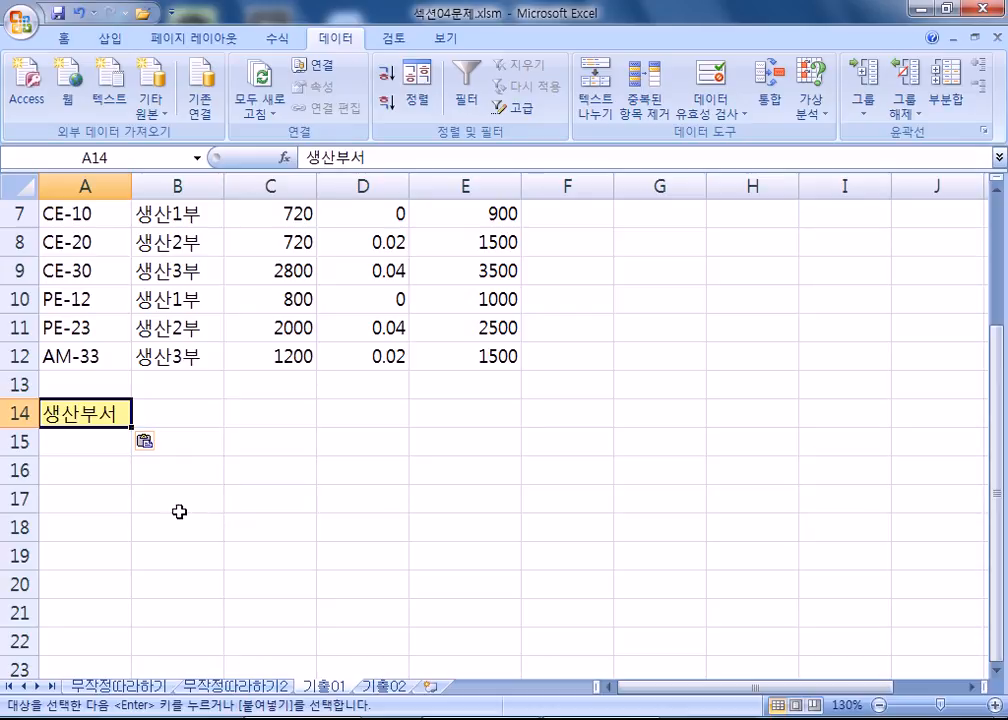
# Enter 생산2부 in A15 as the criterion below the 생산부서 heading
pyautogui.click(88, 443)
pyautogui.write('생산부서')
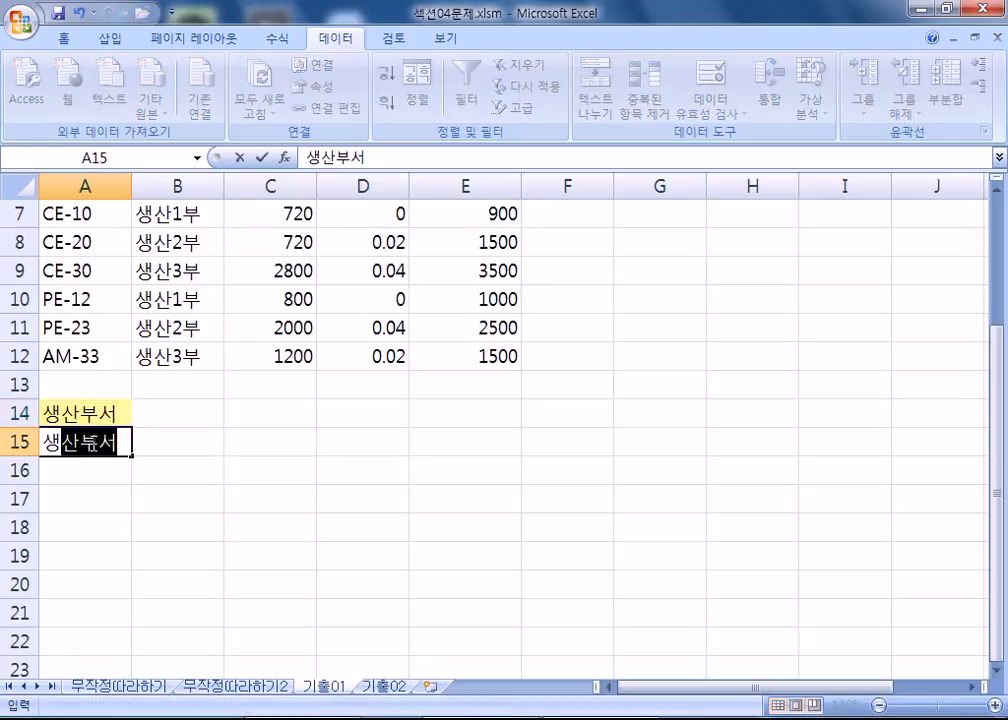
pyautogui.press('BackSpace')
pyautogui.write('2부')
pyautogui.press('Return')
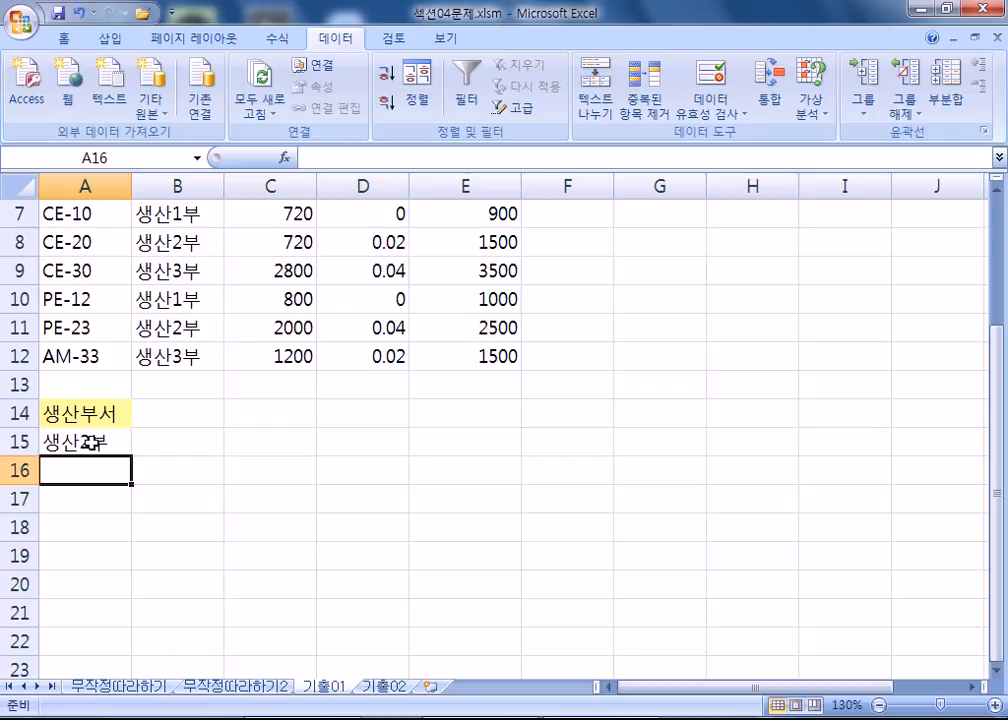
# Copy the 생산량 header from C3 to B14, beside the 생산부서 criteria heading
pyautogui.scroll(2, 224, 286)
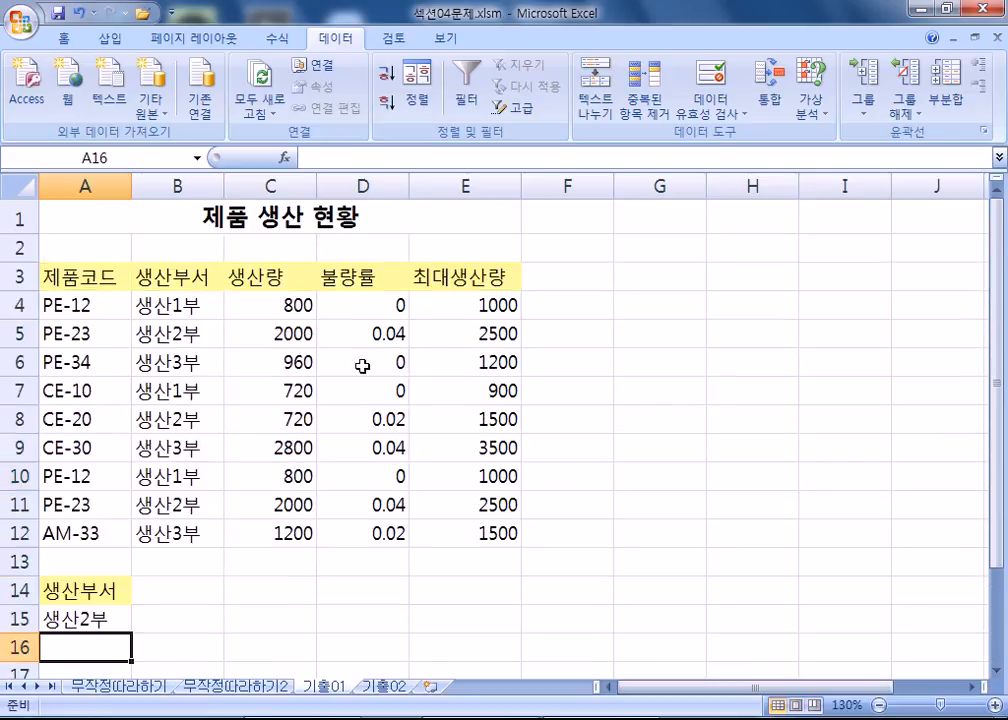
pyautogui.click(271, 277)
pyautogui.hotkey('ctrl', 'c')
pyautogui.click(151, 592)
pyautogui.hotkey('ctrl', 'v')
pyautogui.scroll(-2, 221, 551)
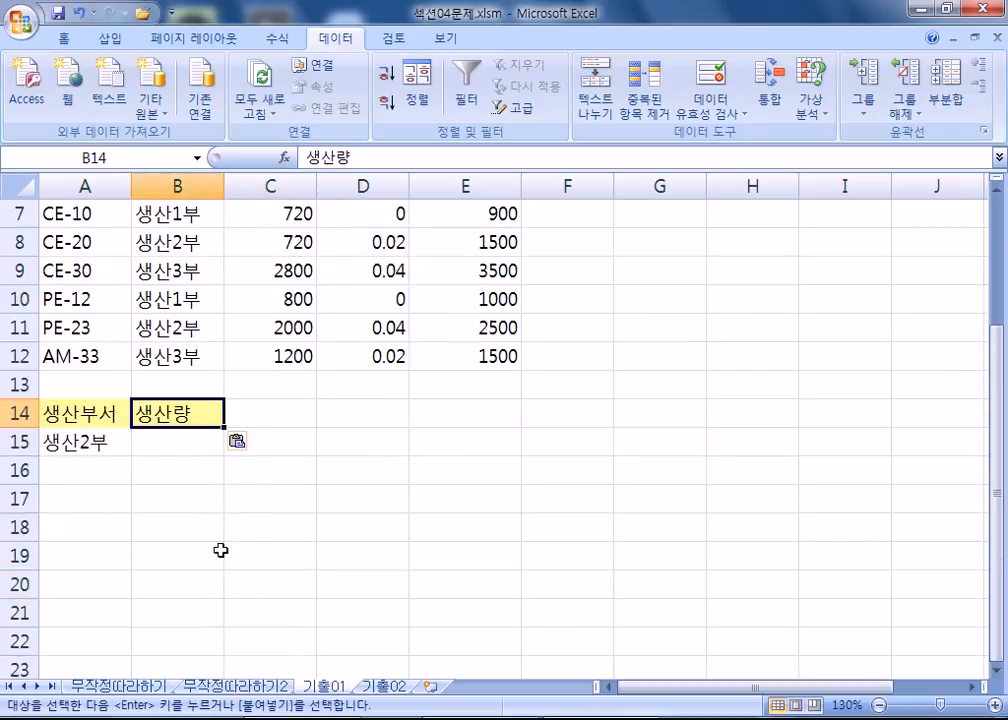
# Enter >=900 in B15 as the criterion below the 생산량 heading
pyautogui.click(165, 441)
pyautogui.moveTo(74, 441); pyautogui.dragTo(167, 438)
pyautogui.click(167, 438)
pyautogui.click(157, 468)
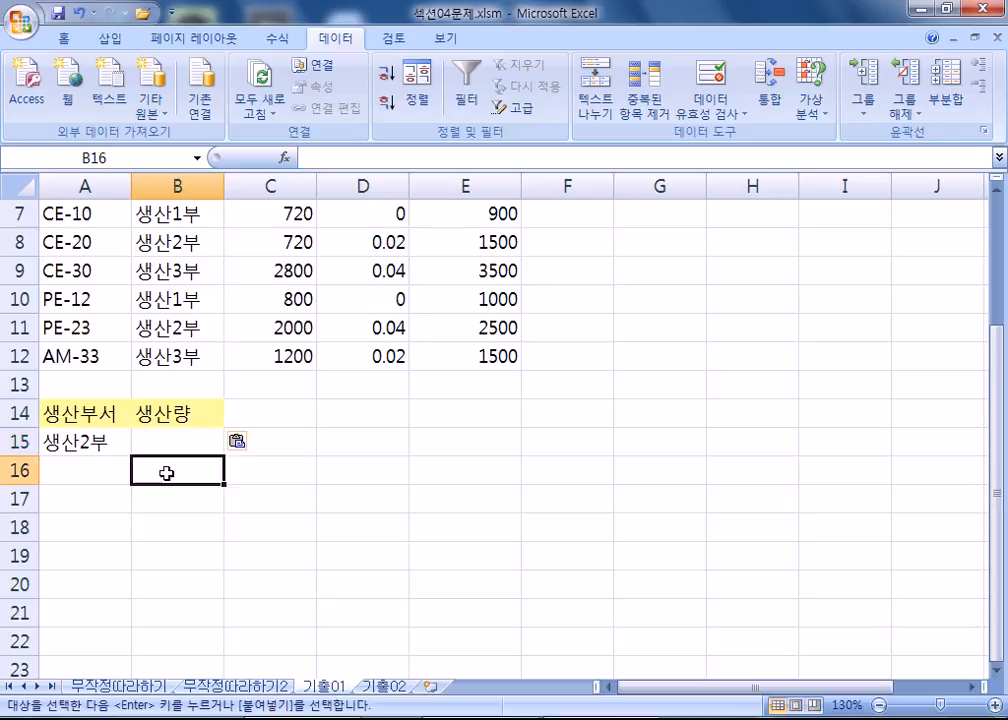
pyautogui.click(181, 441)
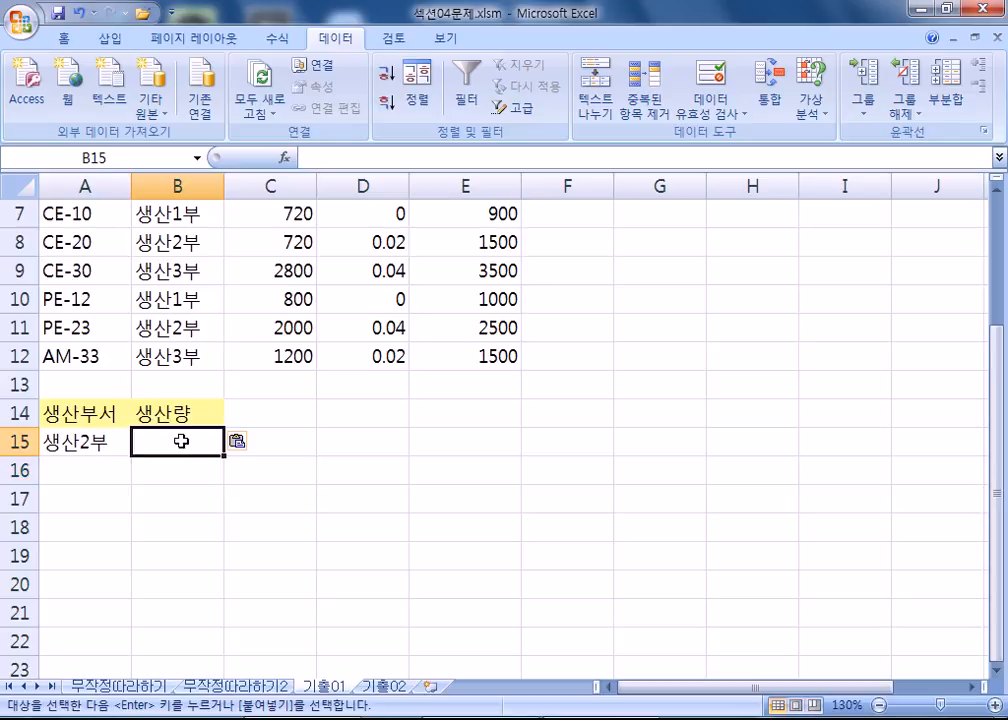
pyautogui.write('>=900')
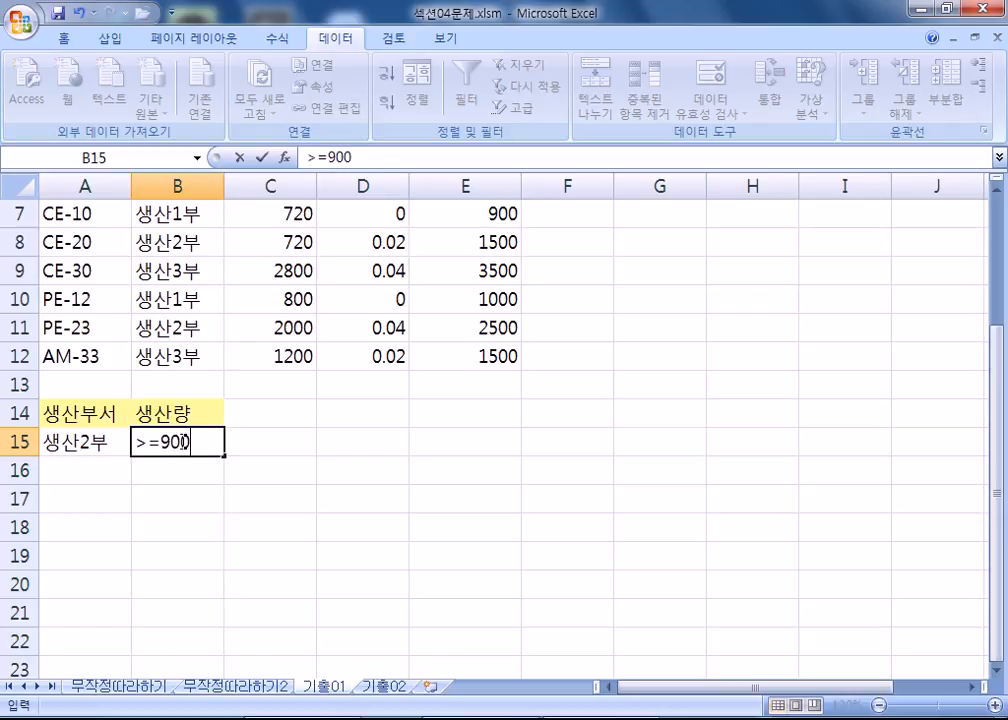
pyautogui.press('Return')
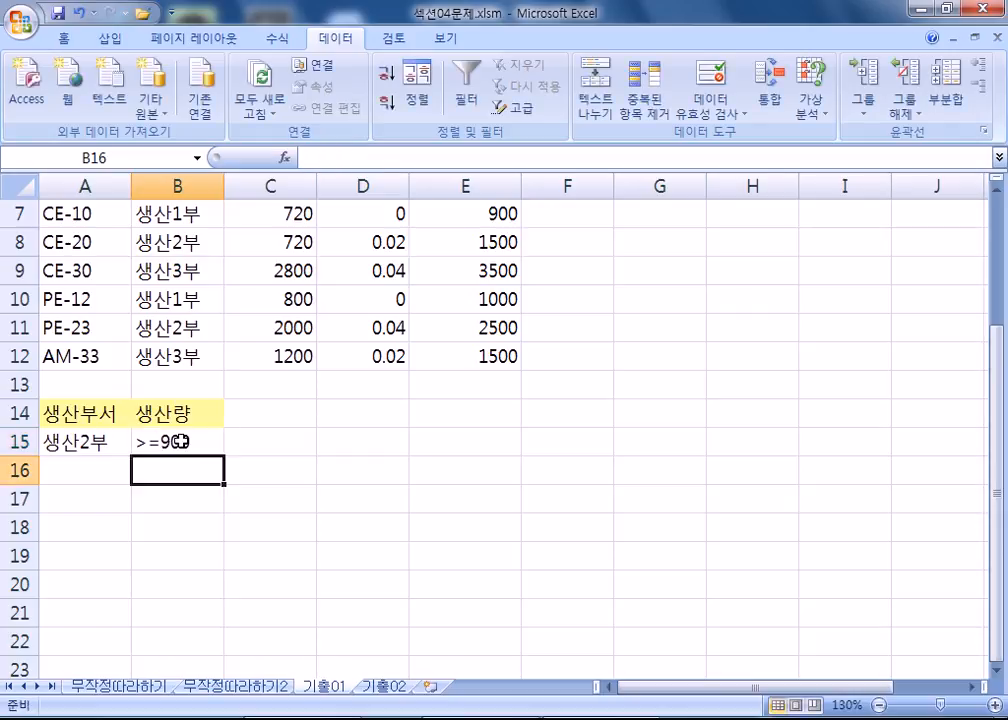
# Move the >=900 criterion down to B16 so it sits one row below 생산2부 as an OR condition
pyautogui.moveTo(81, 441); pyautogui.dragTo(193, 445)
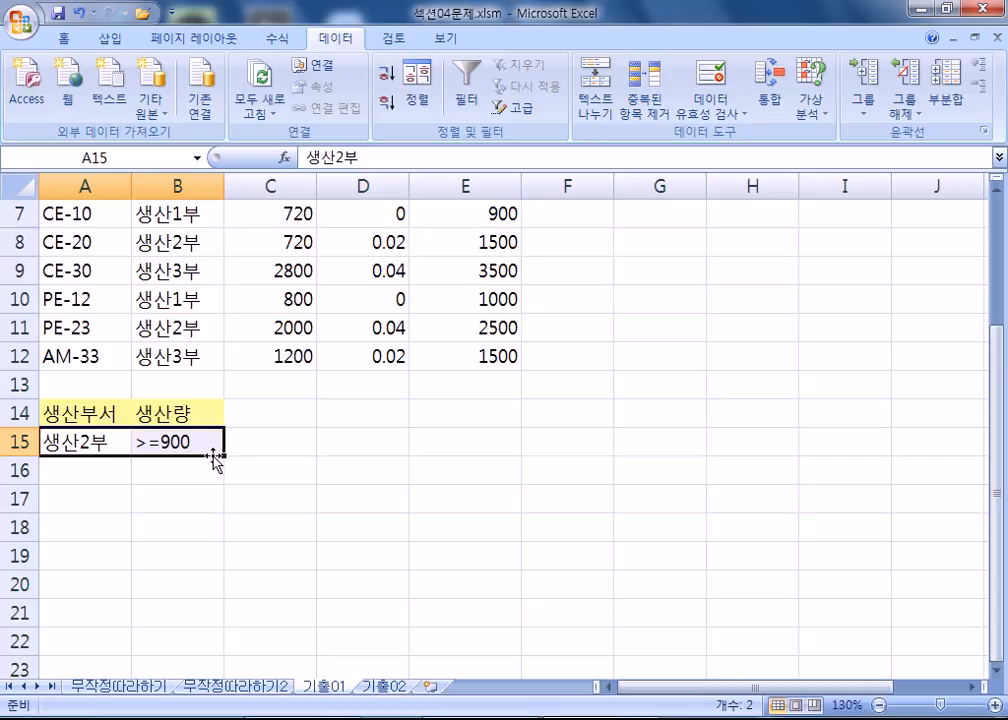
pyautogui.click(62, 440)
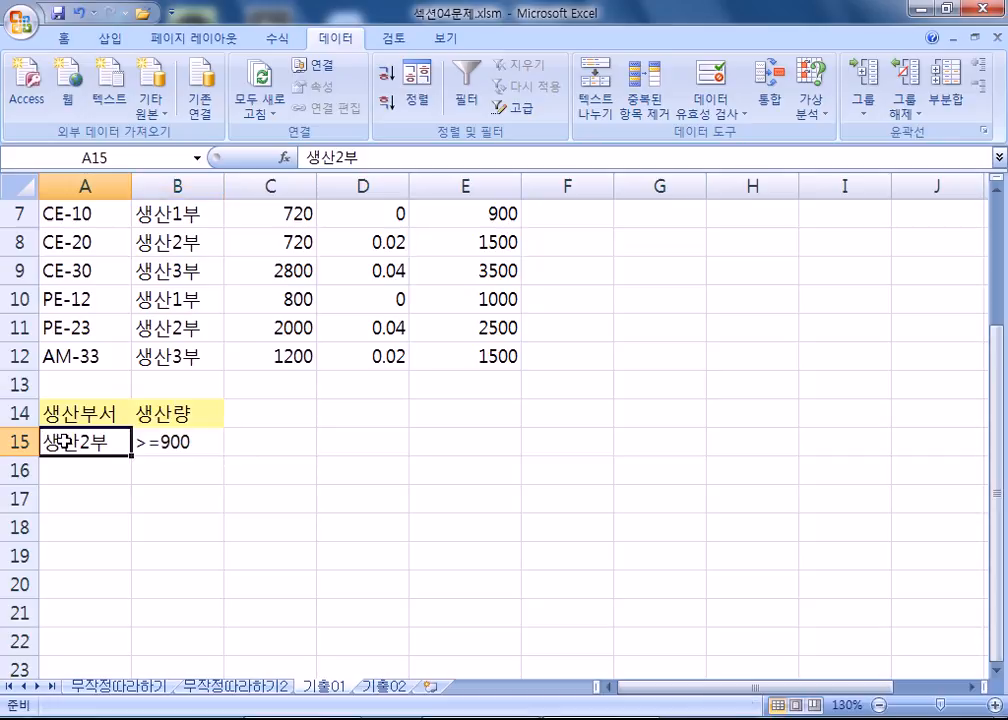
pyautogui.click(152, 443)
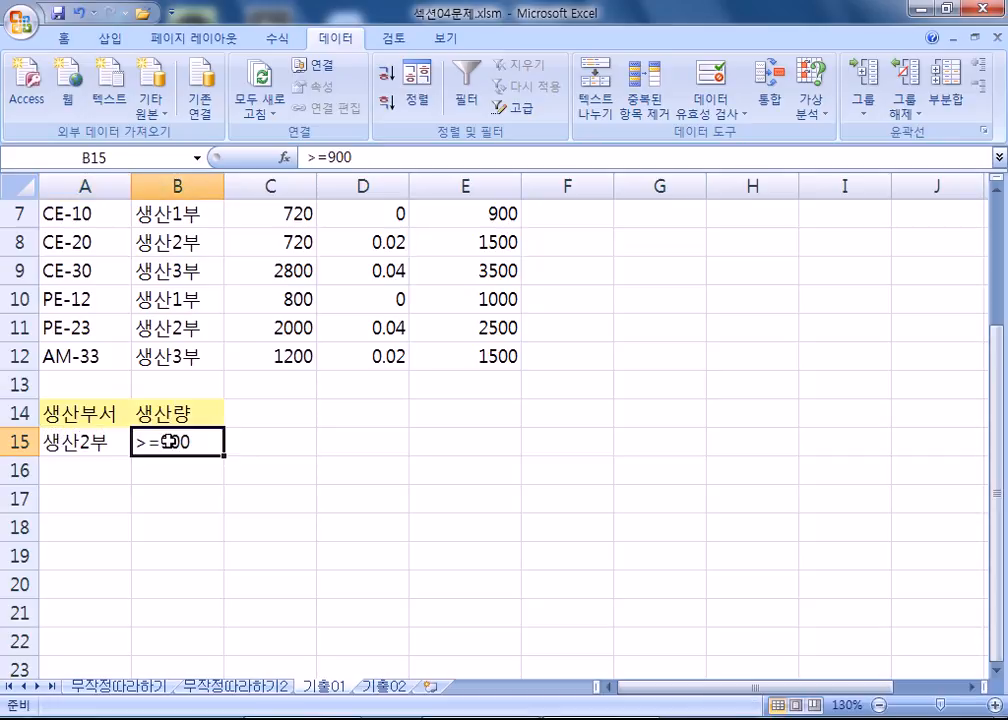
pyautogui.moveTo(135, 459); pyautogui.dragTo(166, 479)
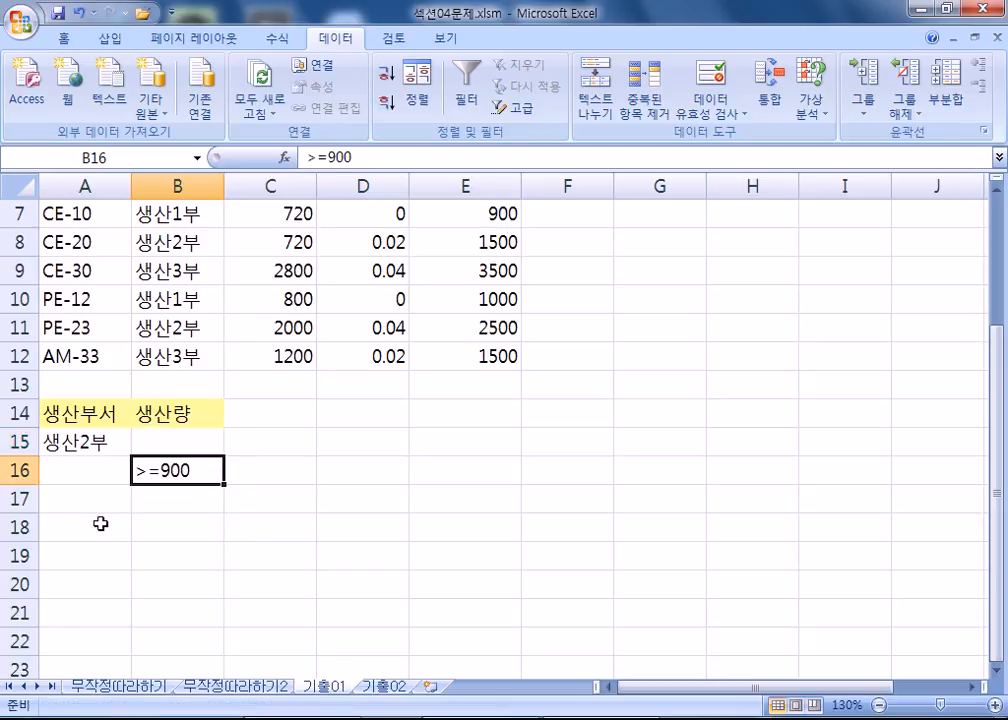
# Examine the production table and the 생산부서 and 생산량 criteria in A14:B16
pyautogui.scroll(-1, 100, 524)
pyautogui.click(88, 328)
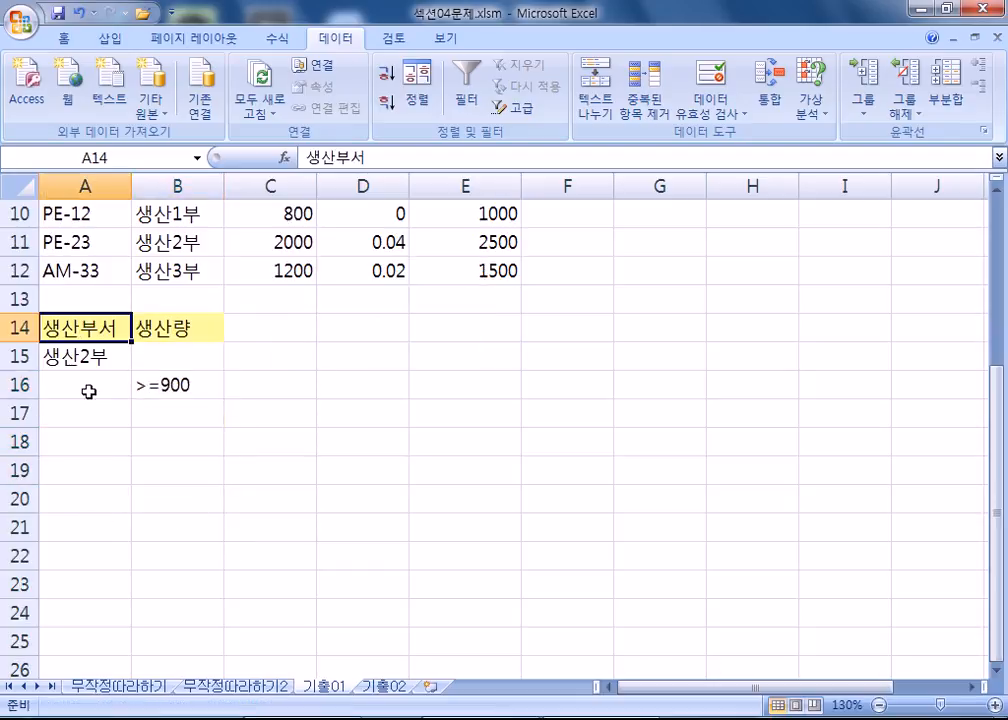
pyautogui.keyDown('ctrl'); pyautogui.scroll(2, 97, 406); pyautogui.keyUp('ctrl')
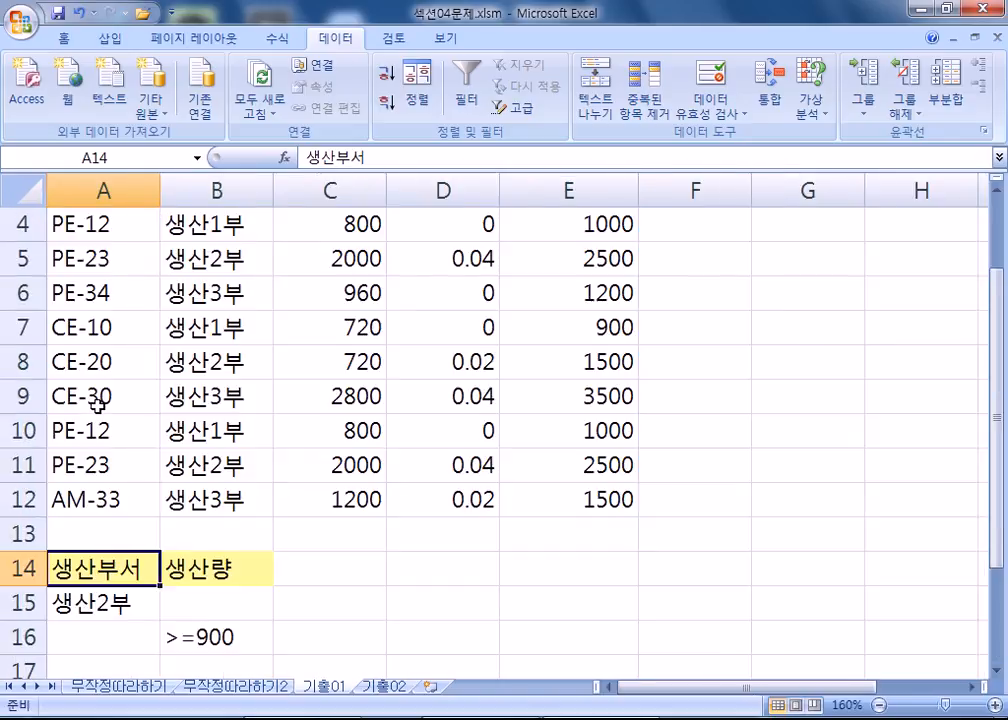
pyautogui.scroll(1, 90, 395)
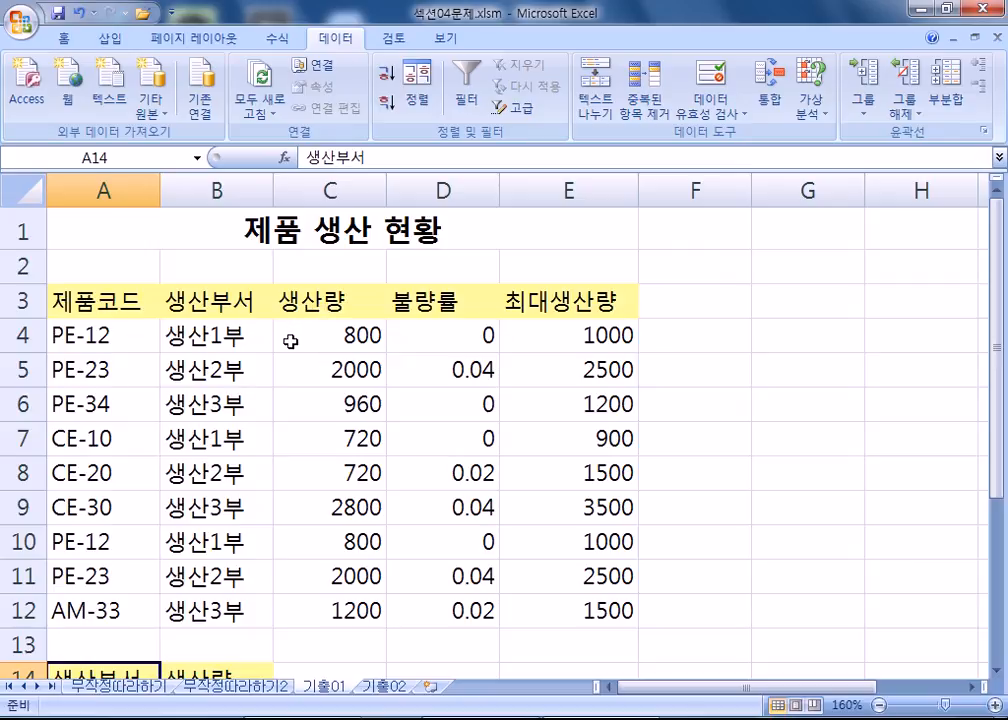
pyautogui.scroll(-4, 280, 350)
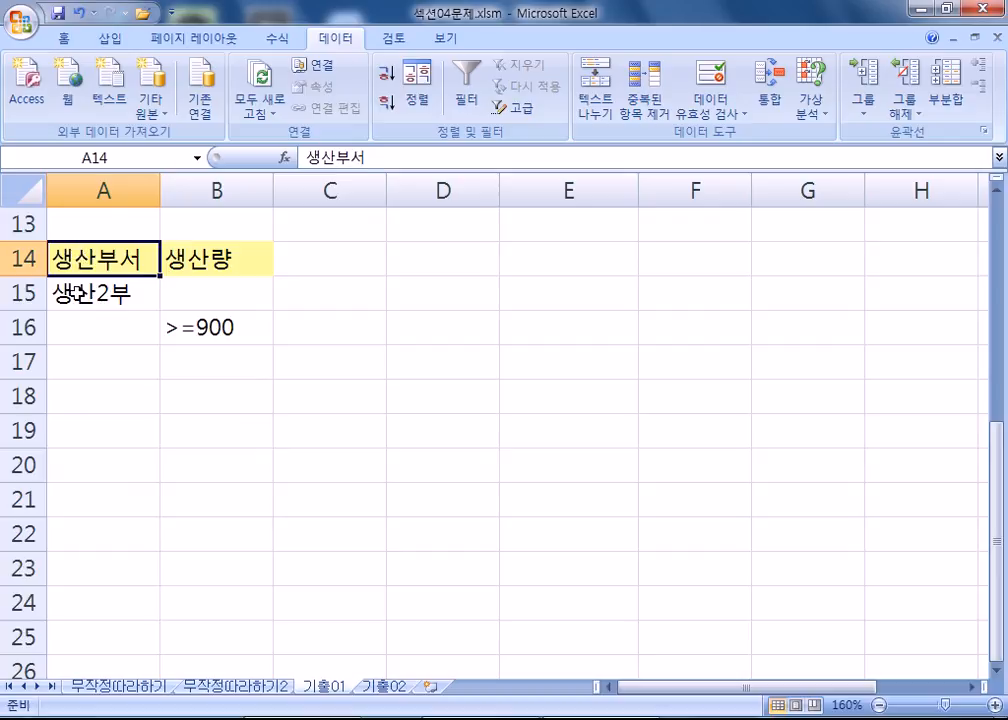
pyautogui.click(79, 293)
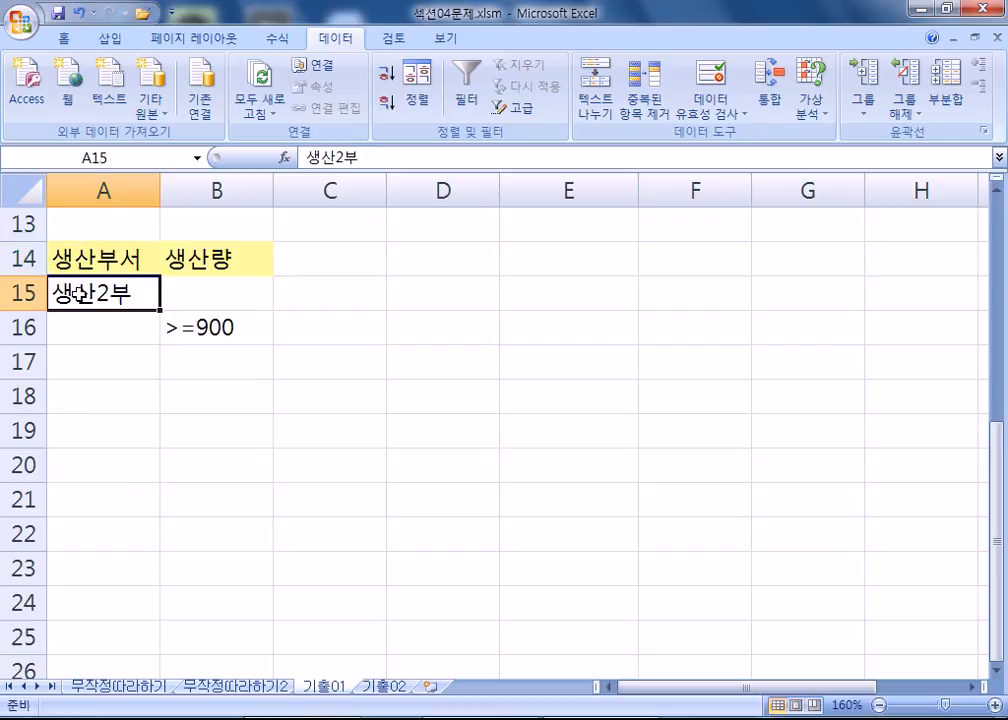
pyautogui.click(205, 262)
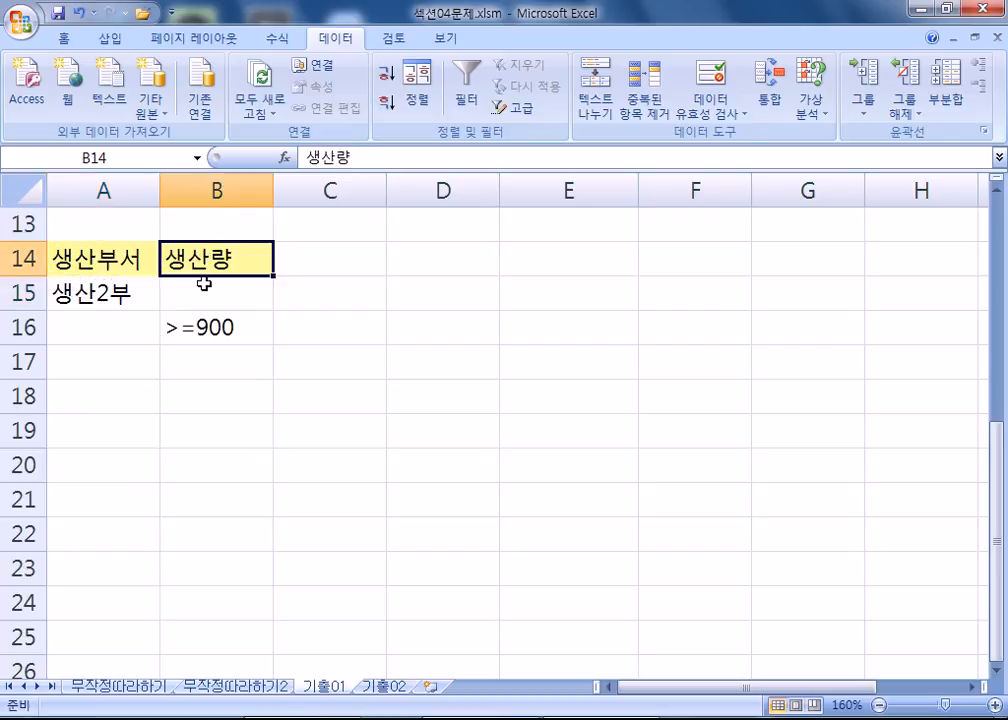
pyautogui.click(199, 327)
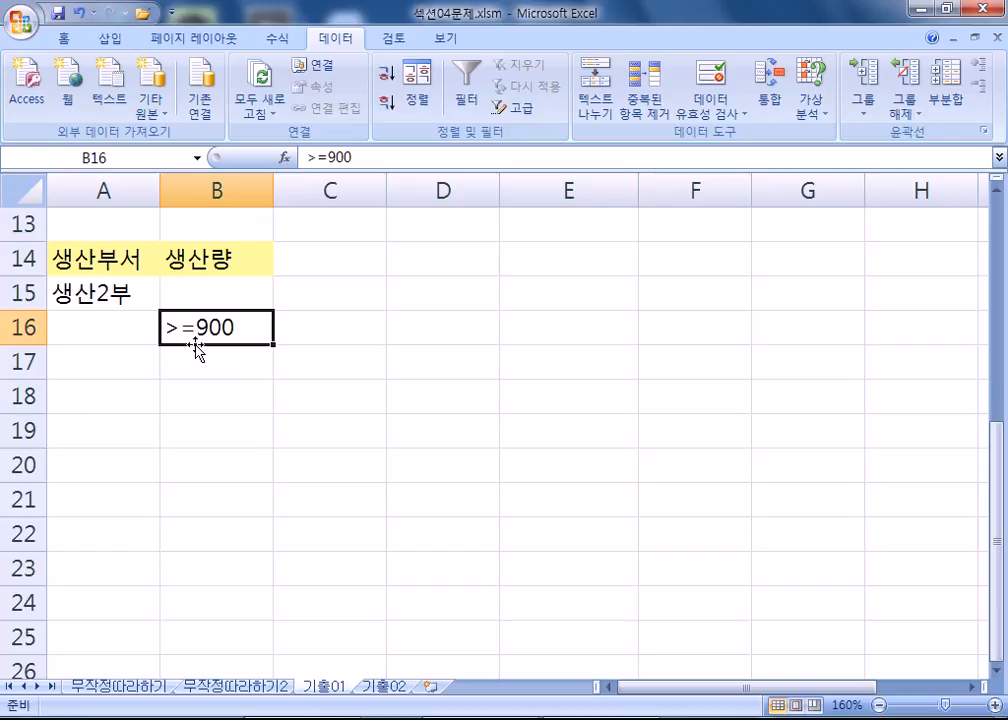
# Enter <=1500 in C16, beside the >=900 criterion
pyautogui.click(314, 331)
pyautogui.write('<=')
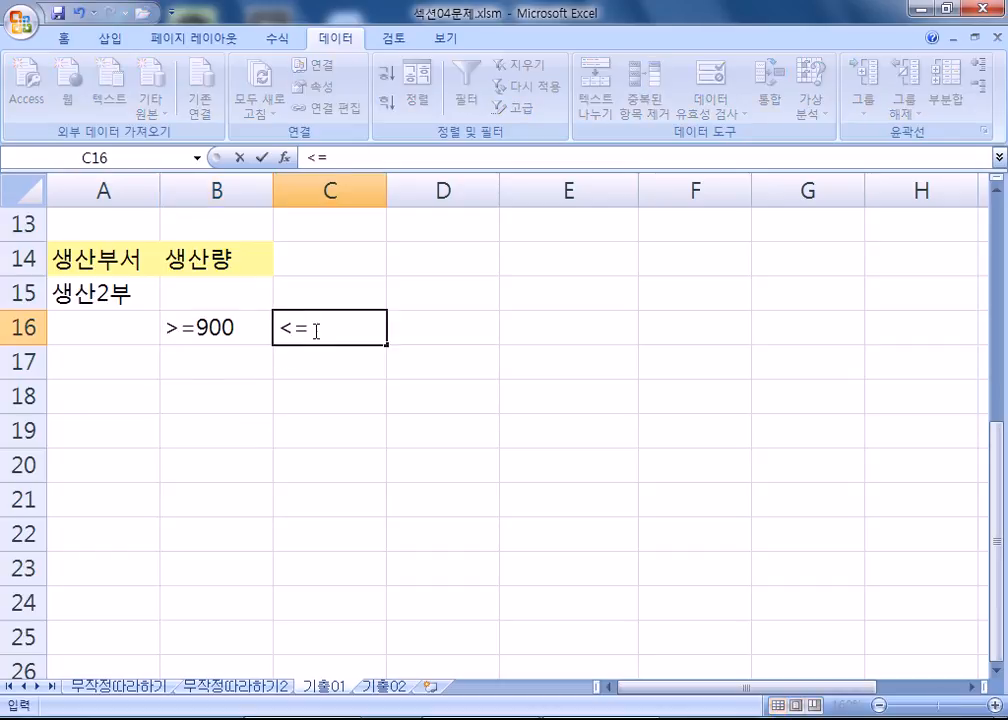
pyautogui.write('1500')
# Copy the 생산량 heading from B14 to C14, above the upper-limit criterion
pyautogui.click(236, 260)
pyautogui.hotkey('ctrl', 'c')
pyautogui.click(331, 263)
pyautogui.hotkey('ctrl', 'v')
pyautogui.press('Escape')
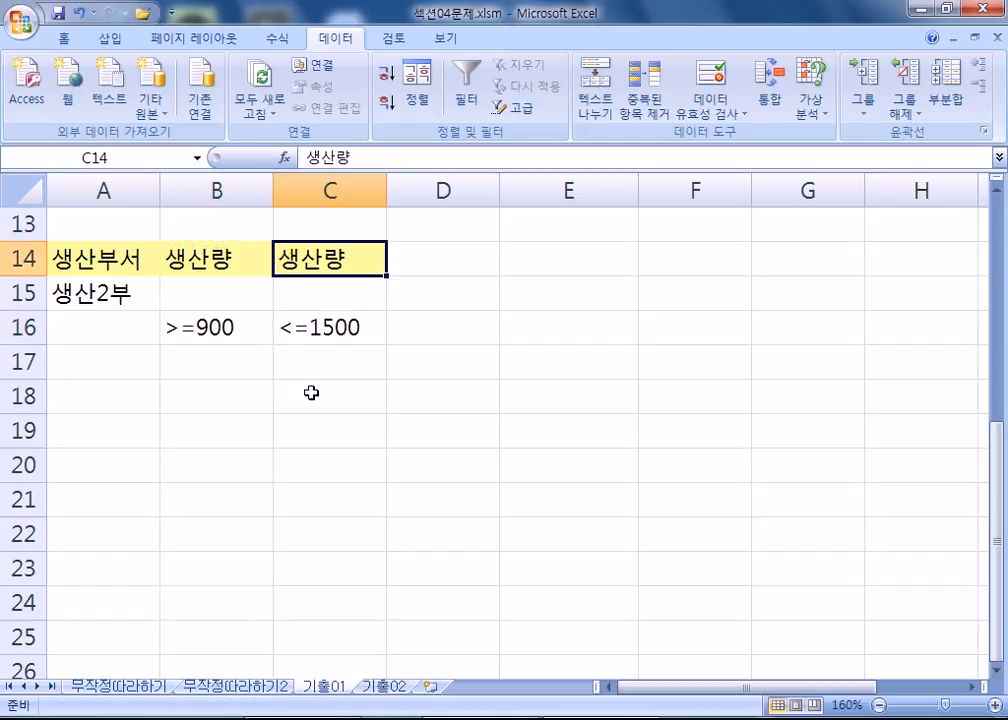
# Move <=1500 down to C17 to show an OR layout, and select A14:C17
pyautogui.moveTo(198, 259); pyautogui.dragTo(300, 332)
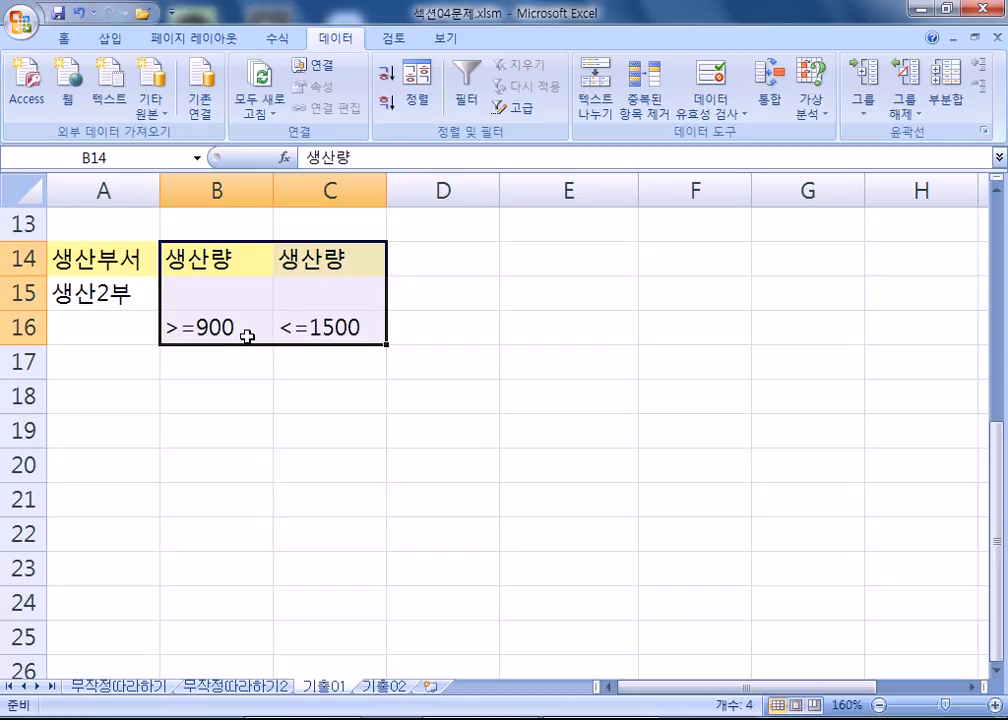
pyautogui.click(324, 325)
pyautogui.moveTo(322, 342); pyautogui.dragTo(320, 398)
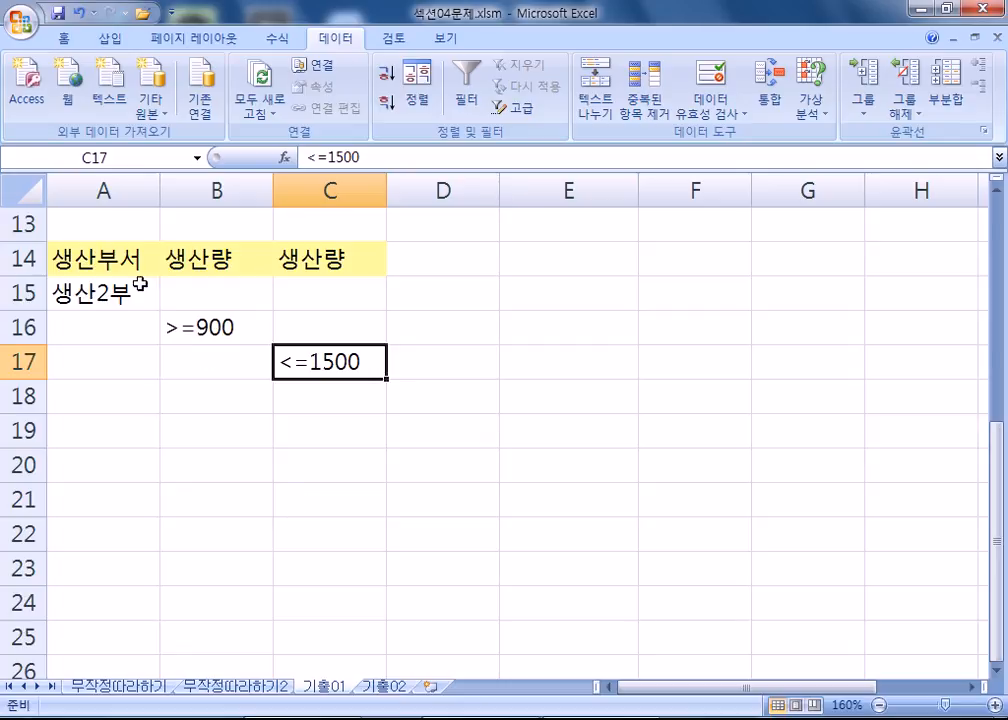
pyautogui.moveTo(140, 258); pyautogui.dragTo(295, 360)
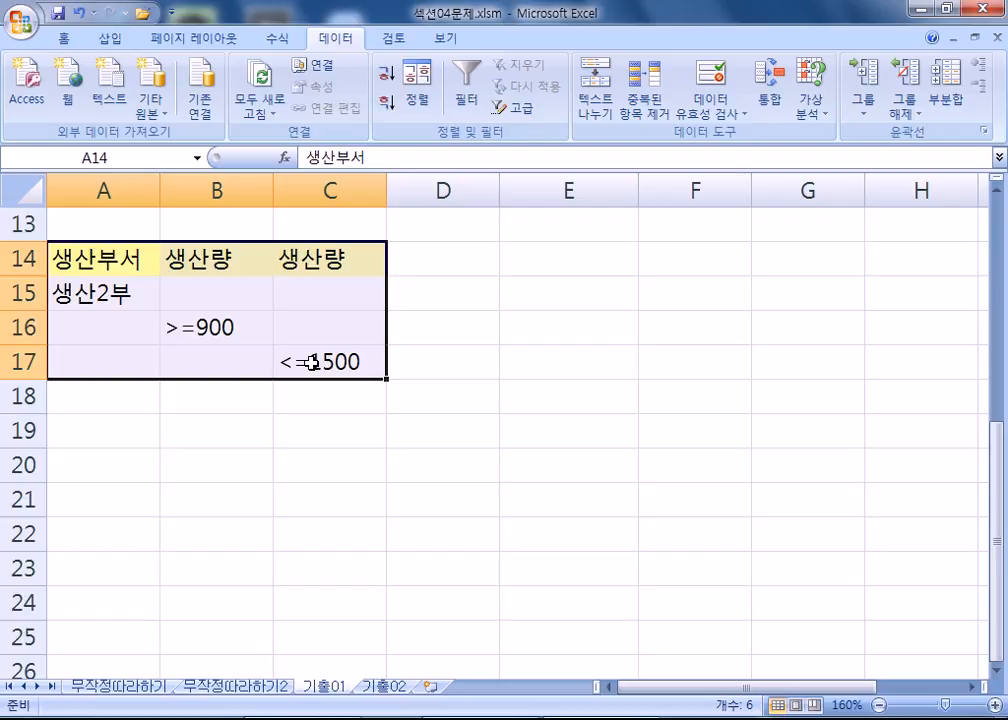
# Open Paint (그림판) and draw a horizontal number line with a tick mark and the handwritten labels 9 and 15
pyautogui.press('super')
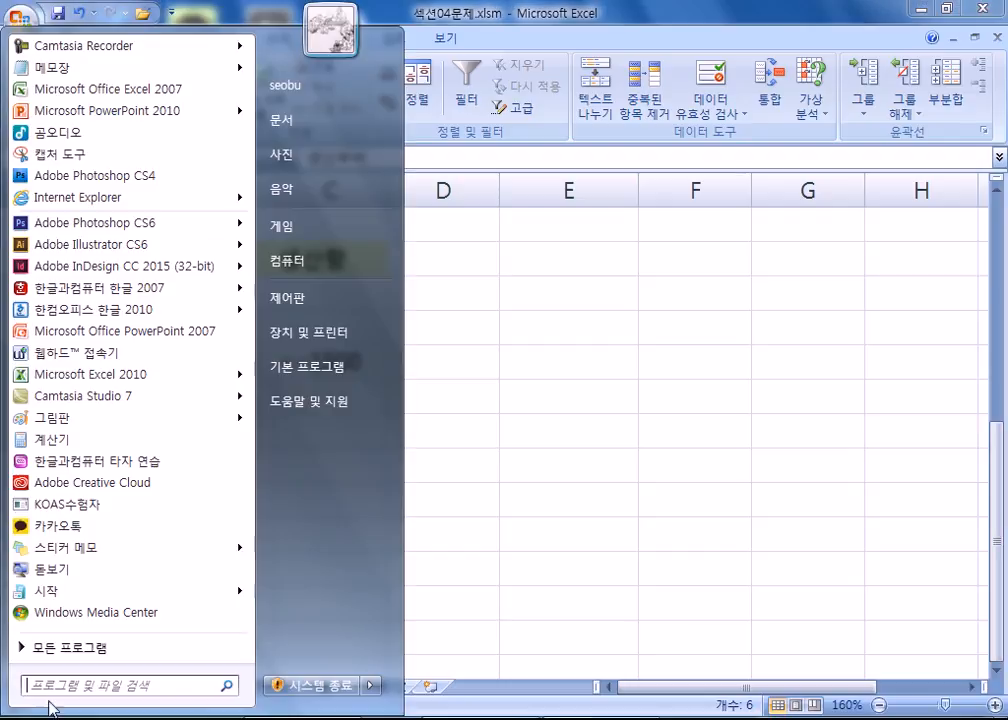
pyautogui.click(83, 418)
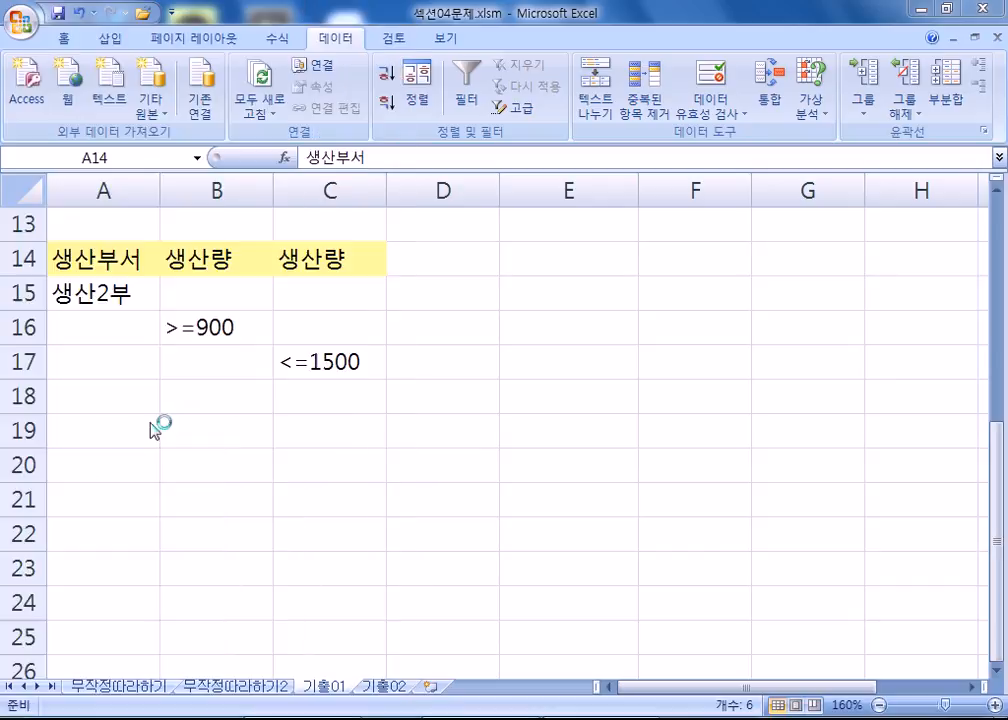
pyautogui.moveTo(415, 397); pyautogui.dragTo(884, 403)
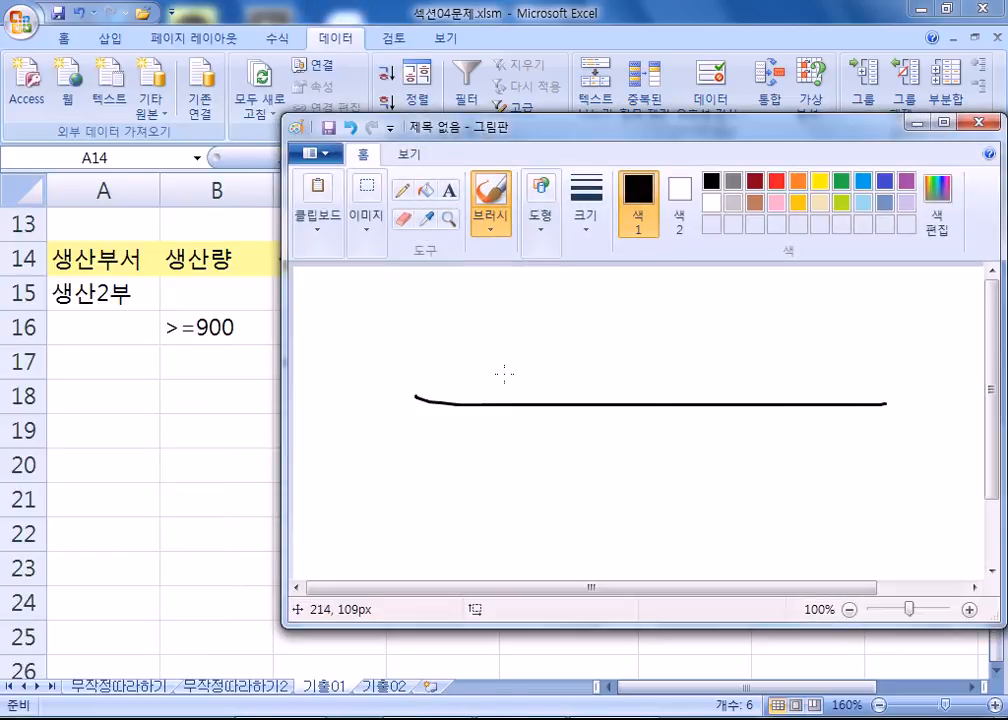
pyautogui.moveTo(504, 375); pyautogui.dragTo(458, 432)
pyautogui.moveTo(493, 493); pyautogui.dragTo(427, 547)
pyautogui.moveTo(736, 462); pyautogui.dragTo(712, 519)
pyautogui.moveTo(801, 449); pyautogui.dragTo(783, 509)
# Draw a rightward range arrow from the 9 mark and a leftward one from the 15 mark, and hatch the covered areas
pyautogui.moveTo(476, 396)
pyautogui.mouseDown()
pyautogui.moveTo(800, 316)
pyautogui.moveTo(877, 308)
pyautogui.moveTo(865, 356)
pyautogui.mouseUp()
pyautogui.moveTo(756, 403)
pyautogui.mouseDown()
pyautogui.moveTo(745, 294)
pyautogui.moveTo(317, 279)
pyautogui.mouseUp()
pyautogui.moveTo(430, 270); pyautogui.dragTo(378, 326)
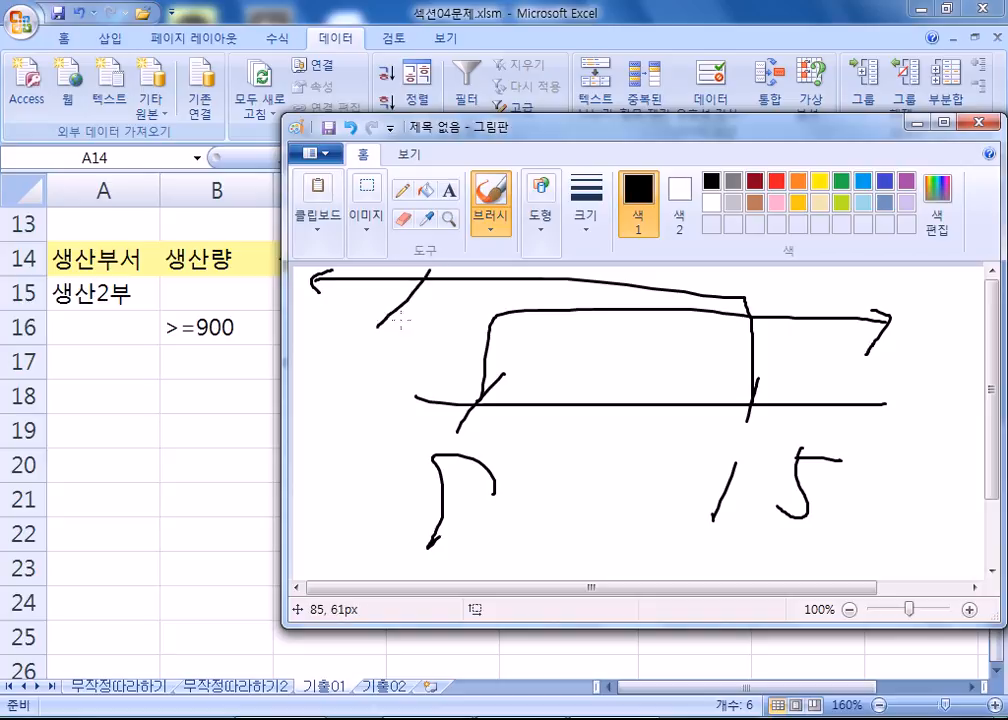
pyautogui.moveTo(656, 283); pyautogui.dragTo(590, 358)
pyautogui.moveTo(802, 305); pyautogui.dragTo(767, 369)
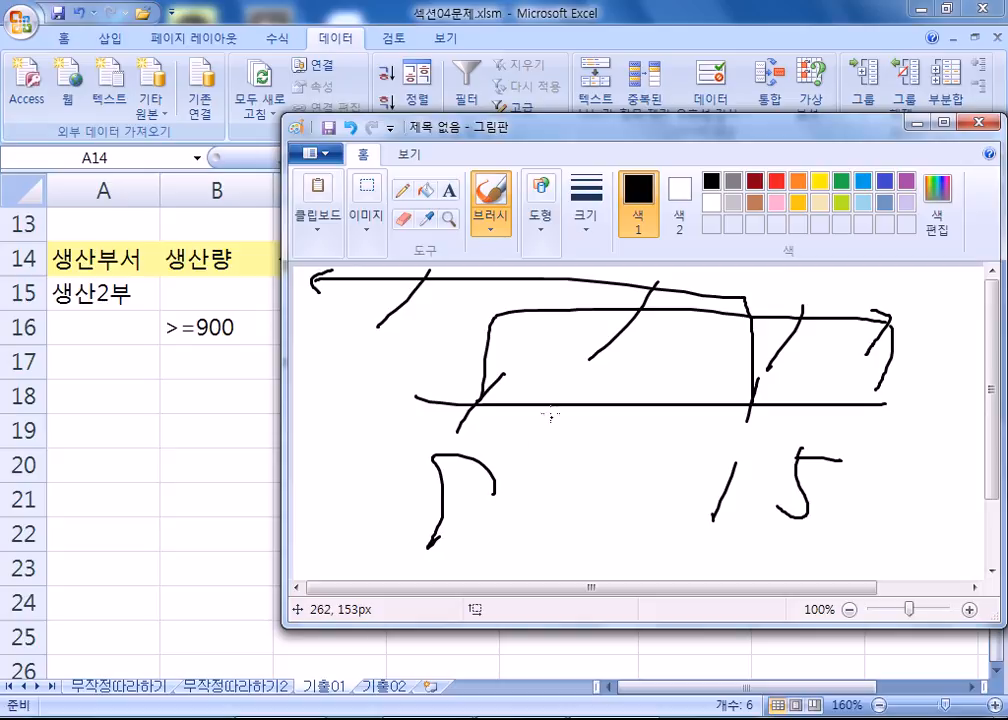
pyautogui.moveTo(506, 404)
pyautogui.mouseDown()
pyautogui.moveTo(502, 312)
pyautogui.moveTo(743, 316)
pyautogui.moveTo(700, 423)
pyautogui.moveTo(492, 335)
pyautogui.moveTo(719, 292)
pyautogui.moveTo(515, 406)
pyautogui.moveTo(718, 302)
pyautogui.moveTo(508, 406)
pyautogui.moveTo(749, 297)
pyautogui.moveTo(535, 390)
pyautogui.moveTo(604, 372)
pyautogui.mouseUp()
# Switch back to Excel, move <=1500 to C16 beside >=900, and select the criteria range A14:C16
pyautogui.hotkey('alt', 'Tab')
pyautogui.click(314, 360)
pyautogui.moveTo(317, 346); pyautogui.dragTo(318, 322)
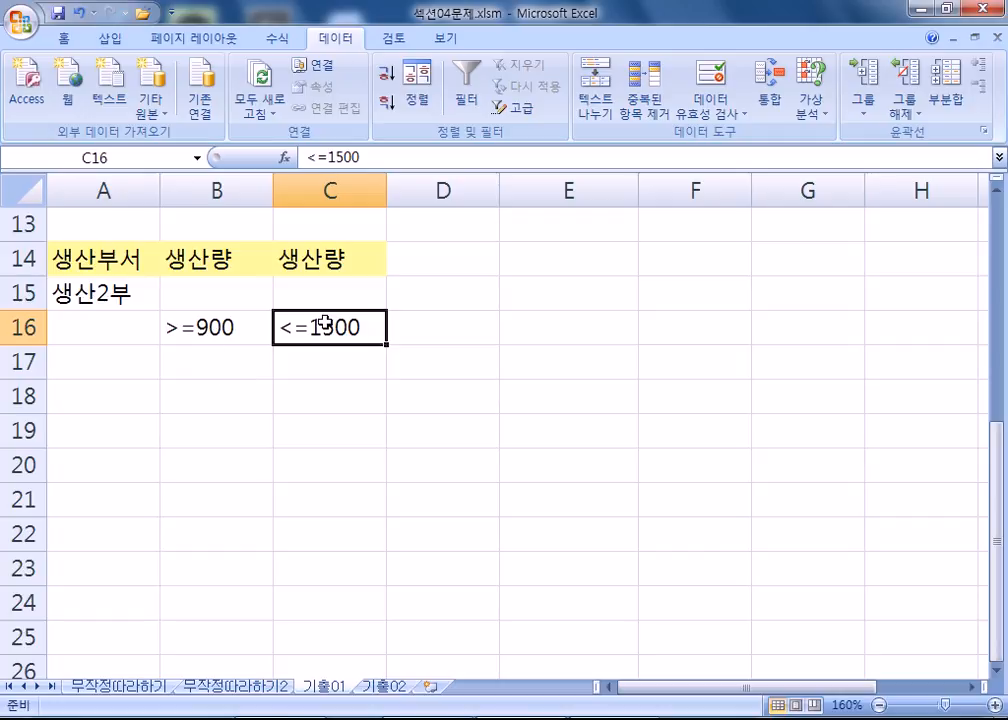
pyautogui.moveTo(189, 262); pyautogui.dragTo(318, 316)
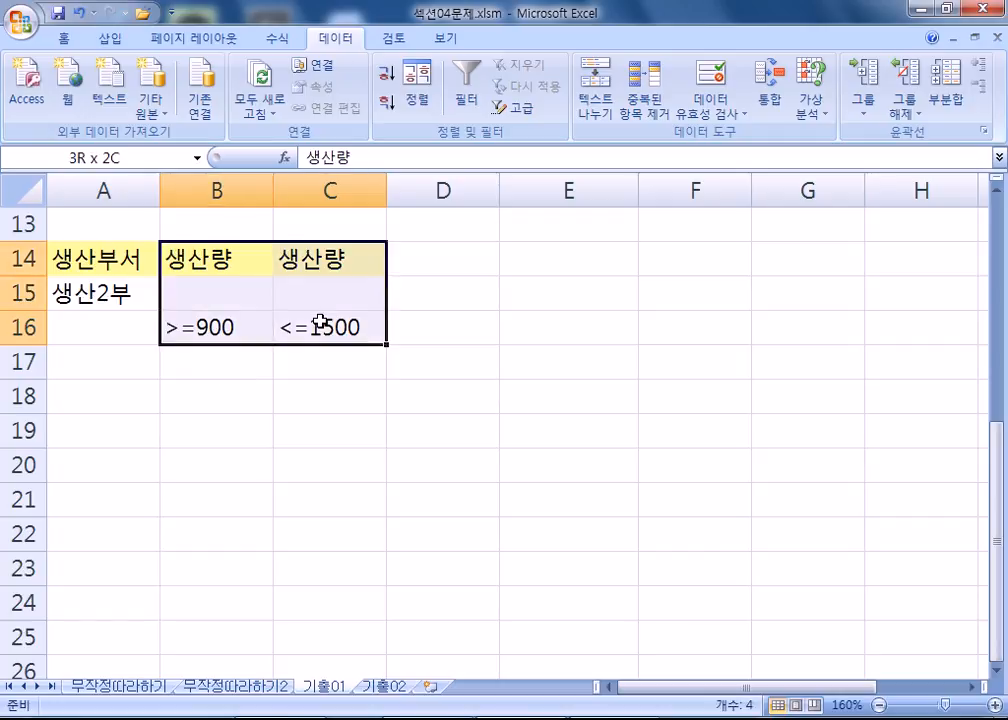
pyautogui.moveTo(130, 268); pyautogui.dragTo(111, 313)
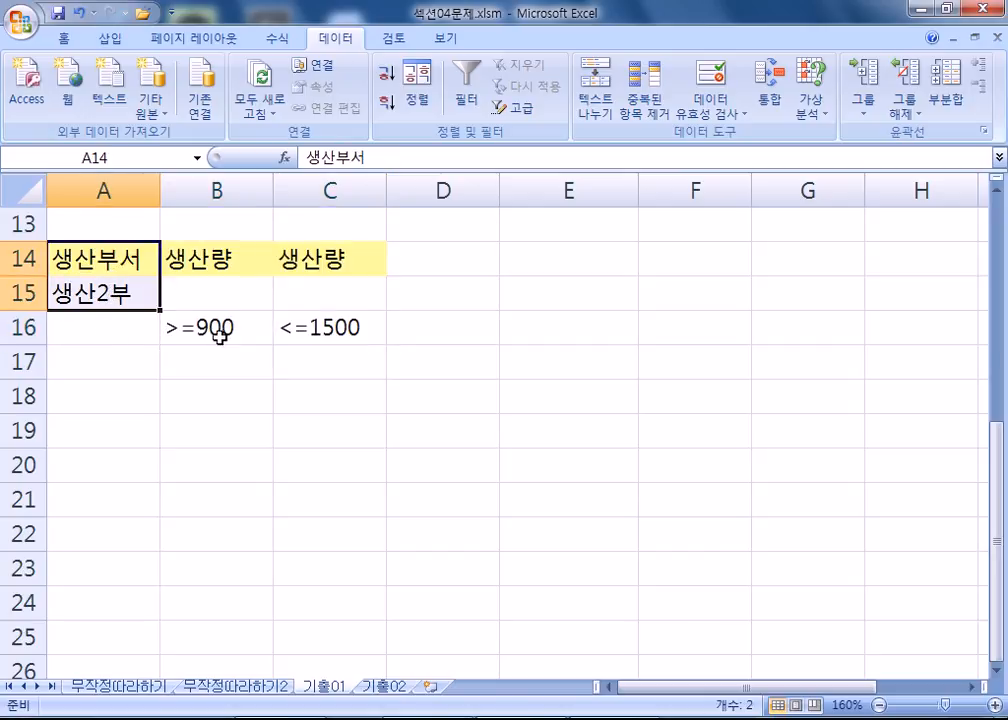
pyautogui.moveTo(108, 250); pyautogui.dragTo(330, 362)
pyautogui.moveTo(100, 258); pyautogui.dragTo(296, 319)
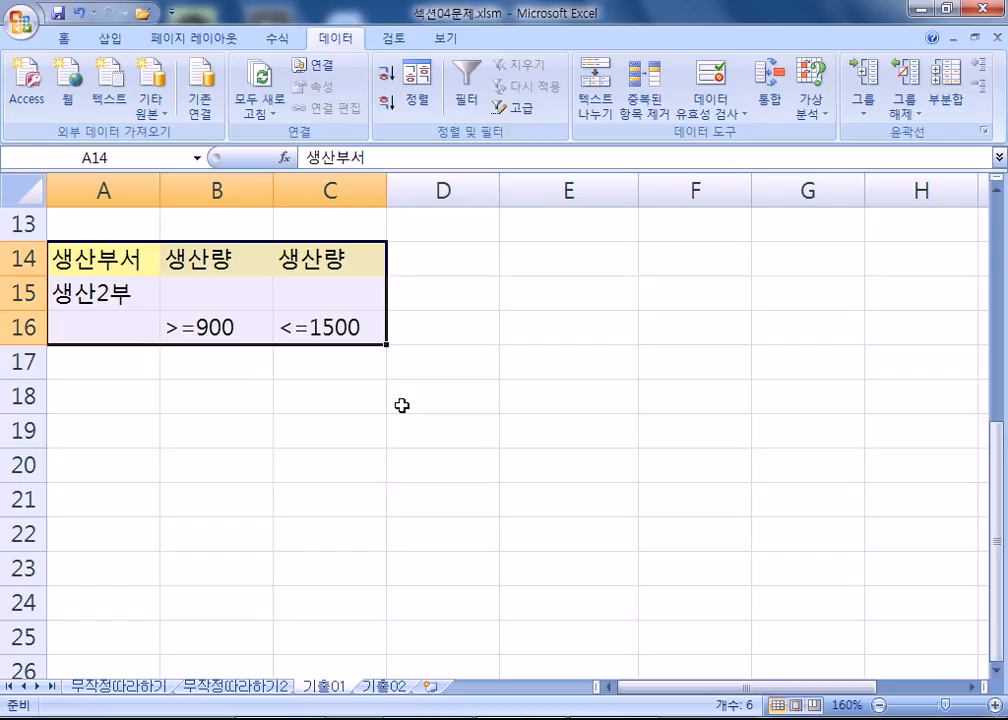
# Copy the headers 제품코드, 생산부서, 생산량 and 불량률 from row 3 of the production table to A18:D18
pyautogui.scroll(-2, 351, 386)
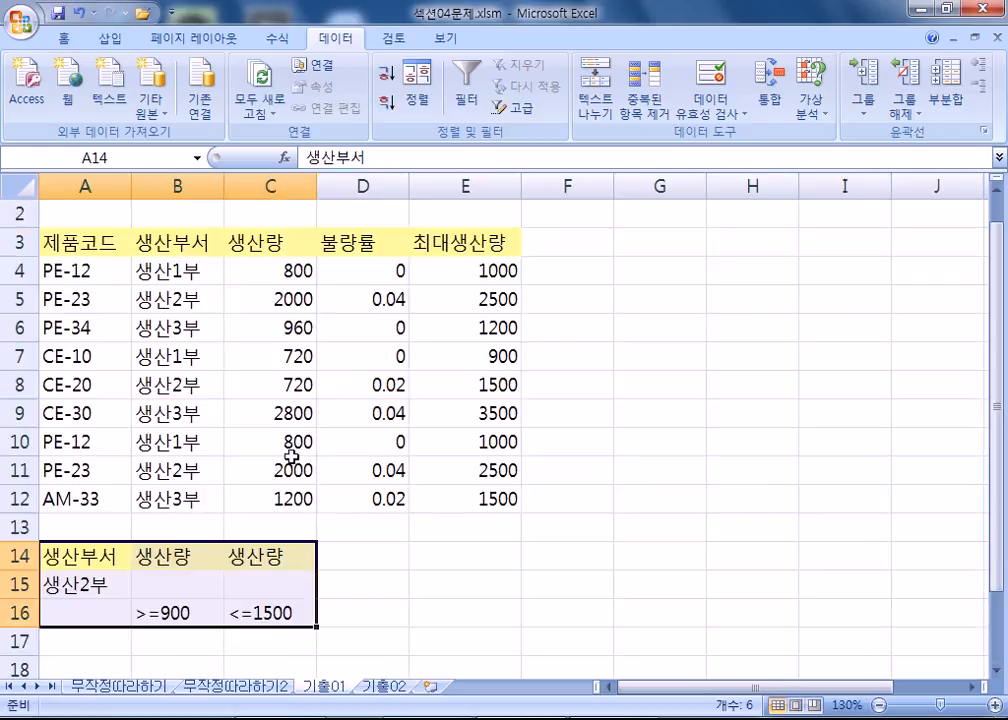
pyautogui.click(234, 388)
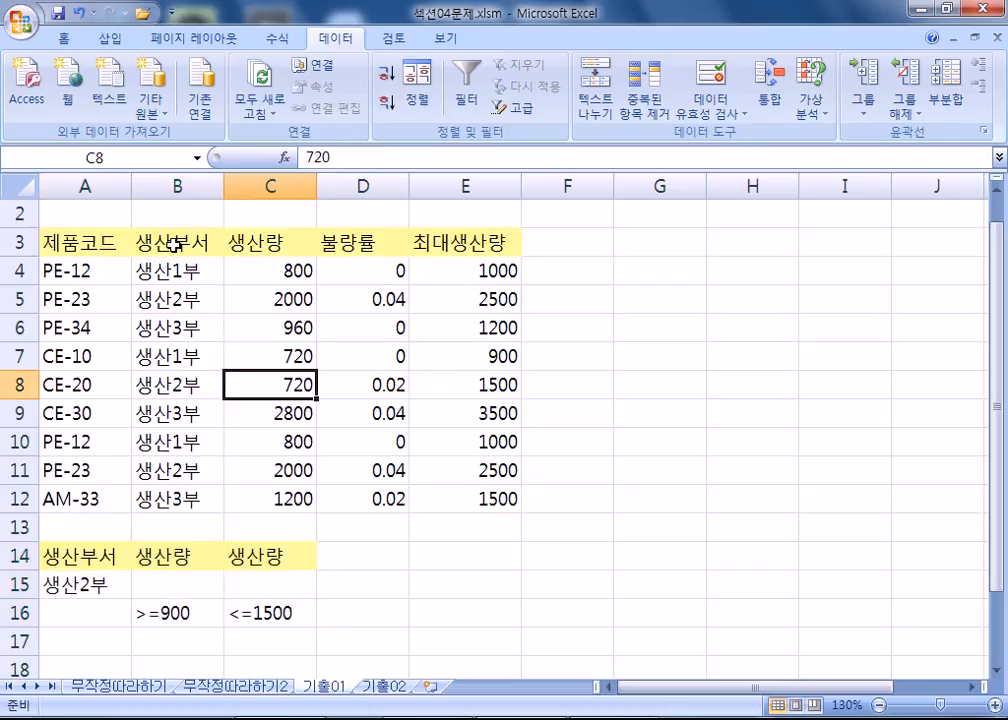
pyautogui.click(72, 242)
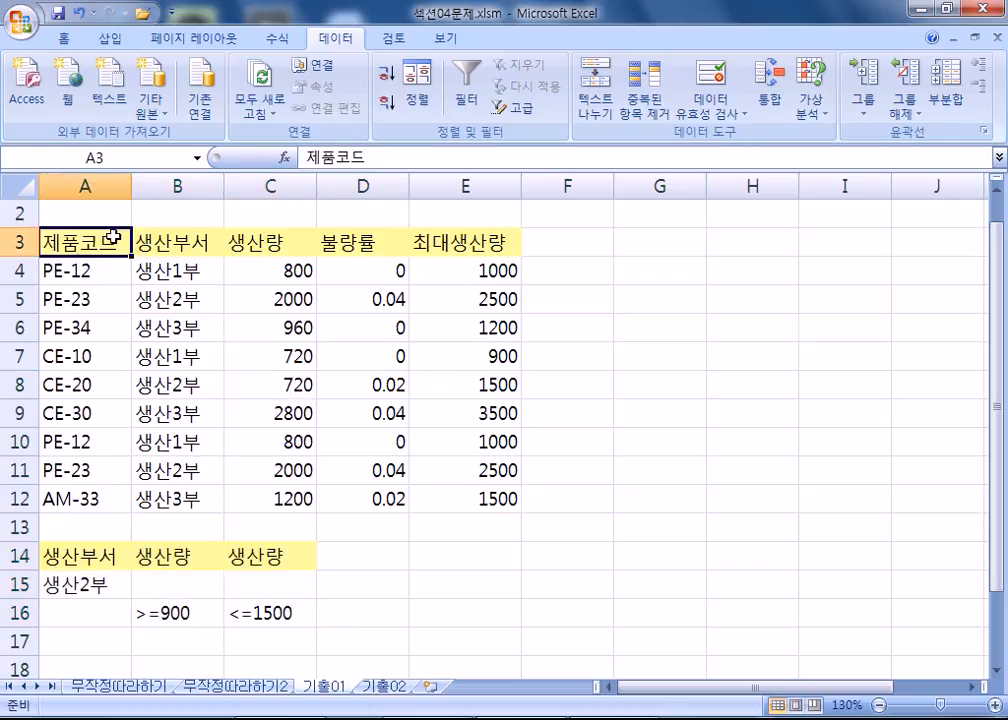
pyautogui.keyDown('ctrl'); pyautogui.click(158, 242); pyautogui.keyUp('ctrl')
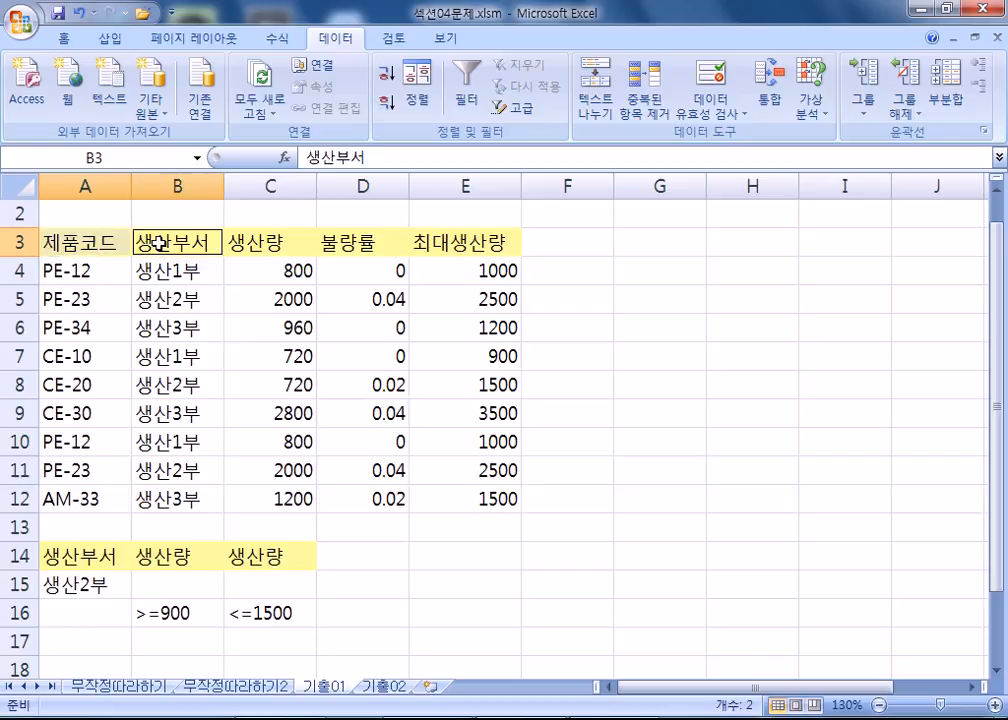
pyautogui.keyDown('ctrl'); pyautogui.click(258, 250); pyautogui.keyUp('ctrl')
pyautogui.keyDown('ctrl'); pyautogui.click(372, 242); pyautogui.keyUp('ctrl')
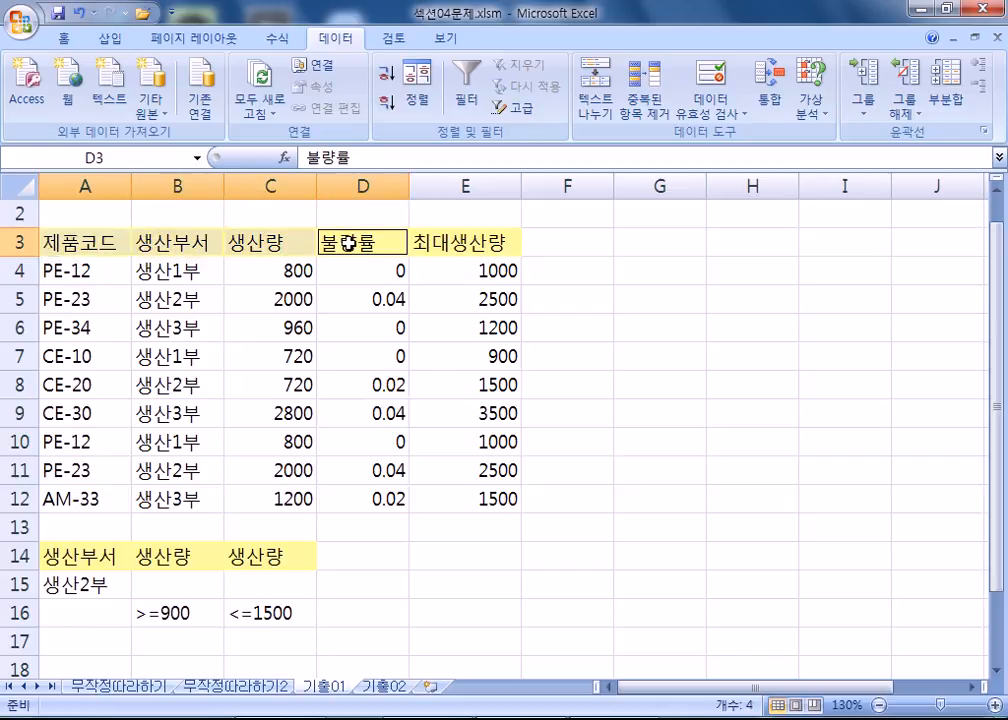
pyautogui.hotkey('ctrl', 'c')
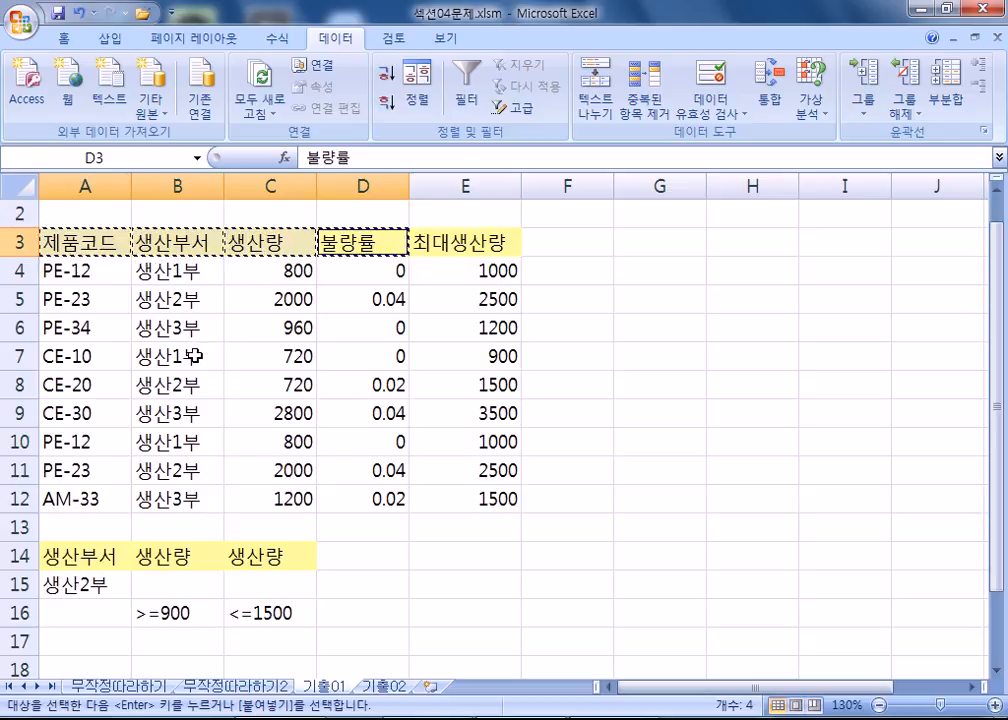
pyautogui.scroll(-3, 195, 358)
pyautogui.click(97, 407)
pyautogui.hotkey('ctrl', 'v')
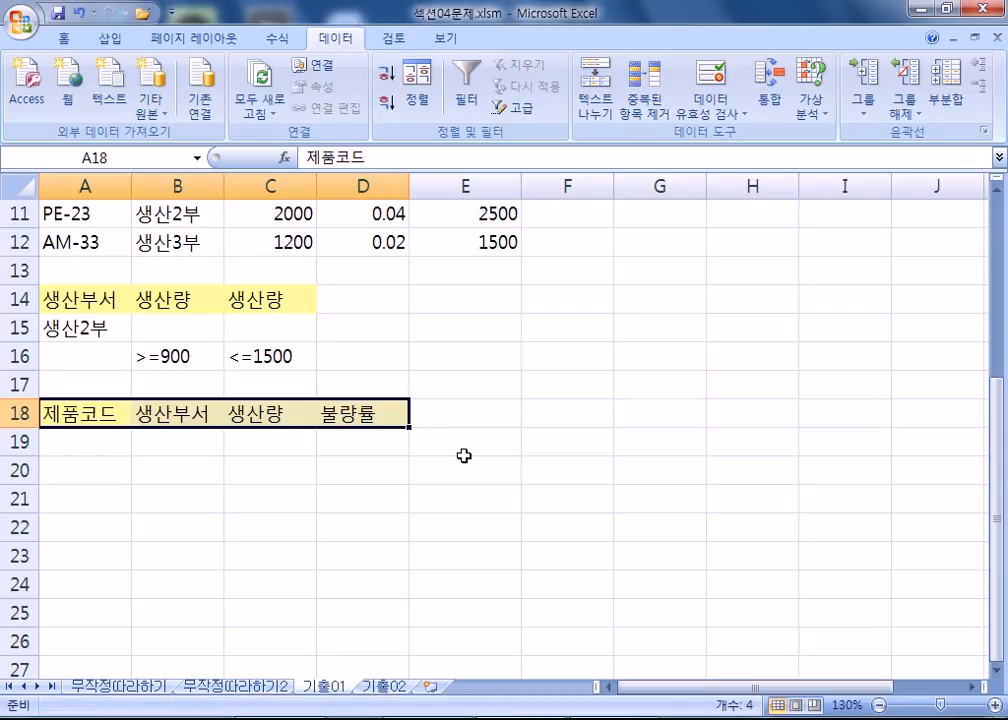
# Compare the source table's columns, including 최대생산량 in column E, with the four output headers in row 18
pyautogui.scroll(3, 468, 400)
pyautogui.click(487, 183)
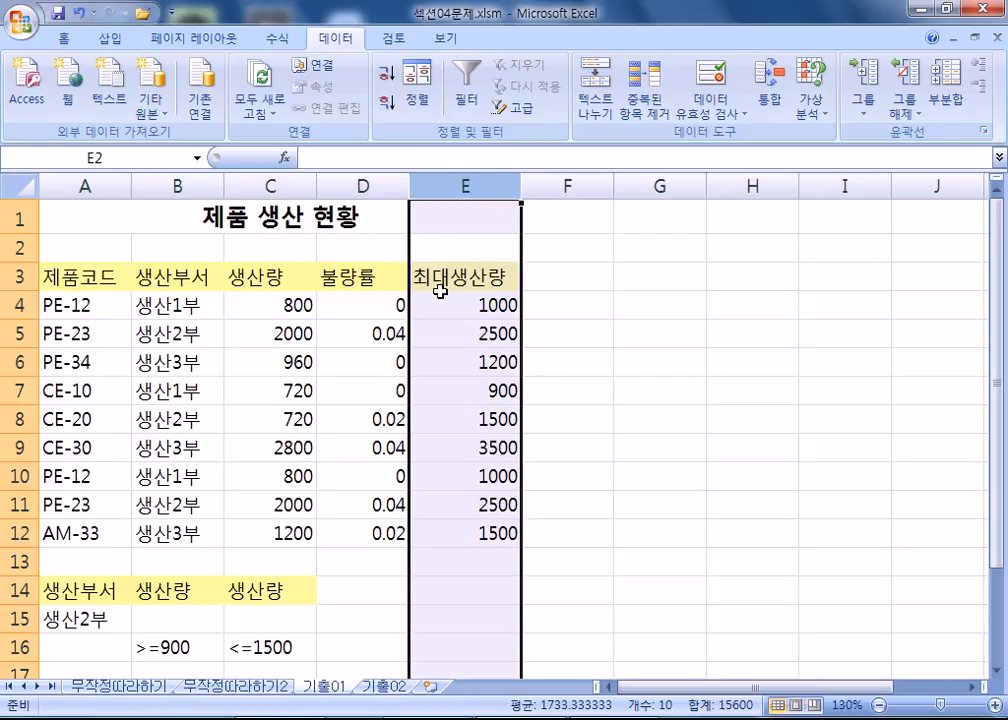
pyautogui.scroll(-3, 443, 293)
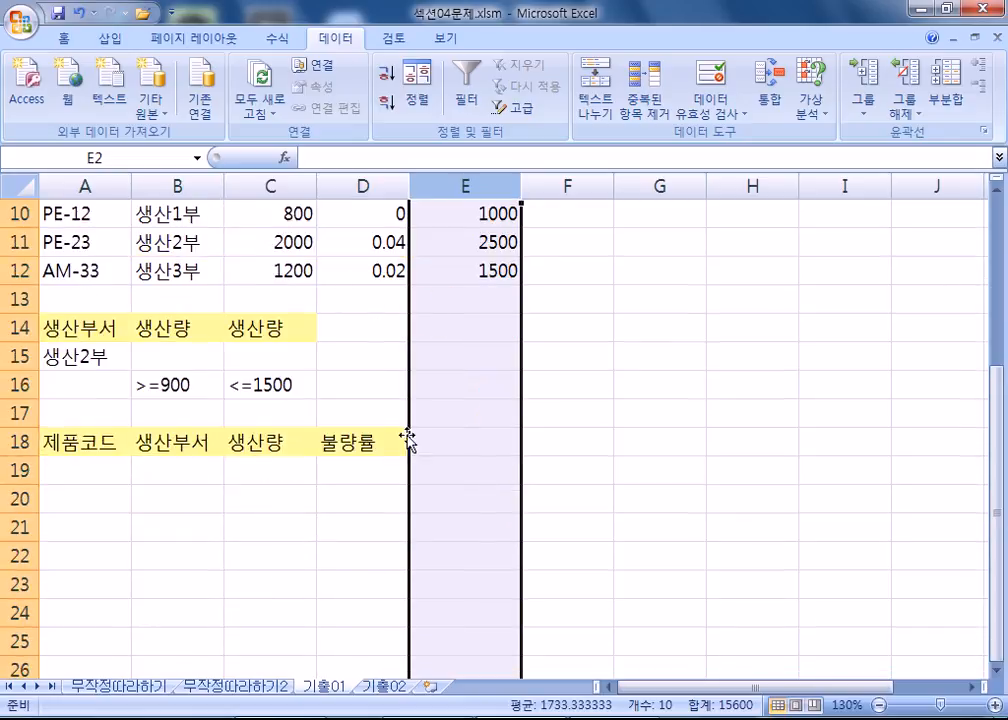
pyautogui.scroll(3, 148, 295)
pyautogui.moveTo(74, 274); pyautogui.dragTo(372, 527)
pyautogui.scroll(-3, 409, 502)
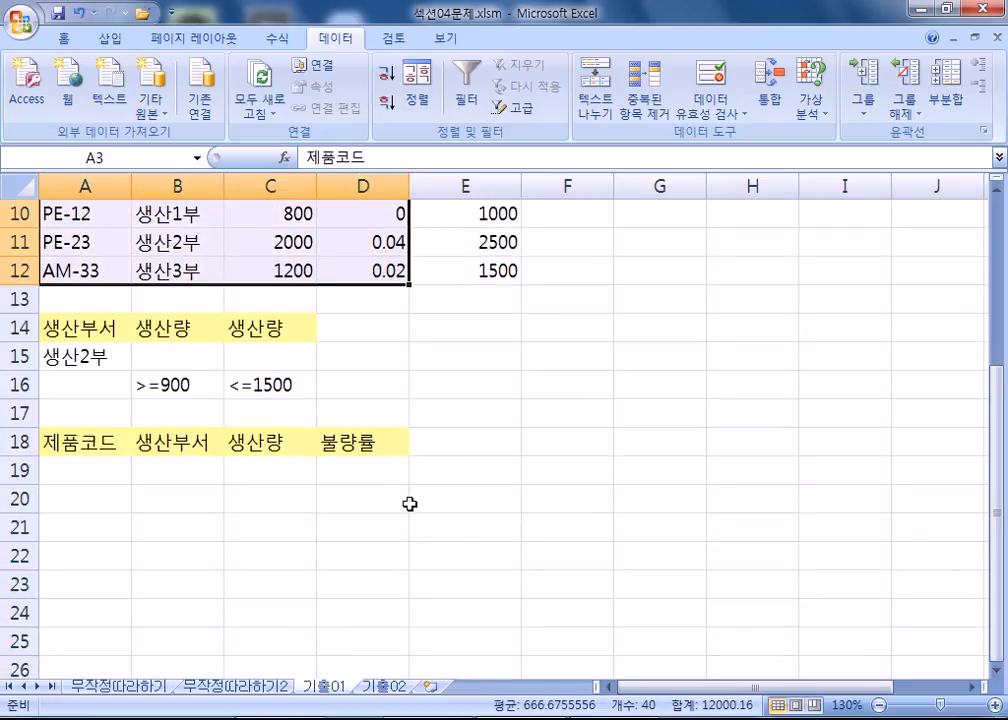
pyautogui.scroll(3, 409, 503)
pyautogui.moveTo(88, 272); pyautogui.dragTo(361, 280)
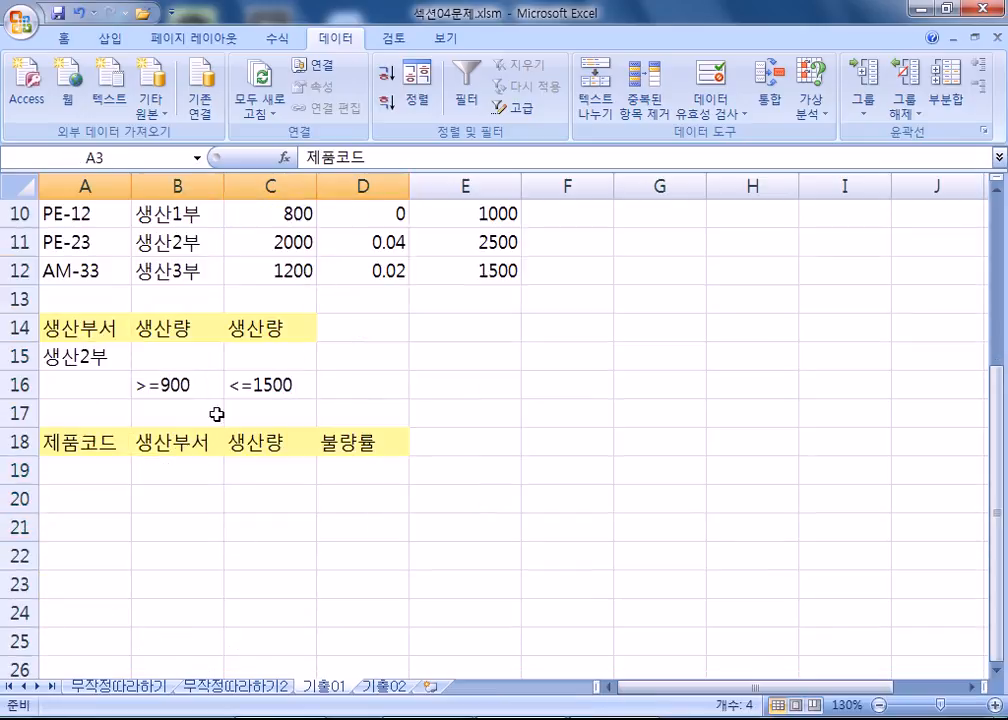
# Rearrange the output headers in row 18 to the order 생산부서, 생산량, 불량률, 제품코드
pyautogui.click(87, 455)
pyautogui.moveTo(87, 461); pyautogui.dragTo(434, 461)
pyautogui.moveTo(165, 441); pyautogui.dragTo(283, 464)
pyautogui.click(142, 490)
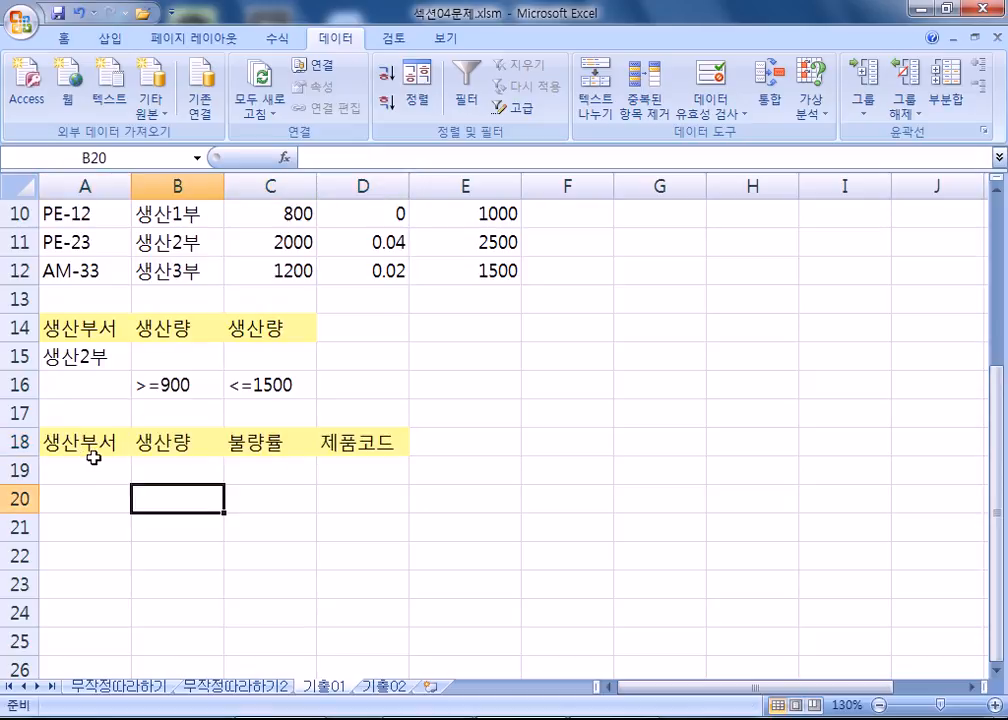
# Compare the header order of the source table in row 3 with the rearranged output headers in row 18
pyautogui.scroll(3, 100, 440)
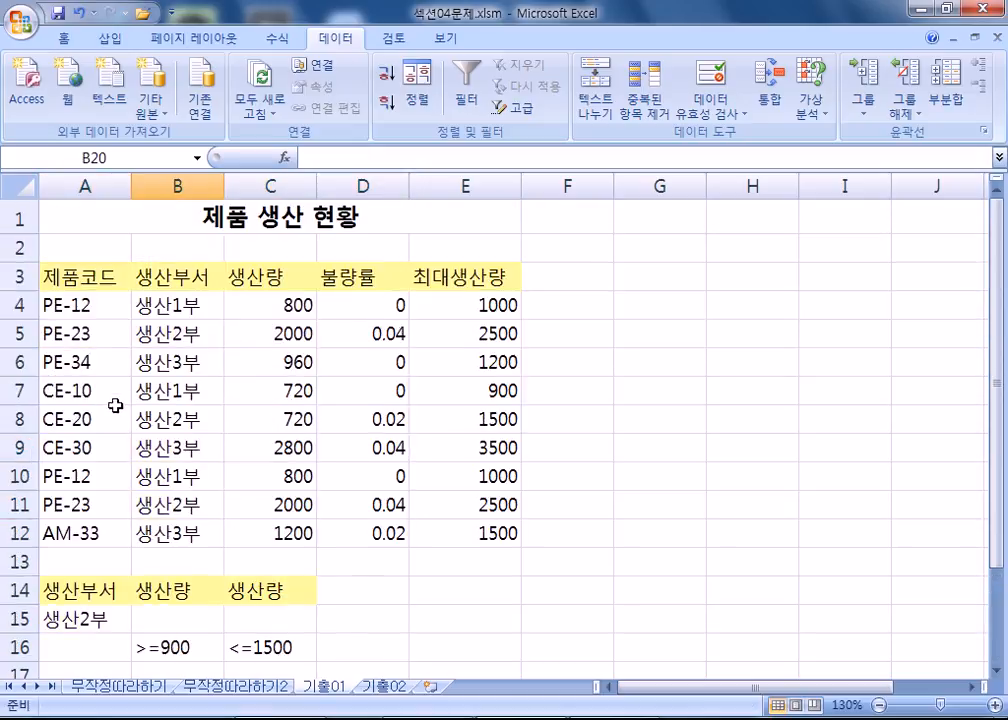
pyautogui.click(85, 278)
pyautogui.click(158, 280)
pyautogui.click(266, 277)
pyautogui.scroll(-2, 142, 333)
pyautogui.scroll(2, 261, 351)
pyautogui.scroll(-2, 266, 329)
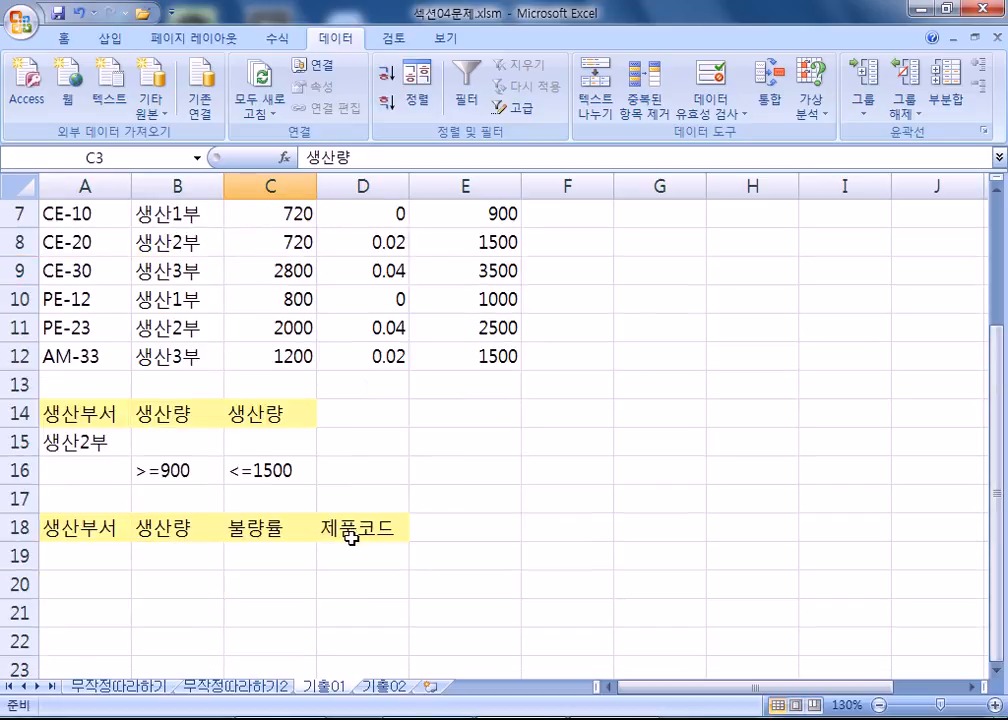
# Undo the rearrangement of the output headers in row 18
pyautogui.hotkey('ctrl', 'z')
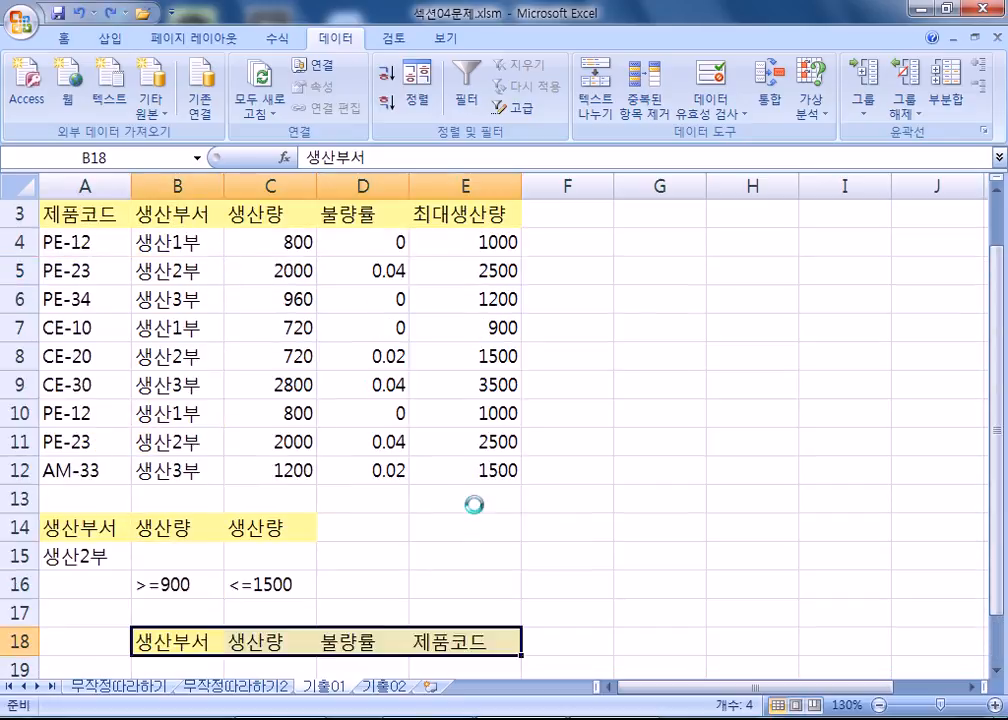
pyautogui.hotkey('ctrl', 'z')
pyautogui.click(475, 505)
pyautogui.scroll(-1, 312, 446)
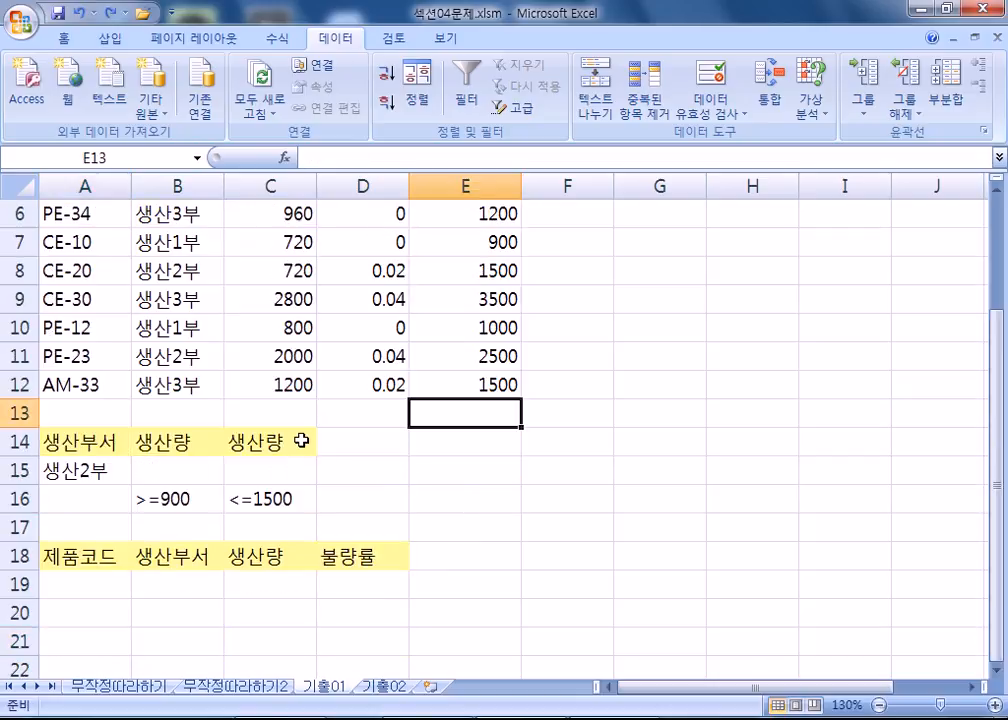
# Review the criteria block at A14, the source headers A3:E3, column E and the output headers A18:D18
pyautogui.scroll(-2, 300, 425)
pyautogui.moveTo(76, 256); pyautogui.dragTo(378, 446)
pyautogui.scroll(-1, 288, 423)
pyautogui.click(85, 418)
pyautogui.moveTo(85, 418); pyautogui.dragTo(215, 443)
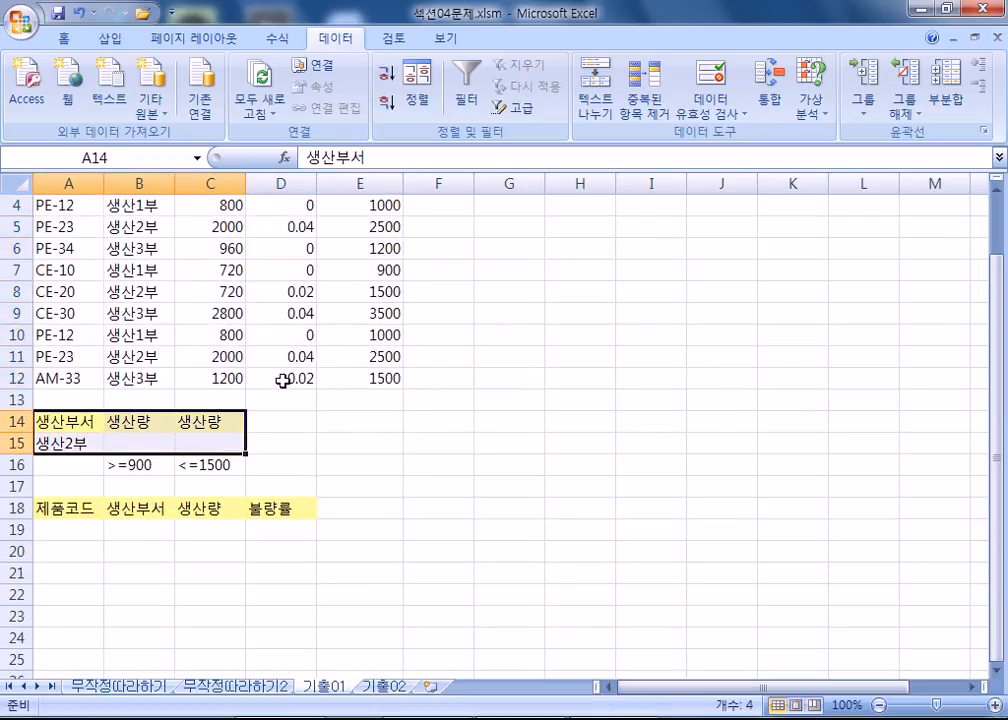
pyautogui.scroll(1, 292, 381)
pyautogui.moveTo(50, 256); pyautogui.dragTo(360, 258)
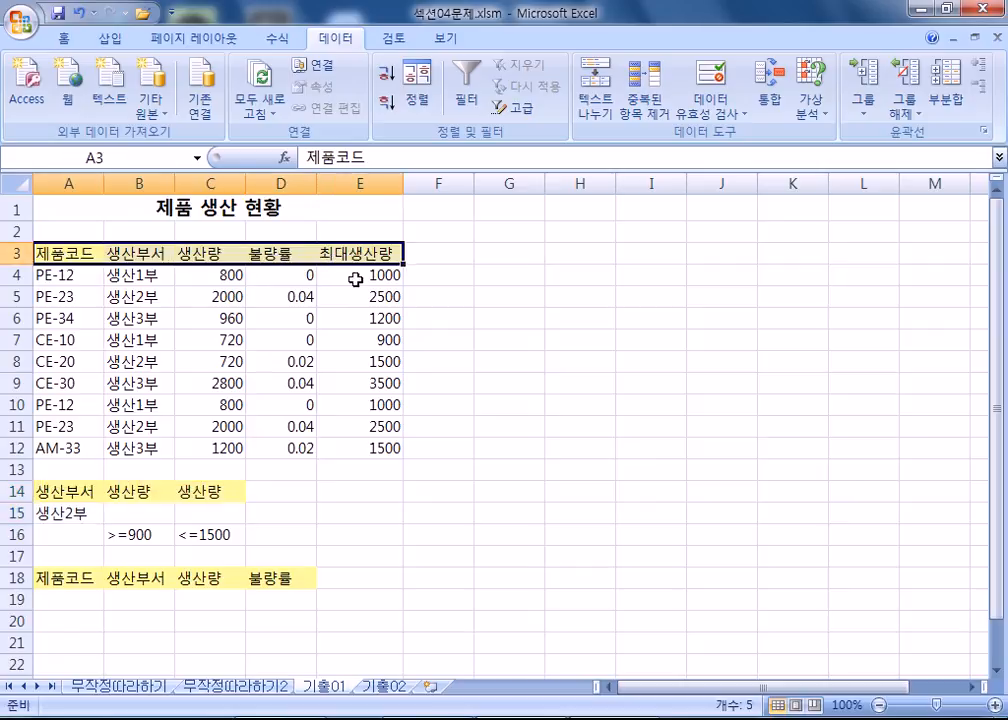
pyautogui.click(377, 180)
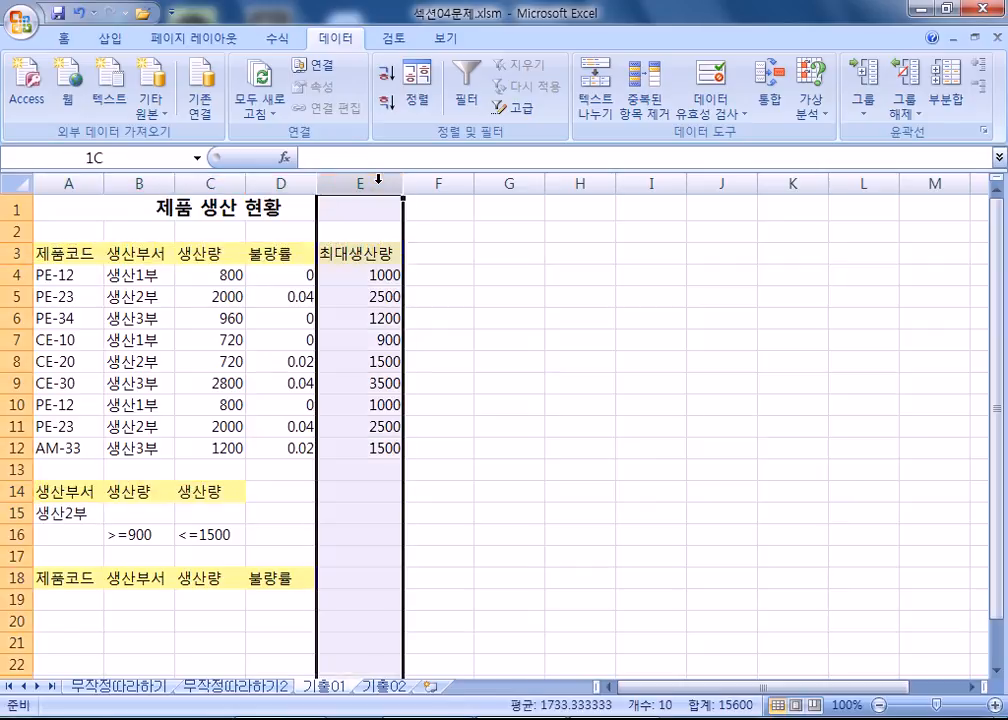
pyautogui.click(368, 291)
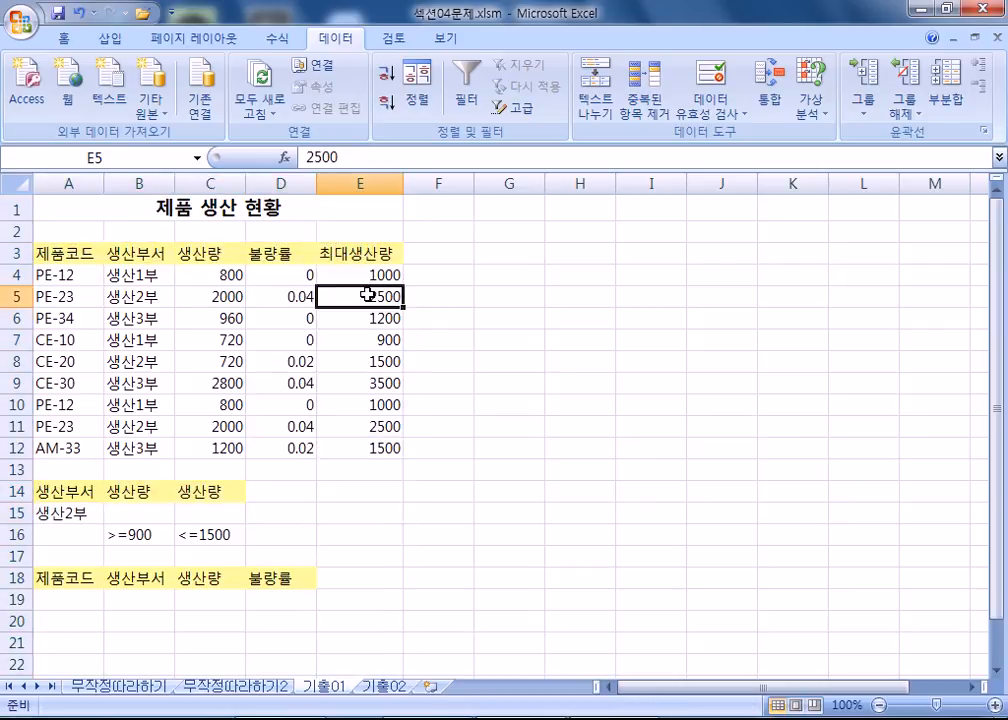
pyautogui.scroll(-2, 368, 295)
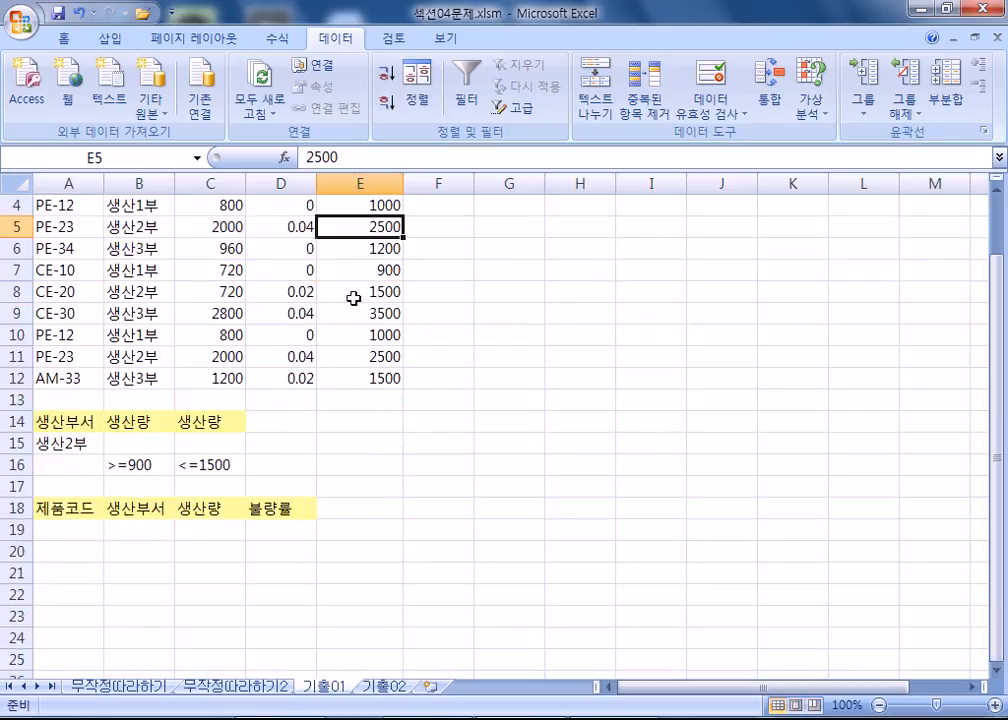
pyautogui.moveTo(97, 443); pyautogui.dragTo(259, 442)
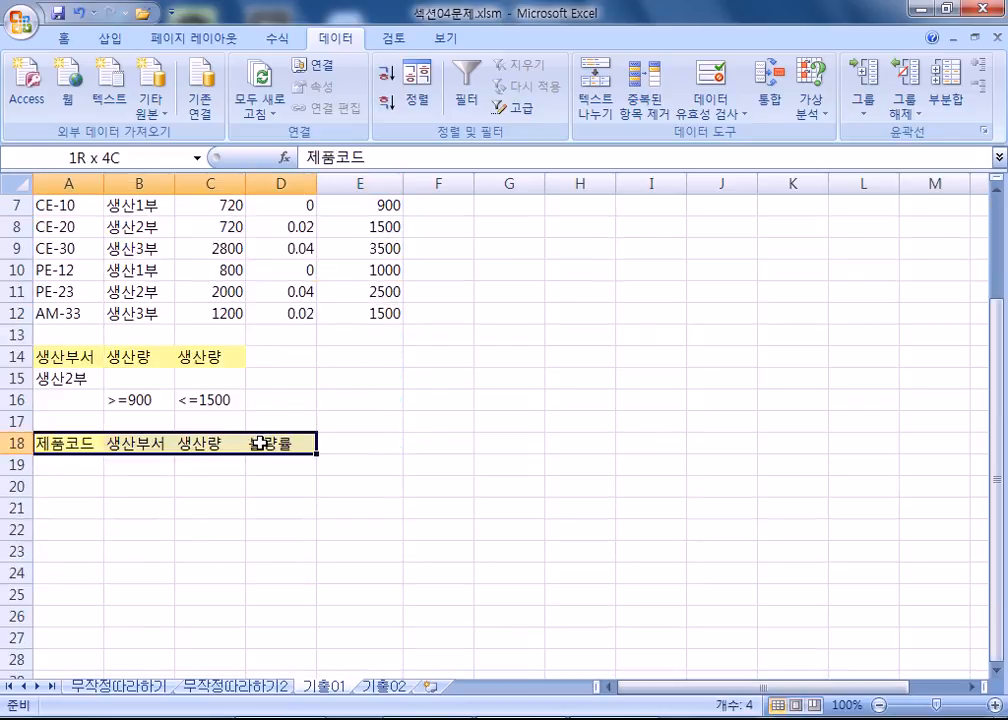
pyautogui.scroll(2, 74, 379)
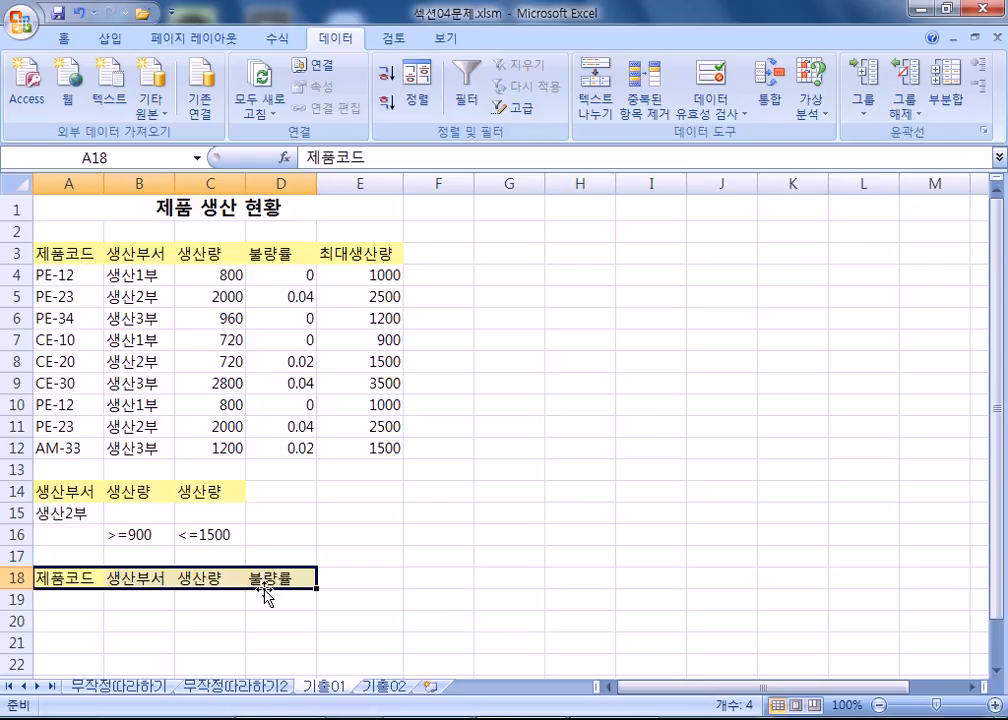
# Examine sheet 무작정따라하기2, comparing its full header row 4 with the extracted result starting at A20
pyautogui.click(237, 685)
pyautogui.scroll(-5, 210, 437)
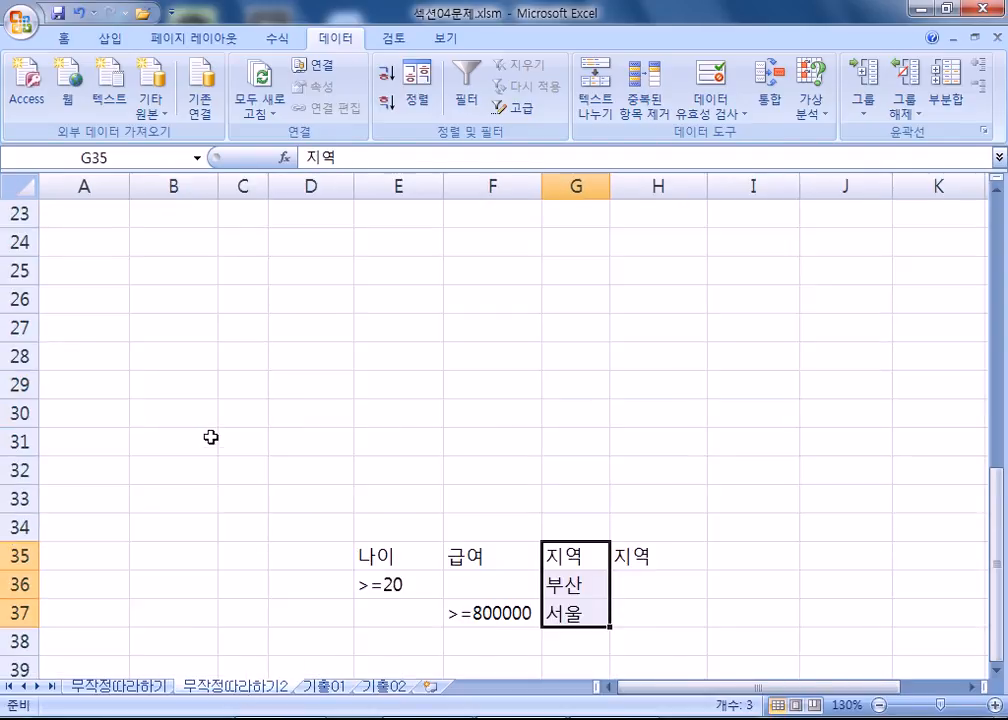
pyautogui.scroll(1, 124, 400)
pyautogui.scroll(1, 123, 400)
pyautogui.scroll(5, 123, 400)
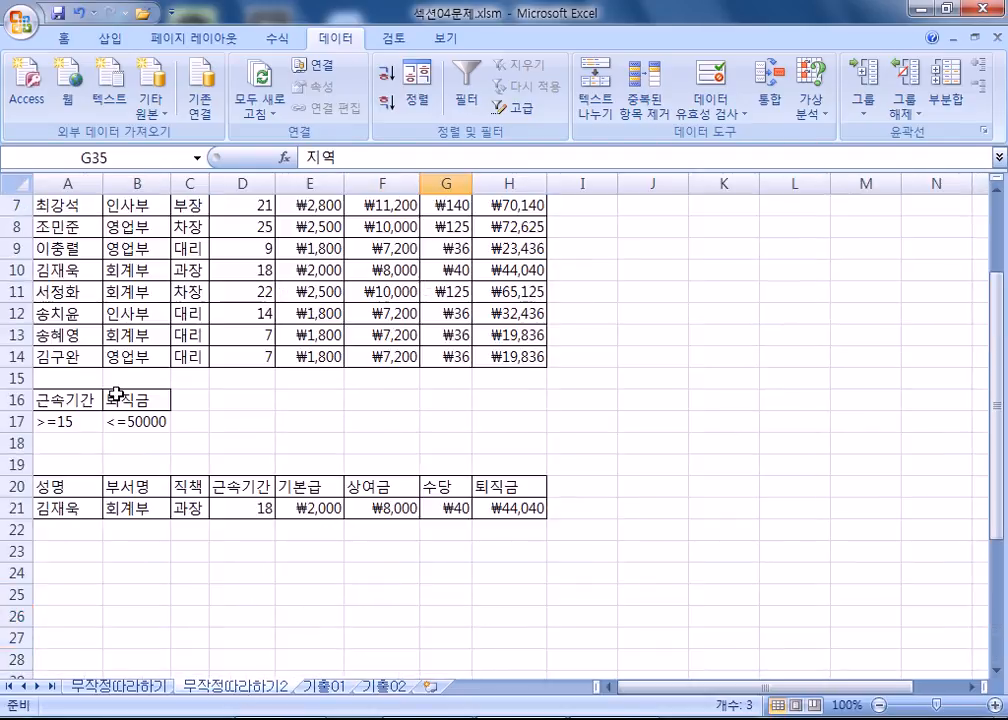
pyautogui.moveTo(50, 271); pyautogui.dragTo(486, 266)
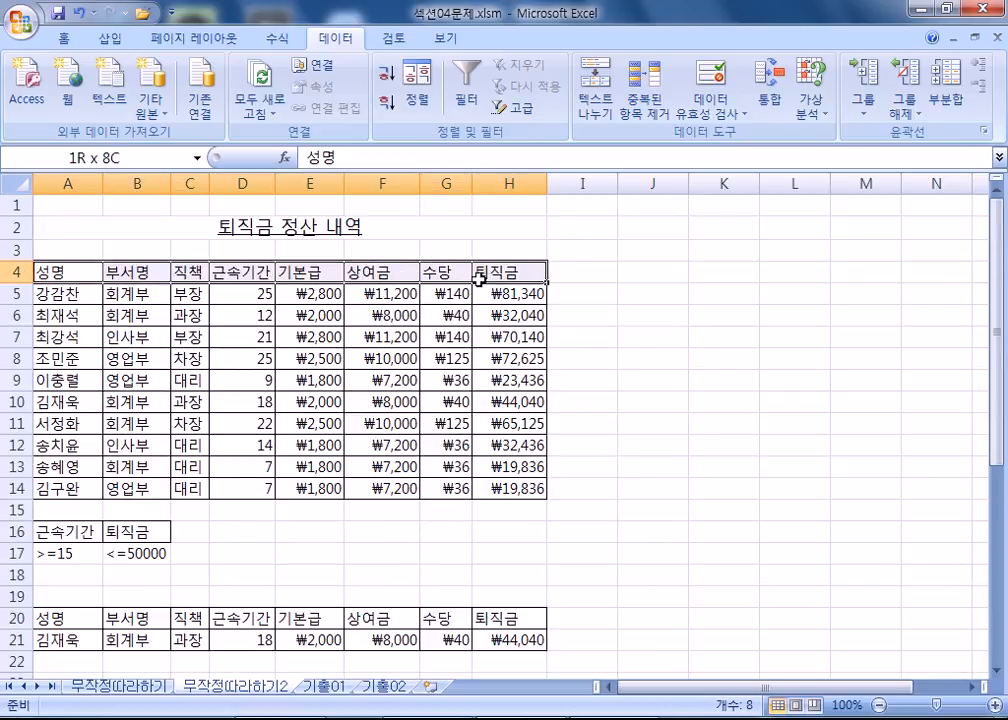
pyautogui.scroll(-3, 126, 378)
pyautogui.click(69, 418)
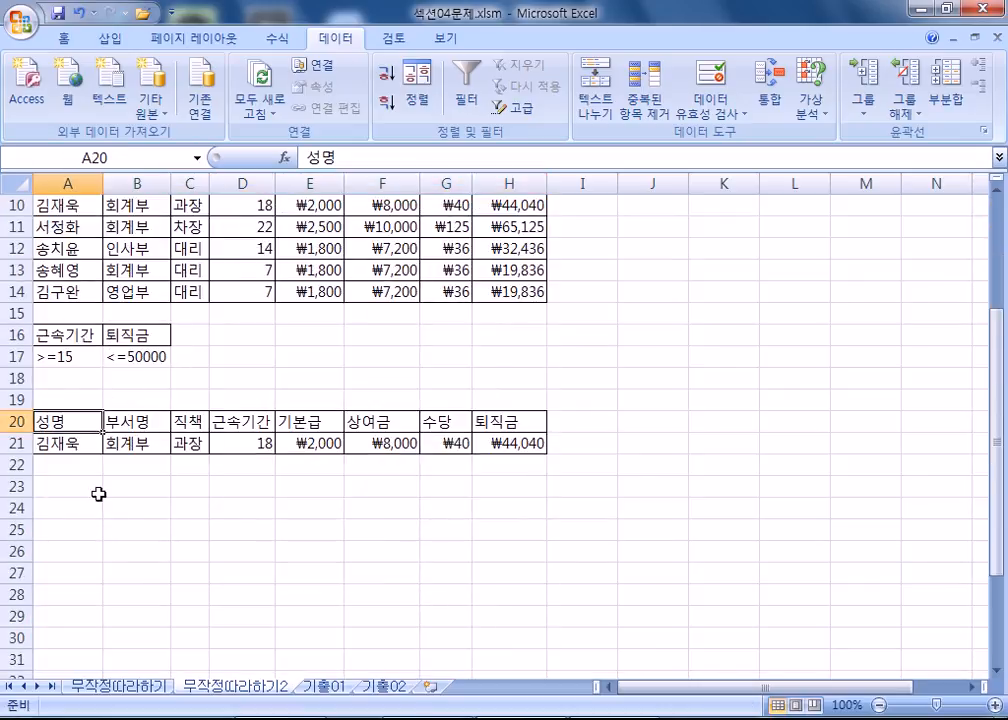
pyautogui.click(58, 492)
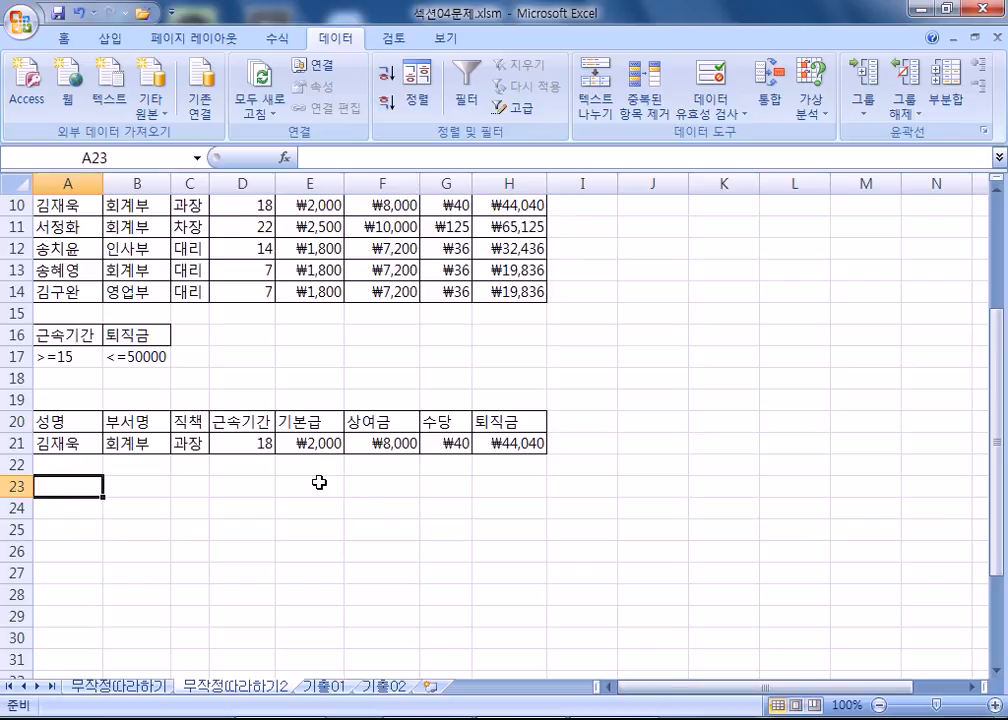
pyautogui.scroll(-1, 151, 479)
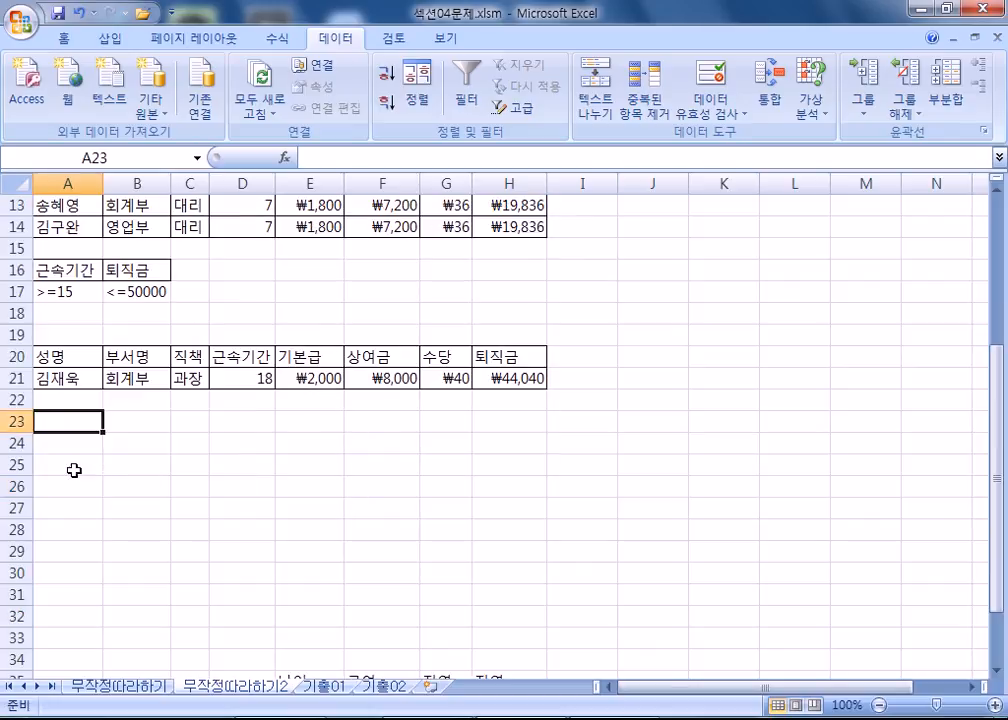
# On sheet 기출01, start an Advanced Filter on the production table A3:E12 with the criteria range A14:C16
pyautogui.click(324, 686)
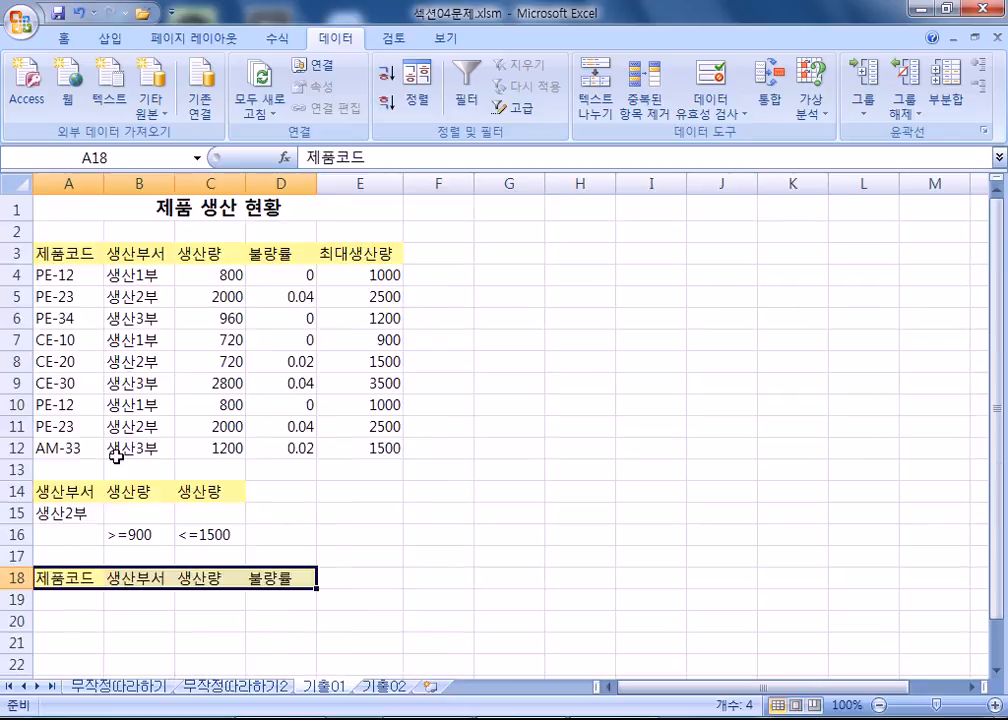
pyautogui.scroll(-2, 118, 405)
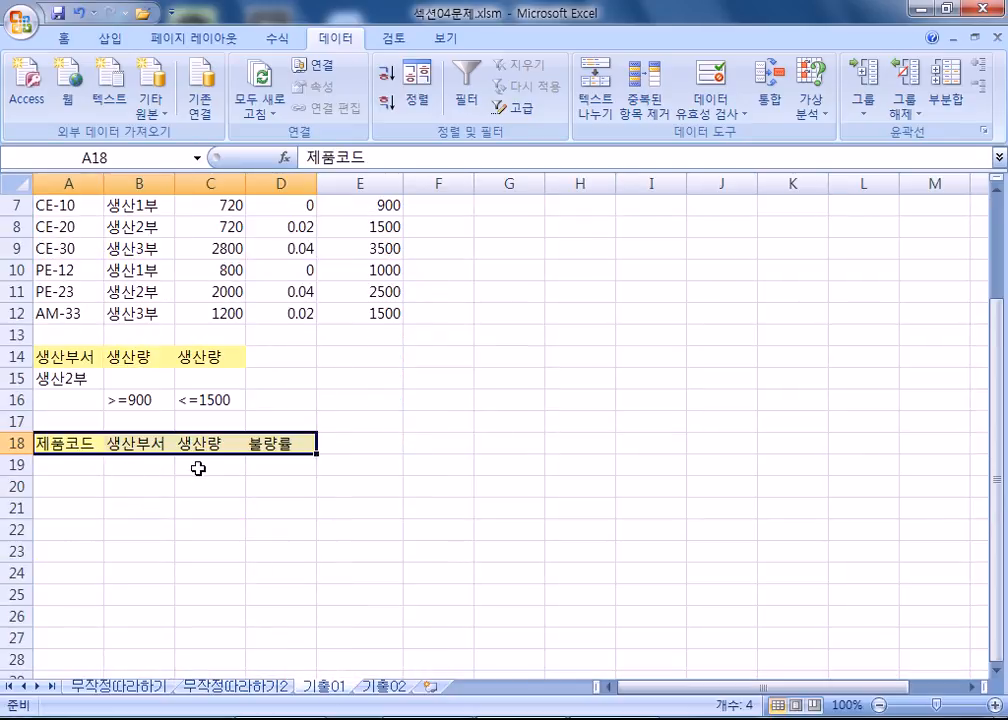
pyautogui.scroll(2, 198, 468)
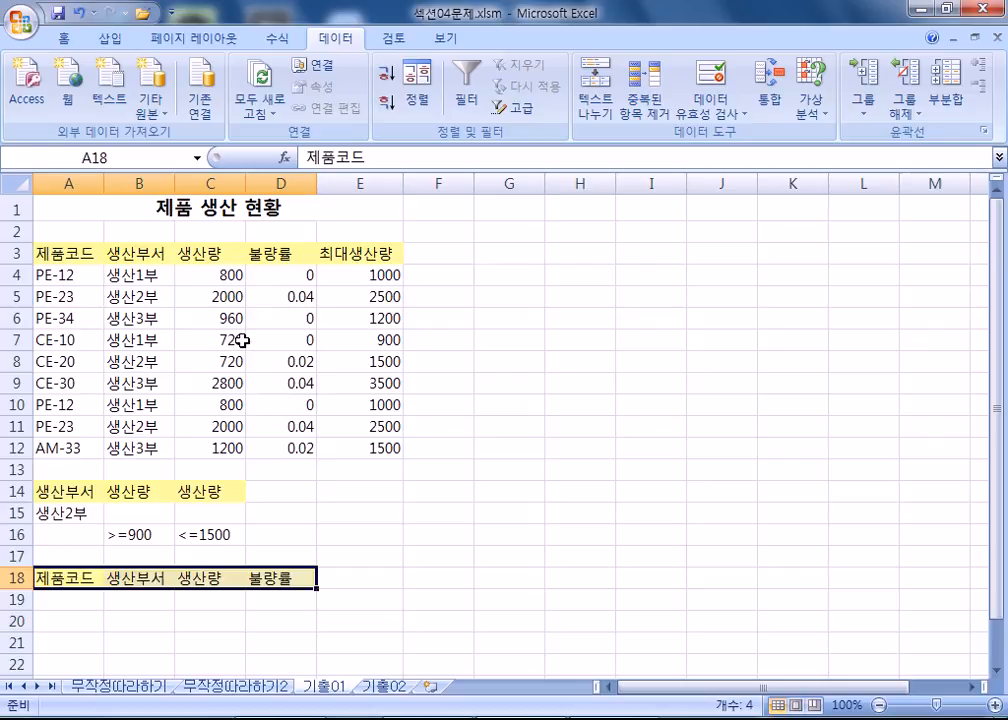
pyautogui.click(274, 297)
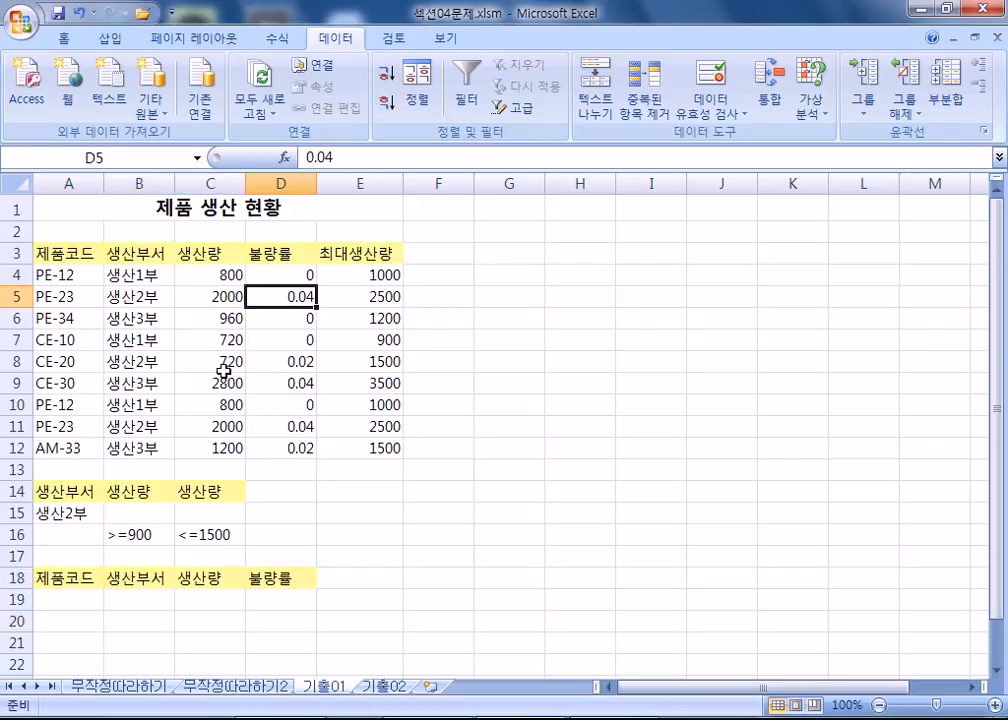
pyautogui.scroll(2, 217, 375)
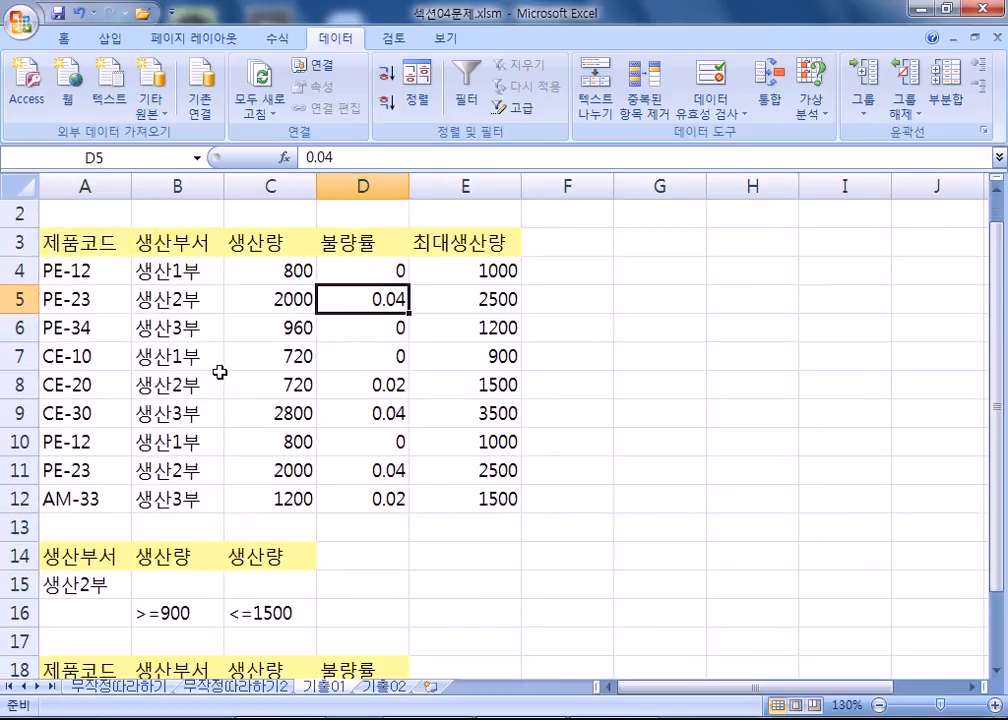
pyautogui.click(513, 112)
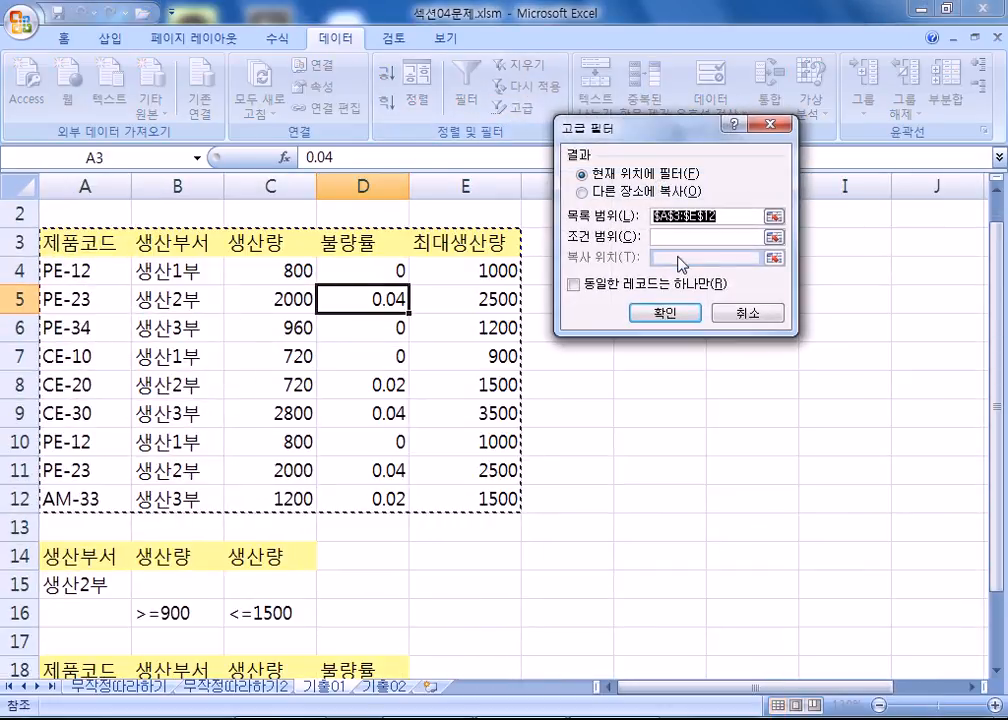
pyautogui.press('Escape')
pyautogui.click(515, 110)
pyautogui.click(700, 237)
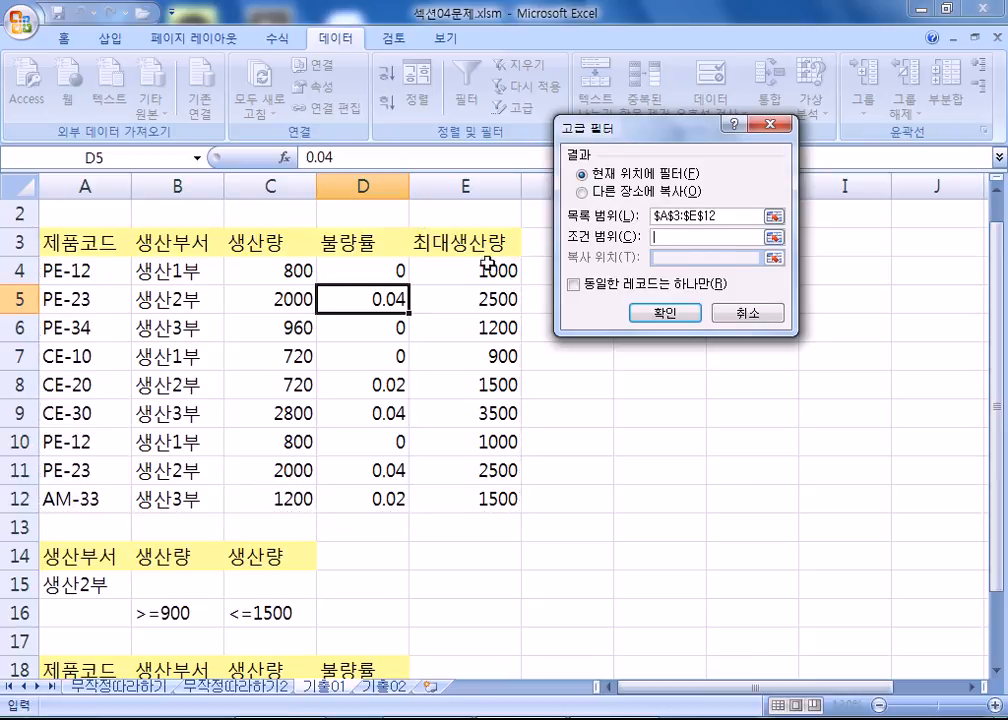
pyautogui.scroll(-2, 333, 305)
pyautogui.moveTo(78, 384); pyautogui.dragTo(270, 438)
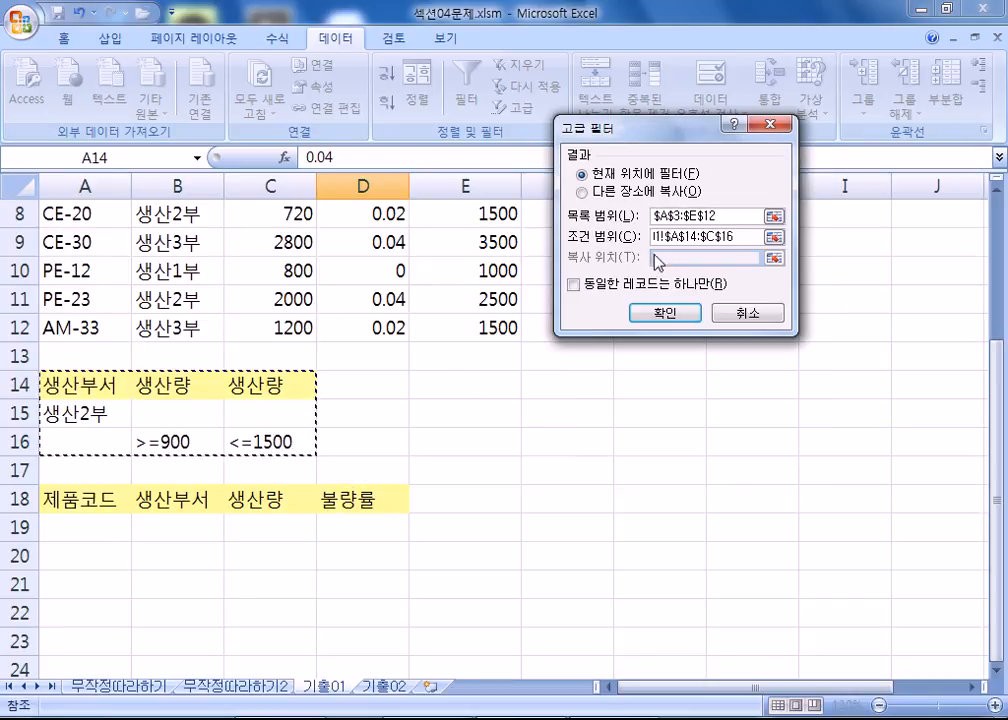
# Set the filter to copy its results to another location at the output headers A18:D18 and run it
pyautogui.click(582, 192)
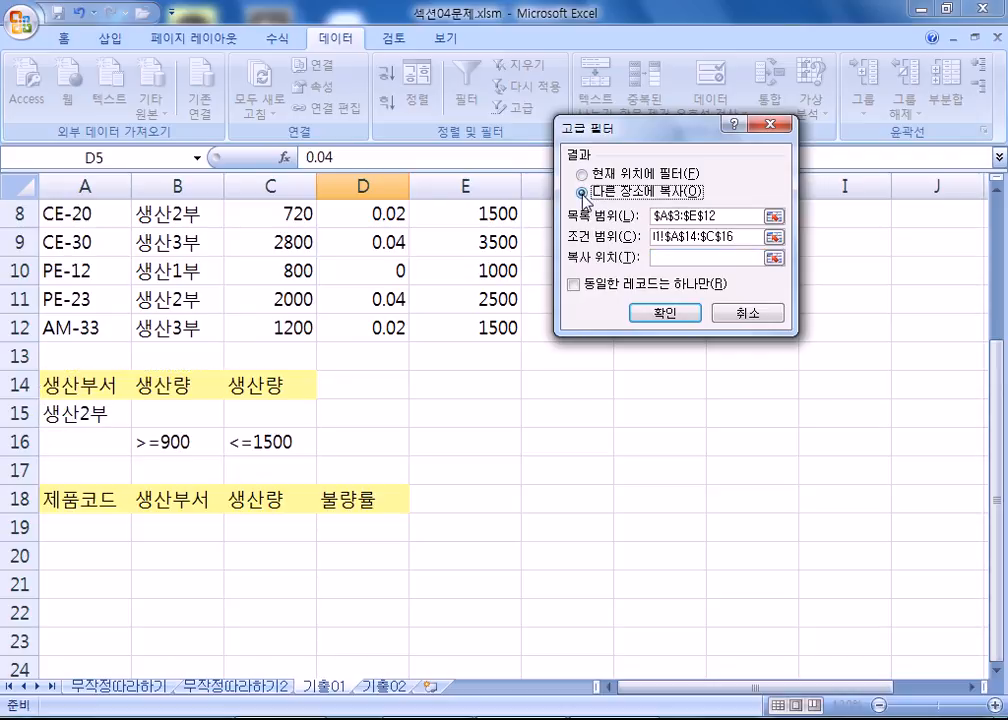
pyautogui.click(661, 259)
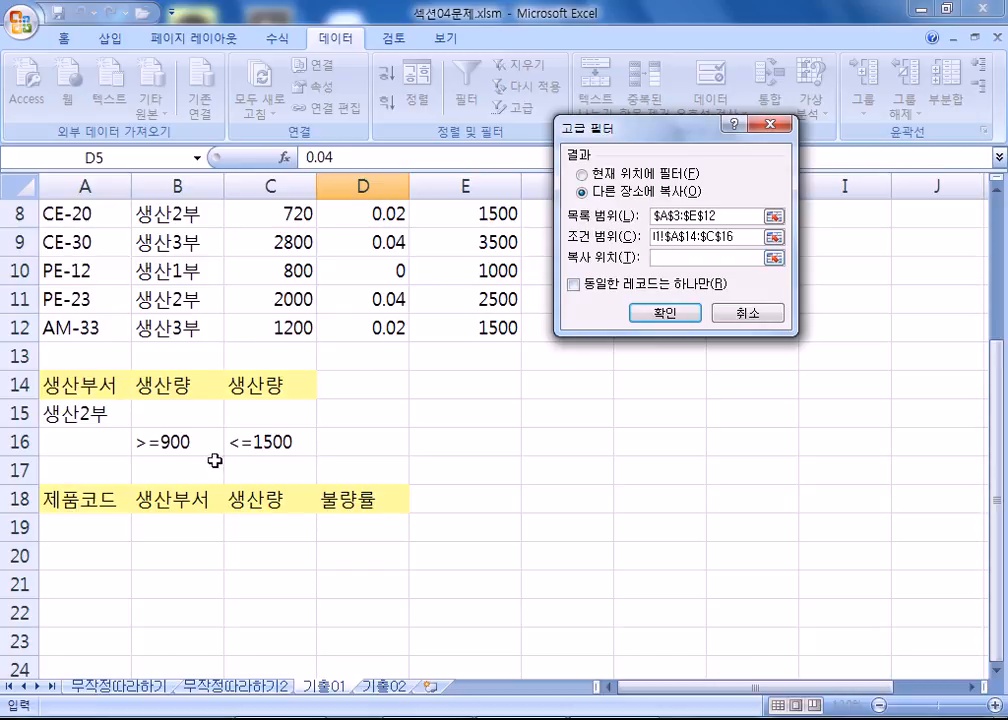
pyautogui.moveTo(58, 500); pyautogui.dragTo(345, 502)
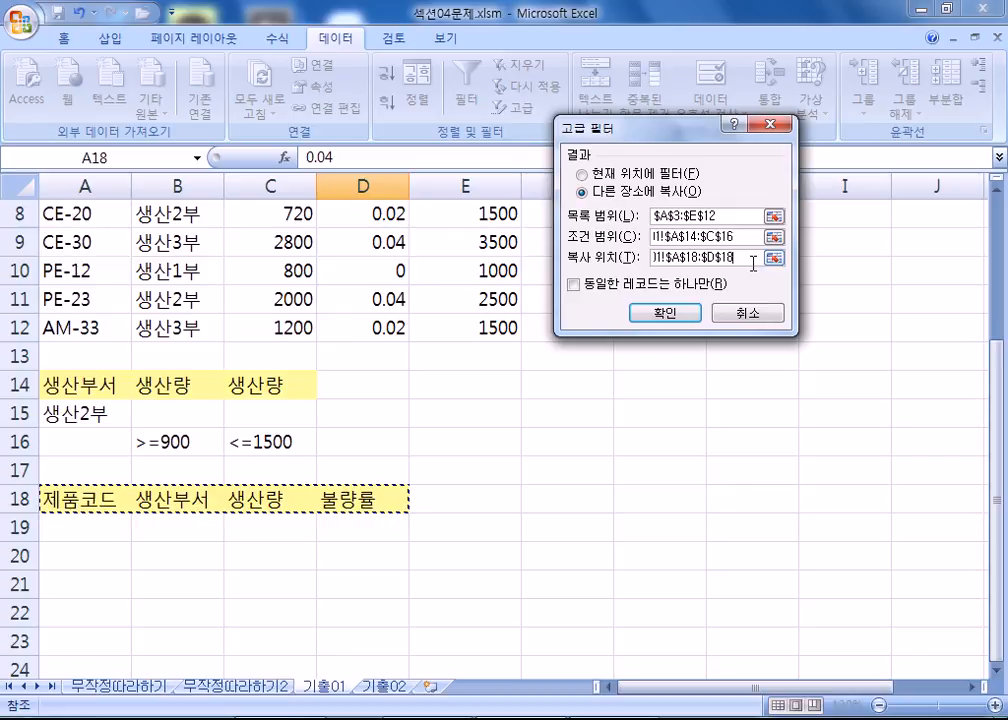
pyautogui.scroll(-1, 181, 511)
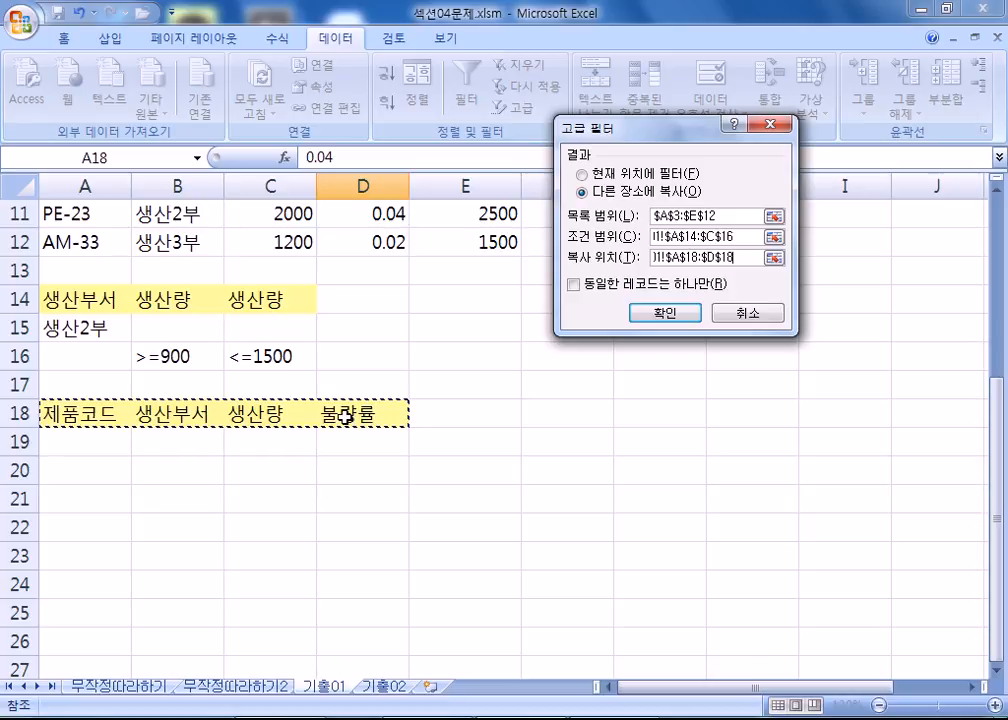
pyautogui.click(665, 313)
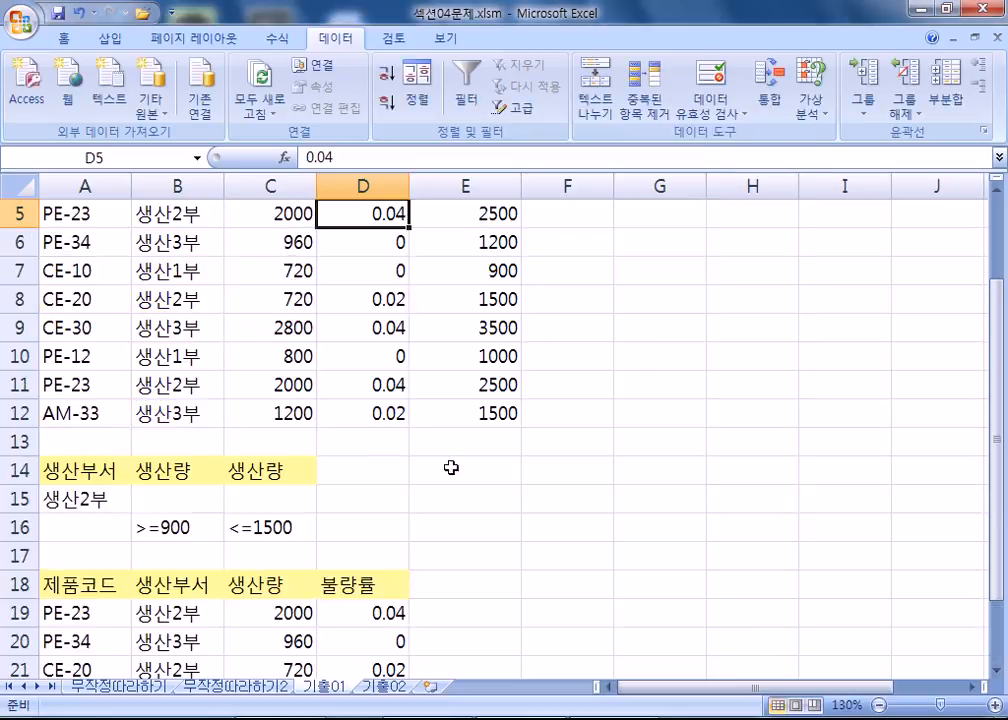
pyautogui.scroll(-3, 290, 514)
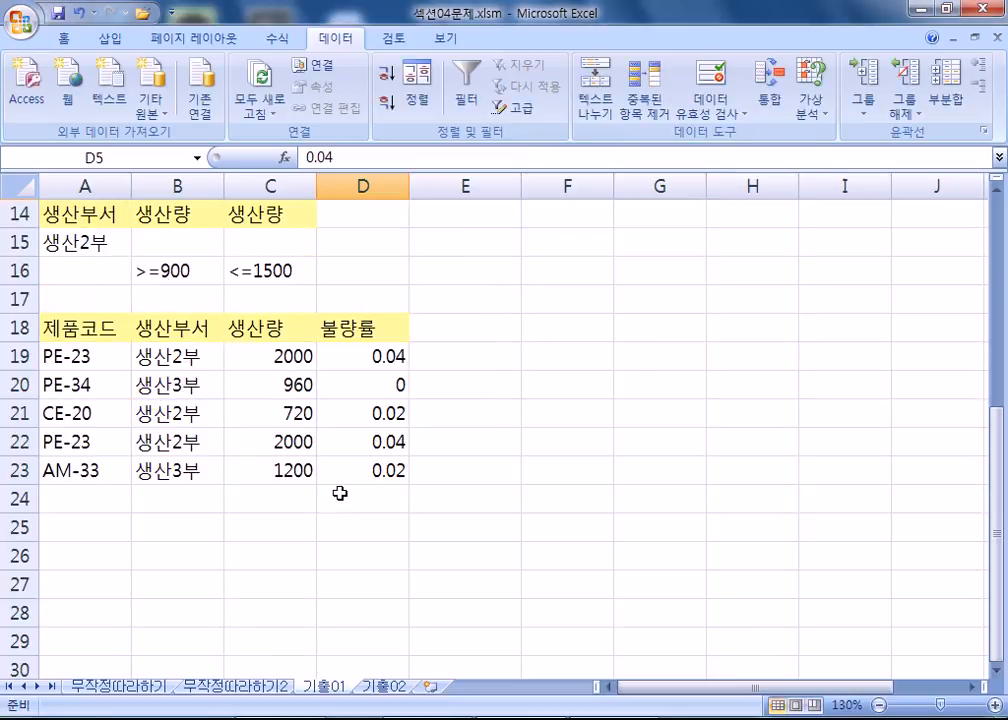